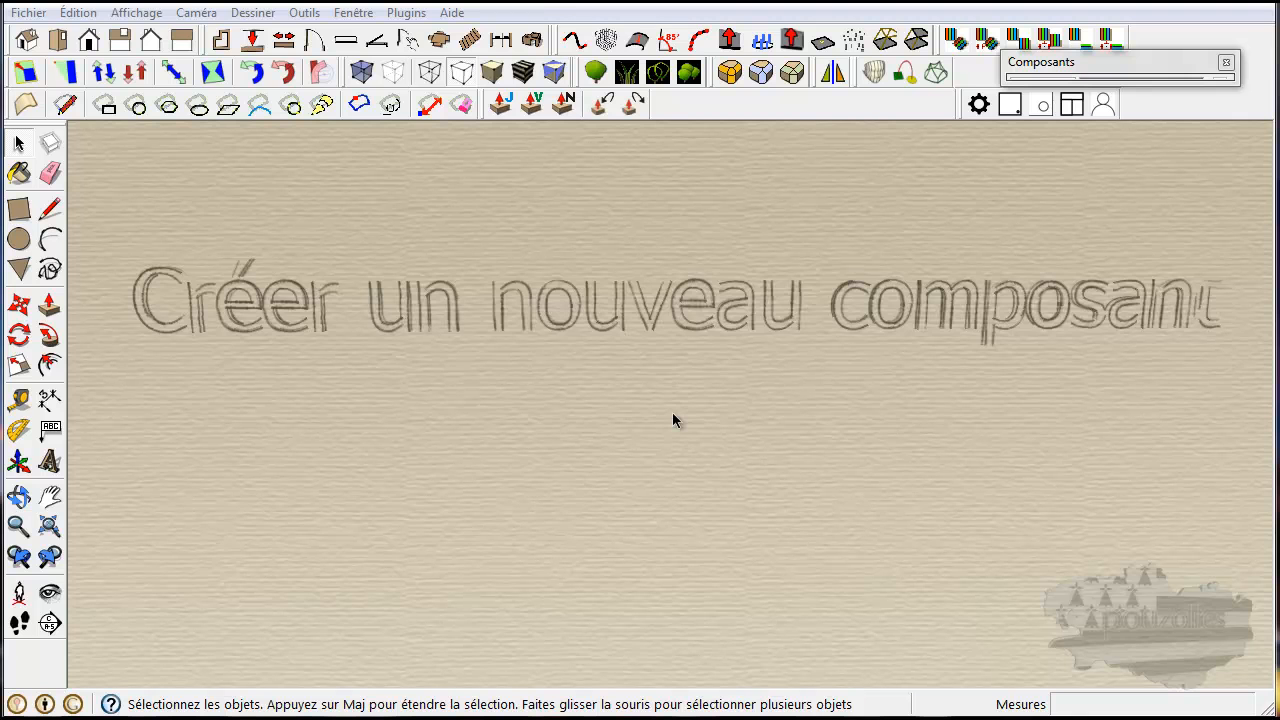
Open the recent model "maison tuto" without saving the changes to the untitled file
click(30, 13)
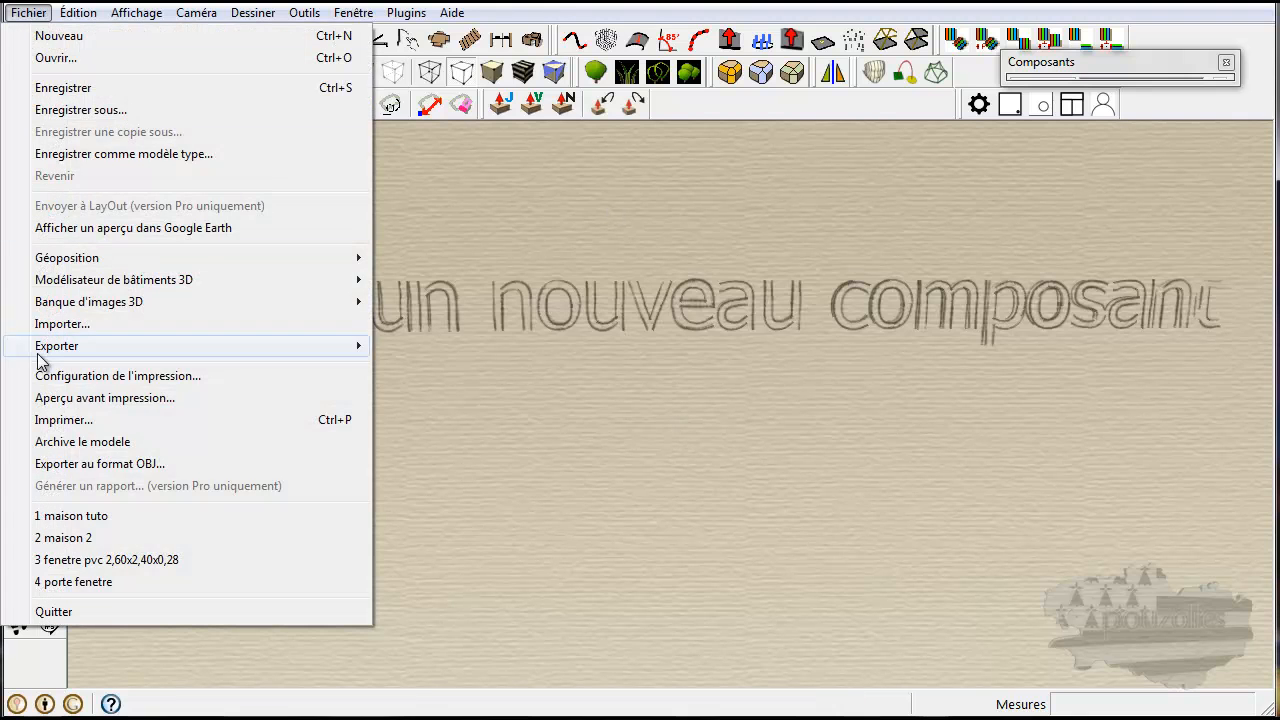
click(68, 518)
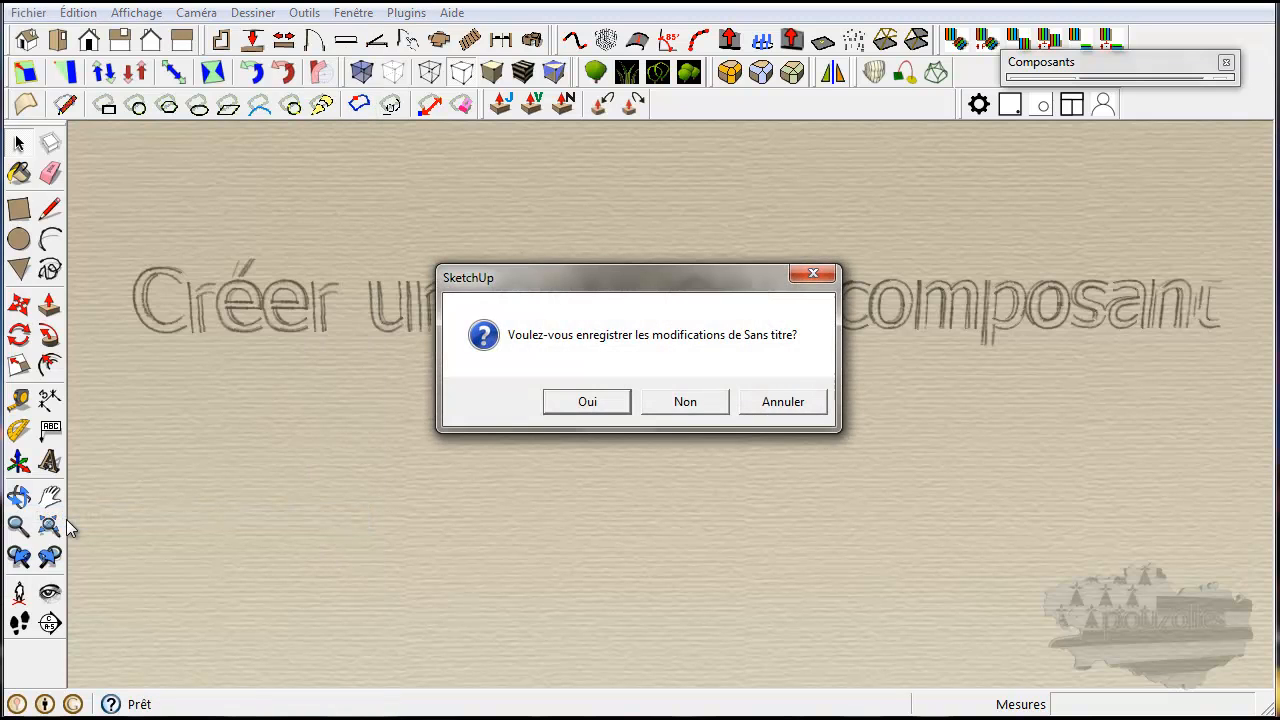
click(688, 404)
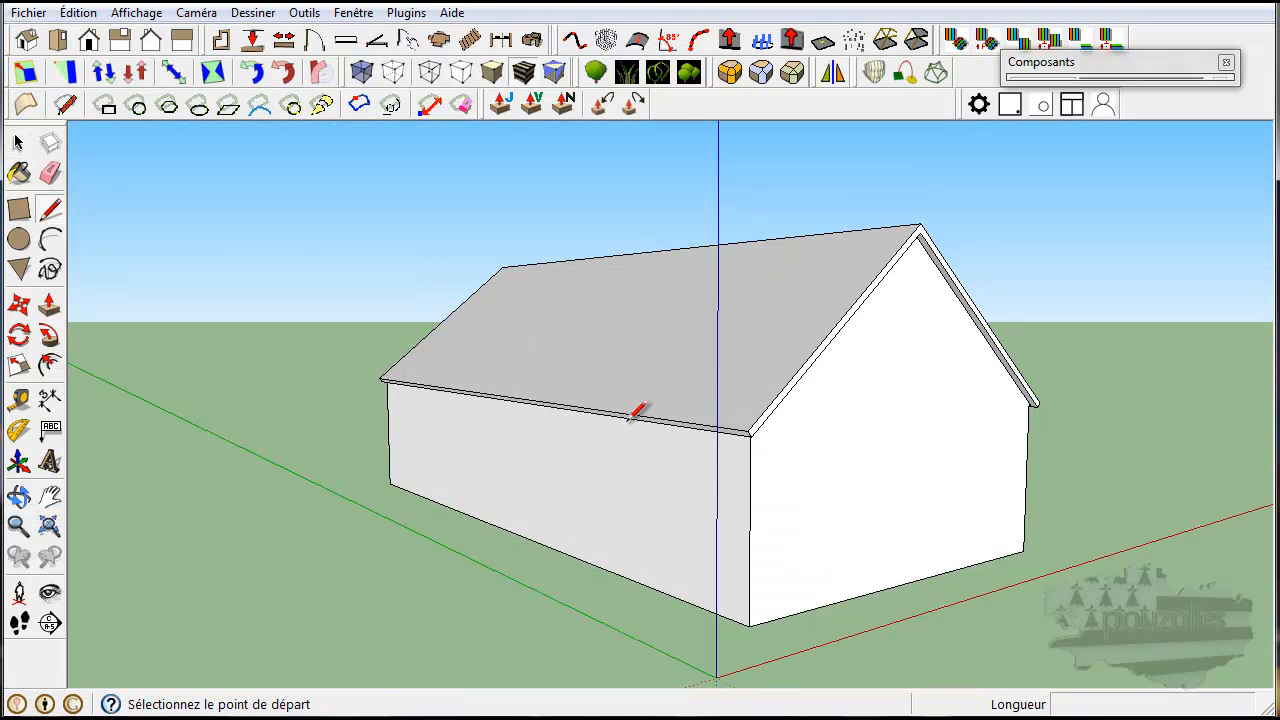
Place a horizontal guide about 1.01 m above the base edge of the gable wall
click(18, 143)
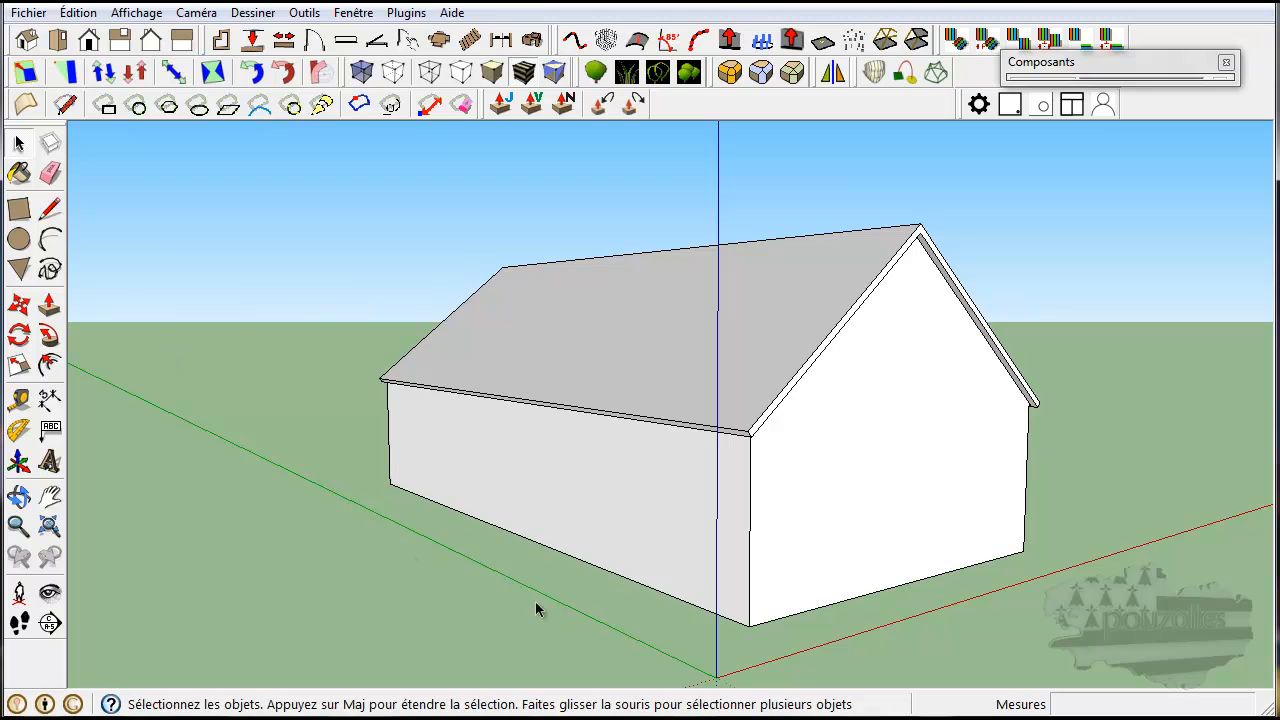
mouse_move(893, 619)
middle_down()
mouse_move(760, 606)
mouse_move(884, 608)
middle_up()
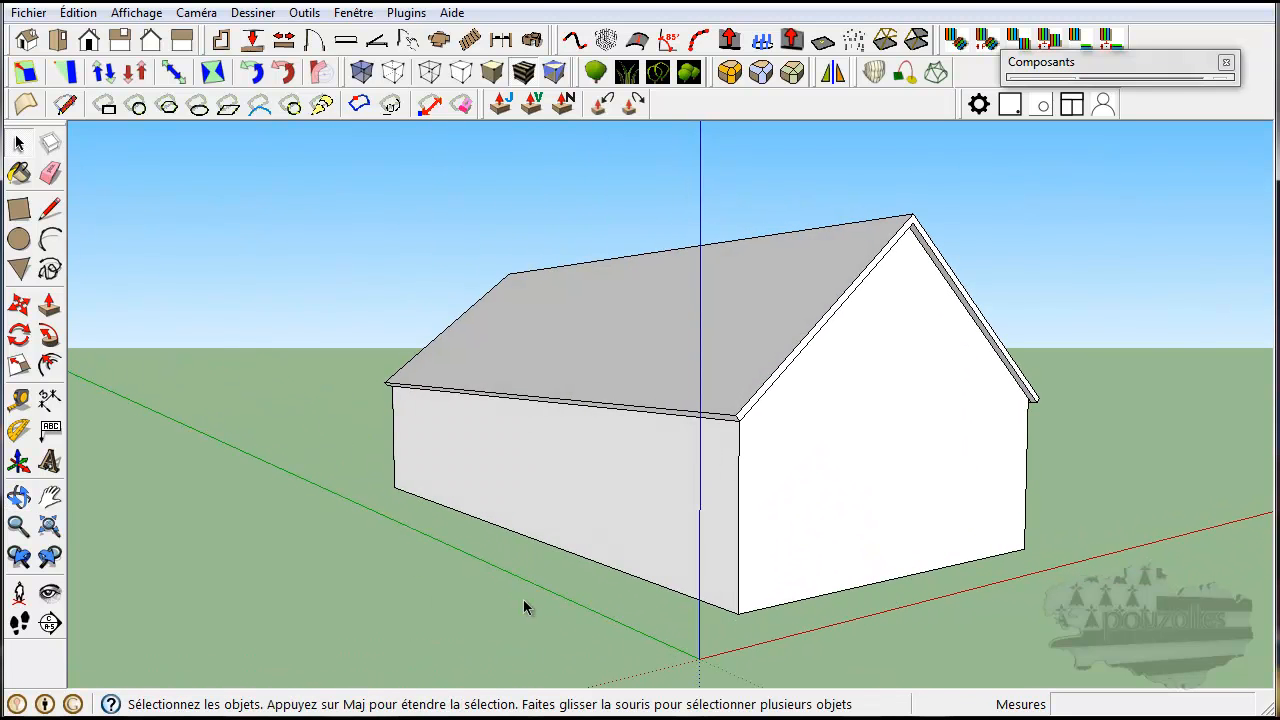
middle_drag(523, 599, 431, 588)
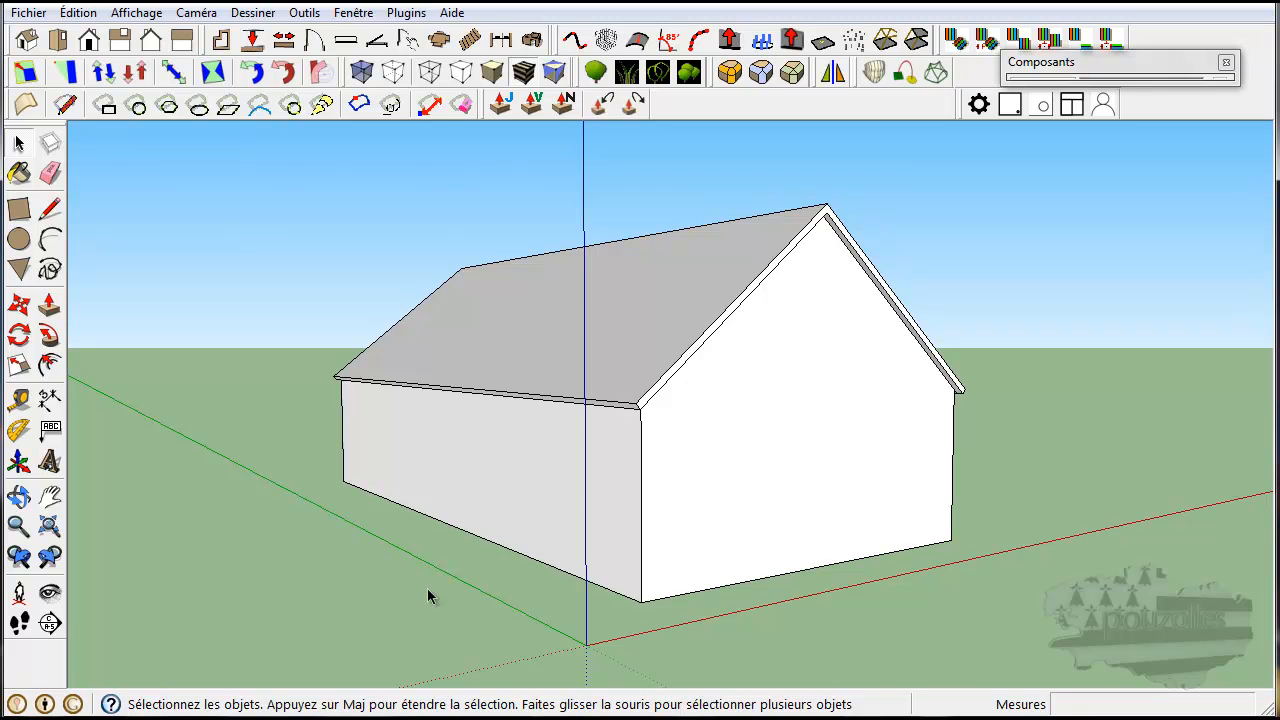
mouse_move(417, 591)
middle_down()
mouse_move(669, 597)
mouse_move(687, 577)
mouse_move(415, 580)
middle_up()
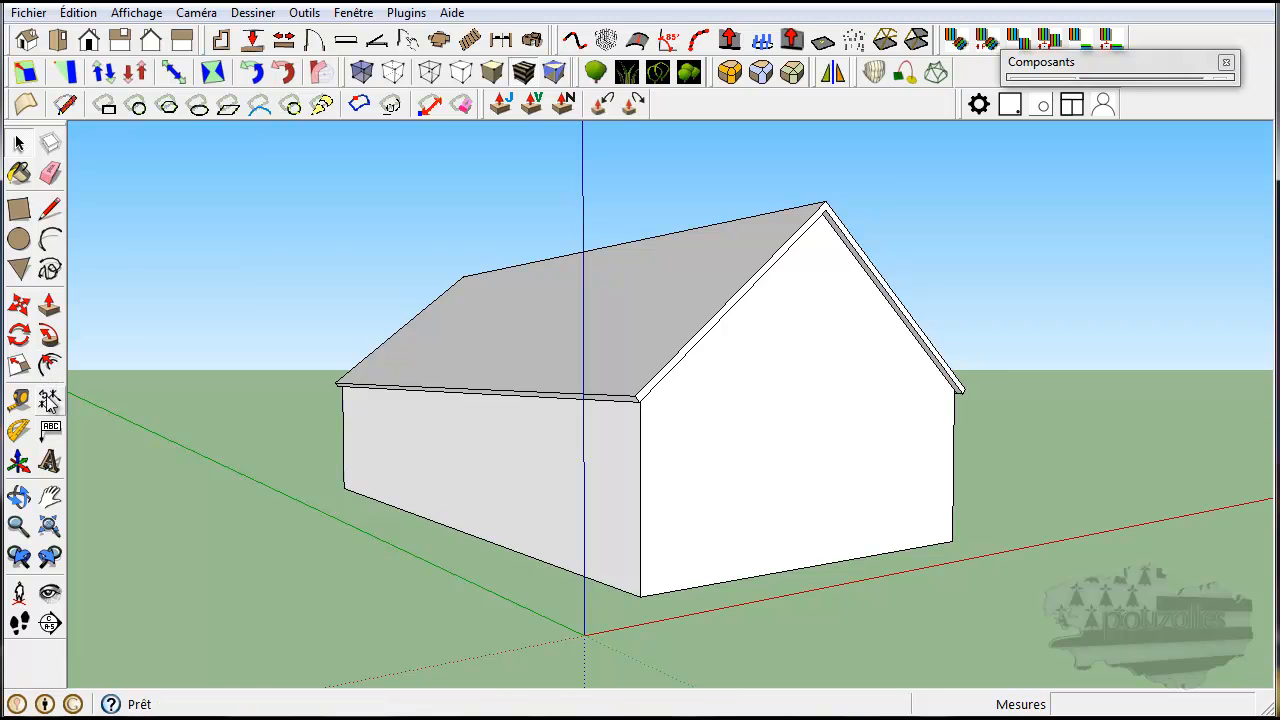
click(22, 400)
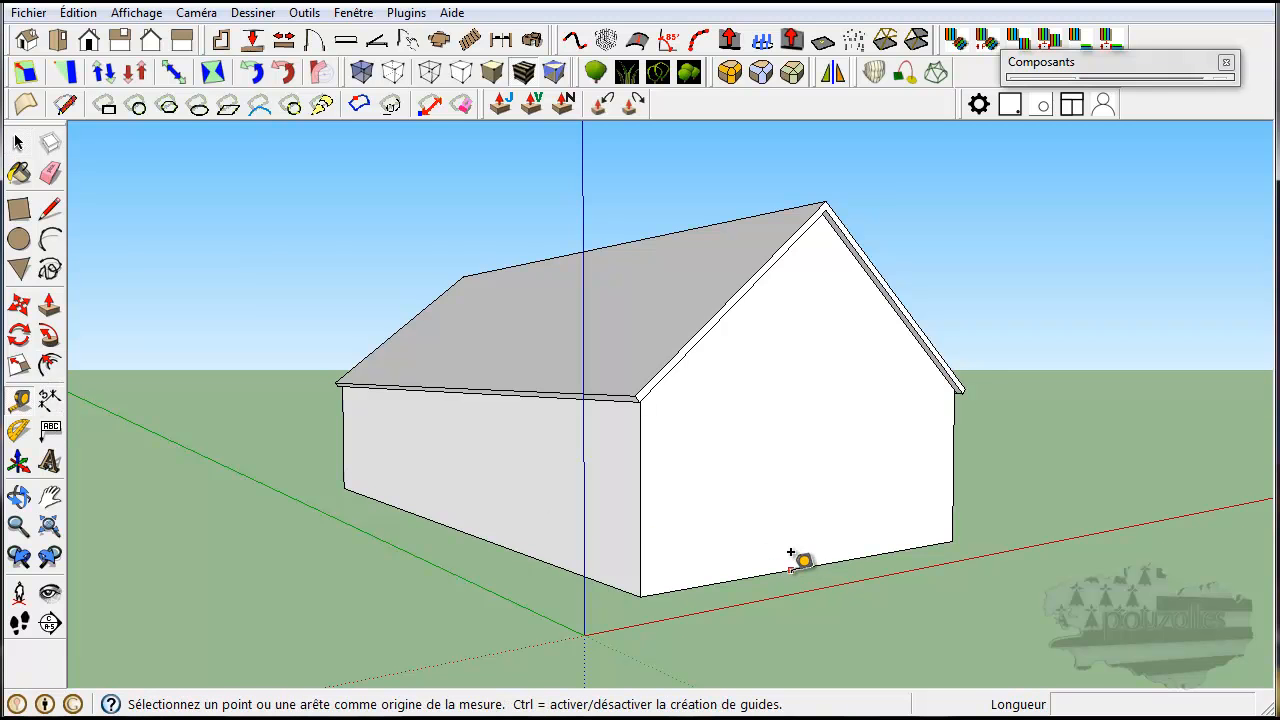
click(791, 568)
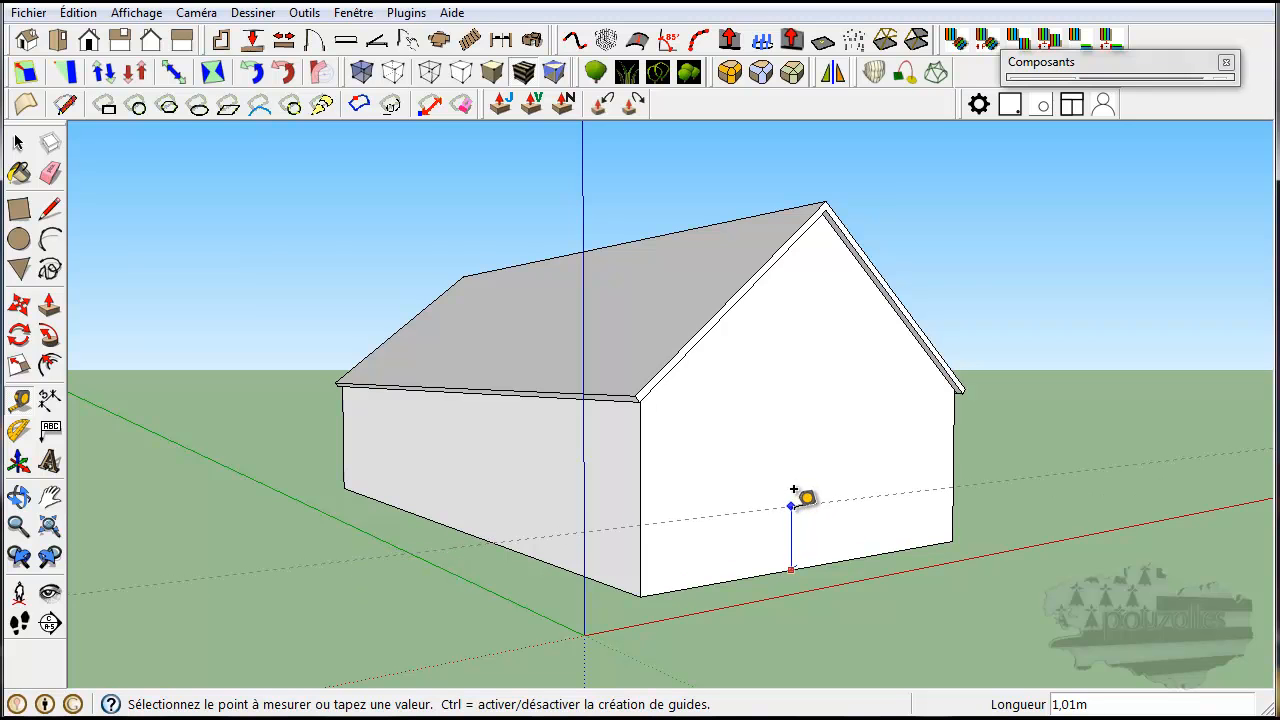
click(791, 492)
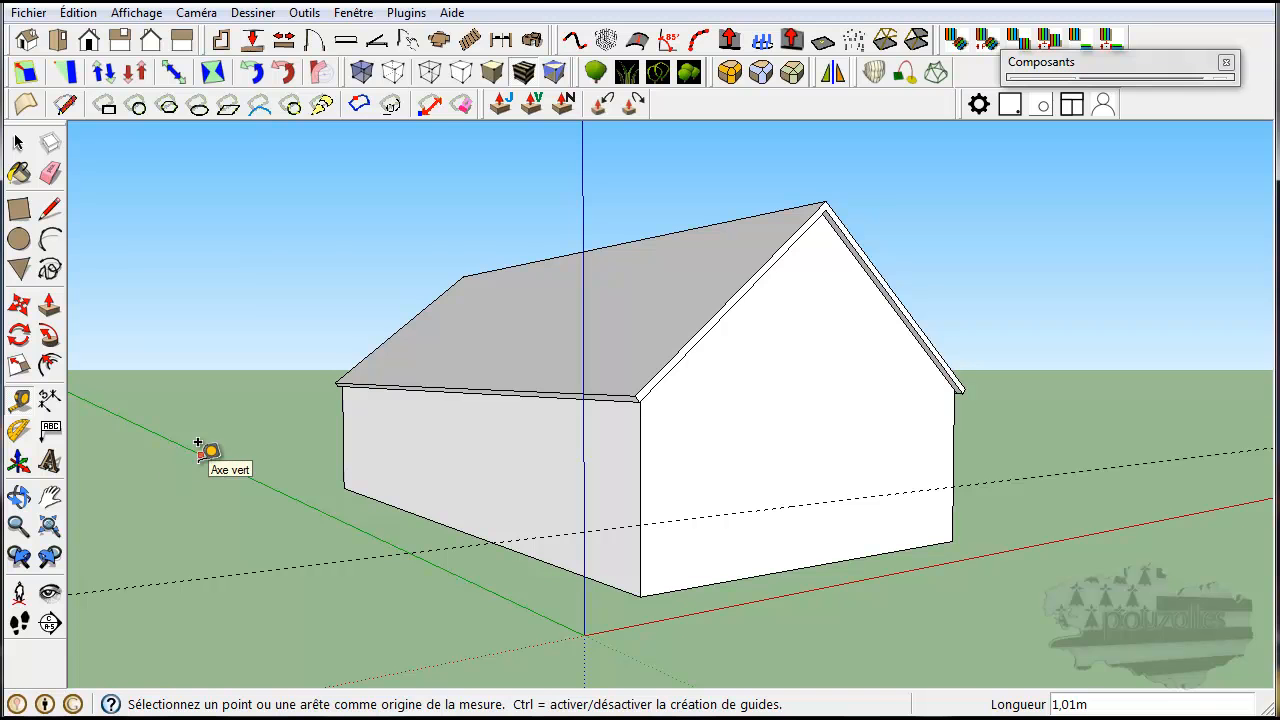
Draw a 1.71 by 1.71 m rectangle on the gable wall, with its lower corner on the horizontal guide
middle_drag(914, 540, 740, 527)
scroll(745, 525, up, 4)
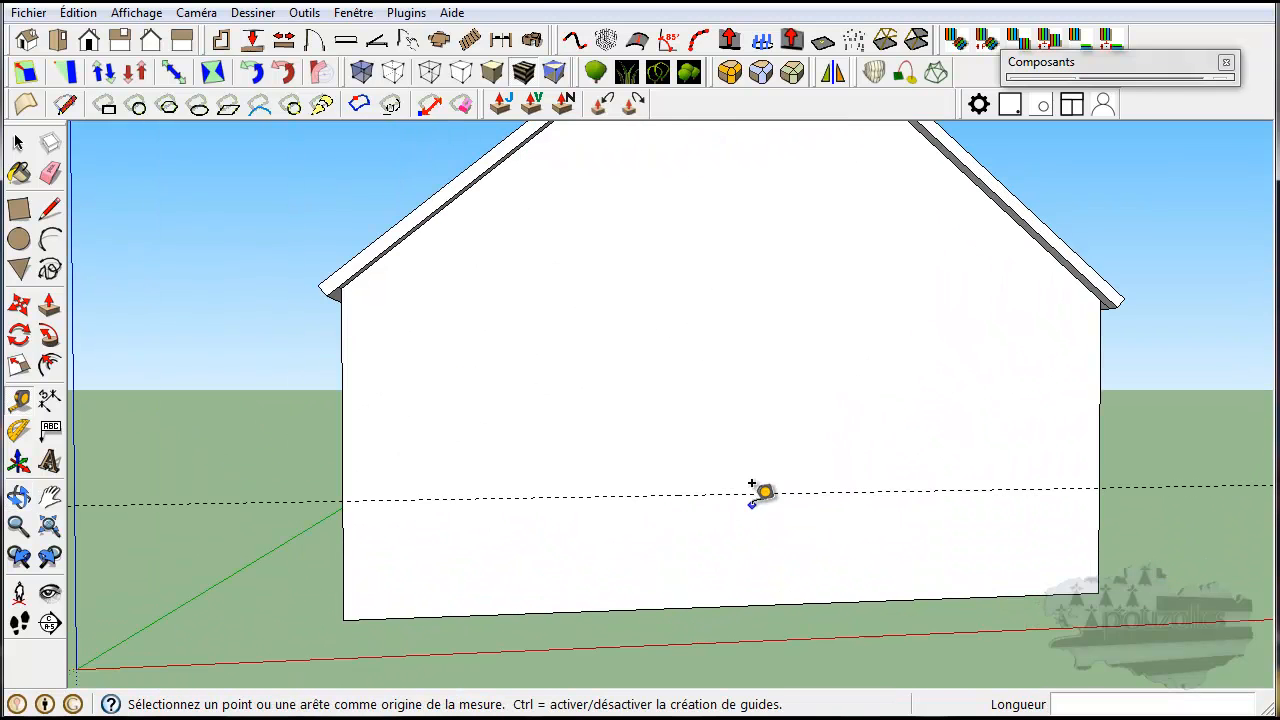
click(18, 208)
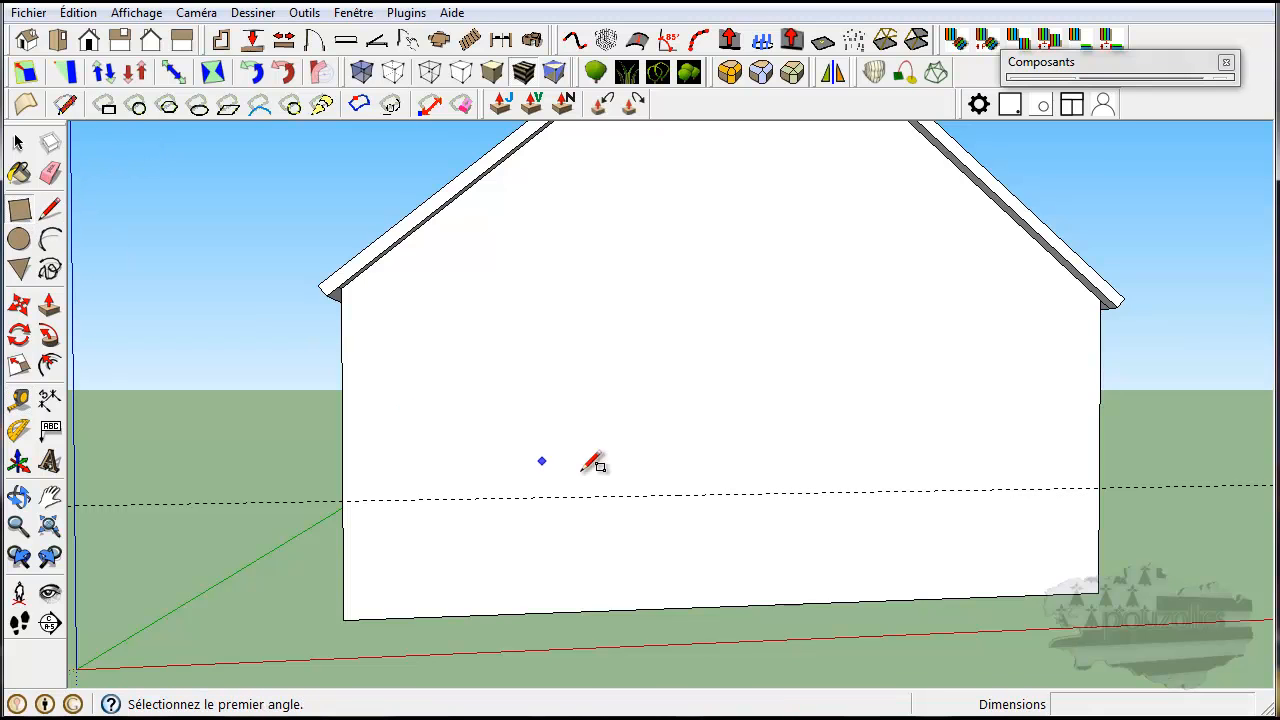
click(587, 496)
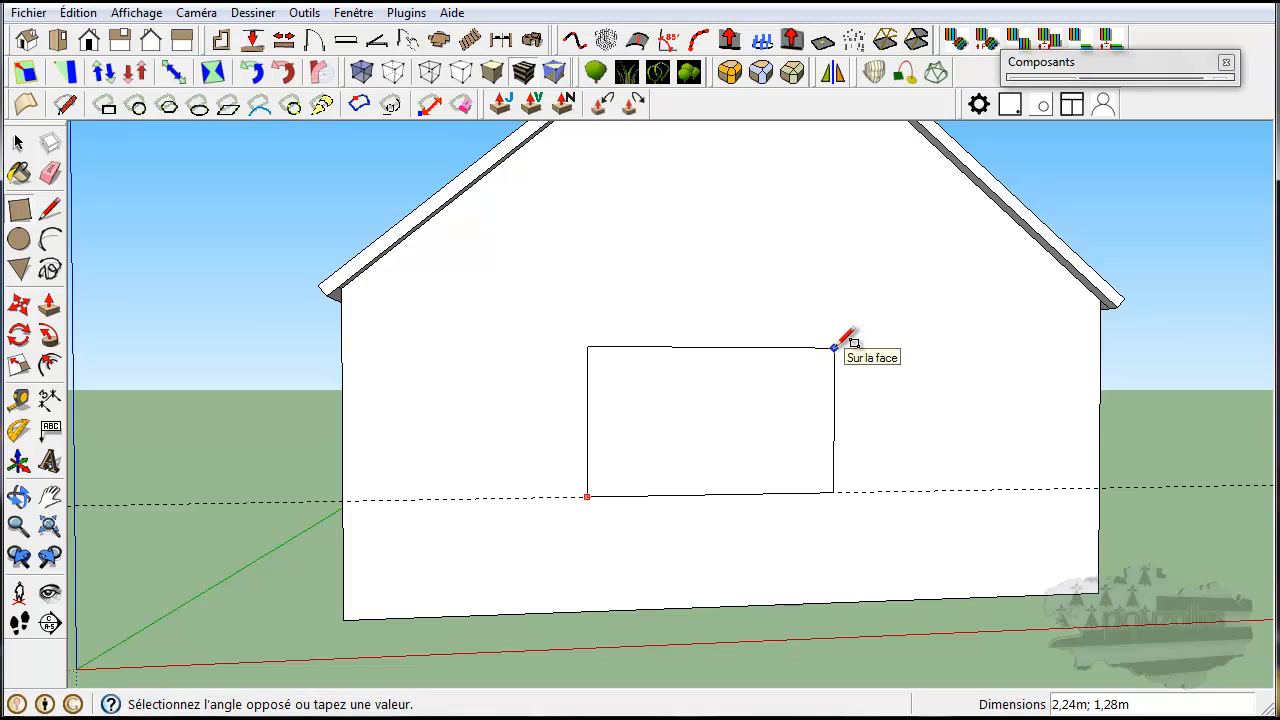
text(1,71;1,71)
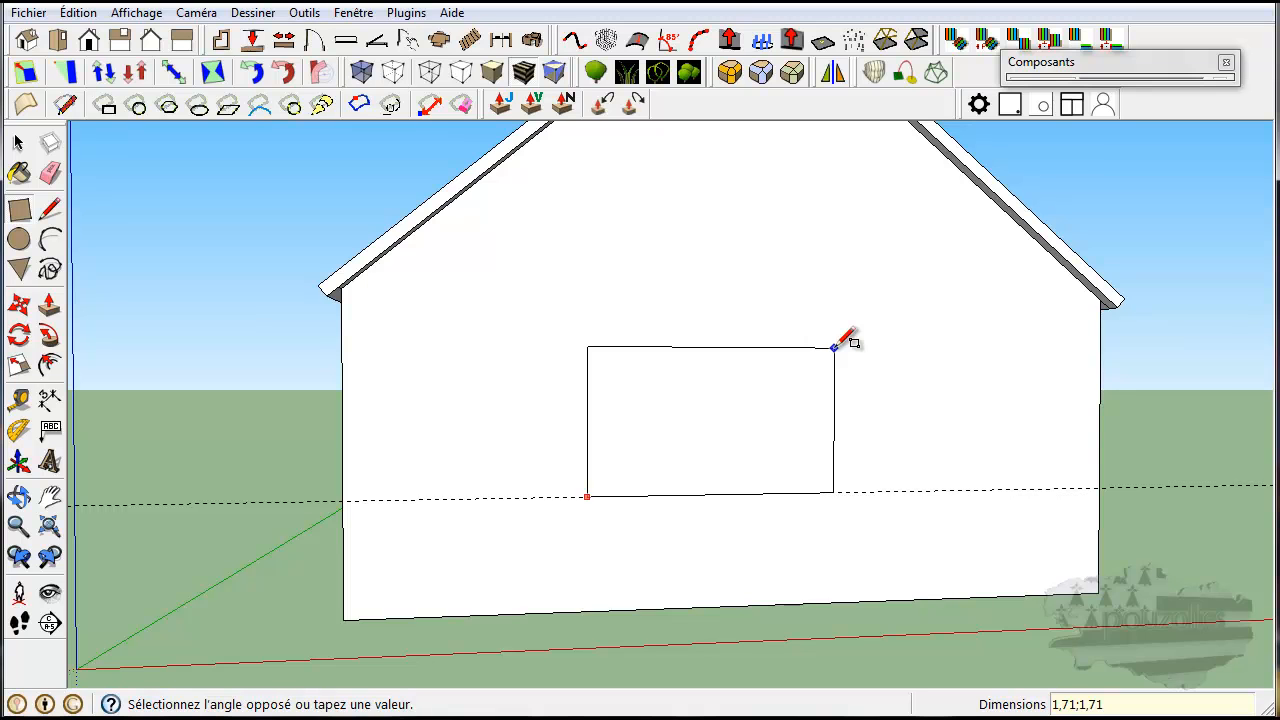
key(Return)
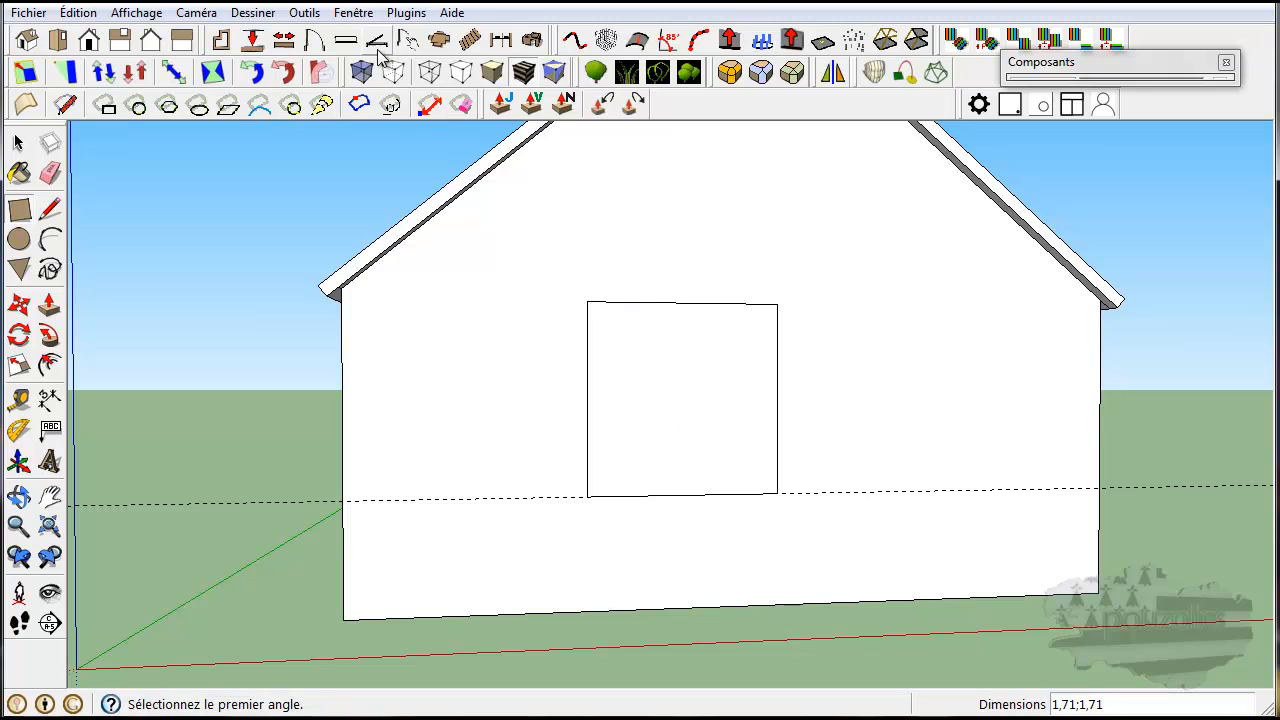
Check the model's length units and the available unit choices
click(353, 12)
mouse_move(304, 12)
mouse_move(350, 12)
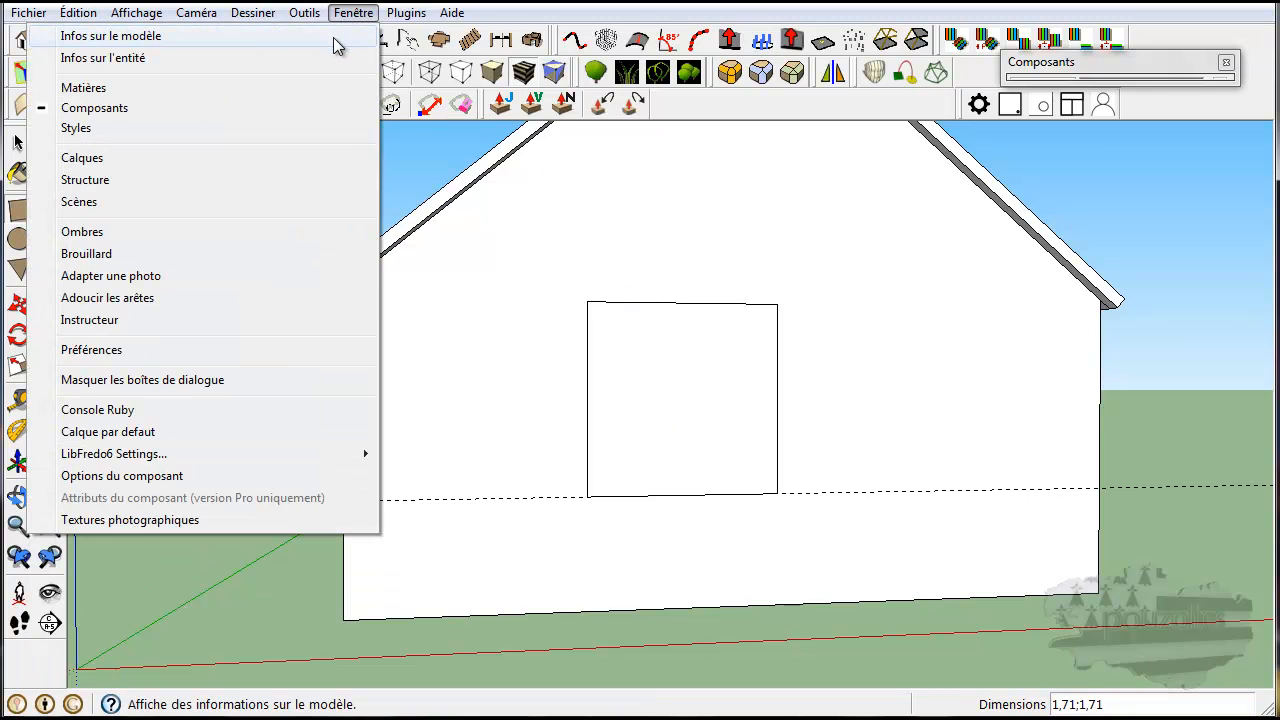
click(337, 40)
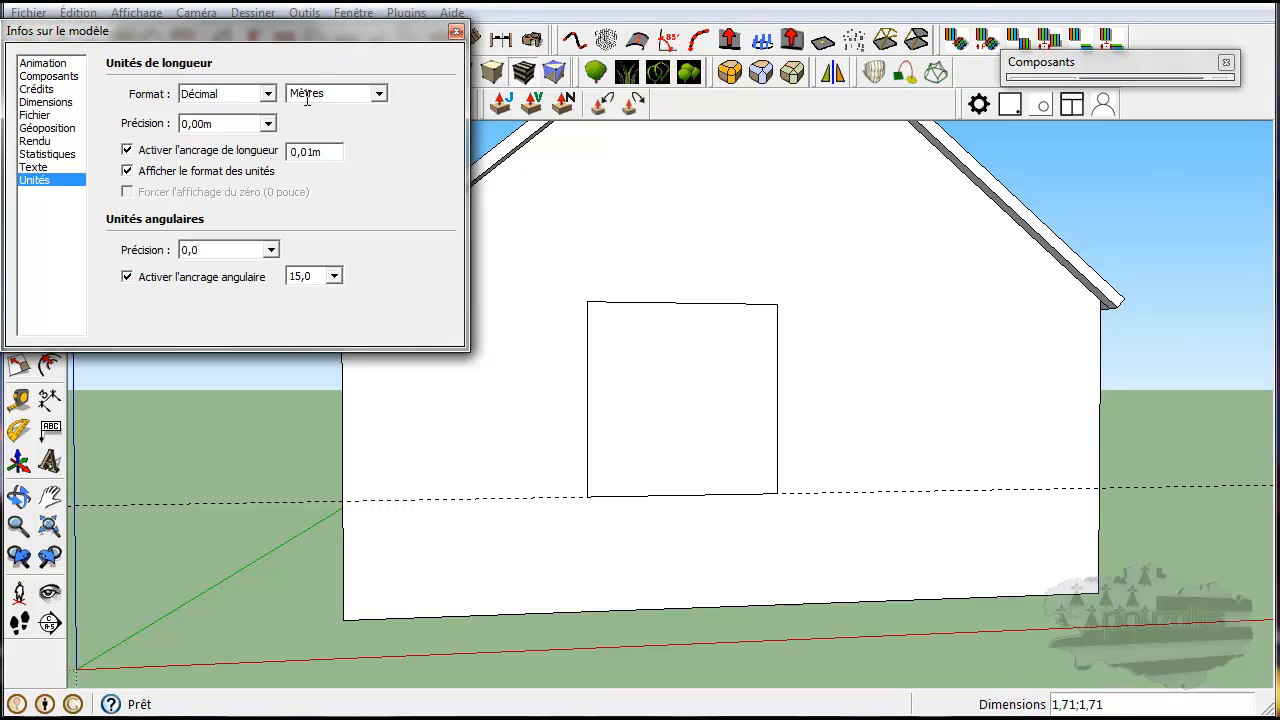
click(378, 93)
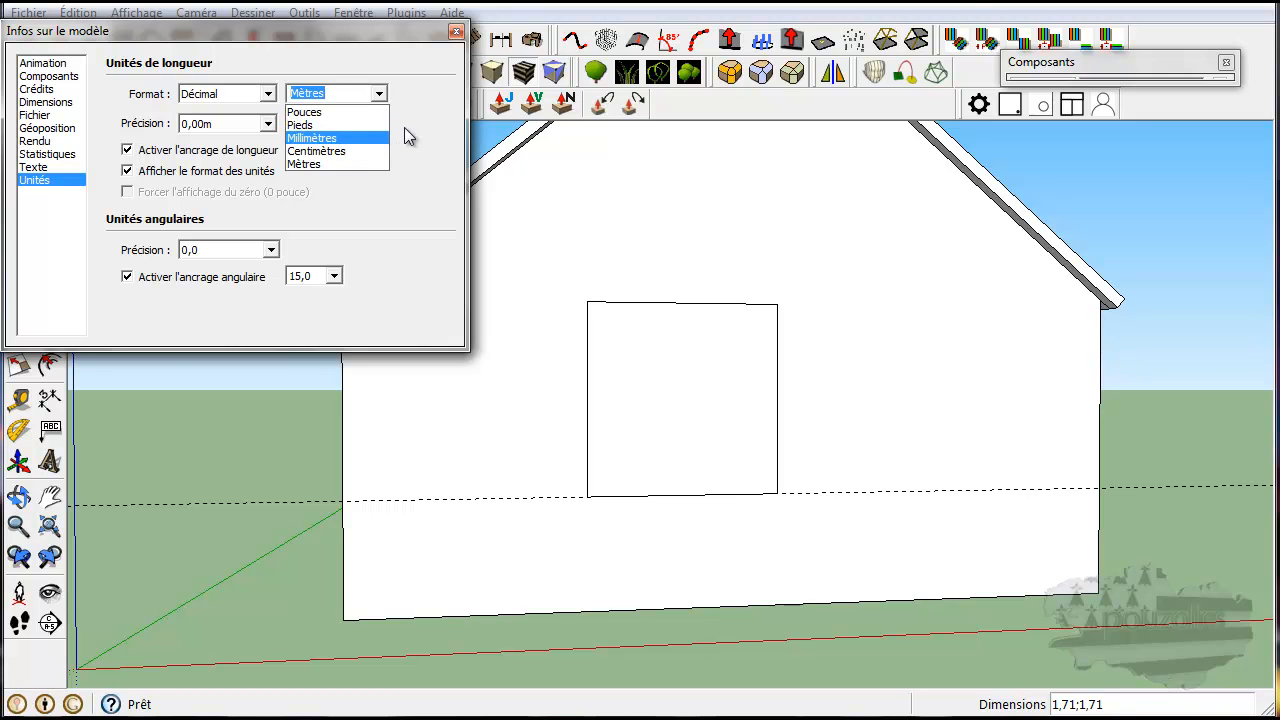
click(380, 96)
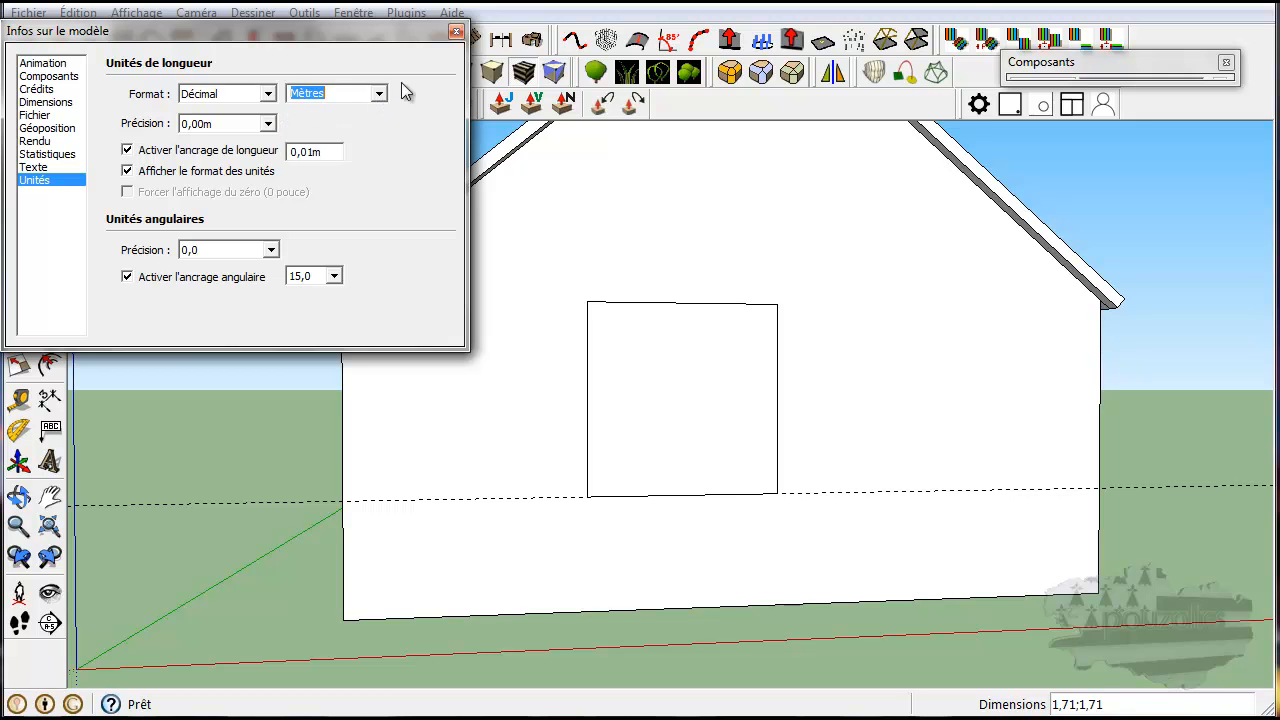
click(456, 32)
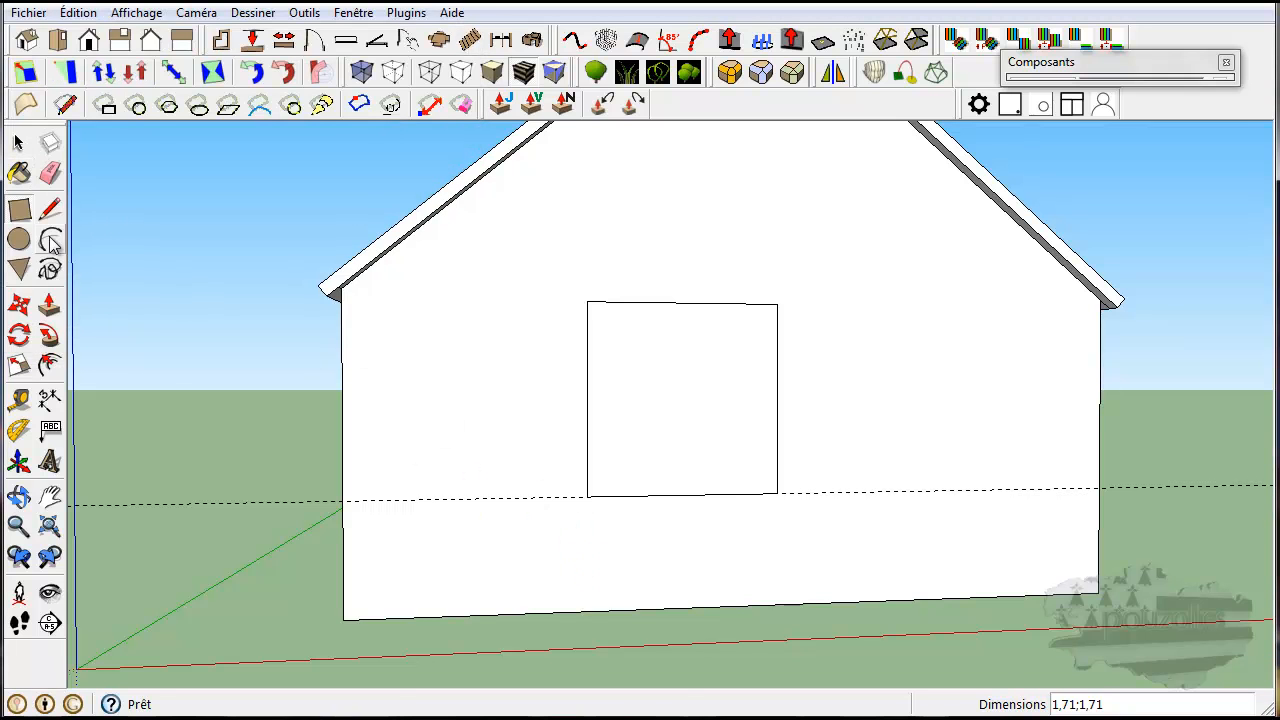
Push the square window face about 0.16 m into the gable wall
click(49, 305)
middle_drag(591, 434, 693, 478)
scroll(670, 460, up, 5)
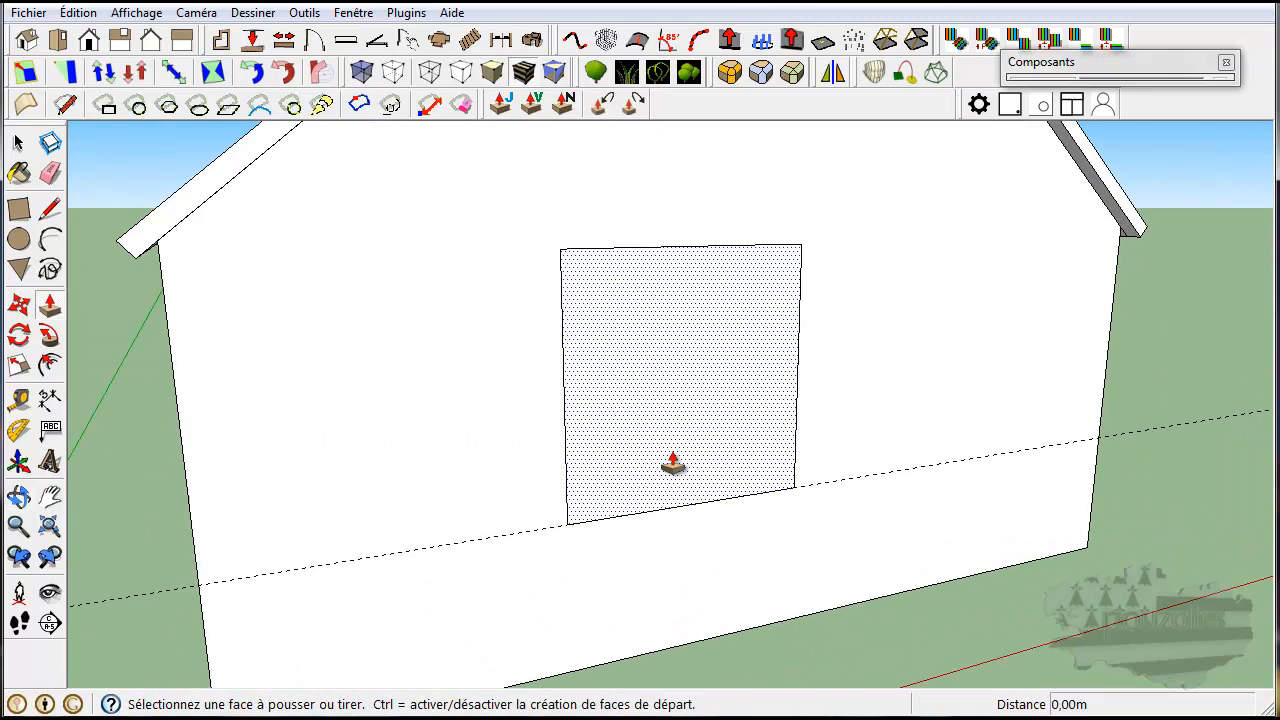
click(668, 453)
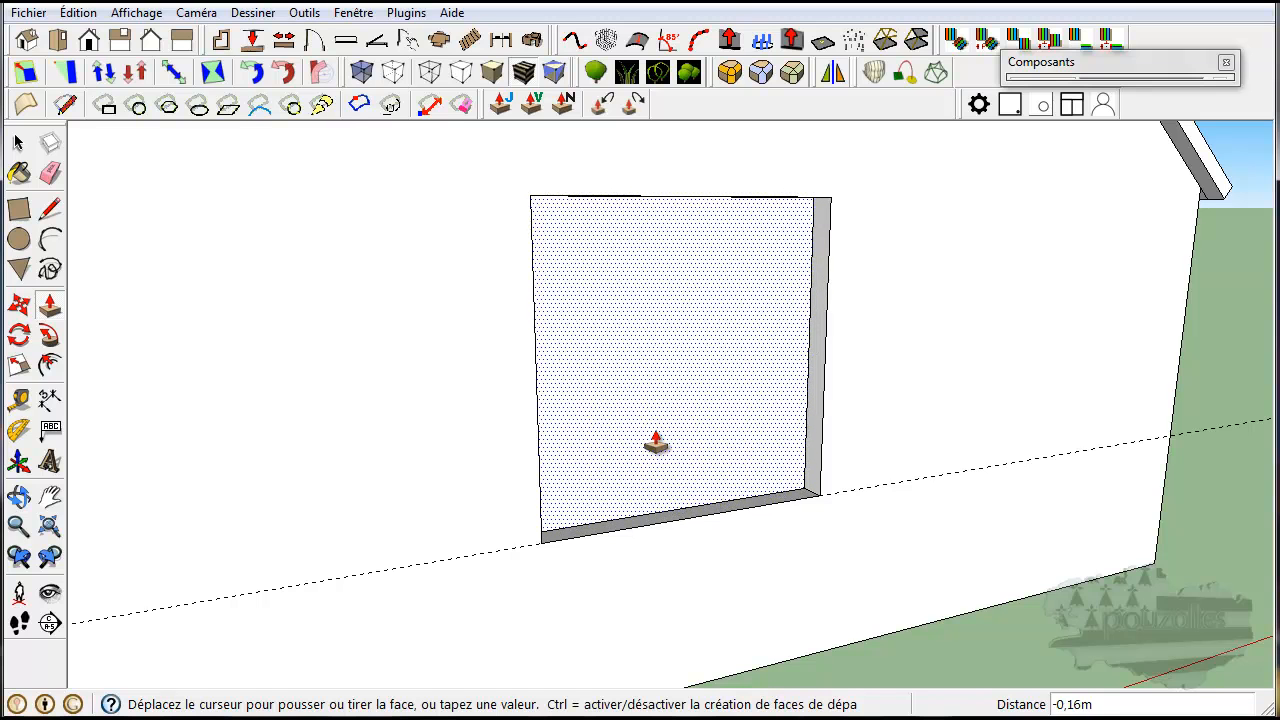
click(655, 442)
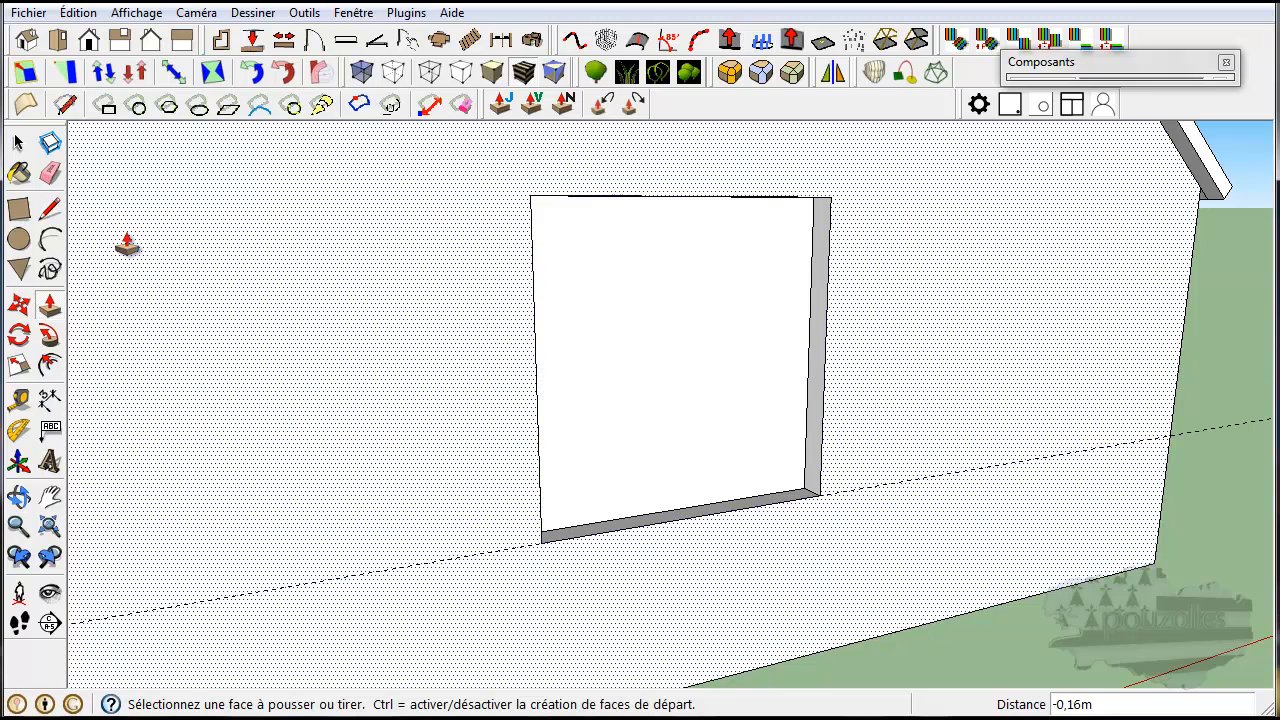
Offset the edges of the recessed window face inward by about 0.04 m
click(50, 366)
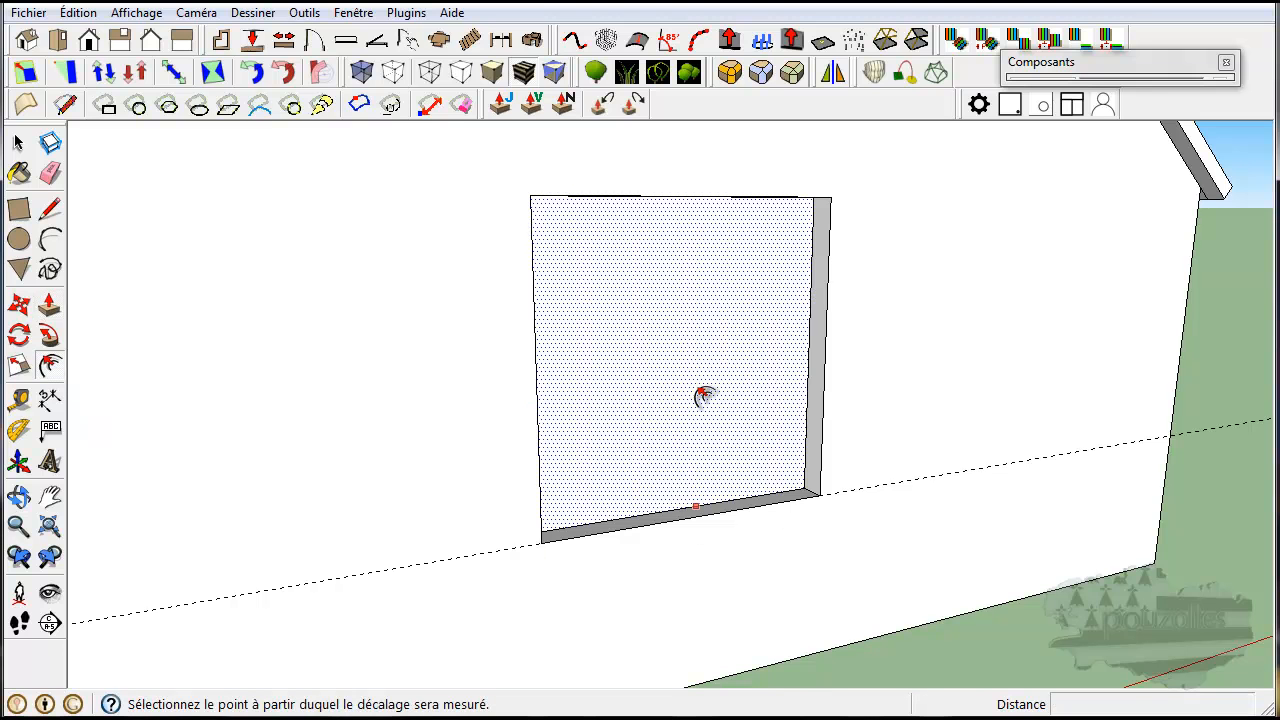
click(697, 391)
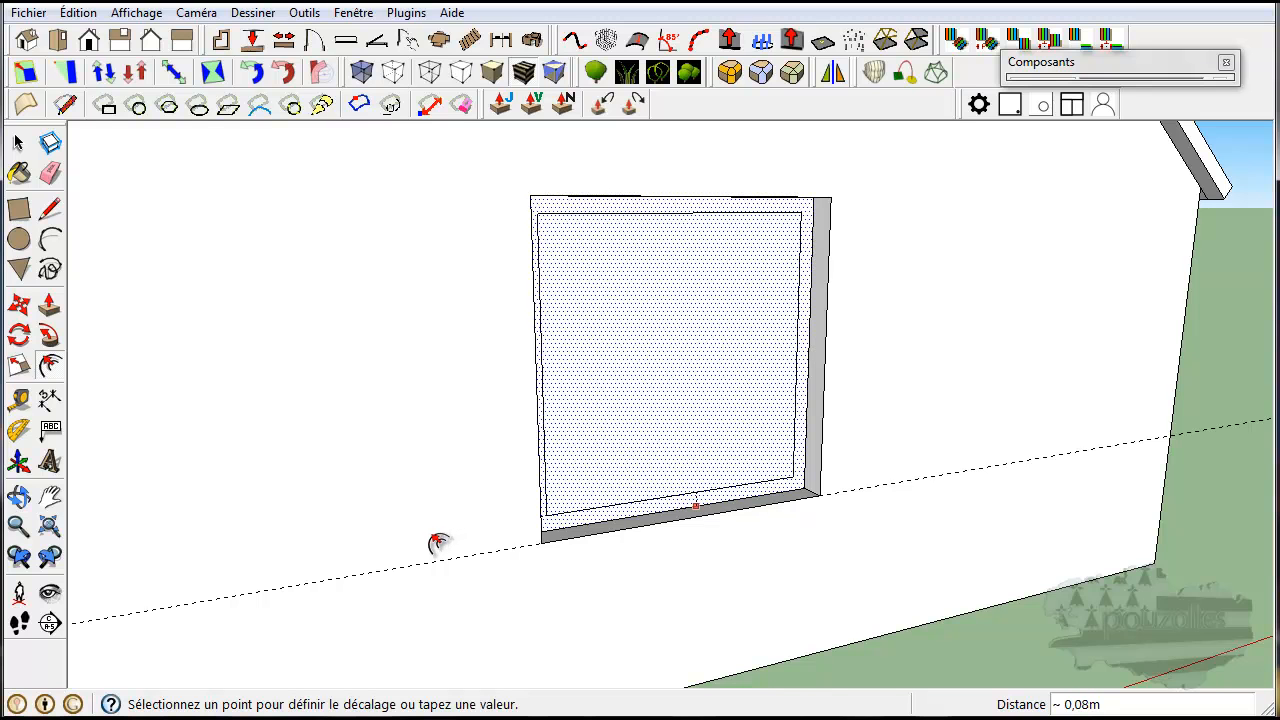
click(436, 544)
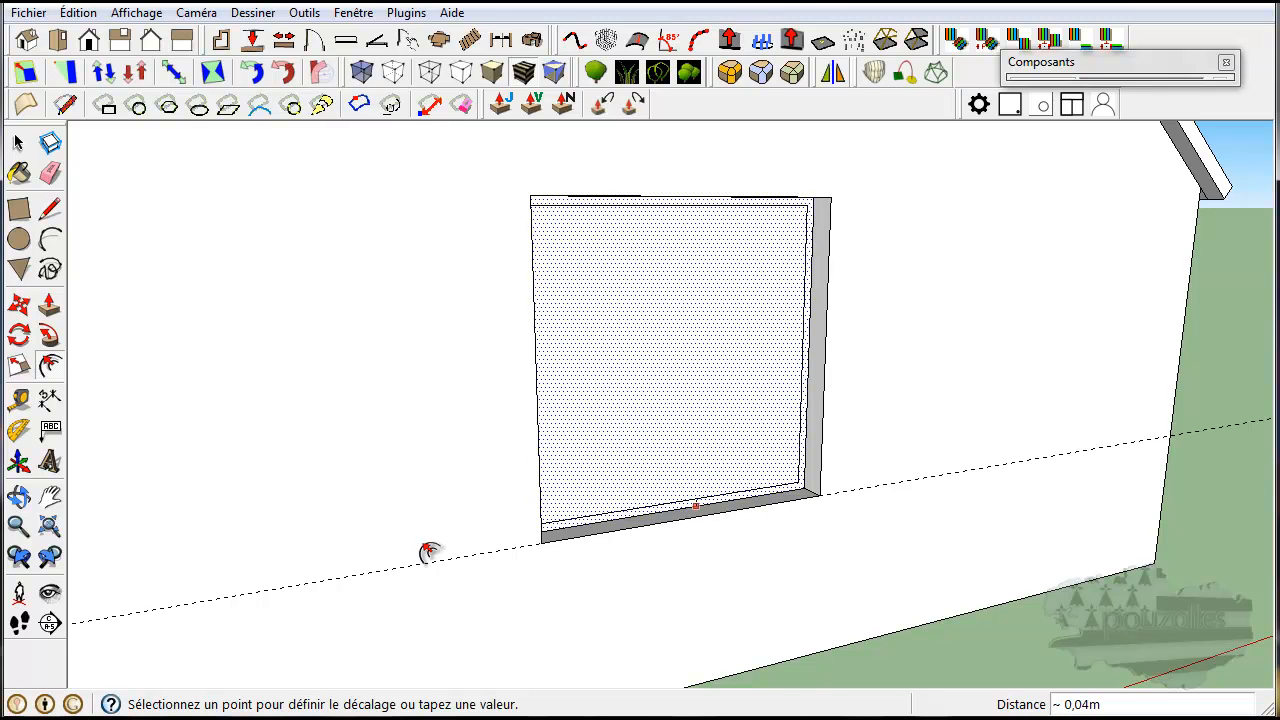
click(429, 552)
click(432, 552)
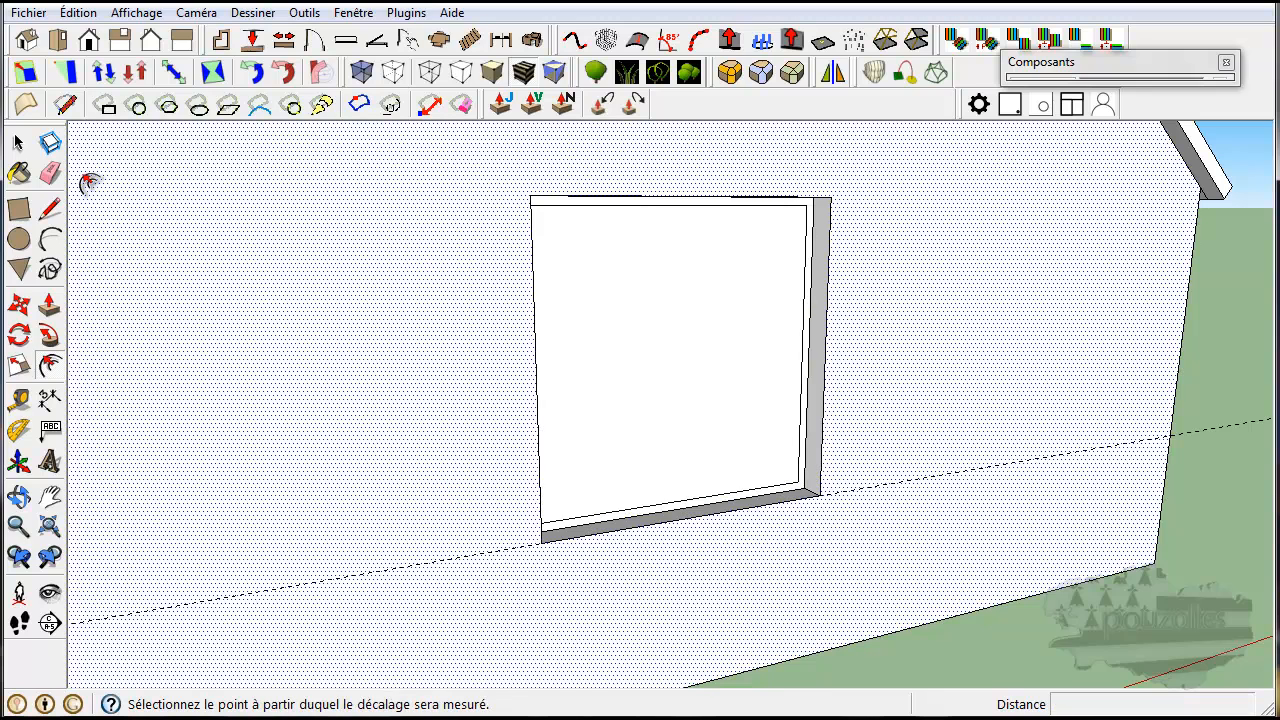
Push the inner face of the window about 0.03 m further back behind its outer frame
click(49, 305)
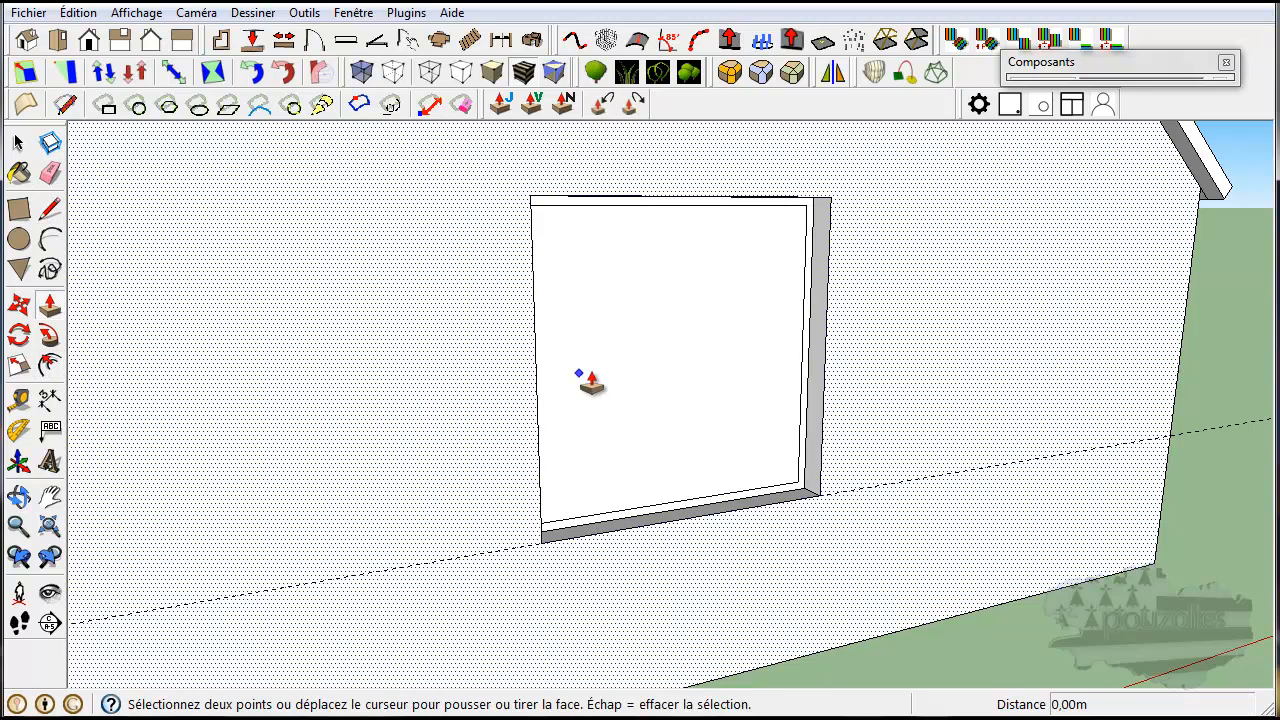
click(624, 362)
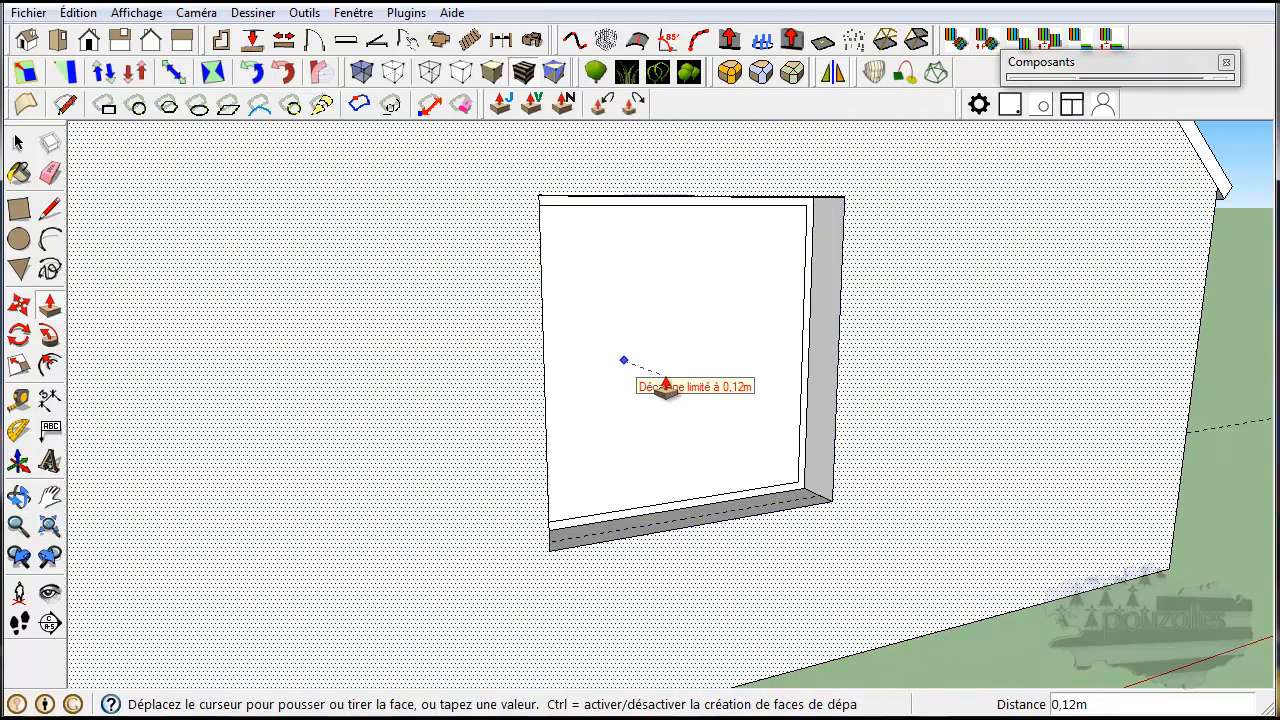
key(Escape)
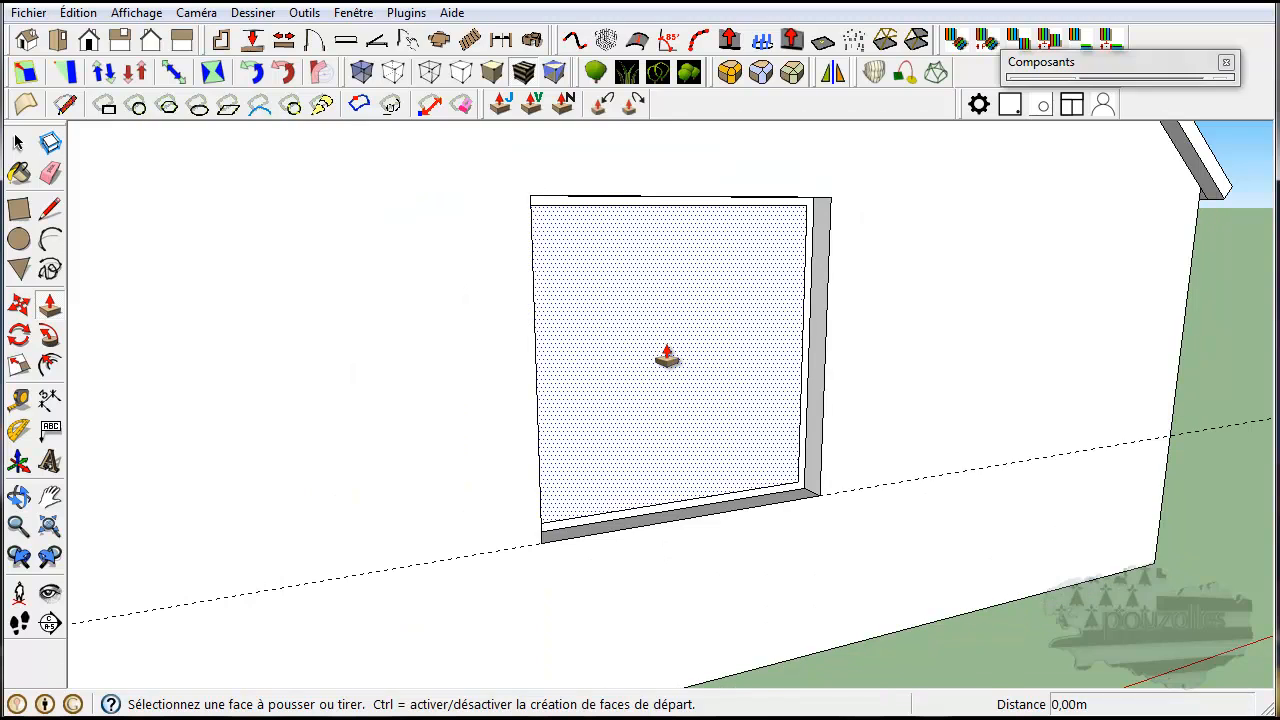
click(667, 357)
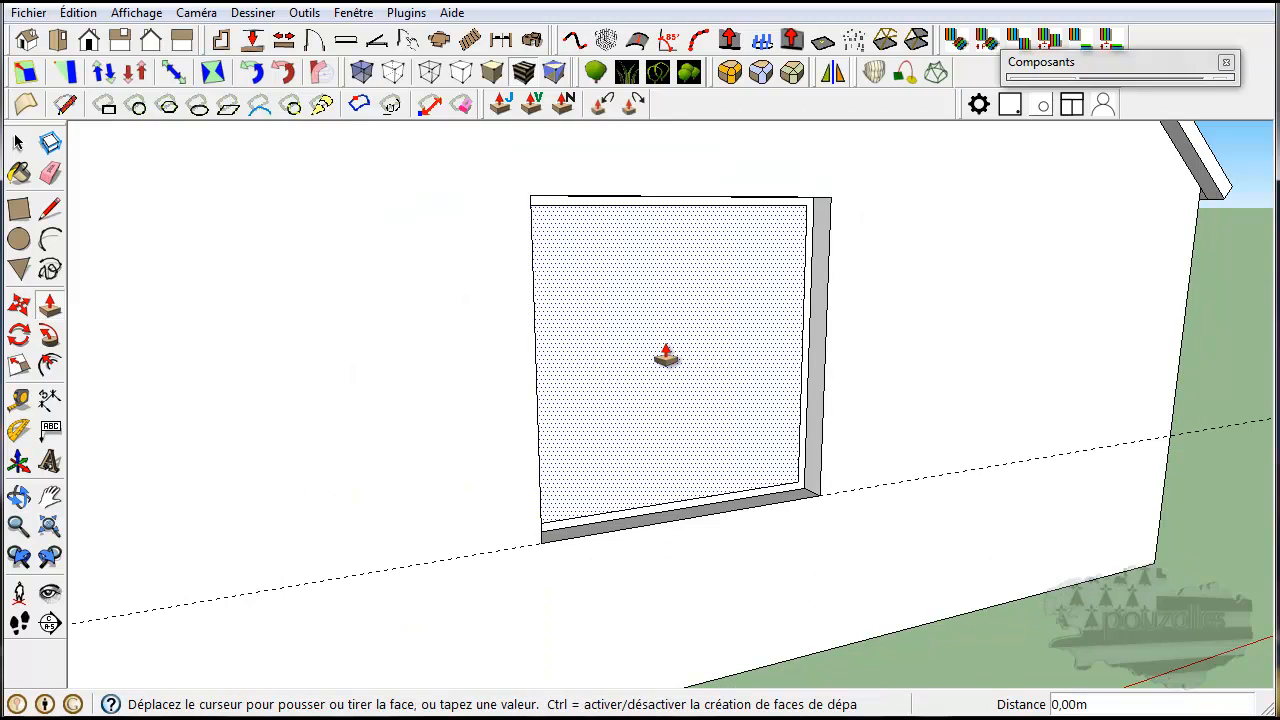
scroll(666, 357, up, 2)
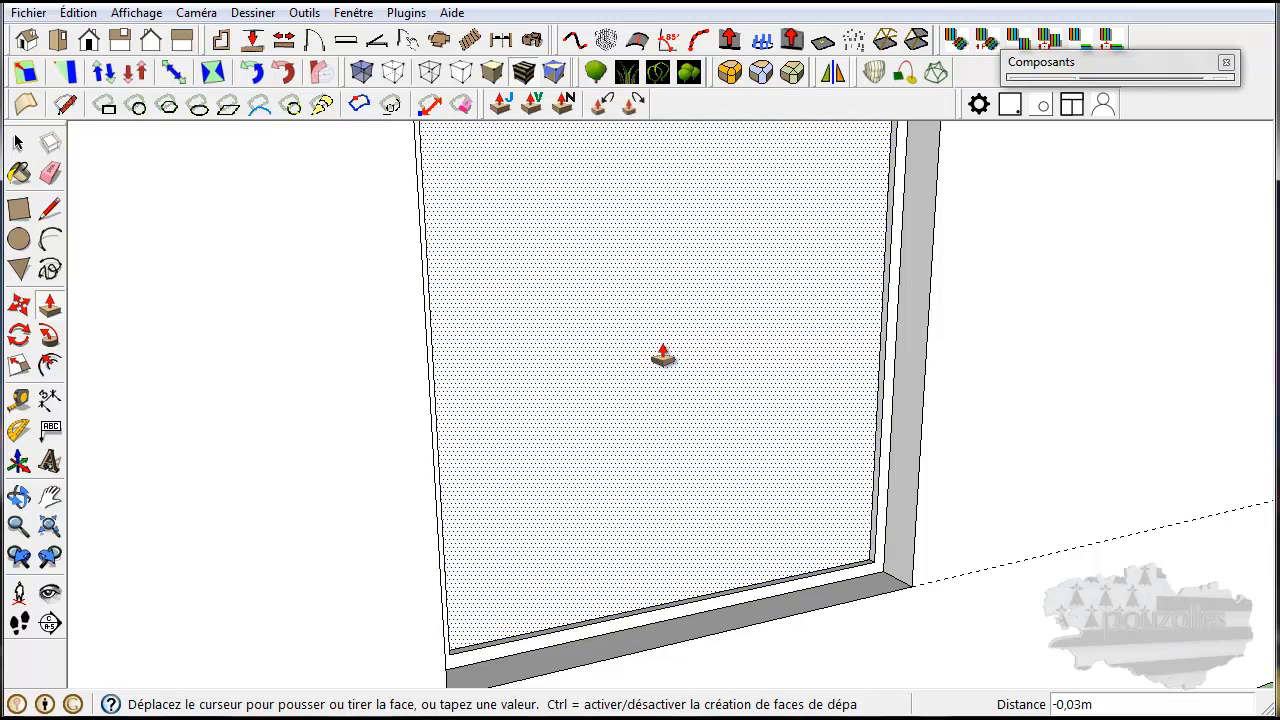
click(663, 357)
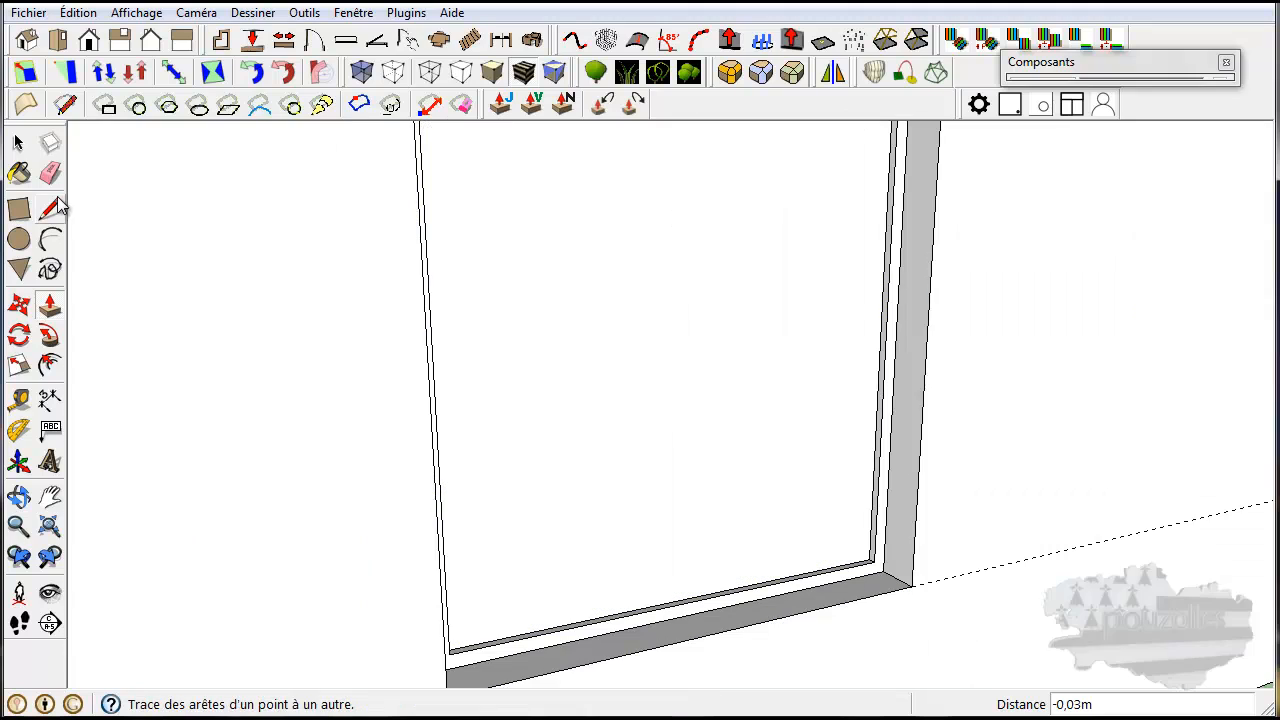
Offset the edges of the pushed-back inner window face inward to outline a second, inner frame
click(48, 366)
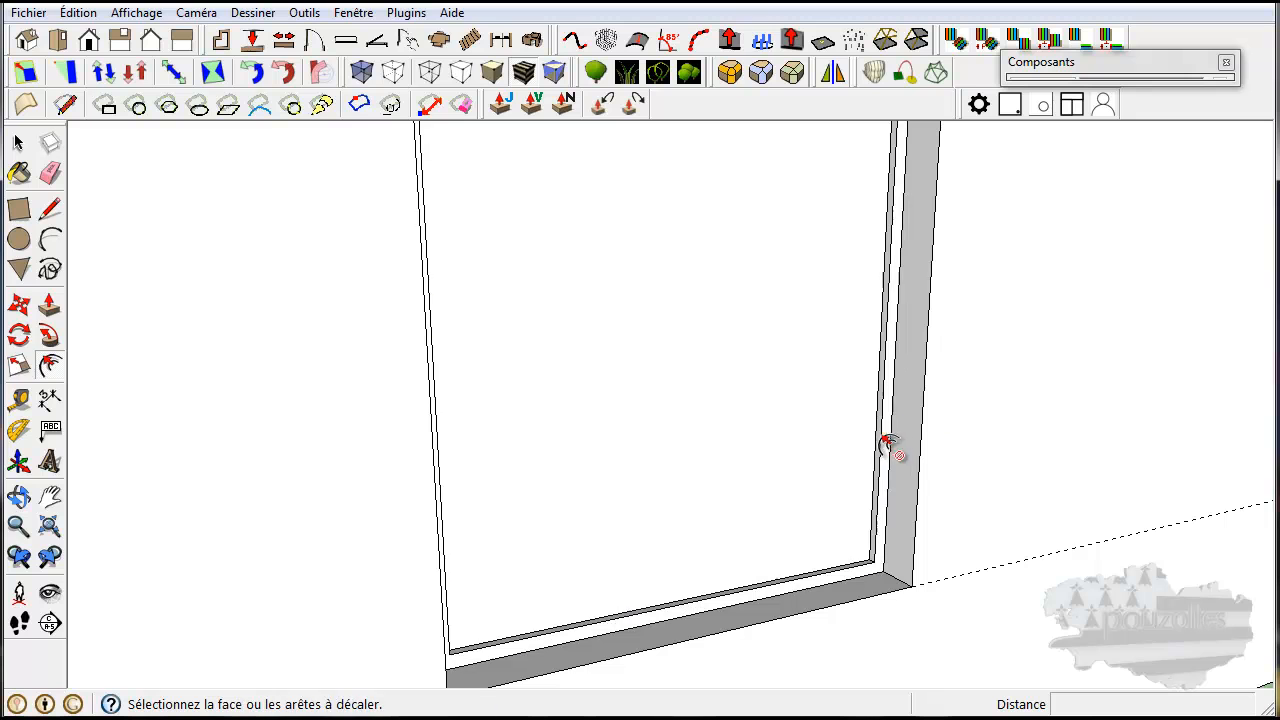
click(755, 445)
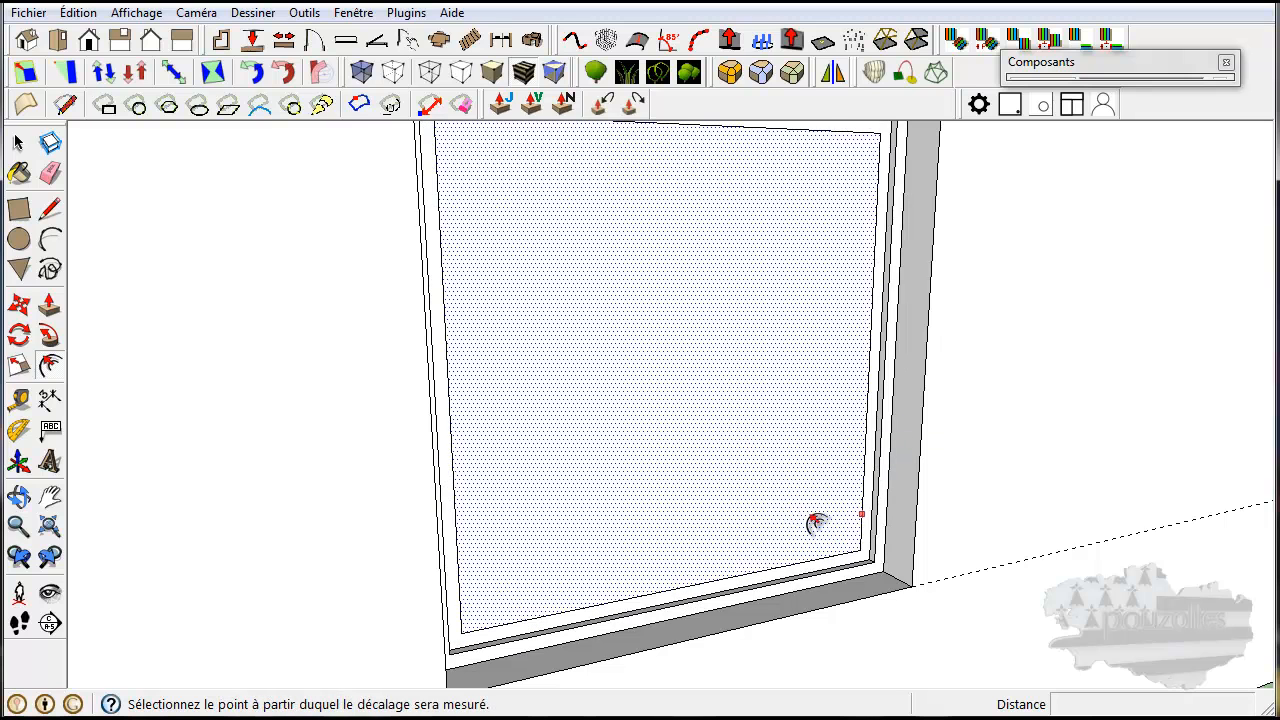
Measure the inside width of the window's inner frame along its upper edge
click(50, 305)
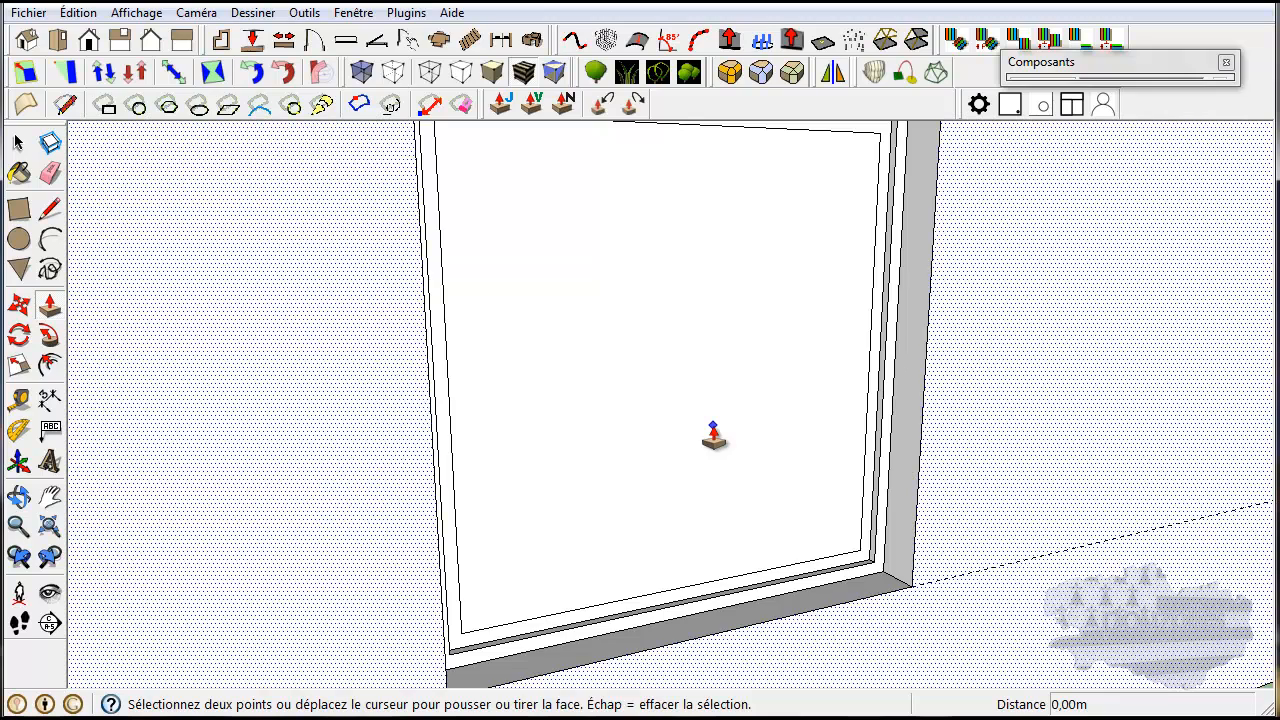
scroll(713, 435, down, 3)
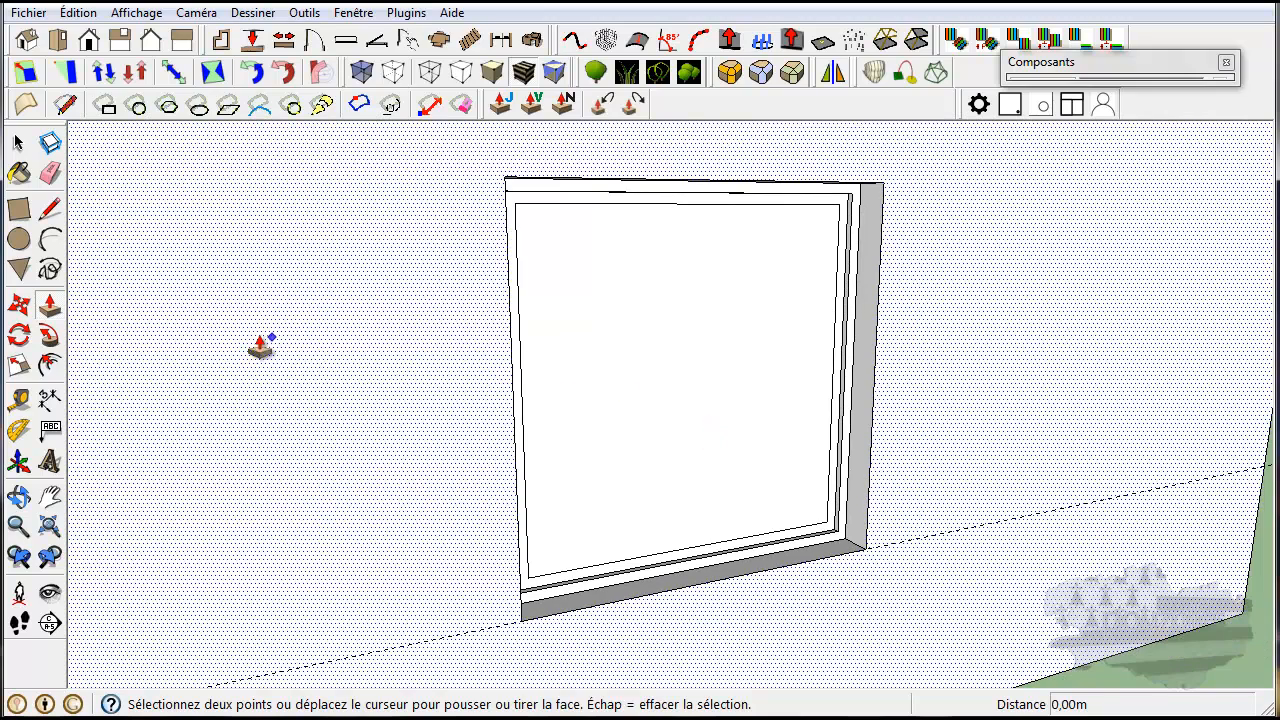
click(20, 398)
middle_drag(957, 394, 846, 369)
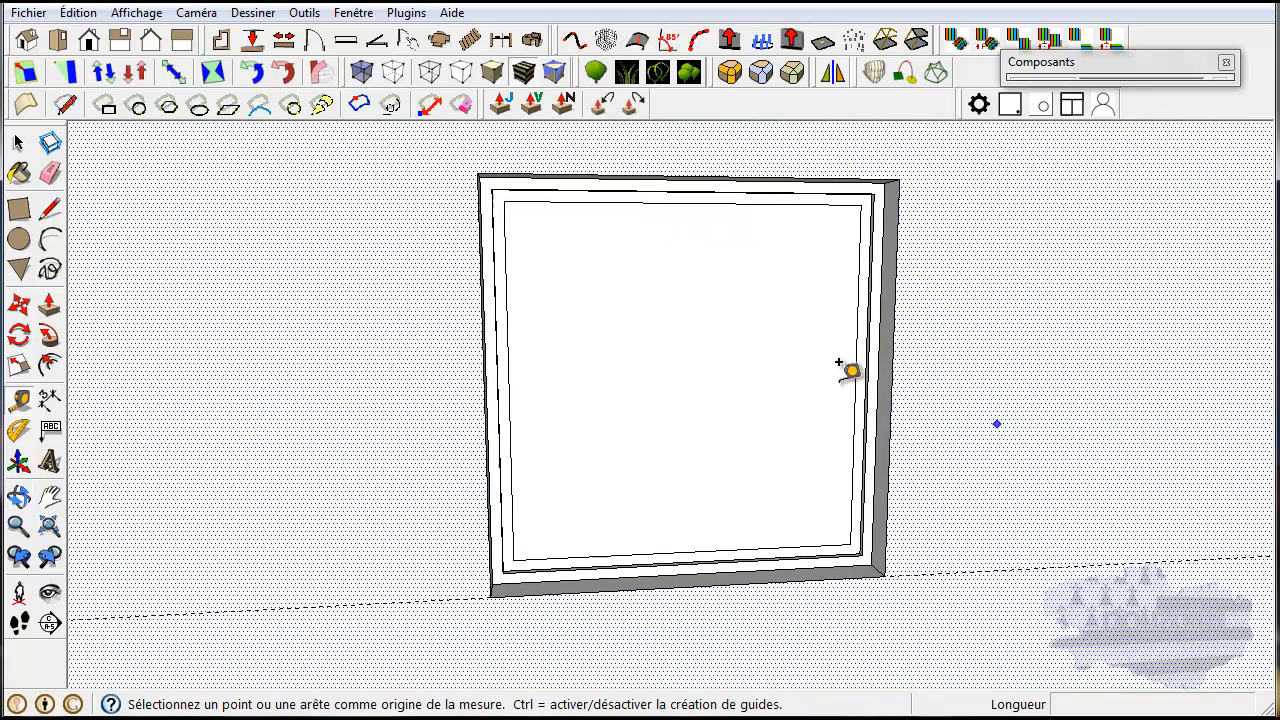
click(511, 185)
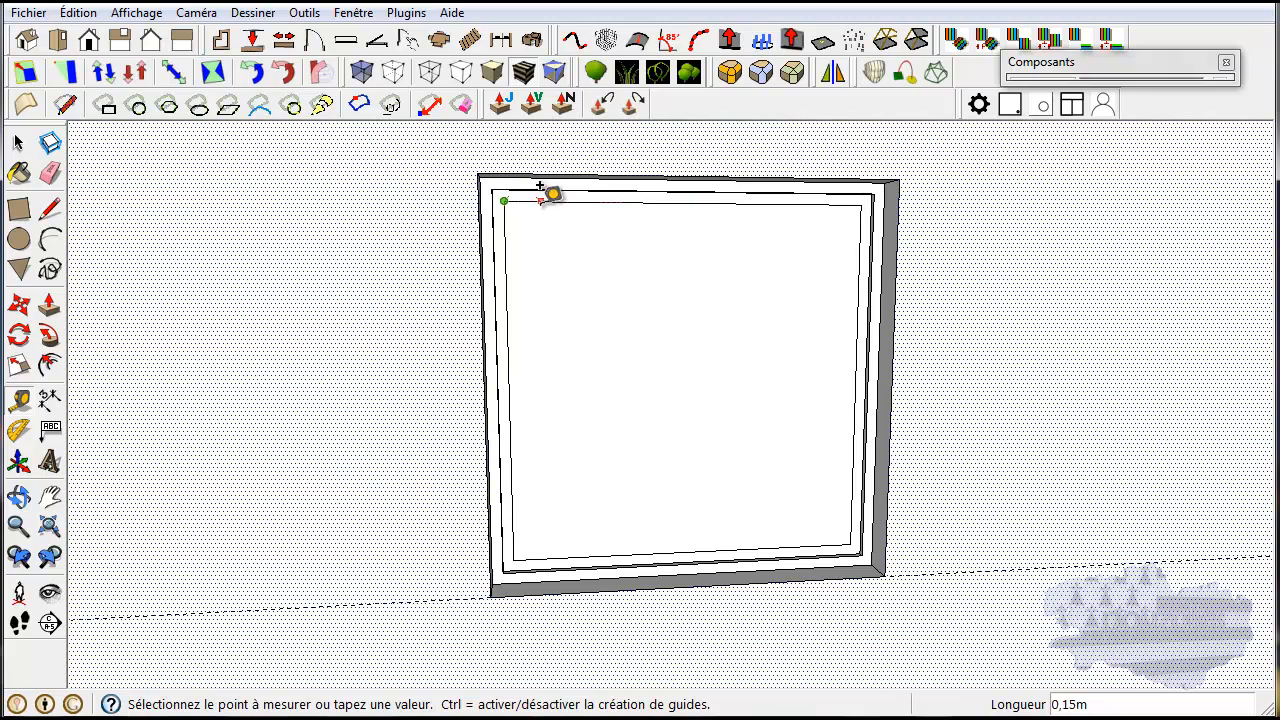
click(864, 187)
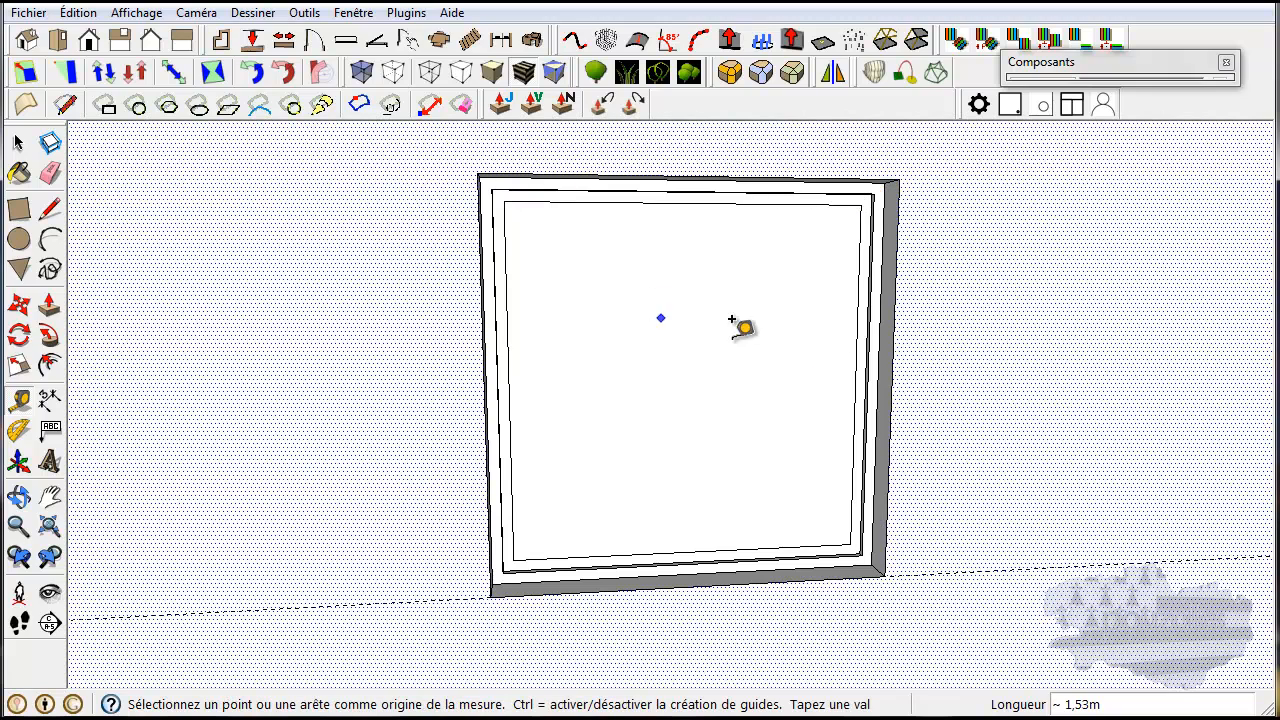
Draw a vertical line from the midpoint of the inner frame's upper edge down to its lower edge, dividing the pane in two
click(52, 209)
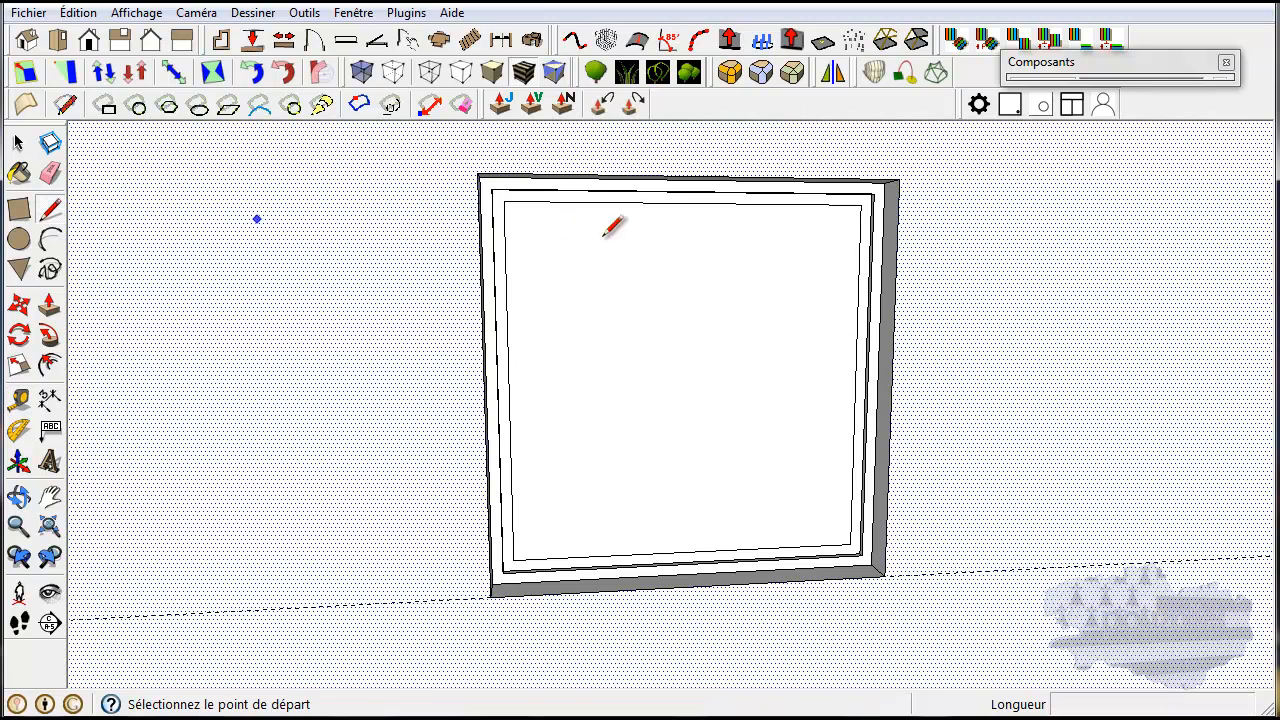
click(687, 203)
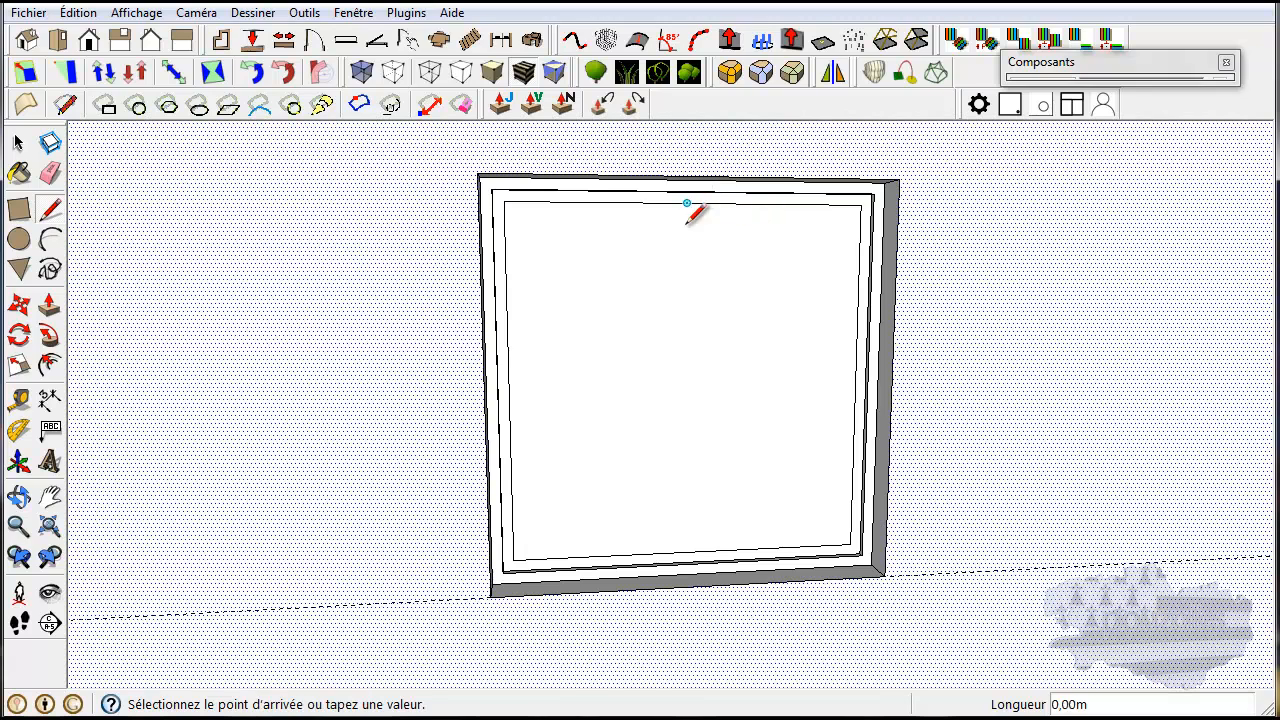
click(687, 549)
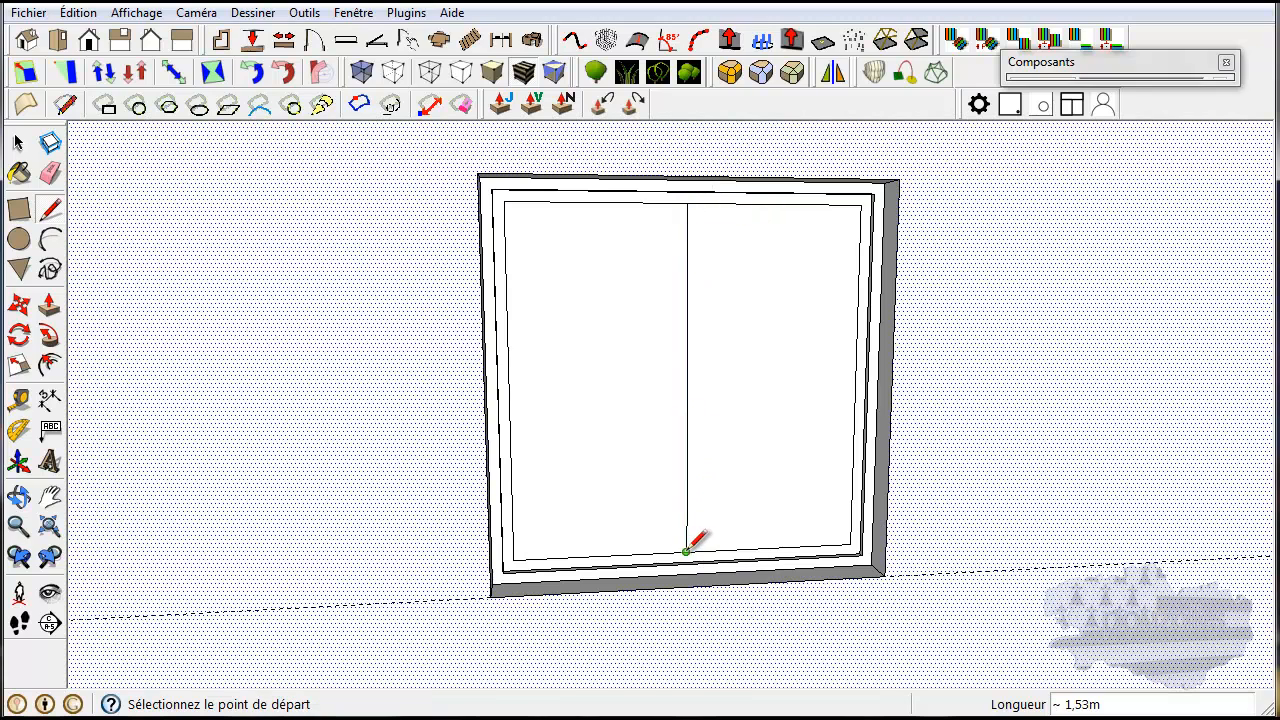
Copy the vertical centre line about 0.02 m to its right
click(18, 144)
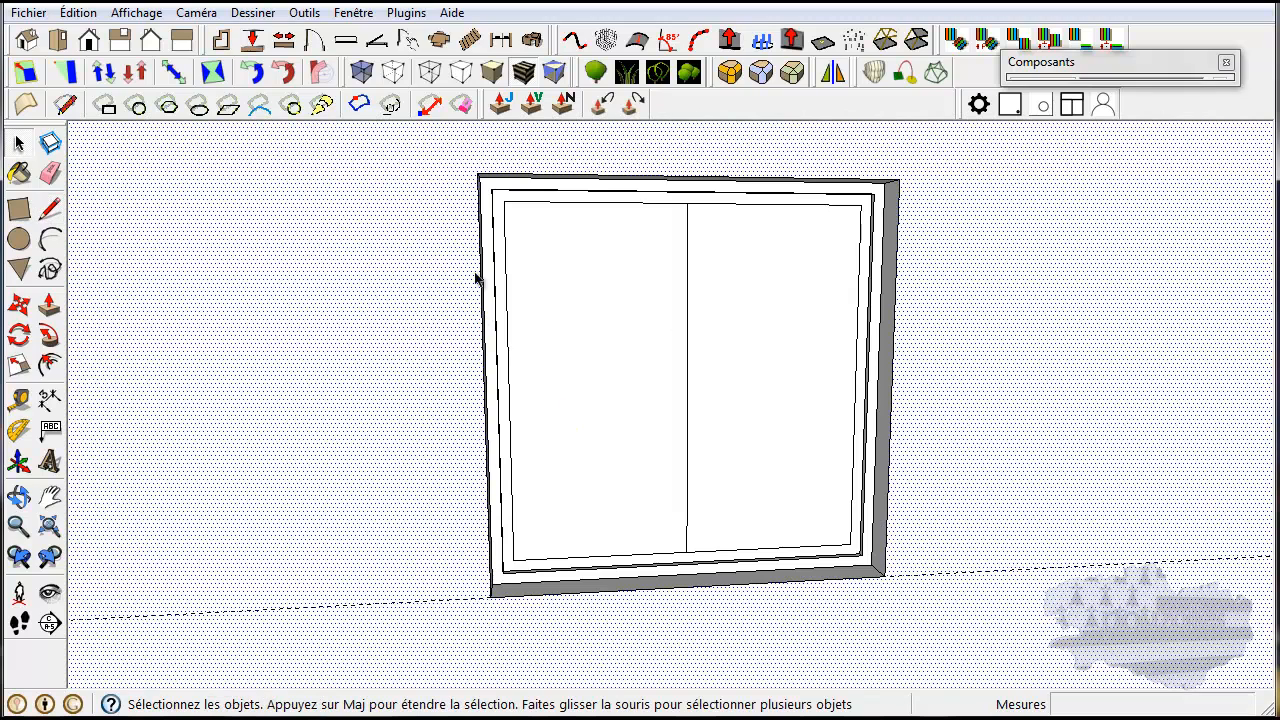
click(688, 346)
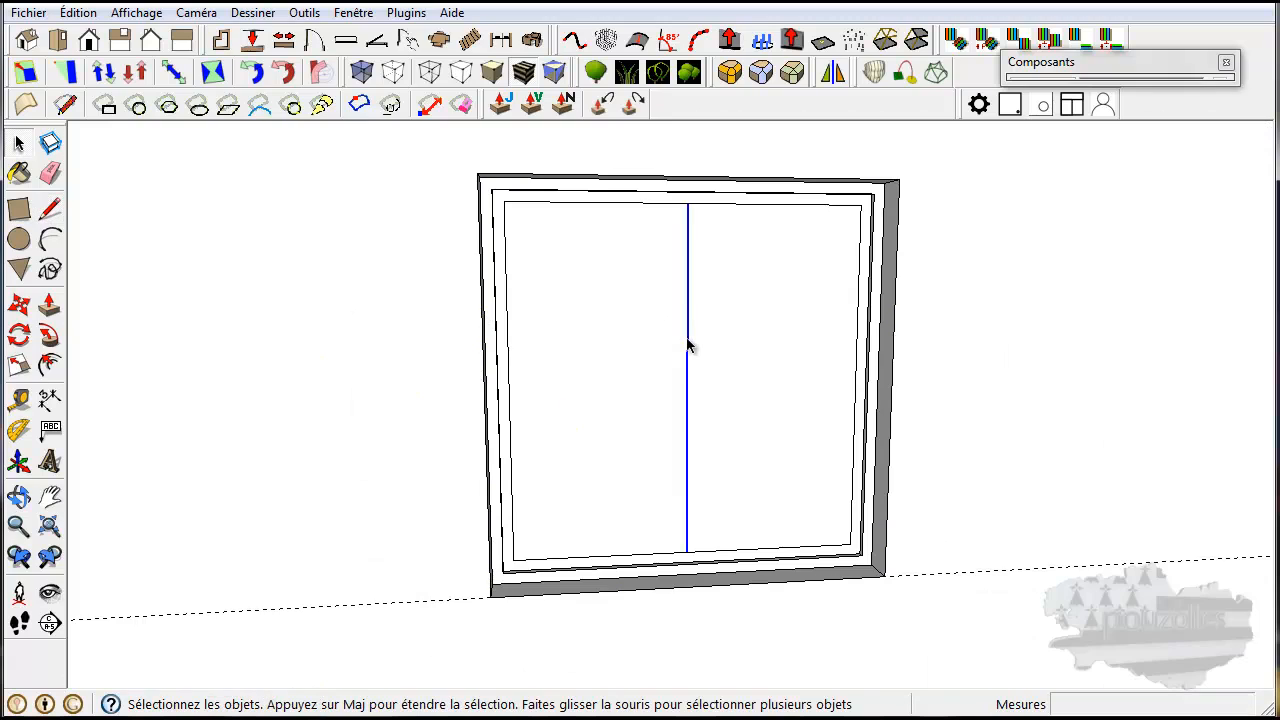
click(18, 304)
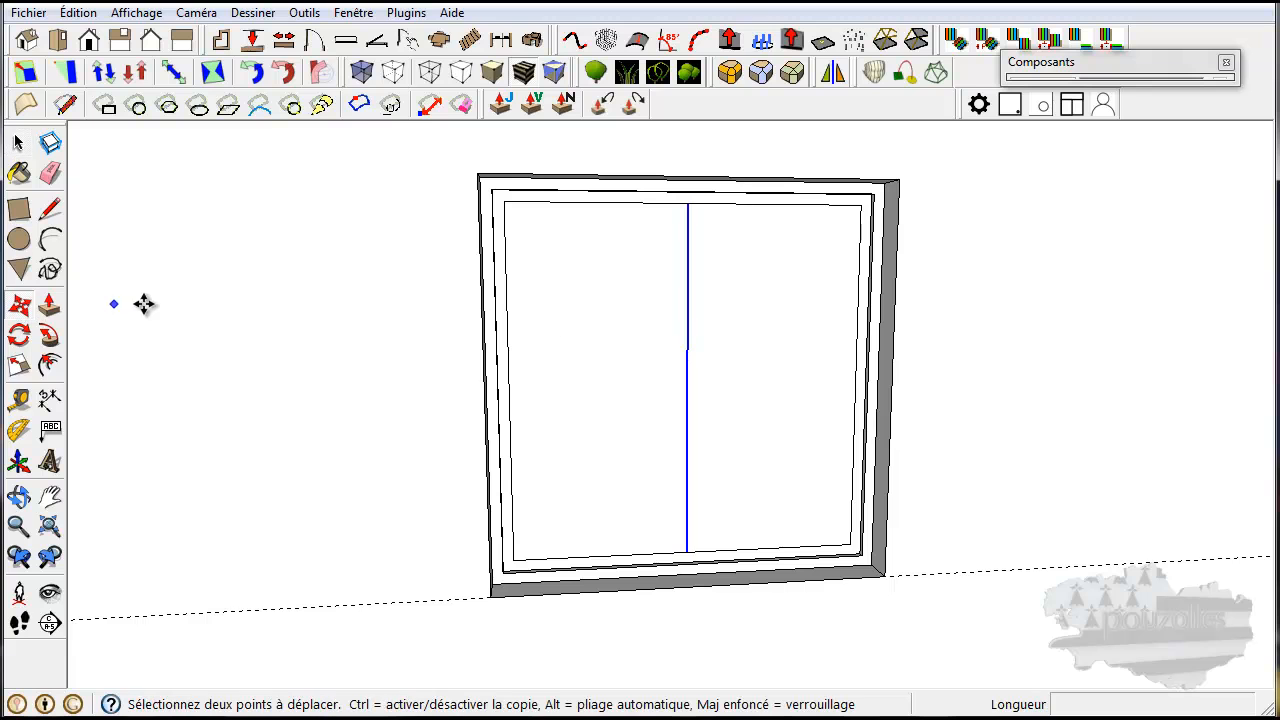
click(687, 358)
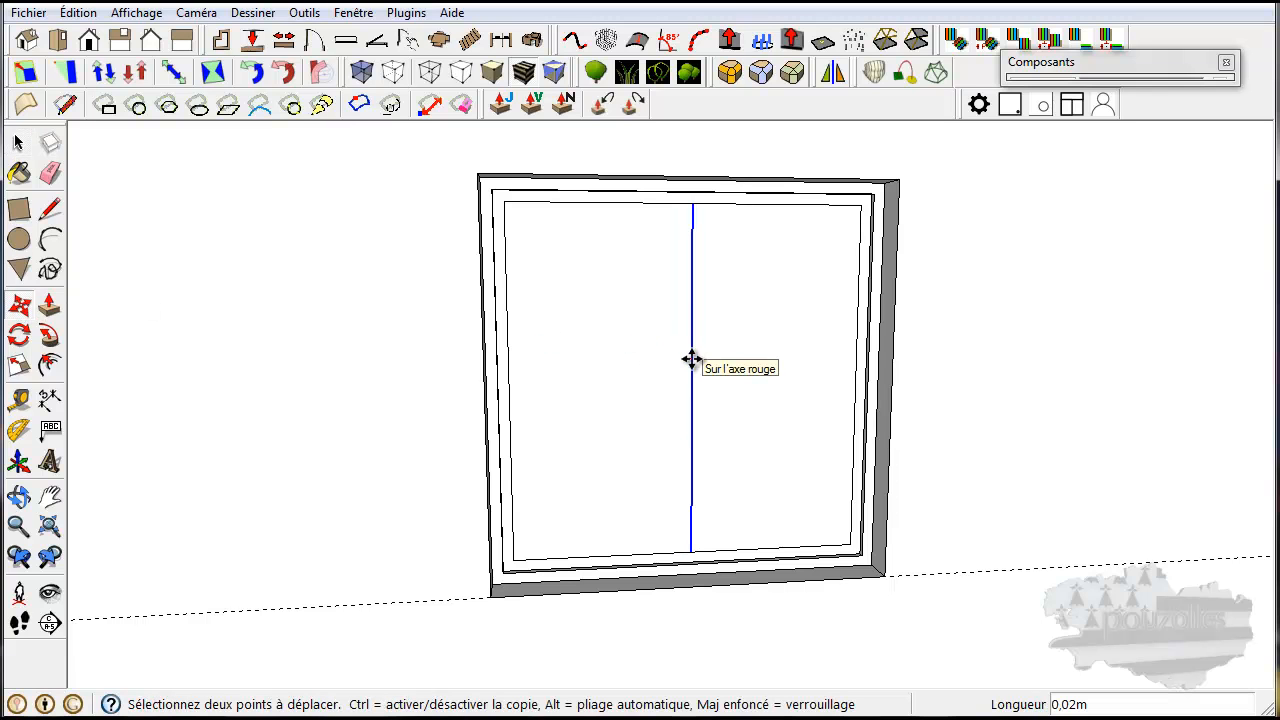
key(Escape)
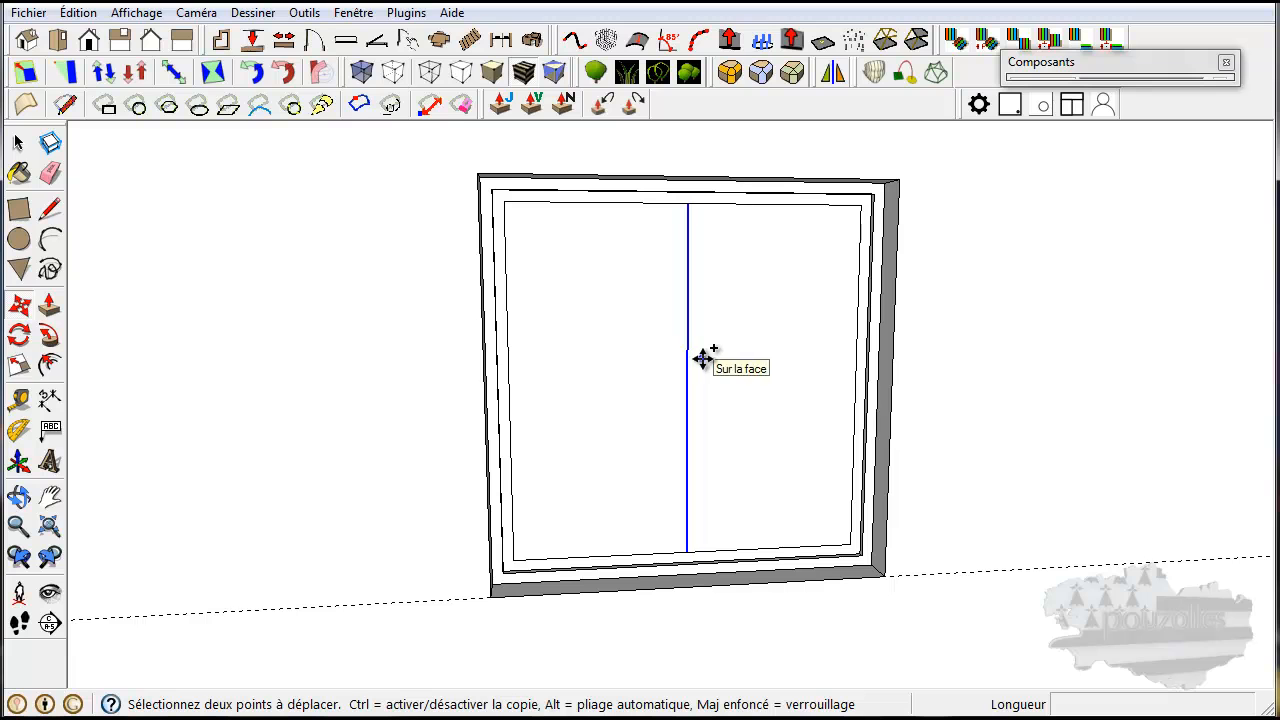
click(693, 357)
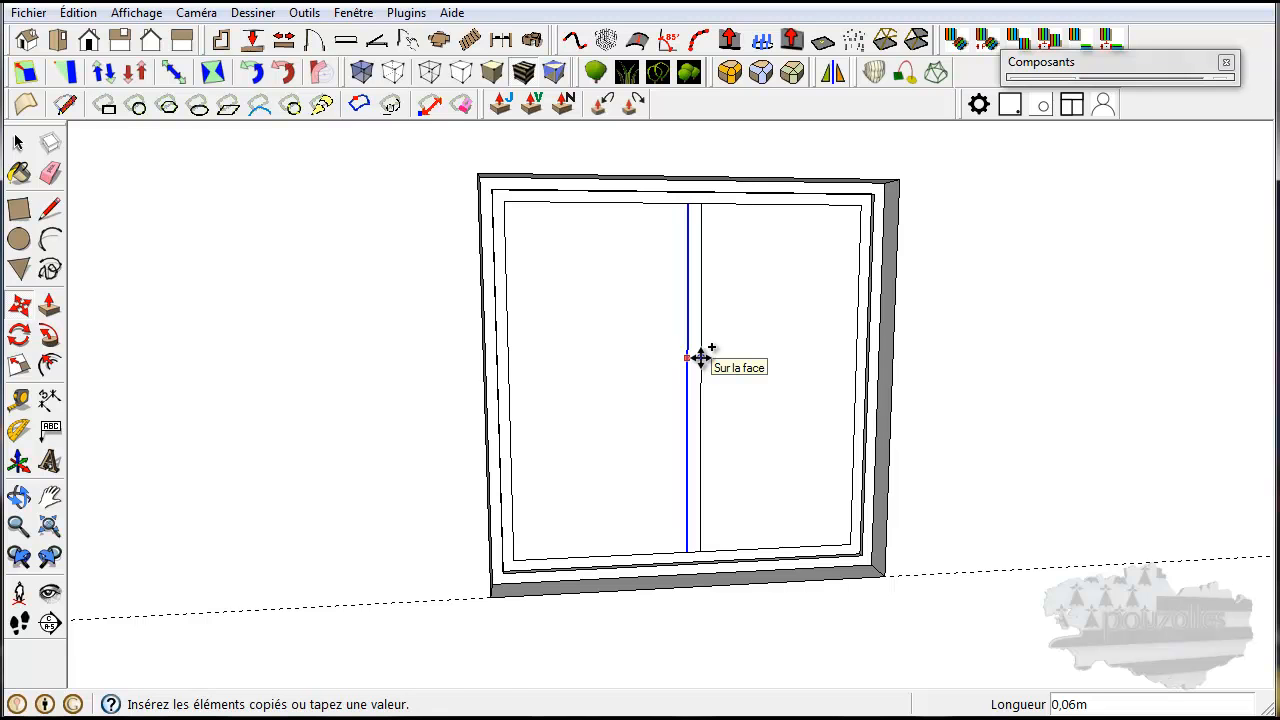
scroll(700, 357, up, 6)
scroll(700, 357, up, 2)
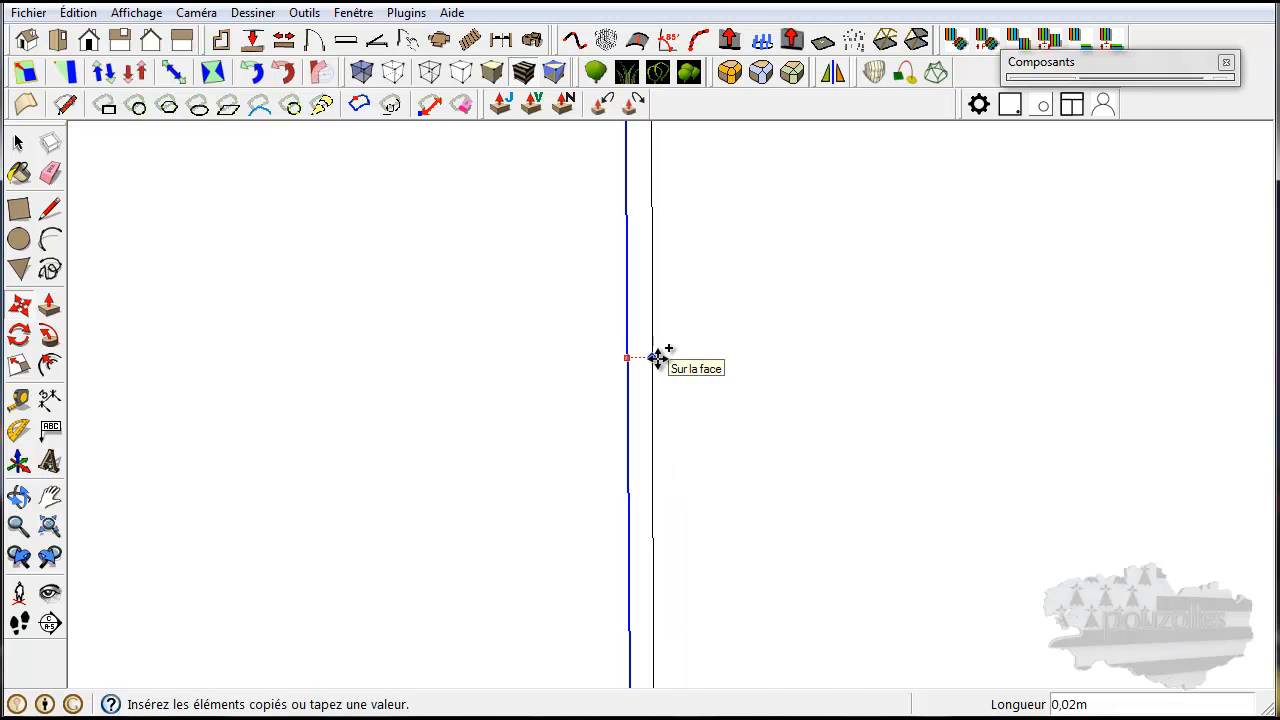
click(657, 357)
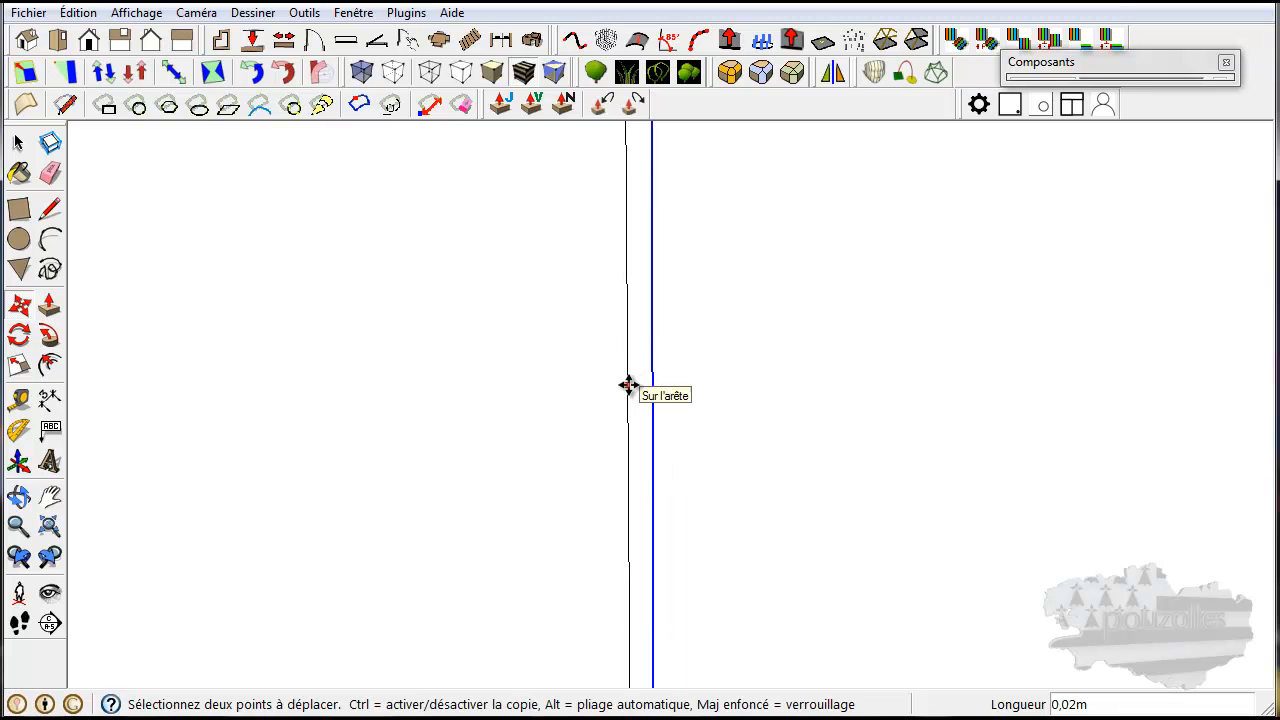
Copy the original centre line a short distance to its left to outline the other half of the mullion
click(18, 144)
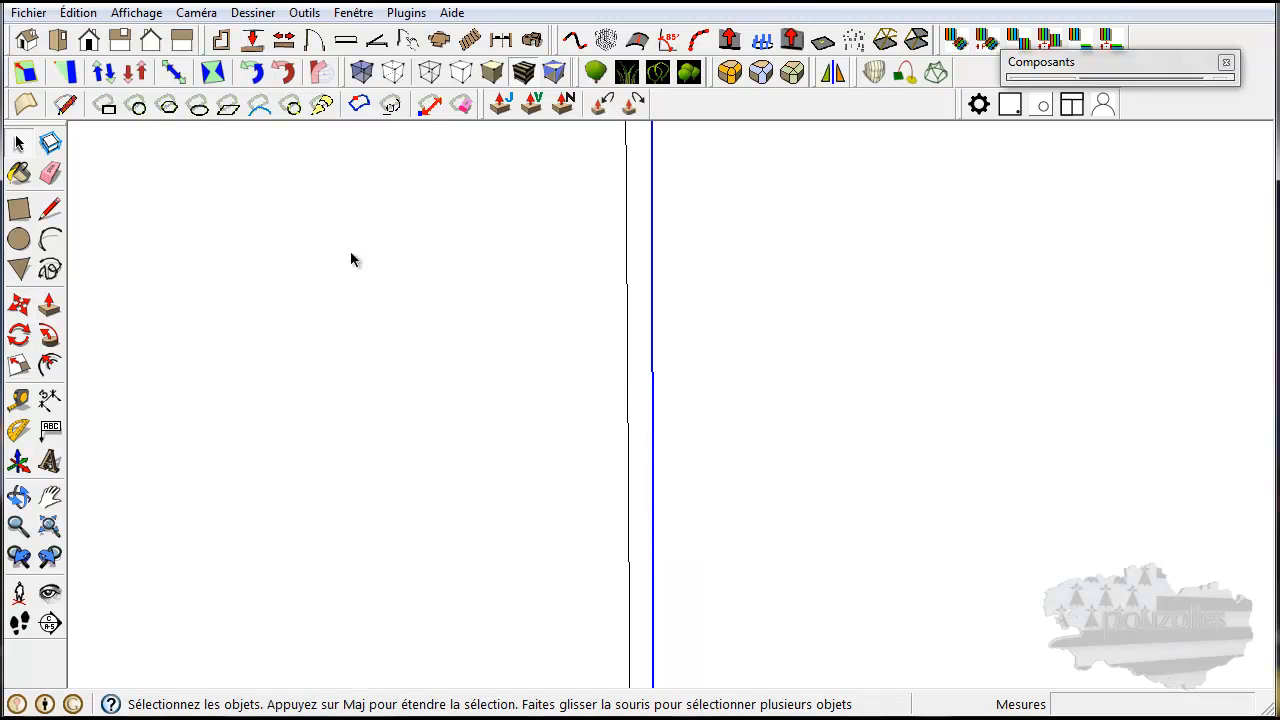
click(628, 393)
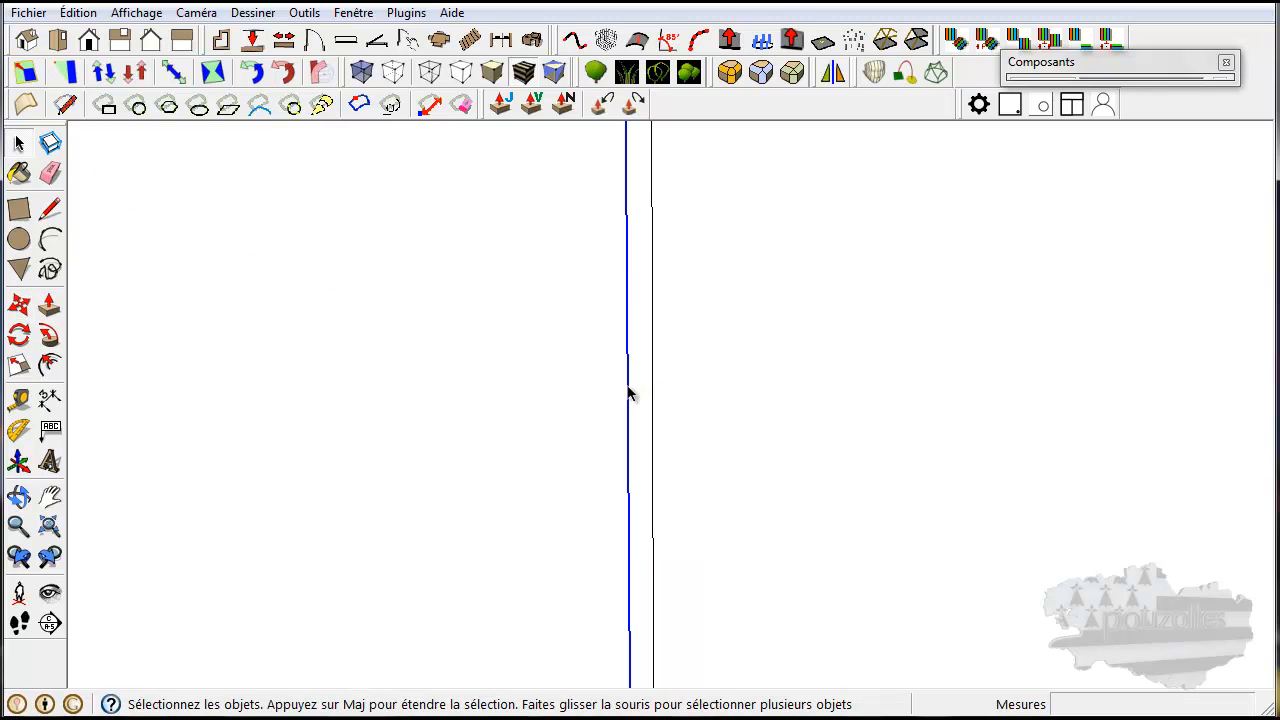
click(18, 304)
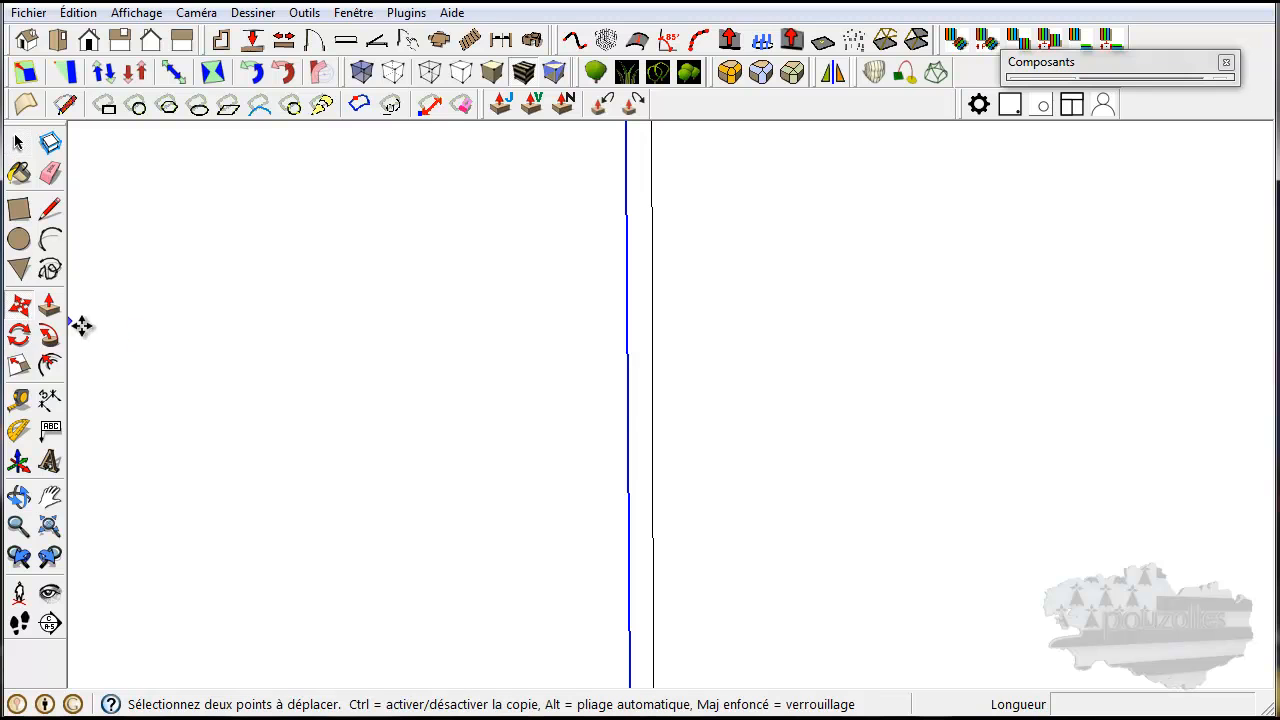
click(626, 404)
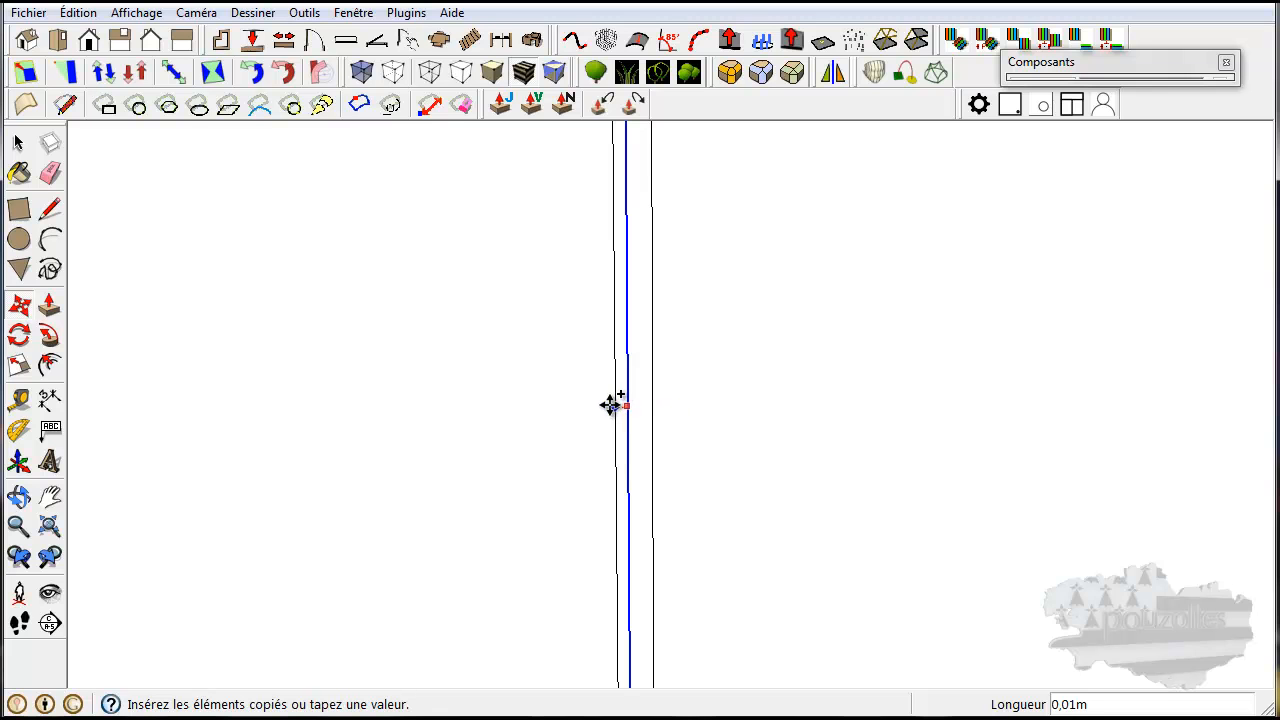
click(606, 403)
scroll(585, 435, down, 5)
scroll(588, 437, down, 3)
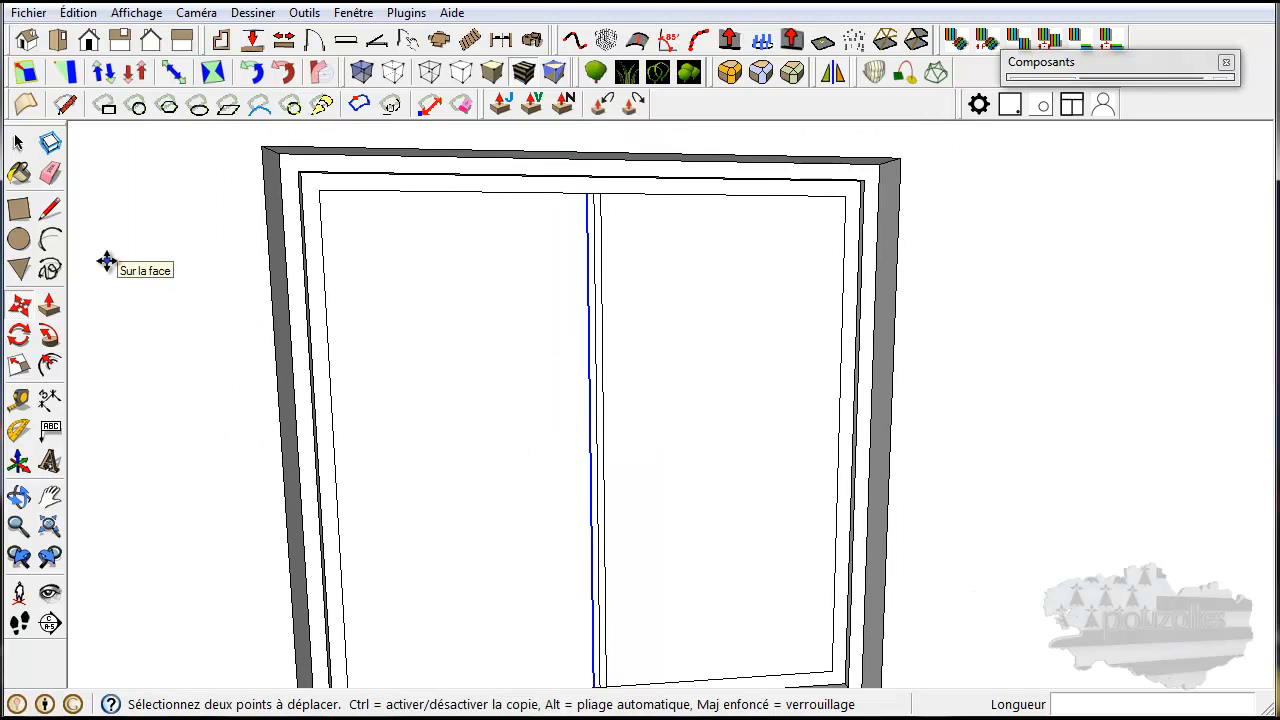
Pull the right-hand strip of the central mullion out by 0.02 m
click(50, 309)
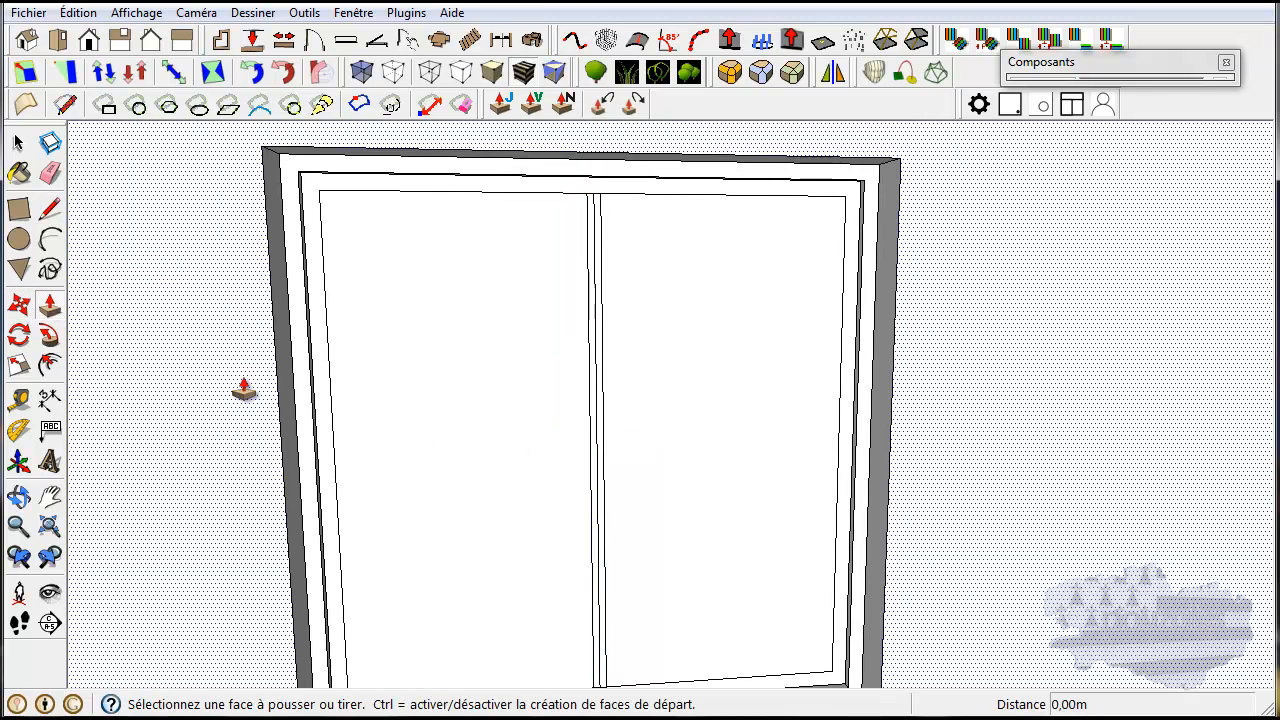
scroll(608, 434, up, 5)
scroll(608, 435, down, 2)
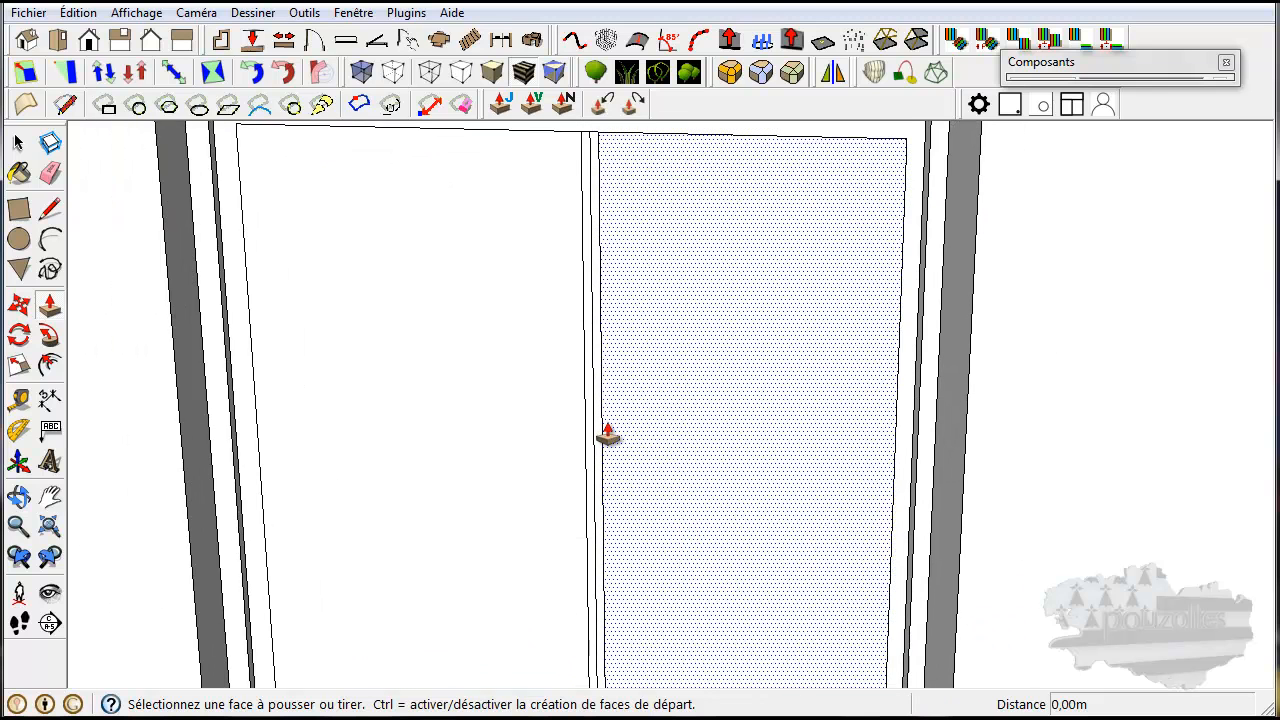
scroll(608, 434, down, 2)
click(598, 288)
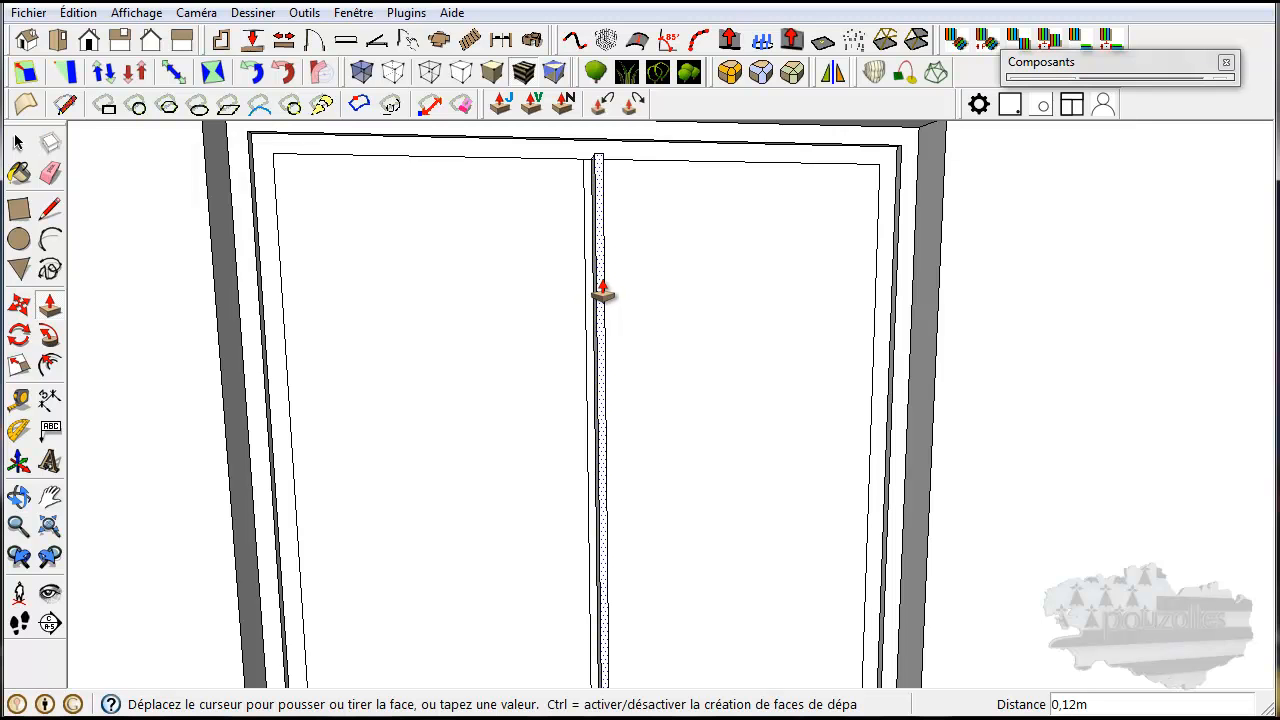
text(0)
key(Return)
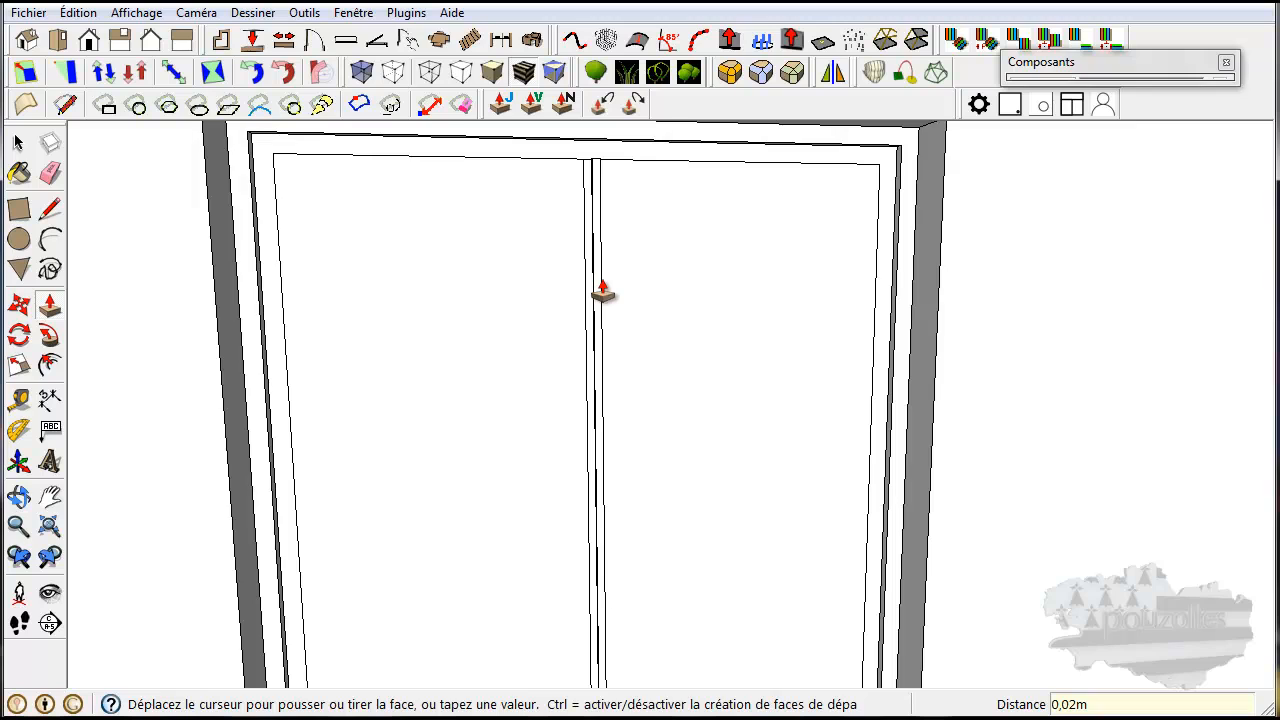
Push the left window pane back about 0.02 m behind the inner frame and mullion
mouse_move(647, 334)
middle_down()
mouse_move(754, 454)
mouse_move(757, 526)
mouse_move(737, 446)
mouse_move(697, 386)
mouse_move(623, 334)
mouse_move(666, 340)
mouse_move(634, 331)
middle_up()
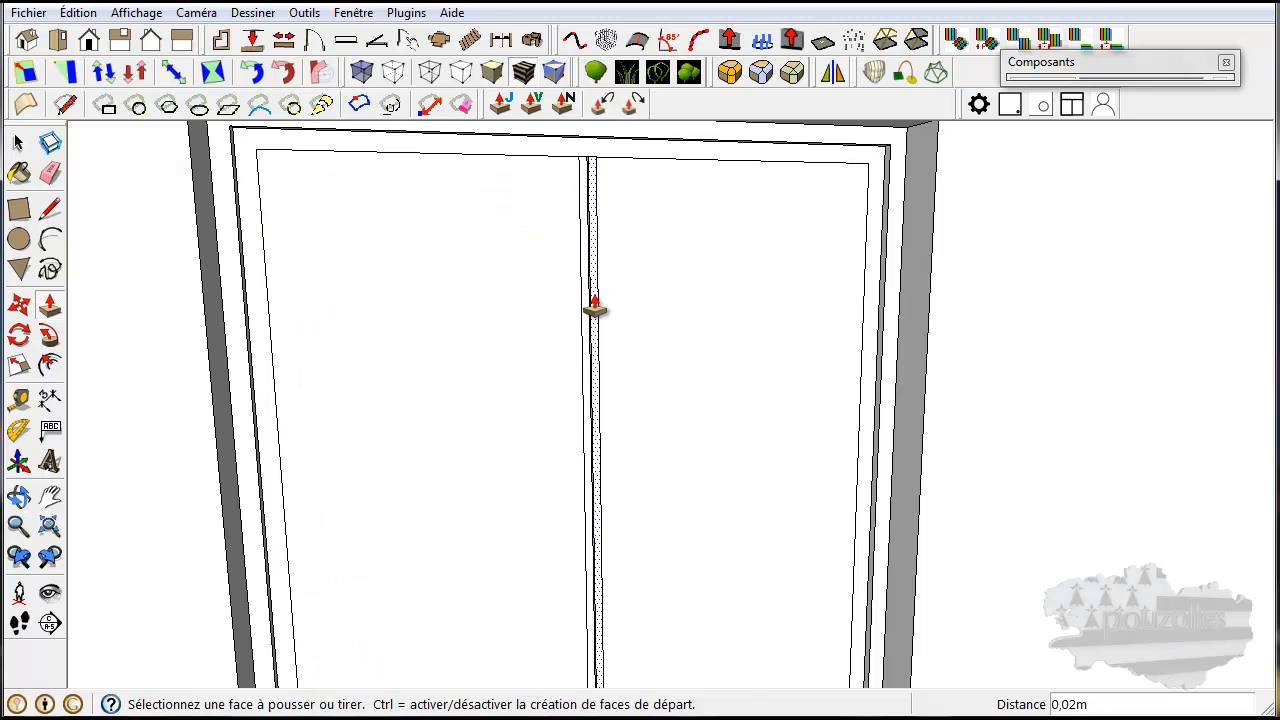
click(388, 330)
click(388, 330)
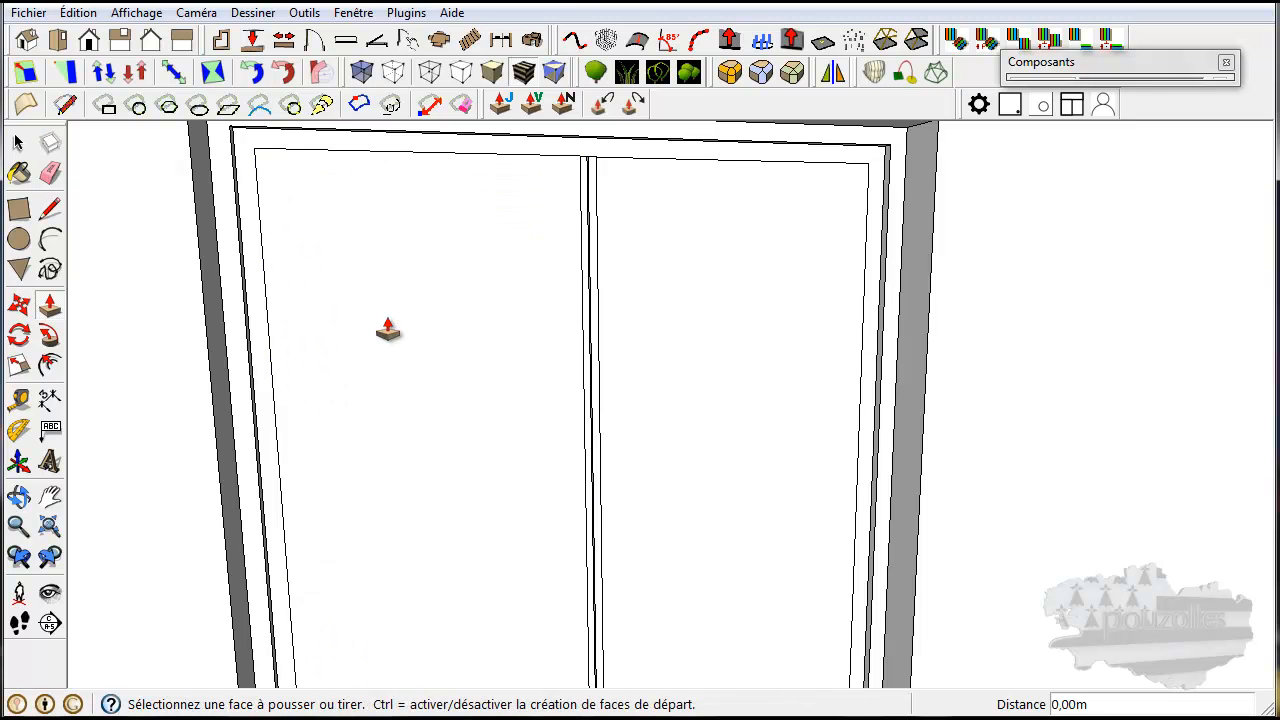
middle_drag(408, 331, 586, 414)
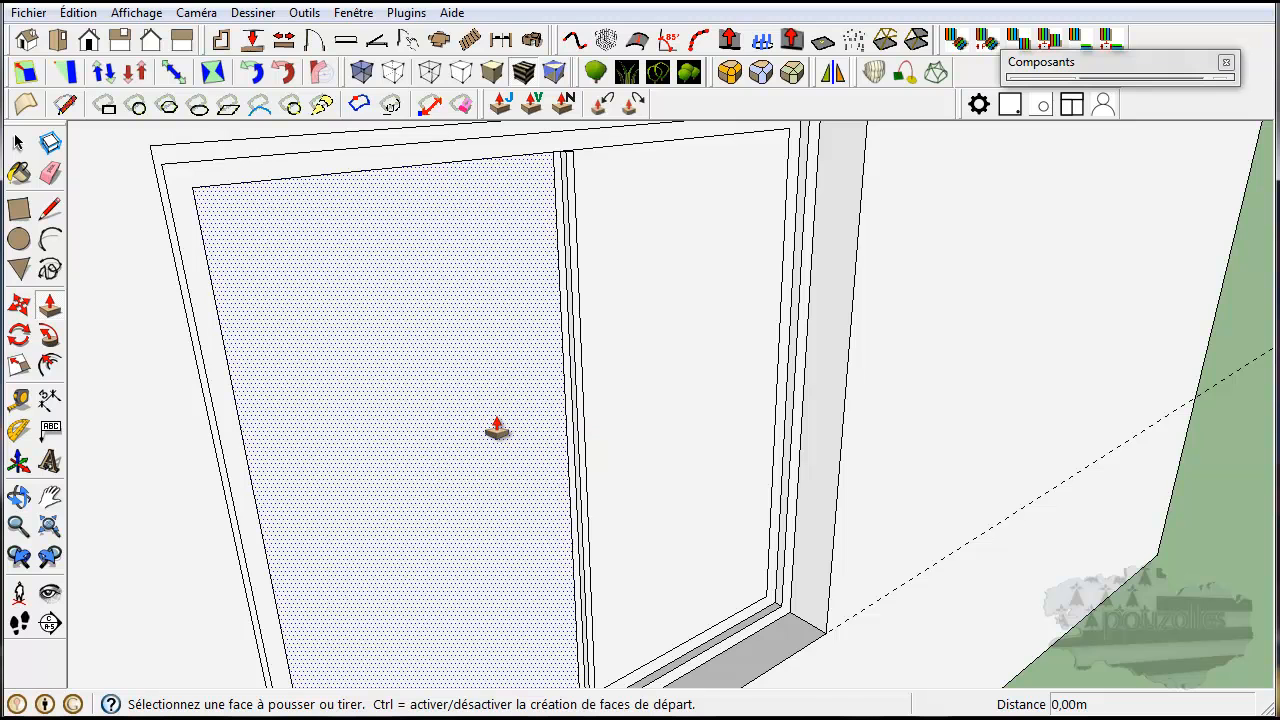
click(497, 428)
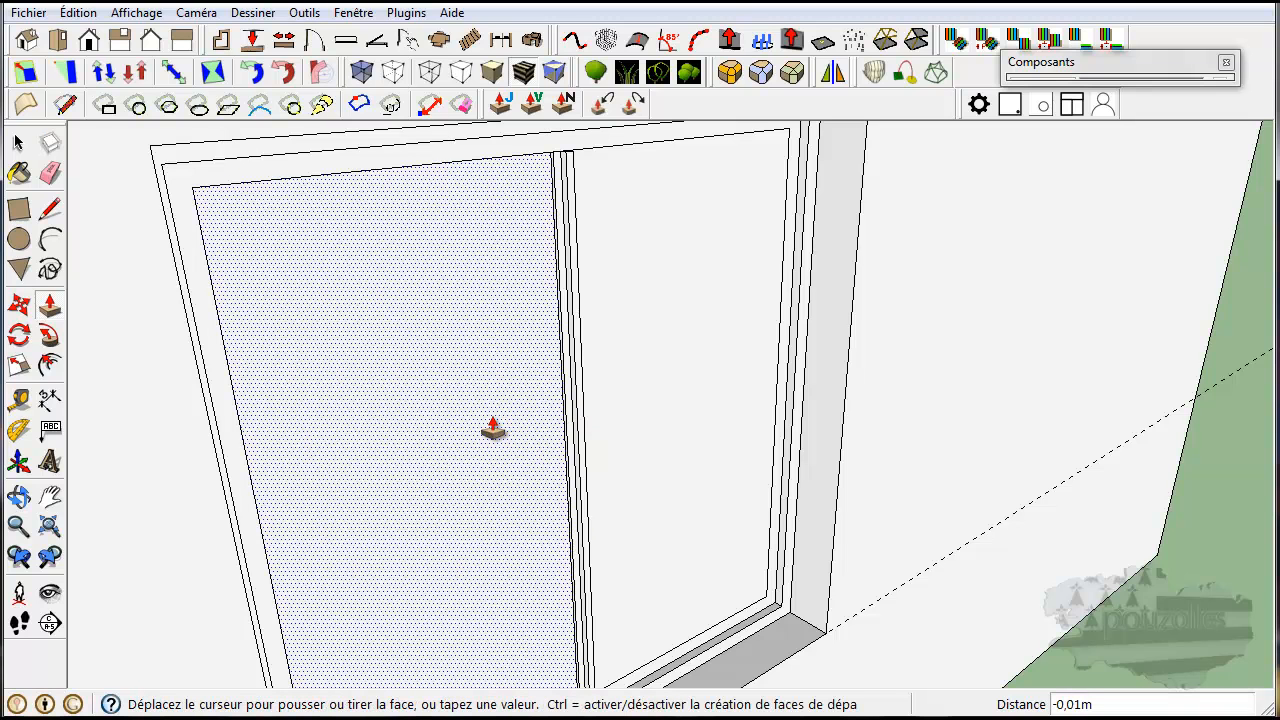
click(490, 428)
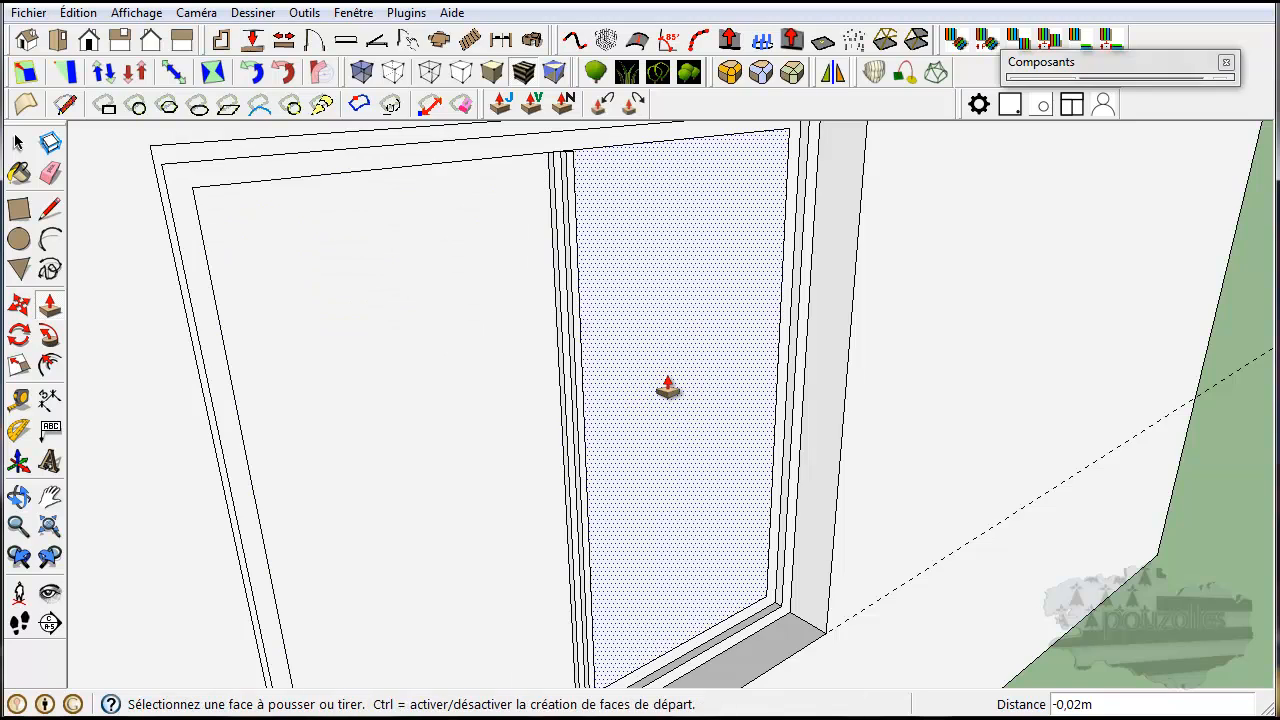
Select the whole window geometry in the gable wall, including its frames, panes and central mullion
scroll(763, 463, down, 4)
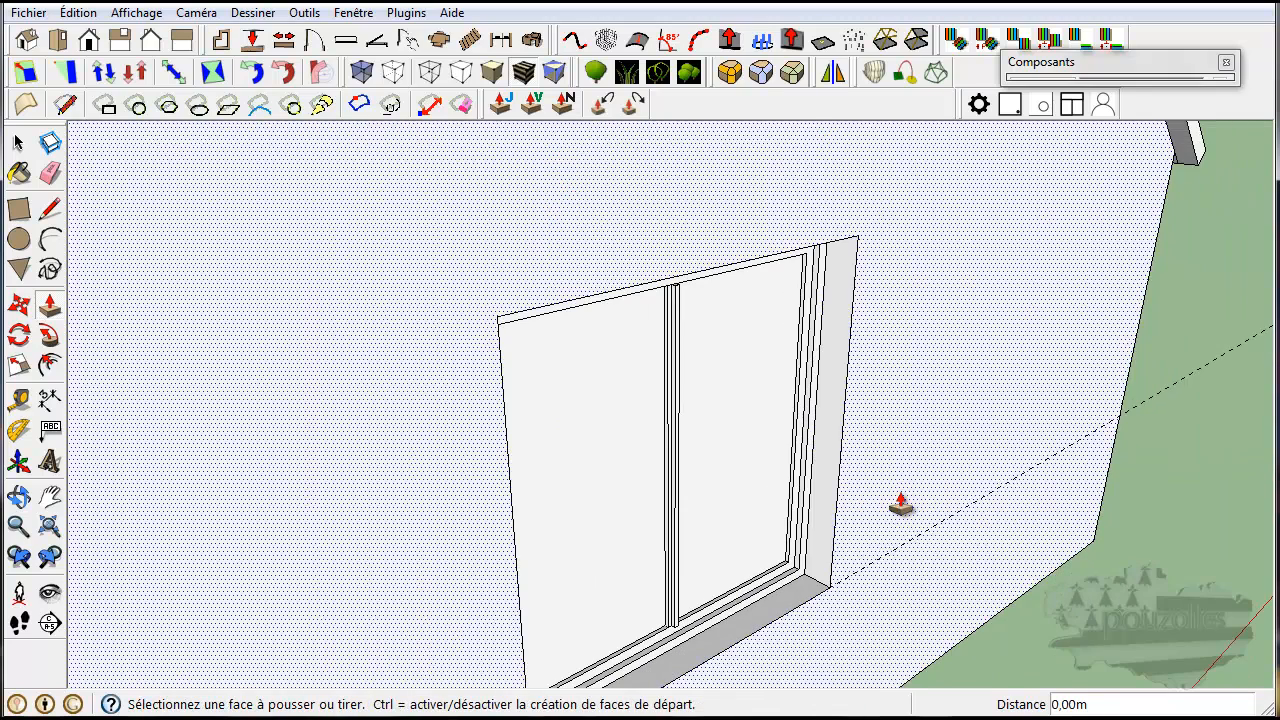
click(18, 143)
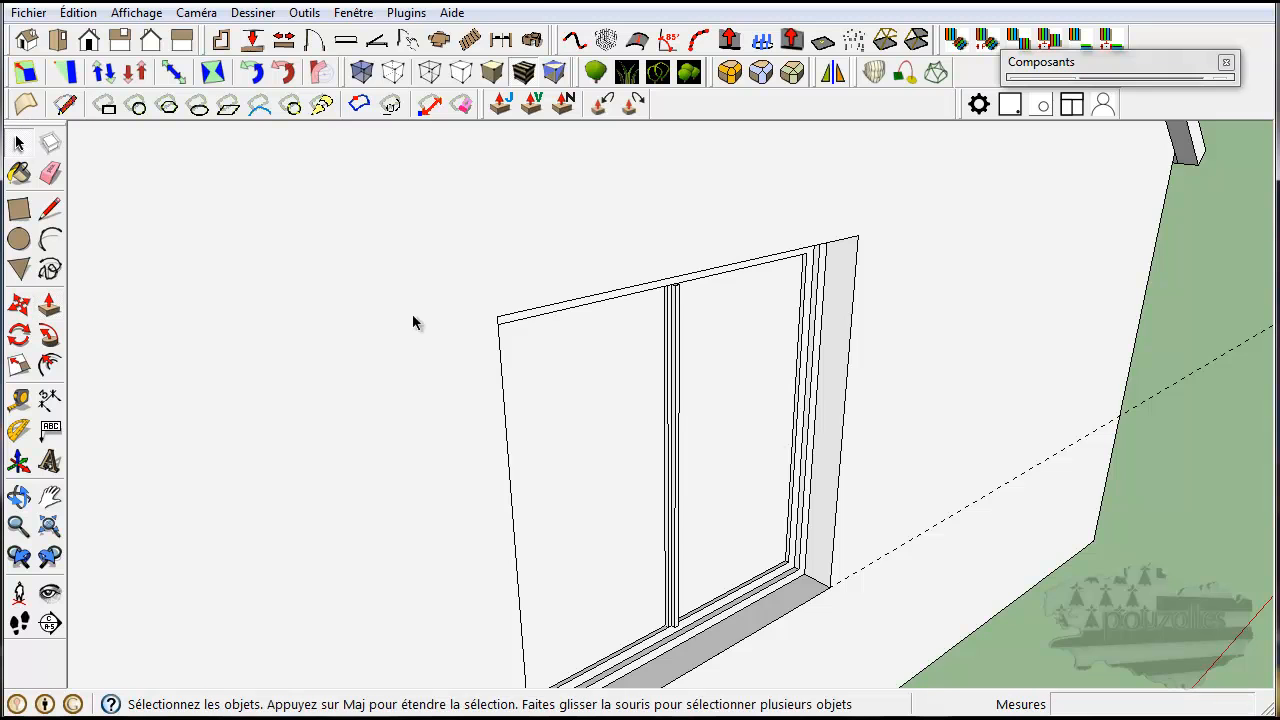
middle_drag(993, 545, 750, 398)
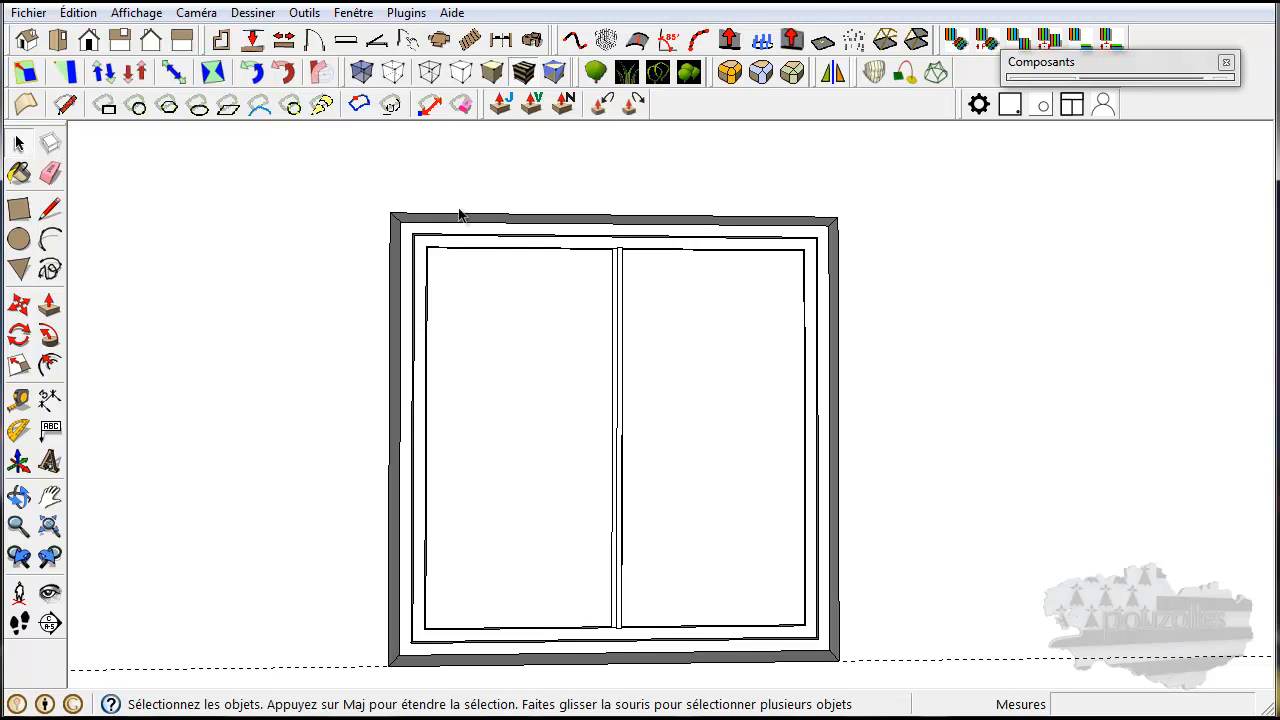
mouse_move(322, 176)
mouse_down()
mouse_move(383, 592)
mouse_move(605, 677)
mouse_move(903, 684)
mouse_up()
middle_drag(921, 647, 646, 664)
scroll(445, 628, down, 2)
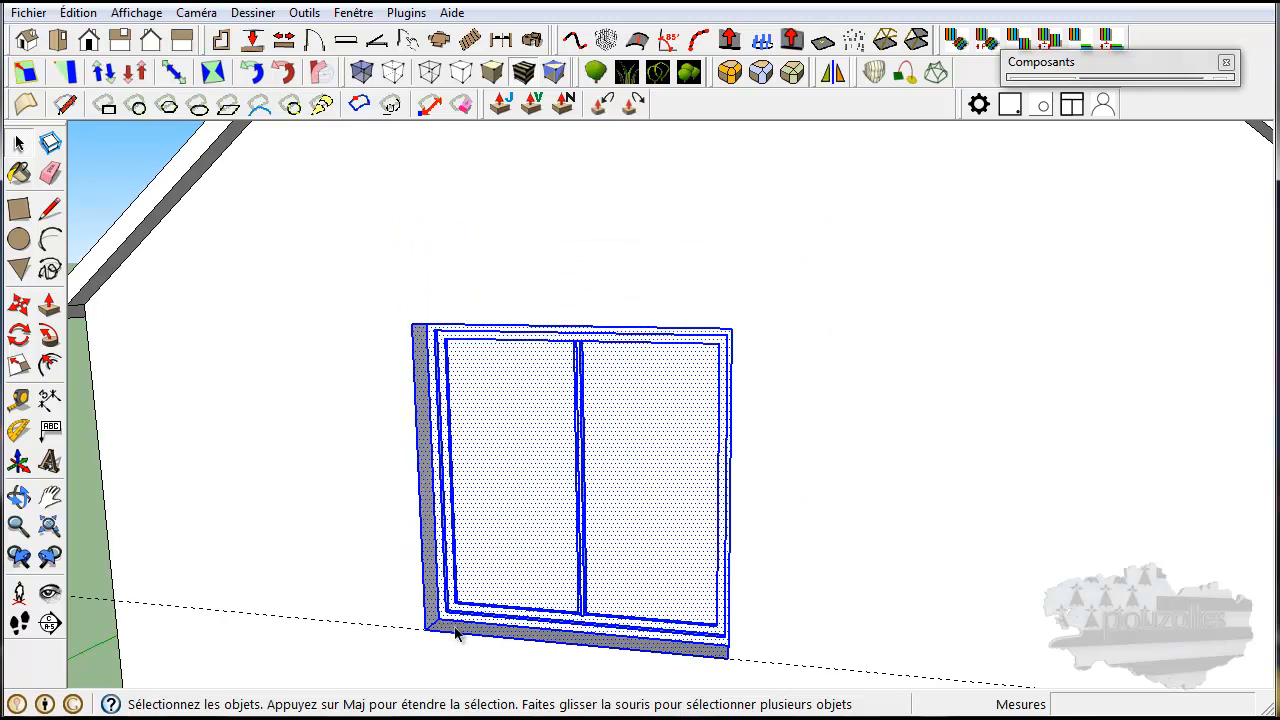
Start a component from the selected window geometry, named "fenetre pvc" with the description "1,71x1,71"
shift+middle_drag(771, 597, 909, 551)
right_click(662, 324)
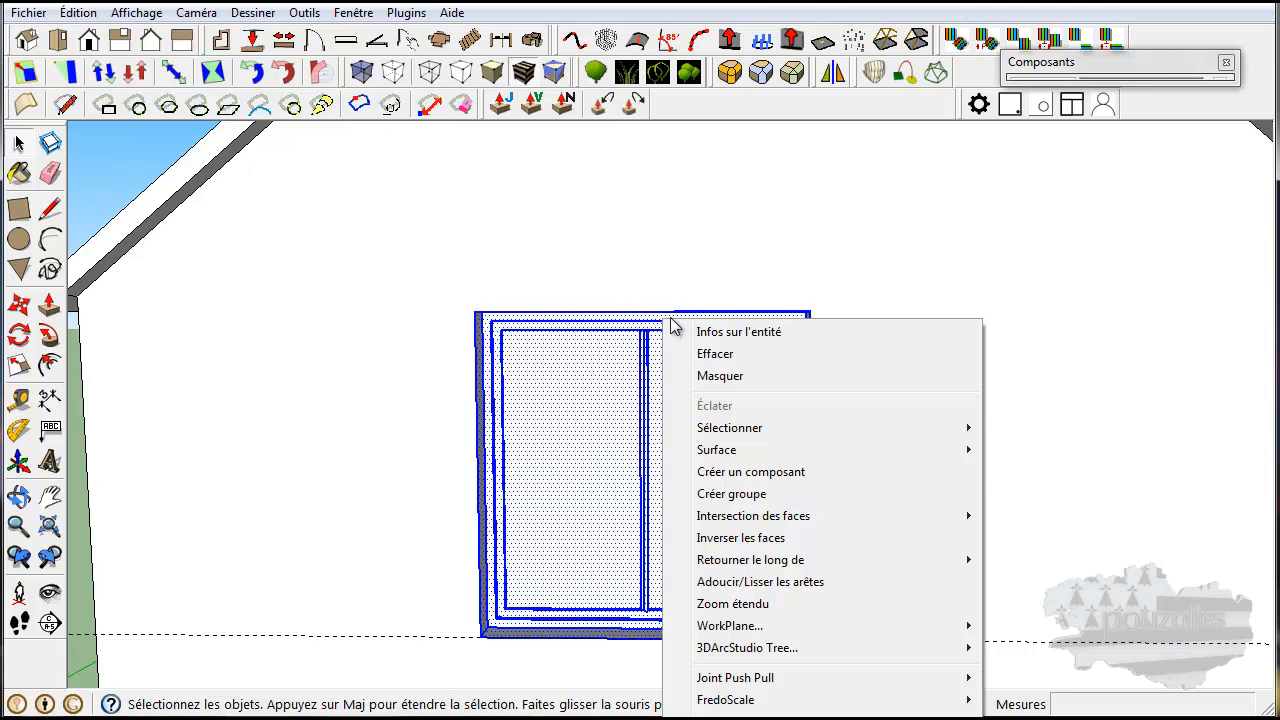
click(735, 472)
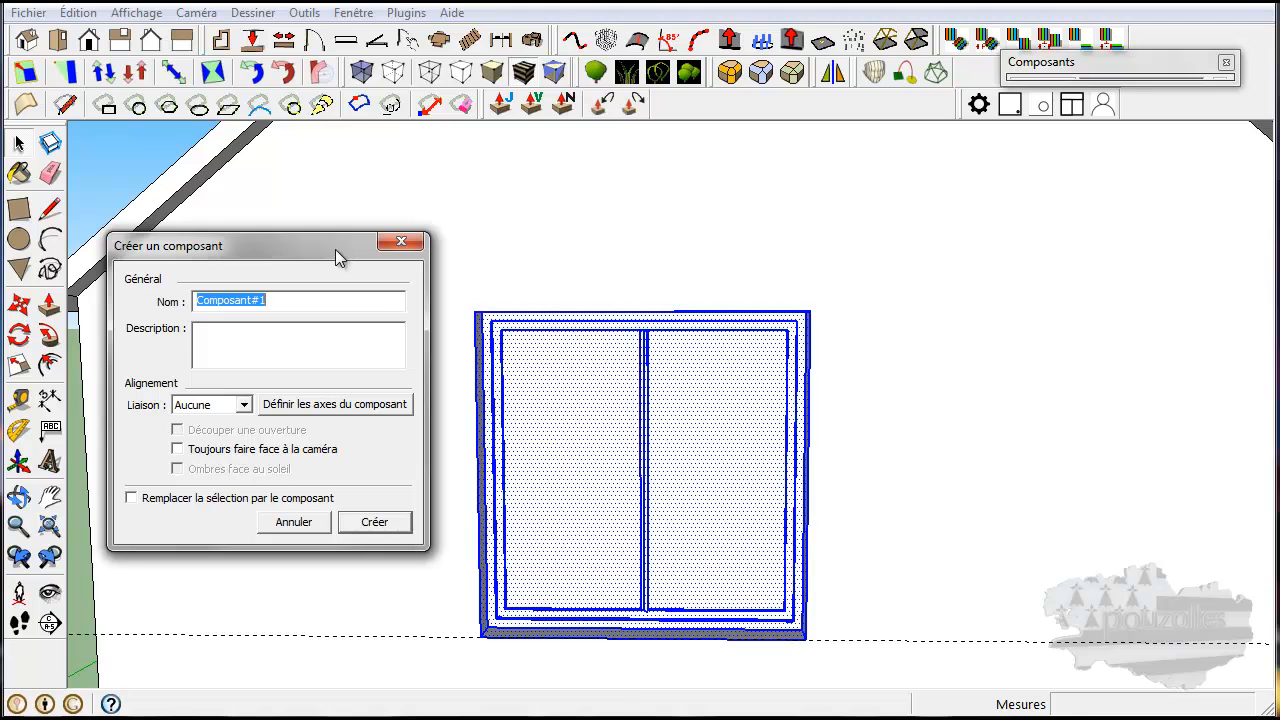
drag(327, 244, 339, 241)
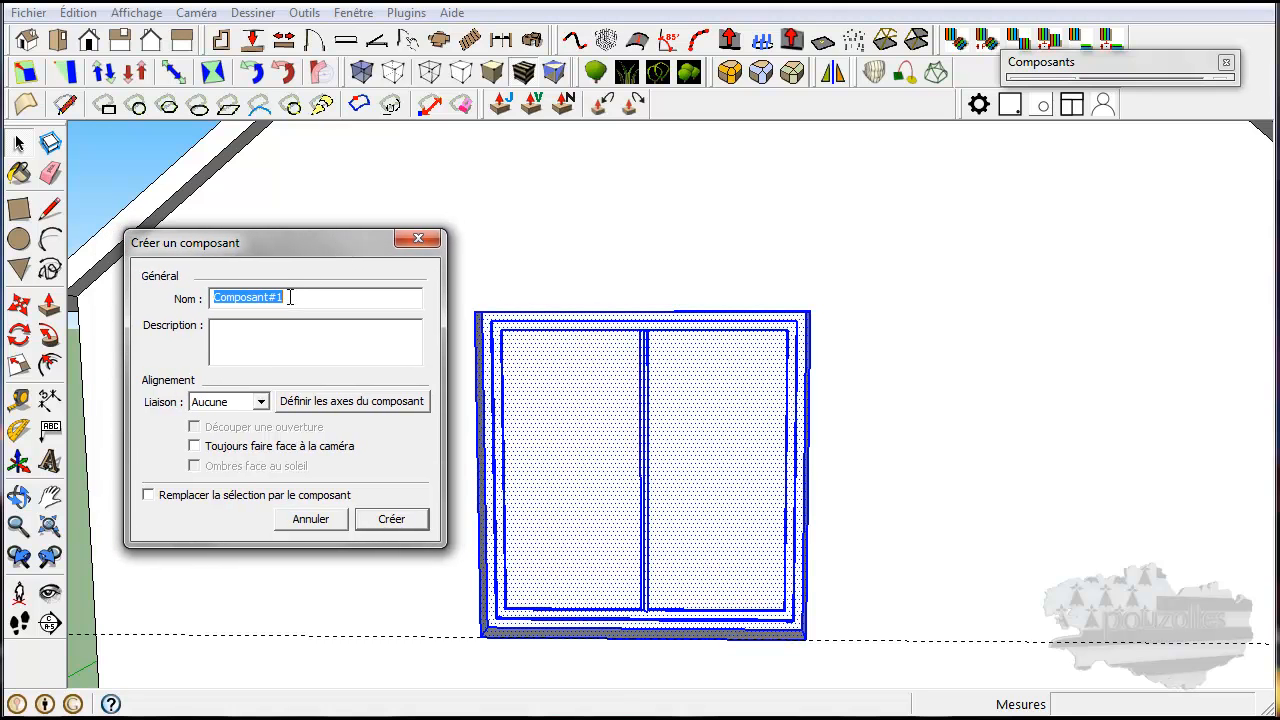
text(fenetre pvc)
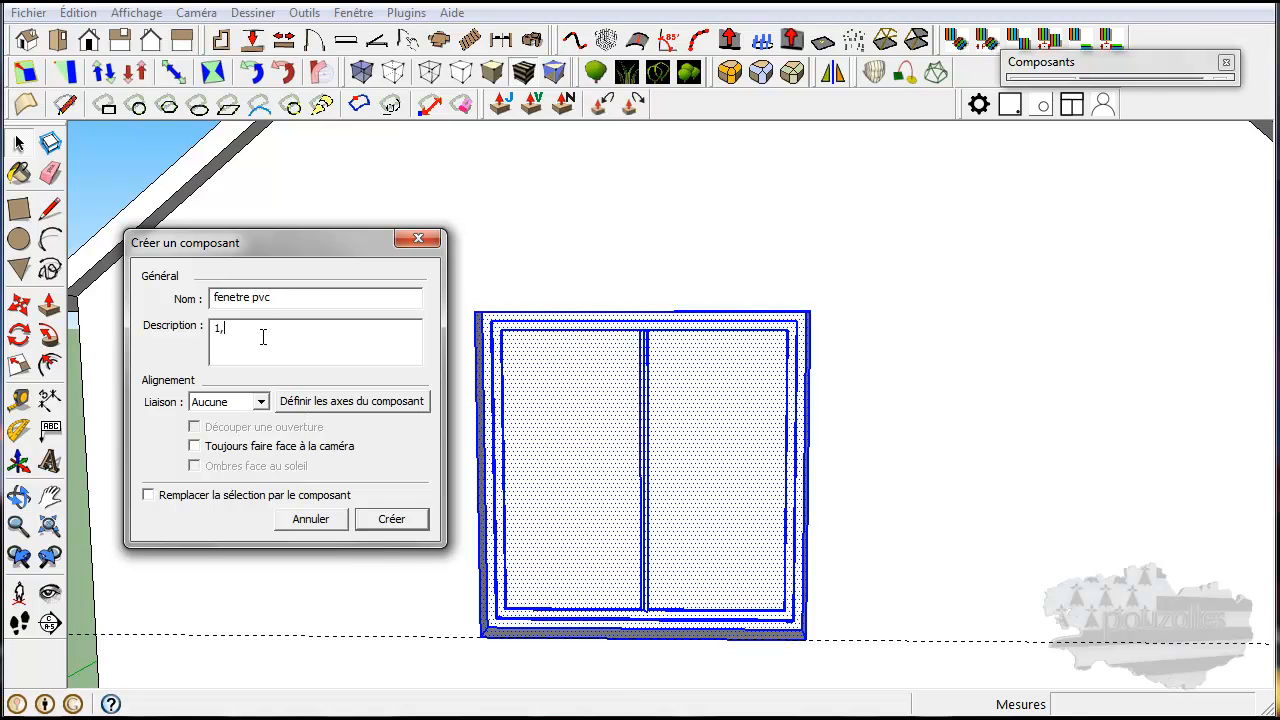
text(71x1,71)
Set the component's Liaison to Verticale and enable both Découper une ouverture and Remplacer la sélection par le composant
click(262, 402)
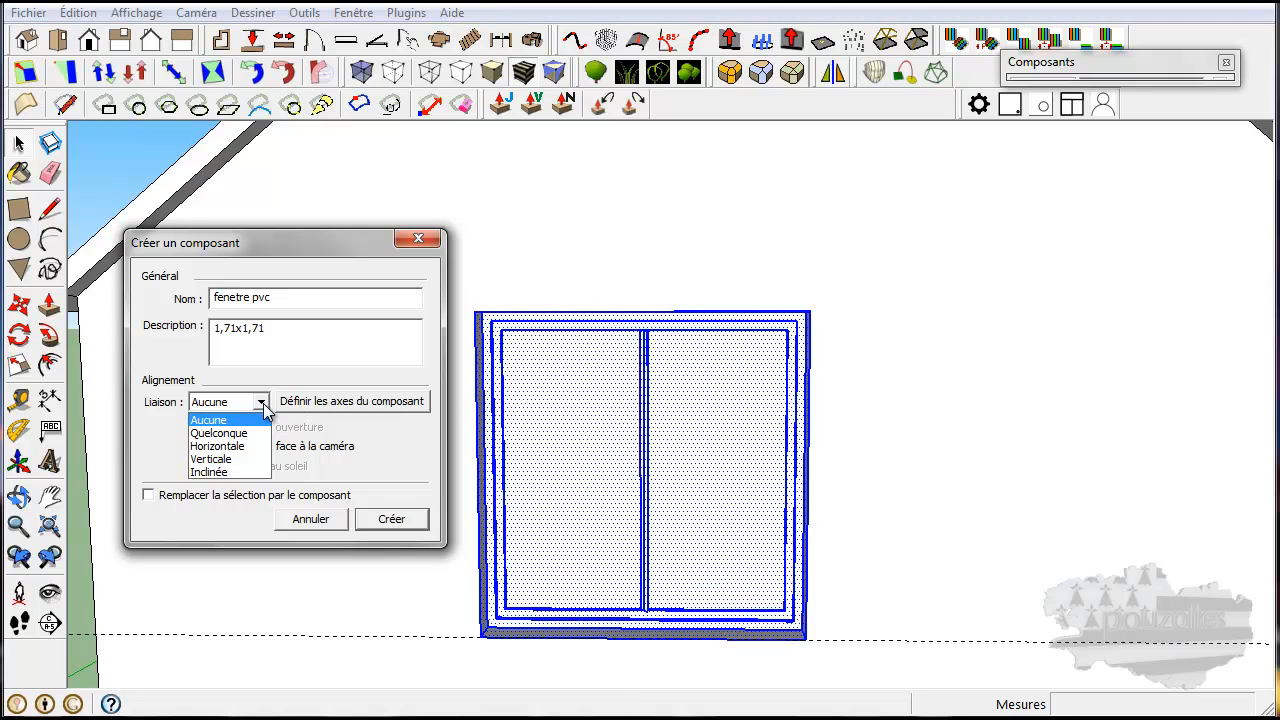
click(256, 459)
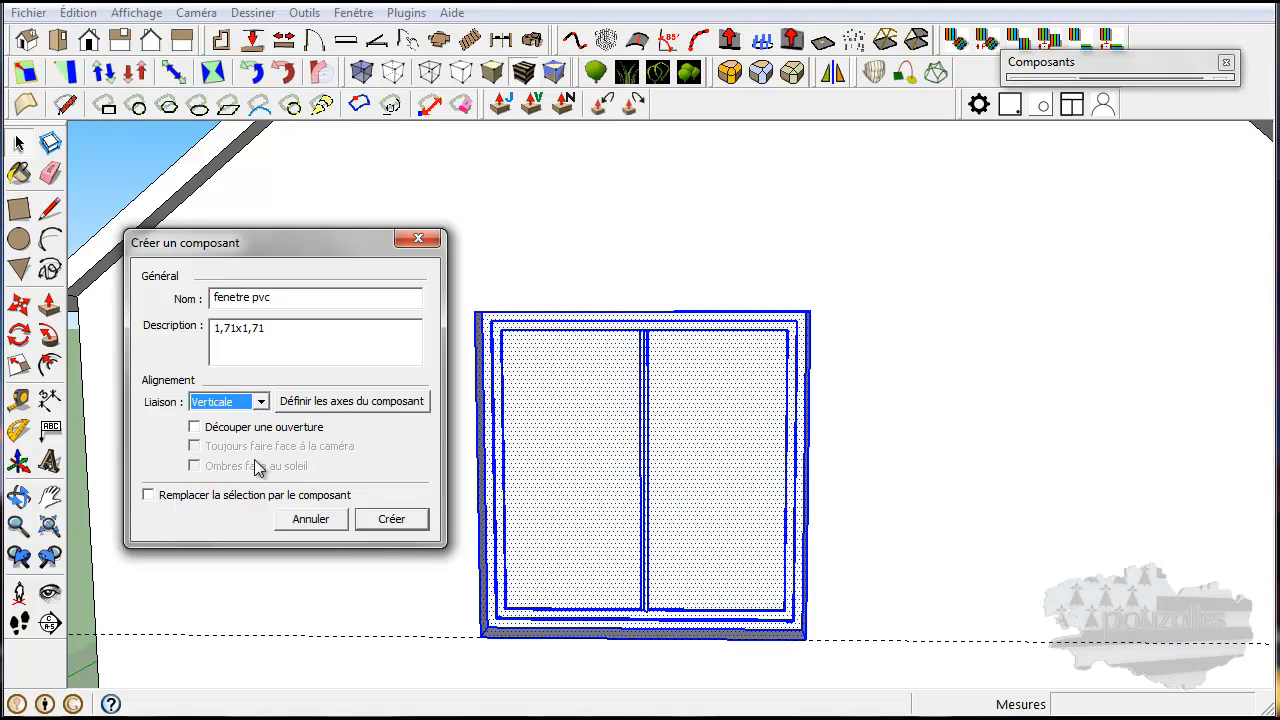
click(195, 428)
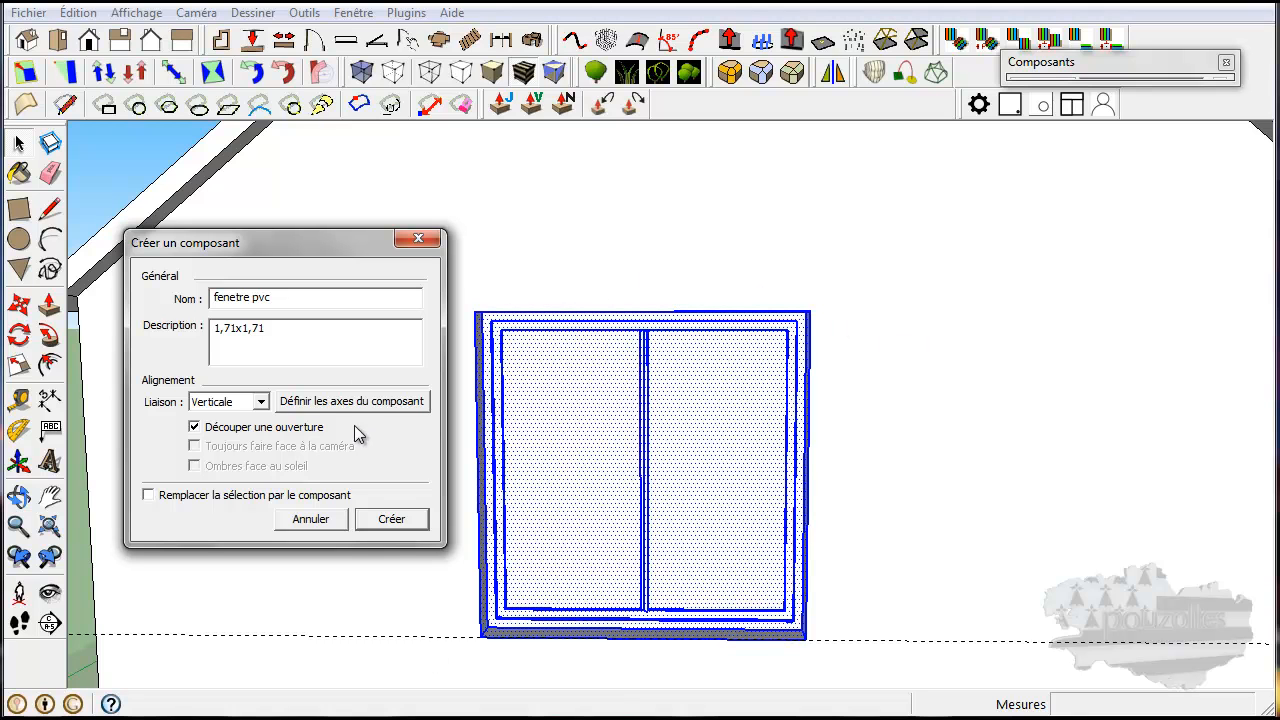
click(148, 495)
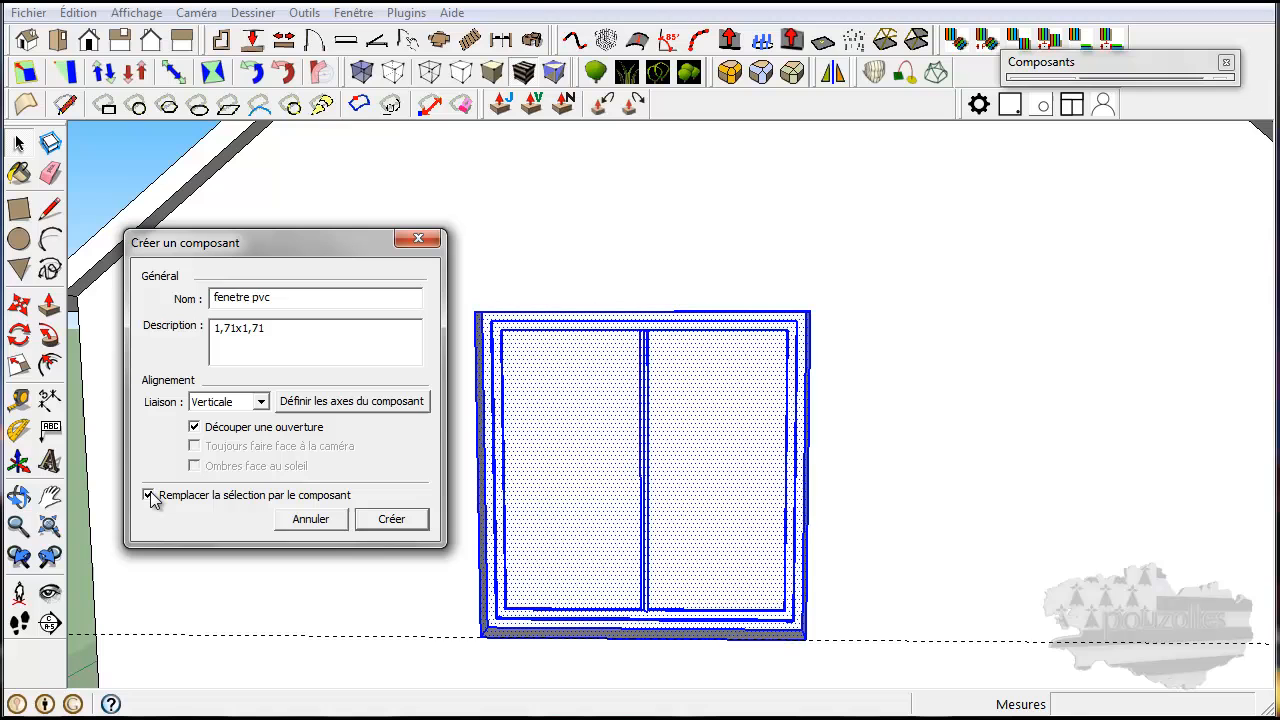
Set the component's axes from the opening's lower-left corner along its bottom and left edges, and create the component
click(349, 402)
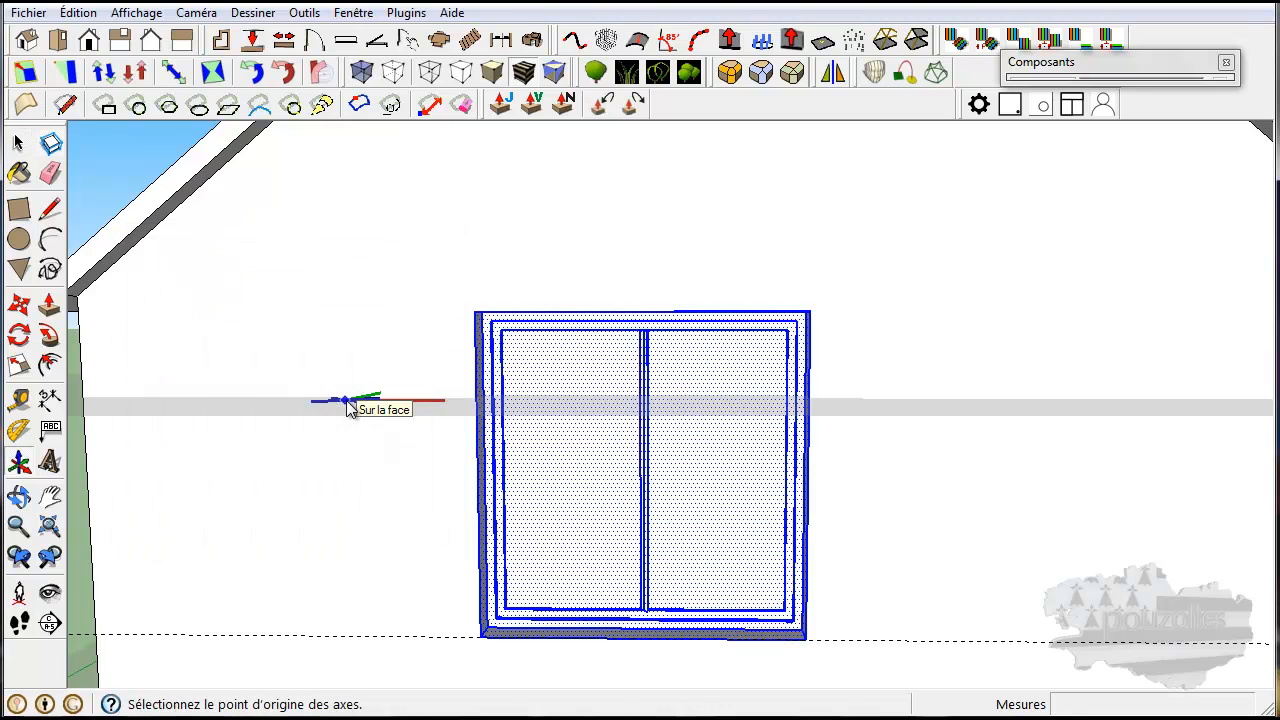
click(481, 637)
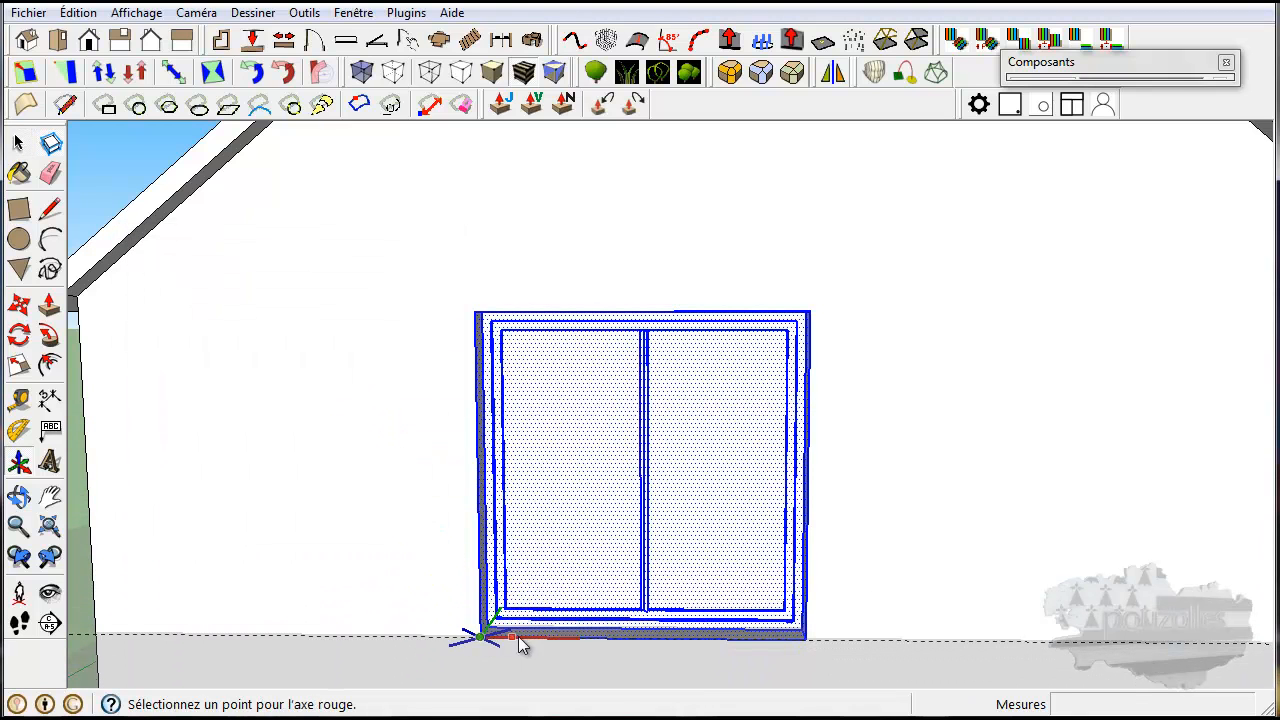
click(807, 640)
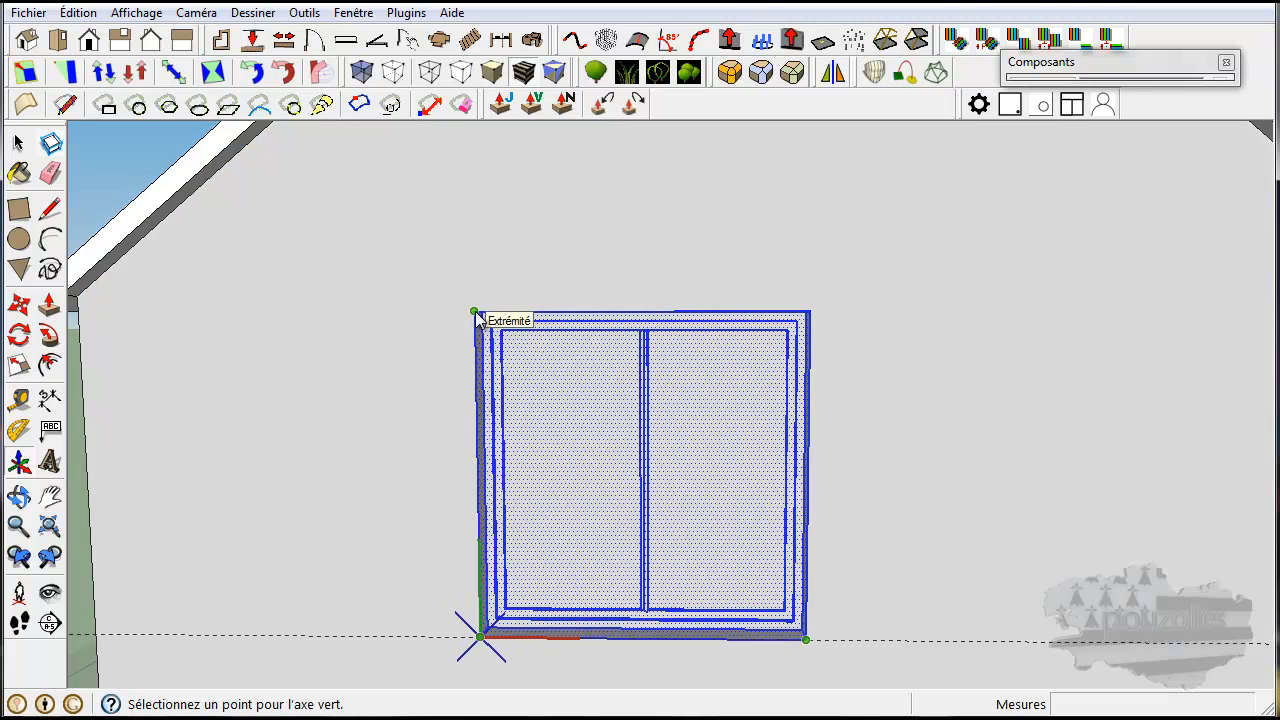
click(476, 314)
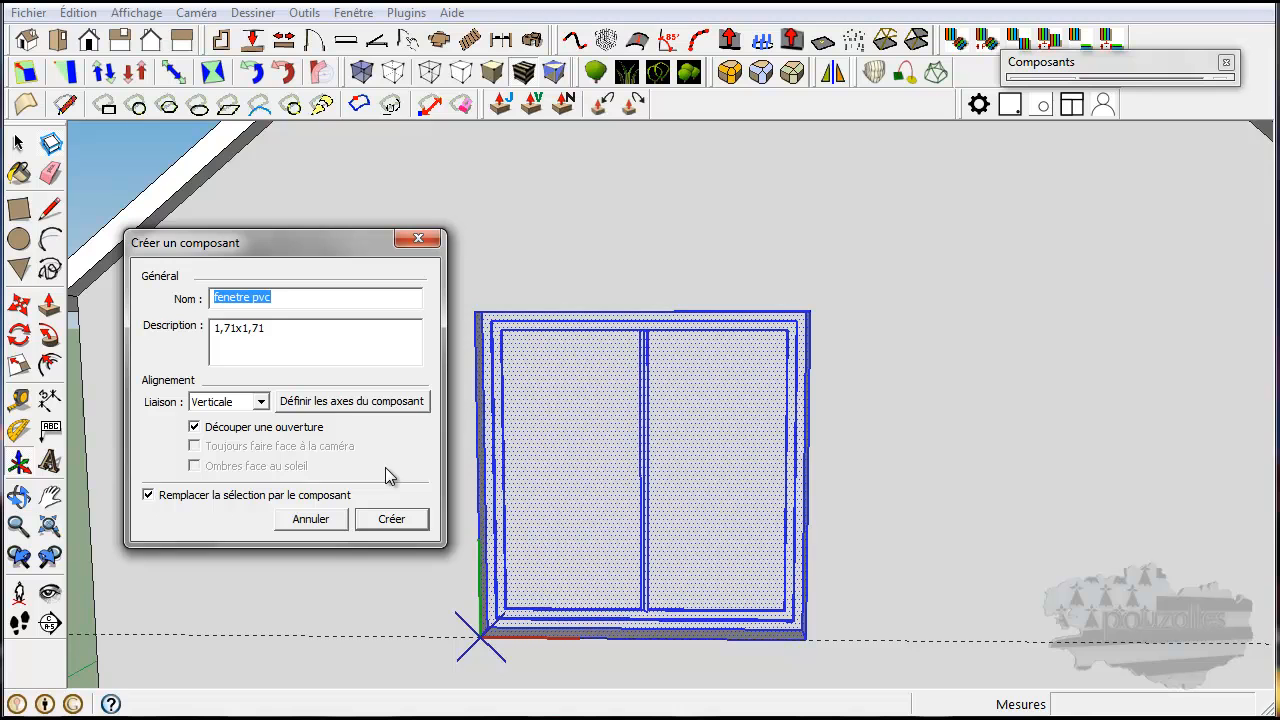
click(391, 519)
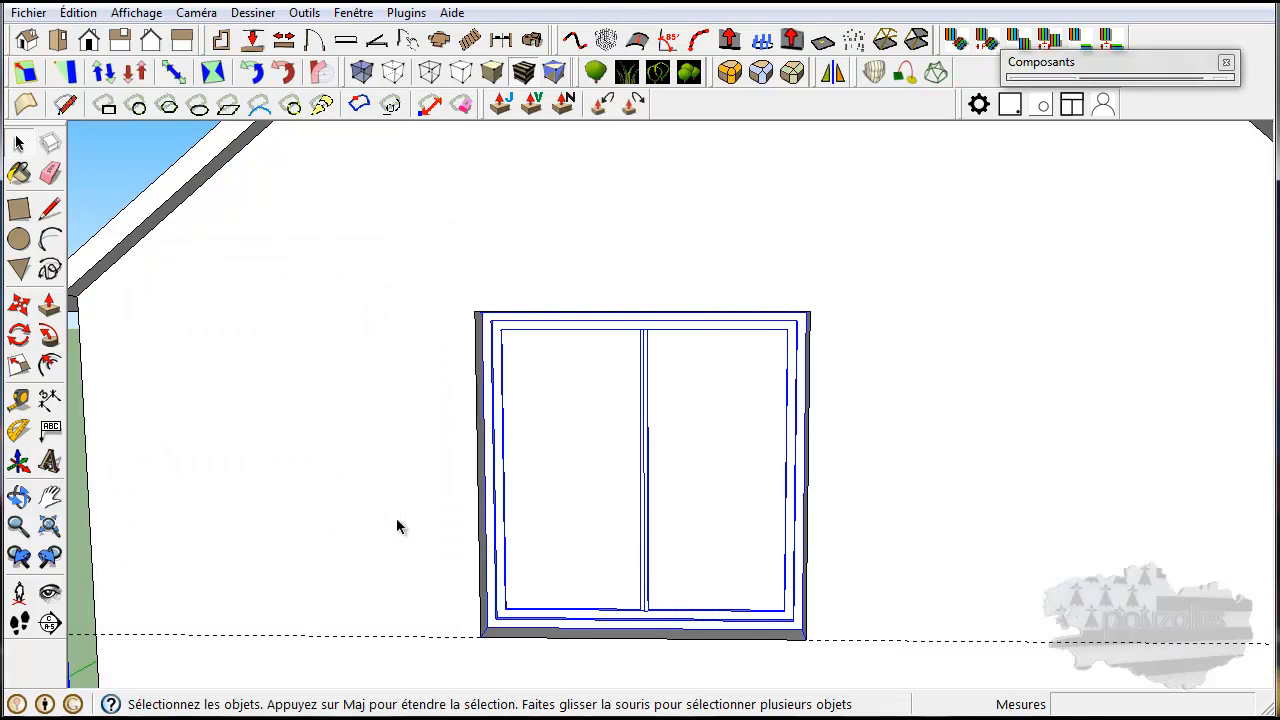
Undo the window component's creation and redo the last push/pull
scroll(408, 525, down, 2)
scroll(302, 452, down, 4)
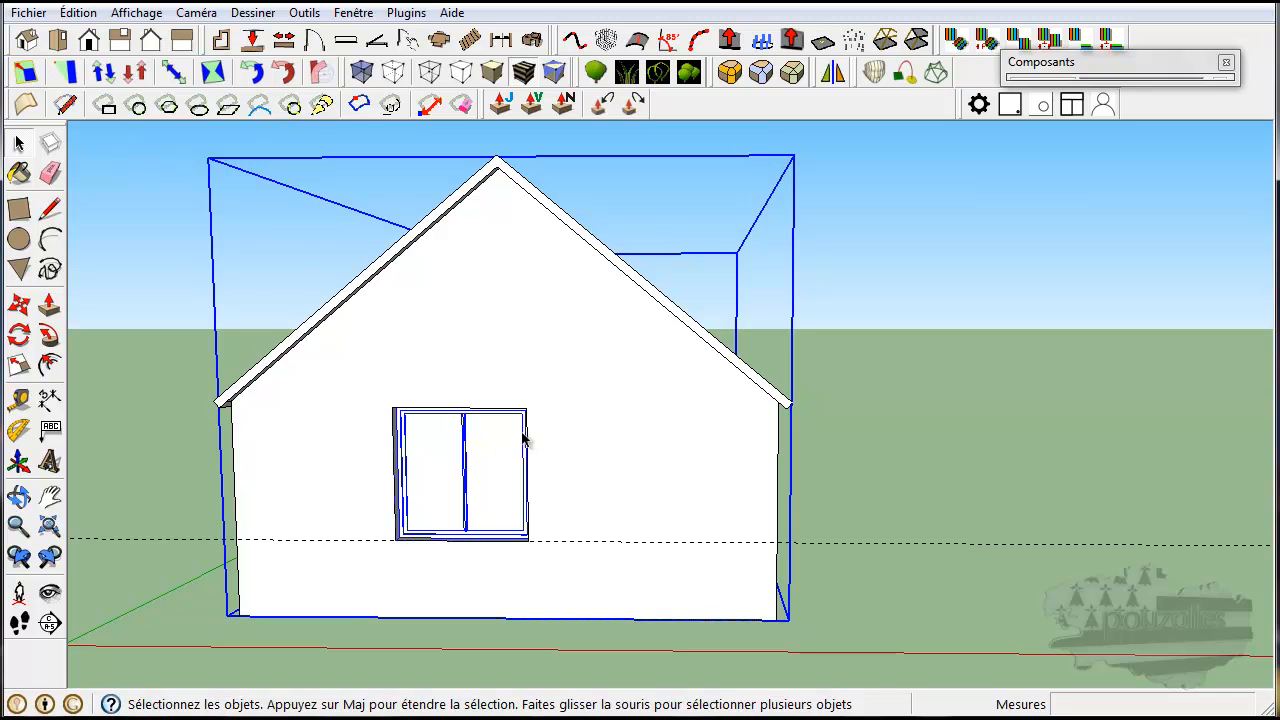
key(ctrl+t)
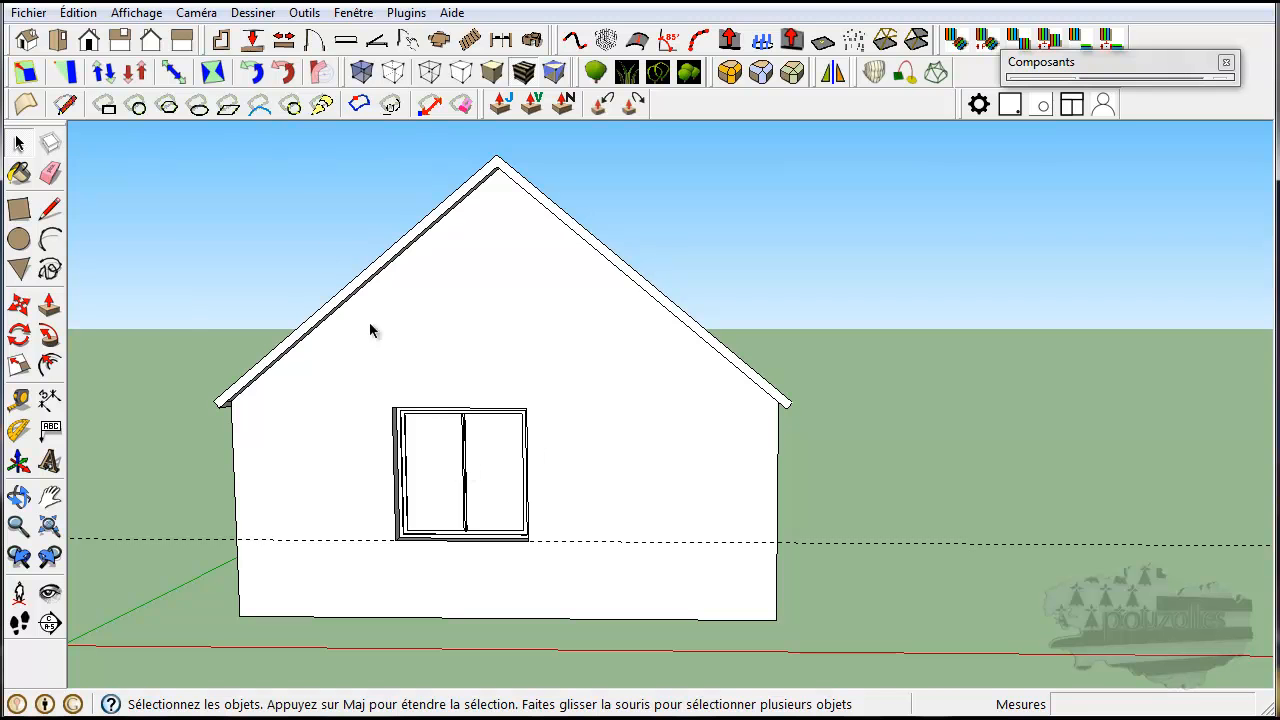
click(78, 13)
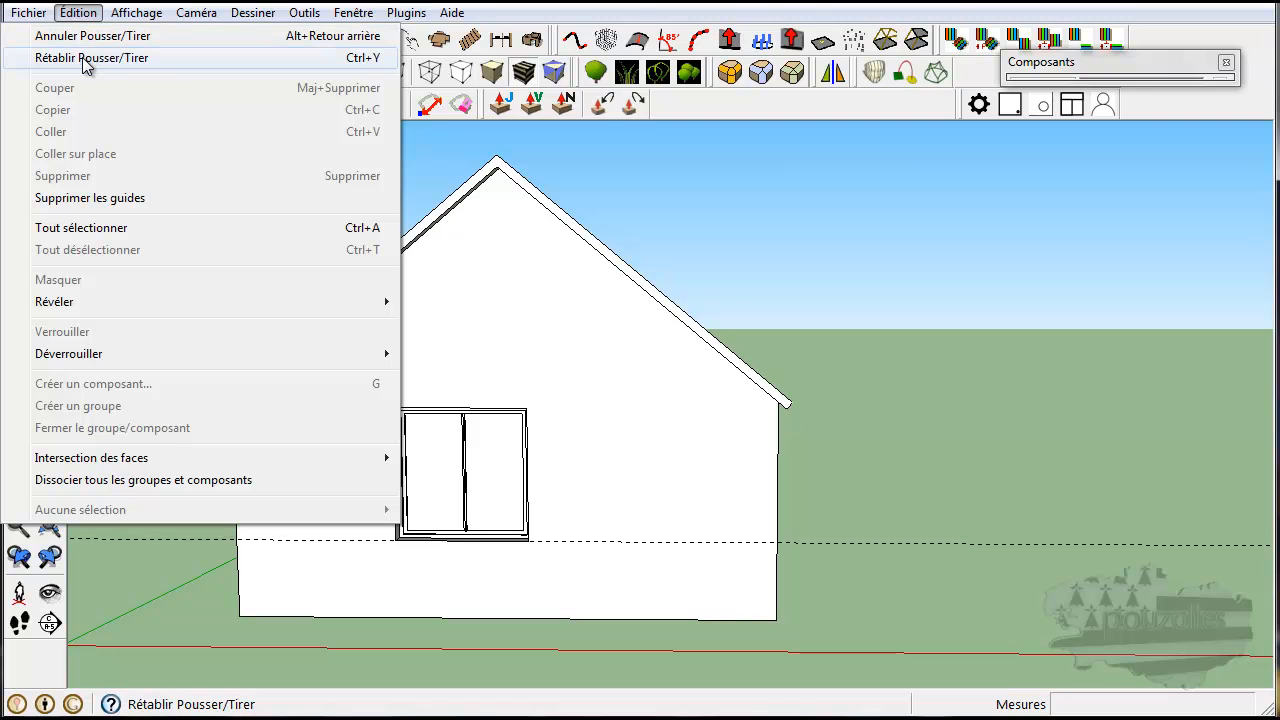
click(88, 58)
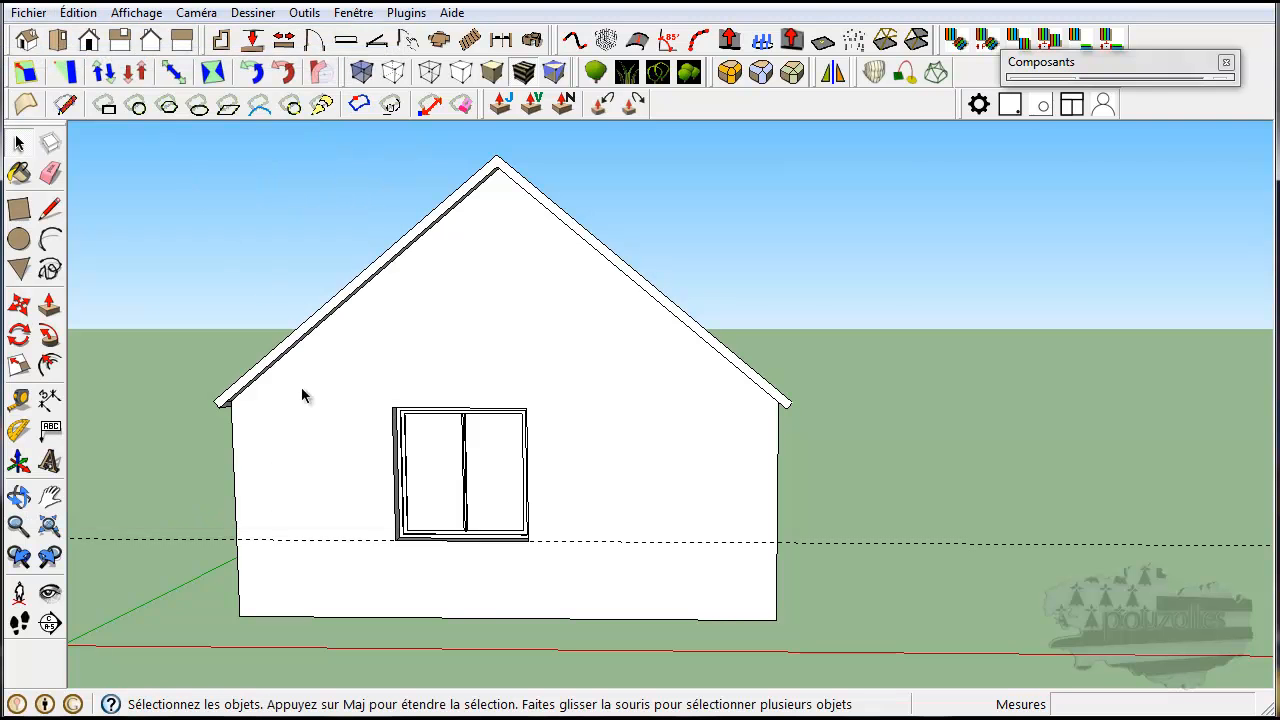
Select all the window's faces and edges in the gable wall again
scroll(413, 517, up, 3)
drag(333, 291, 690, 630)
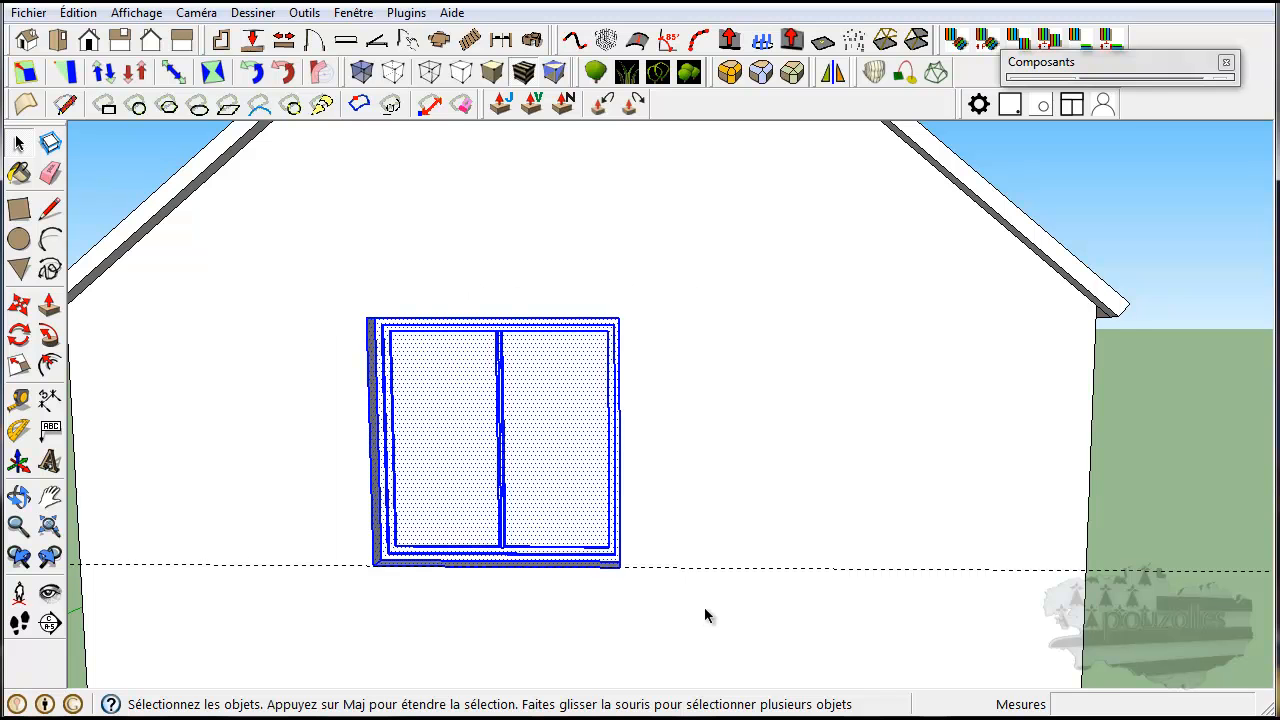
scroll(709, 595, down, 1)
scroll(730, 343, down, 2)
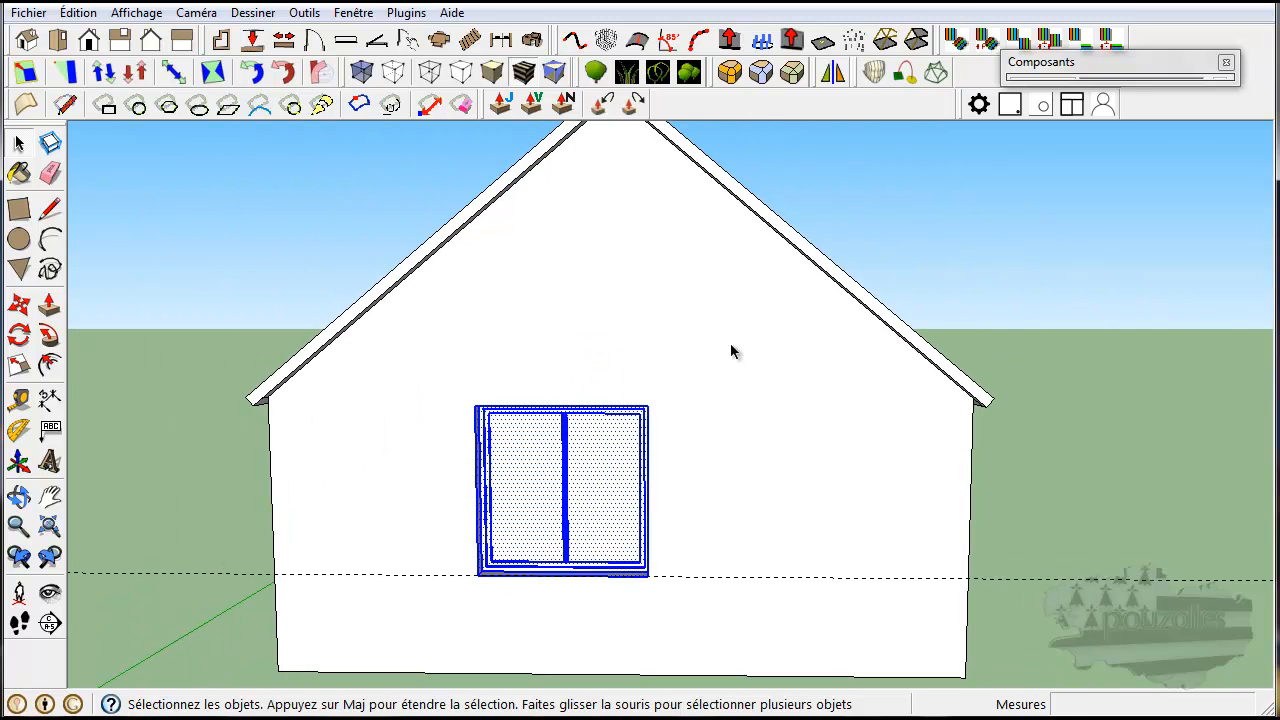
Turn on X-ray display and remove the vertical wall edge at the far end of the house from the selection
click(362, 73)
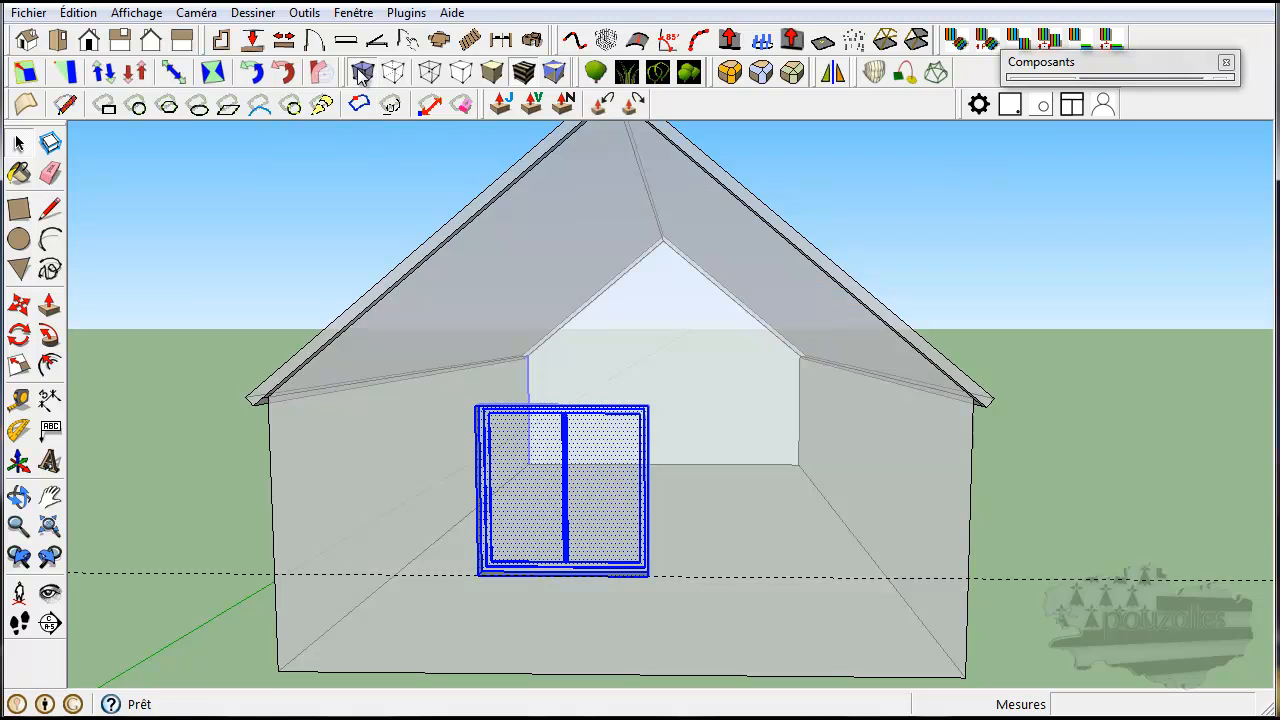
middle_drag(1033, 513, 830, 527)
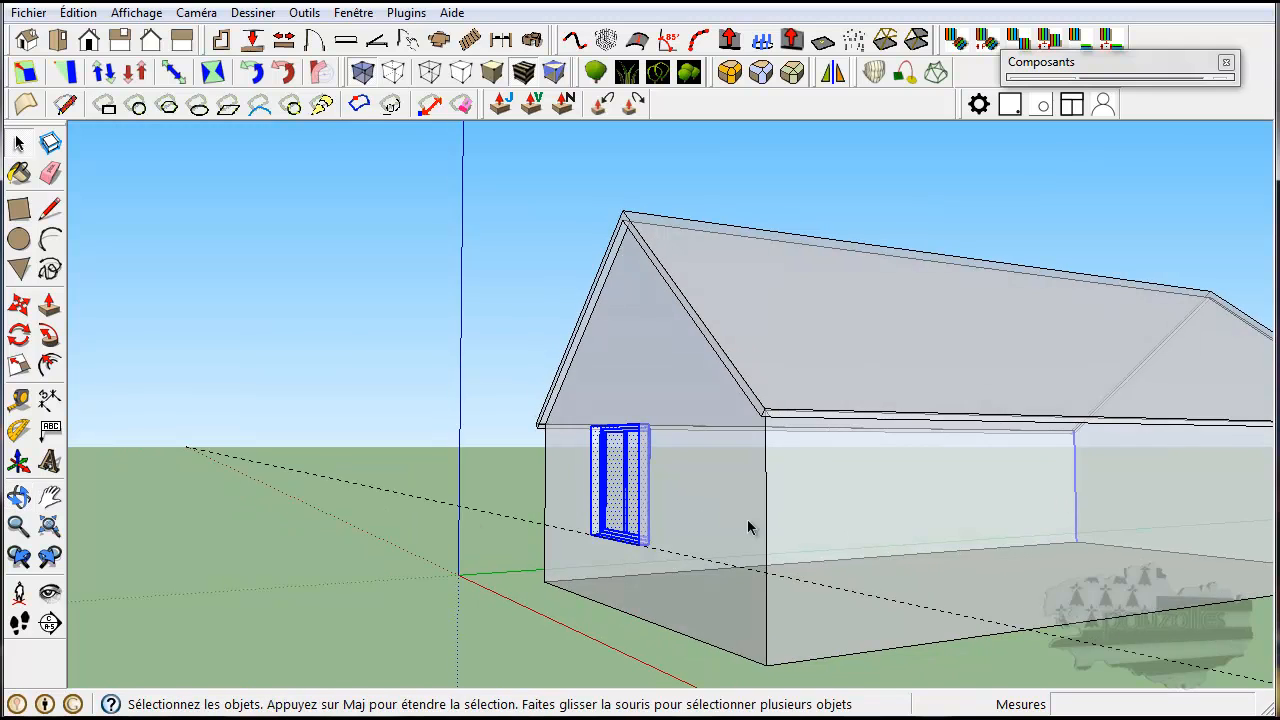
middle_drag(368, 528, 523, 571)
middle_drag(229, 571, 114, 557)
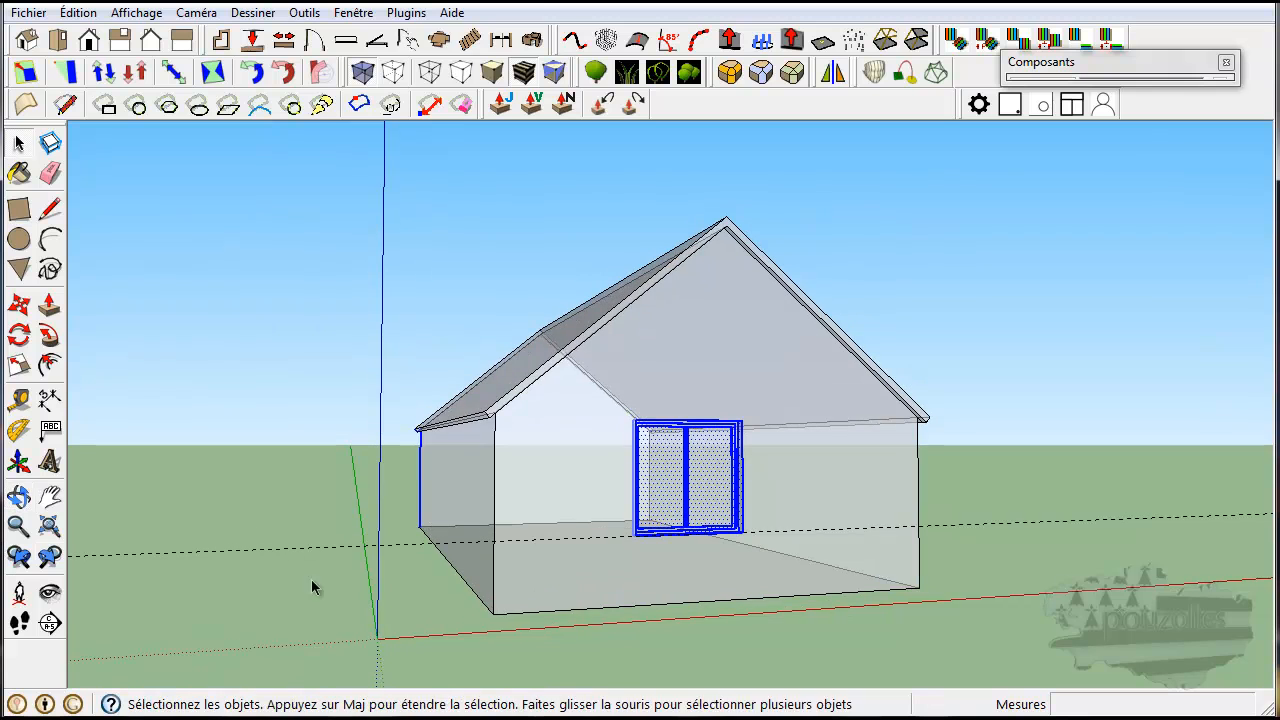
middle_drag(685, 657, 623, 646)
middle_drag(338, 540, 823, 571)
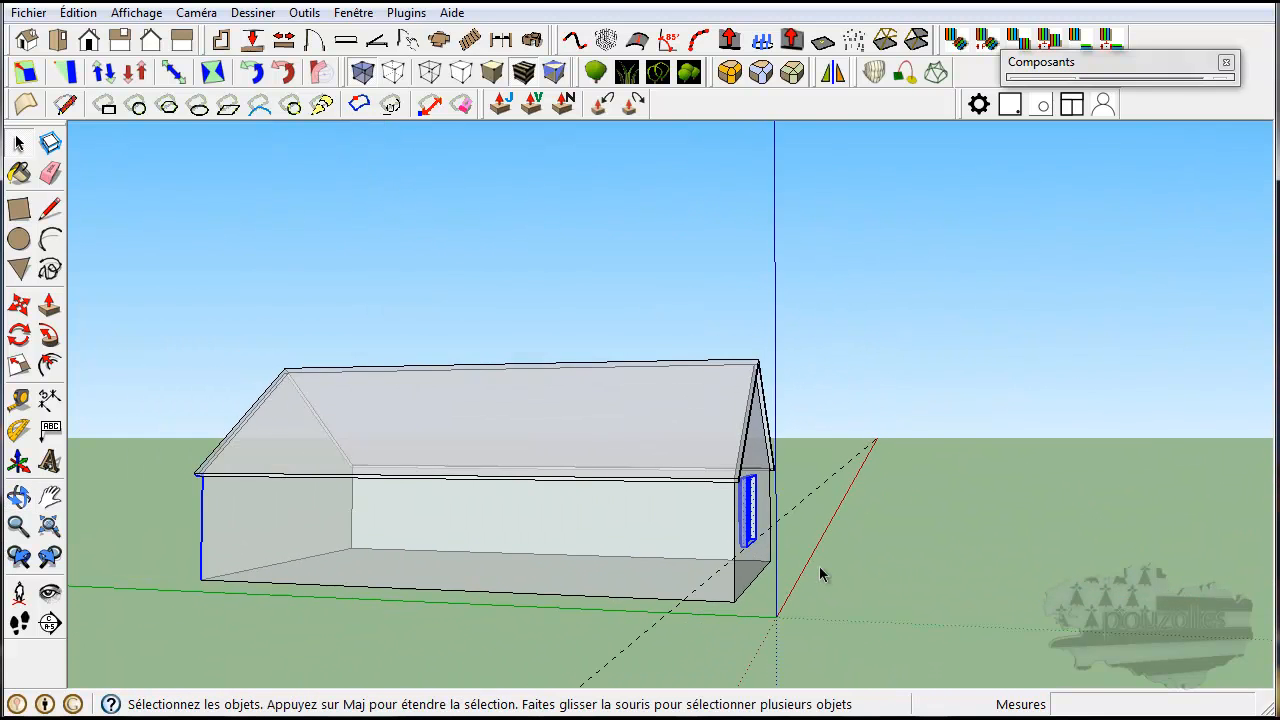
middle_drag(294, 634, 480, 605)
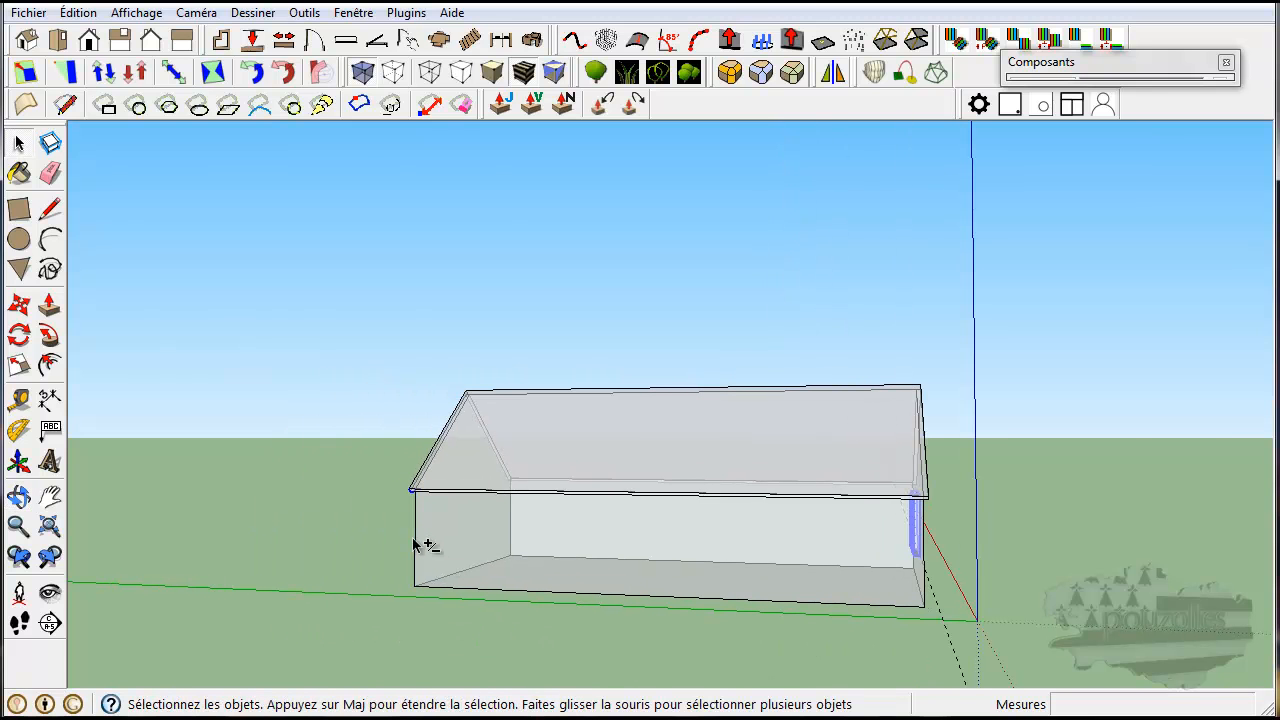
Remove the short roof edges at the far eave corner from the selection, leaving only the window geometry selected
scroll(410, 525, up, 5)
scroll(443, 463, up, 1)
middle_drag(440, 462, 611, 357)
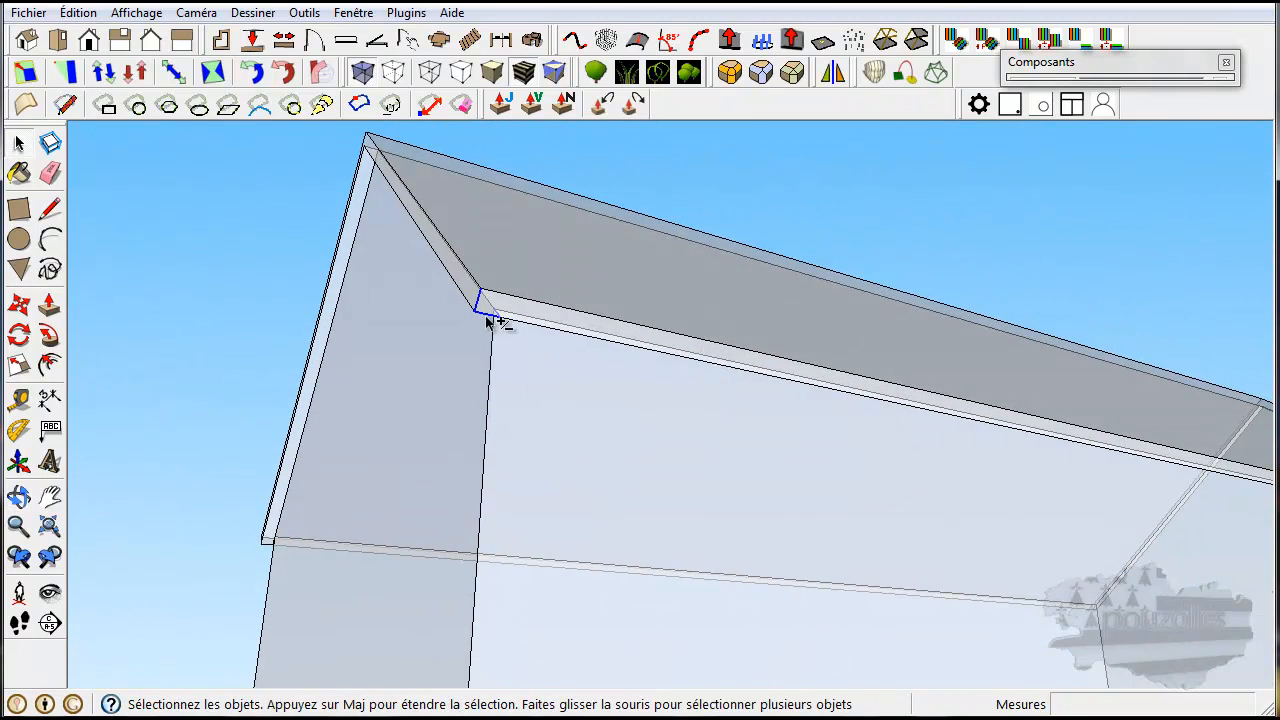
shift+click(478, 300)
scroll(428, 410, down, 6)
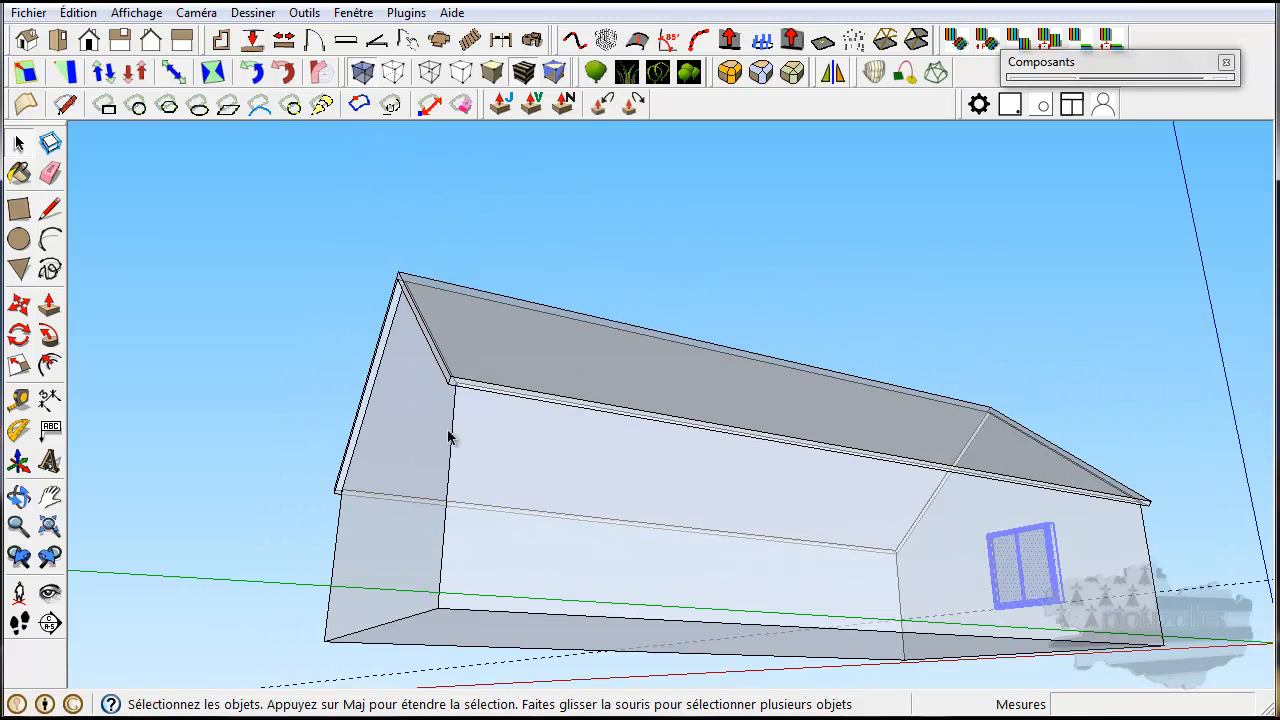
Return to the gable wall with the window and turn off X-ray display
mouse_move(431, 527)
middle_down()
mouse_move(534, 449)
mouse_move(646, 411)
mouse_move(889, 457)
mouse_move(334, 531)
mouse_move(563, 533)
middle_up()
mouse_move(1003, 551)
middle_down()
mouse_move(609, 551)
mouse_move(449, 569)
mouse_move(444, 581)
middle_up()
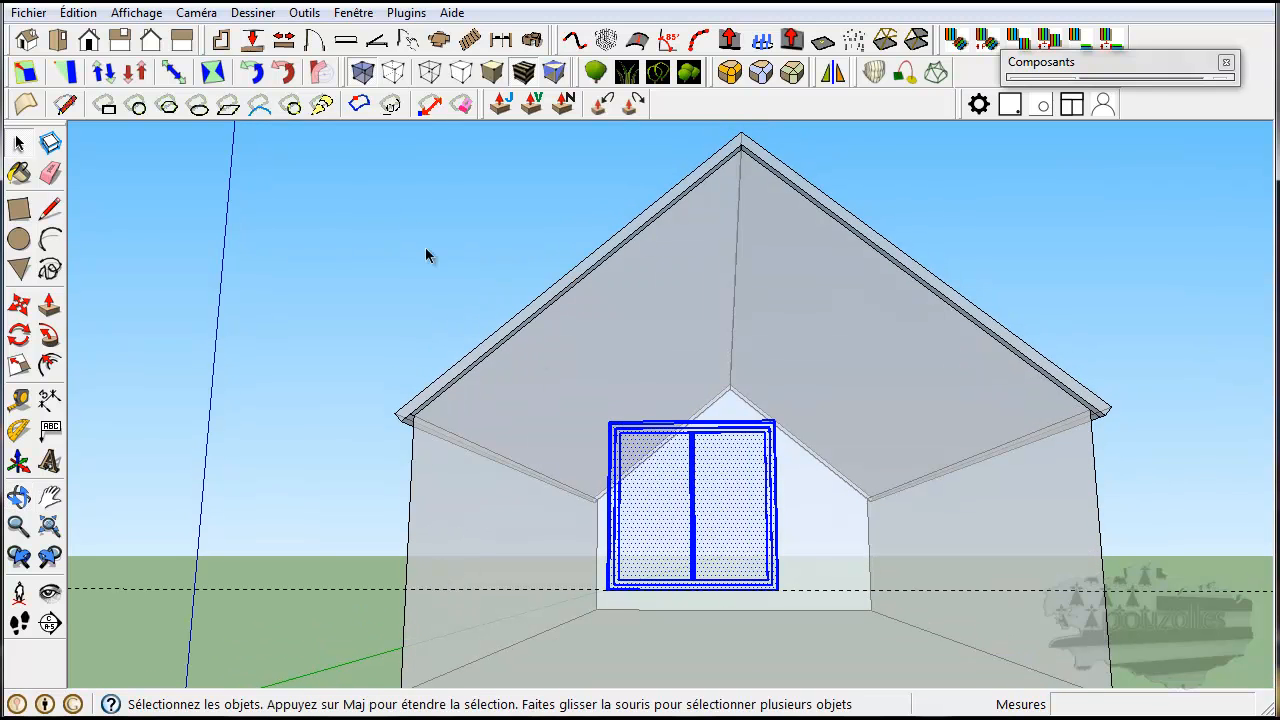
click(362, 71)
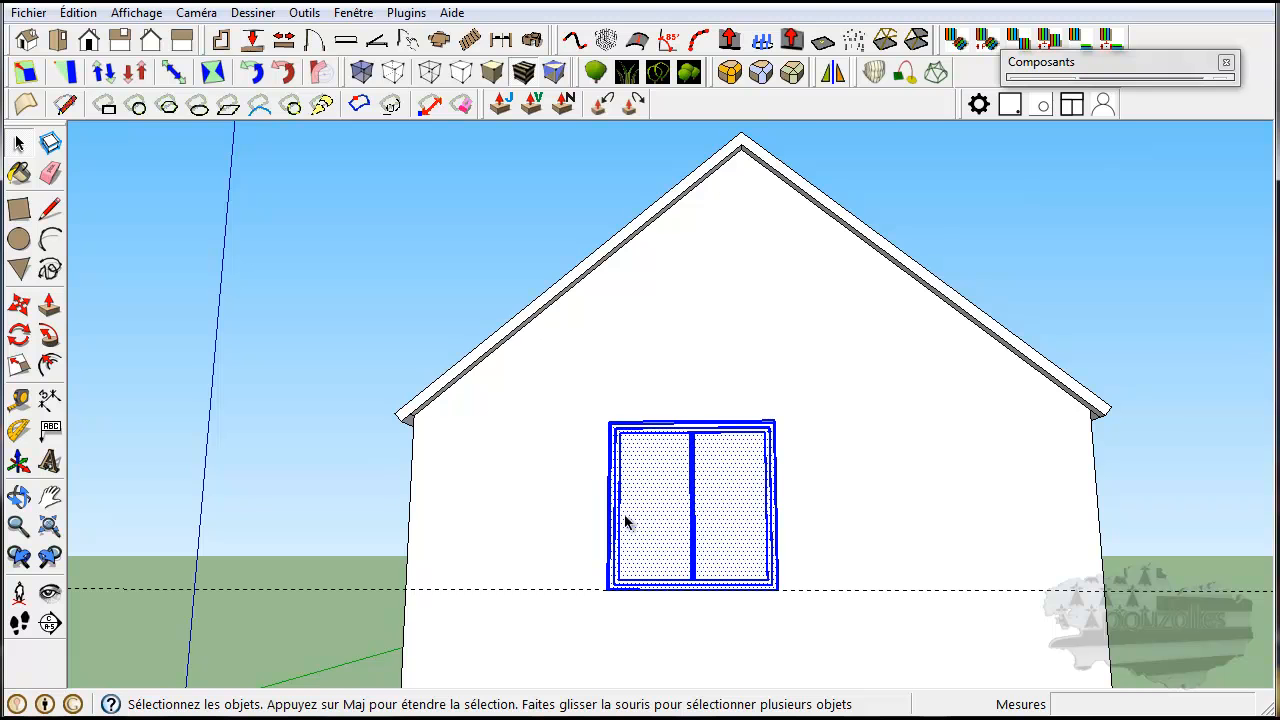
Set up a component from the selected window named fenetre pvc, described as 1,71x1,71, with vertical gluing, opening cutting and selection replacement
scroll(678, 626, up, 3)
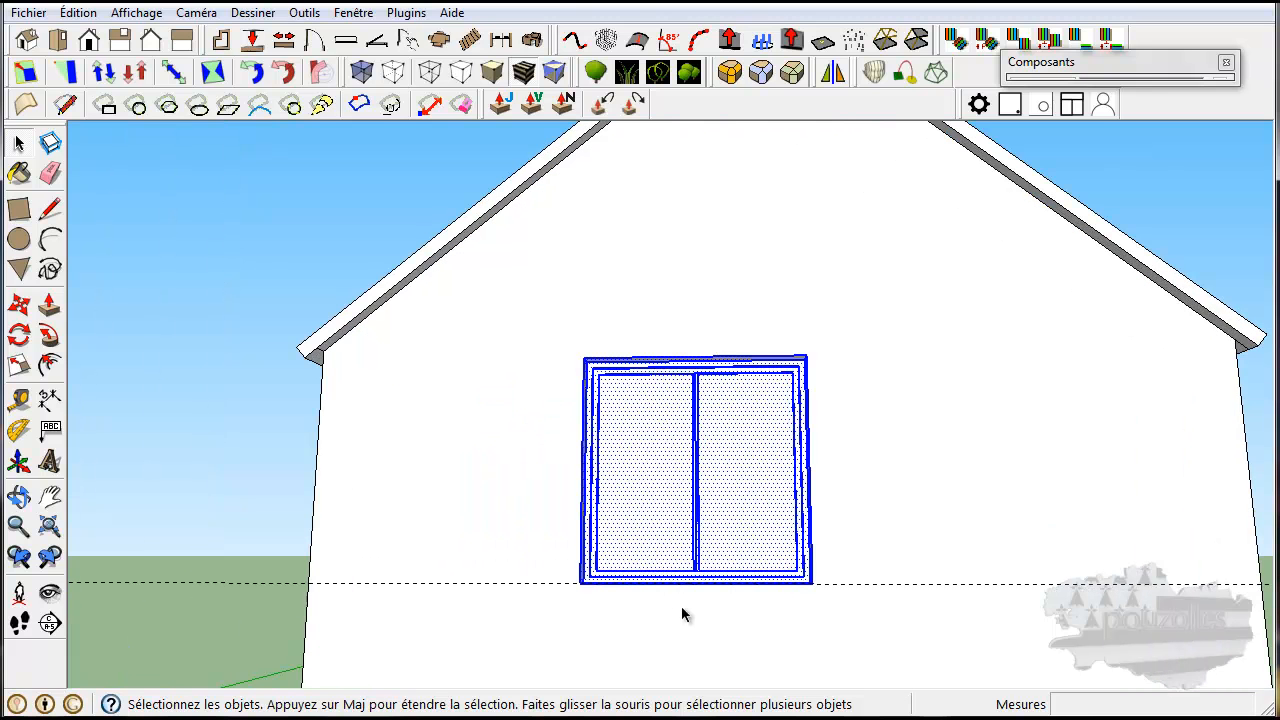
middle_drag(863, 451, 854, 514)
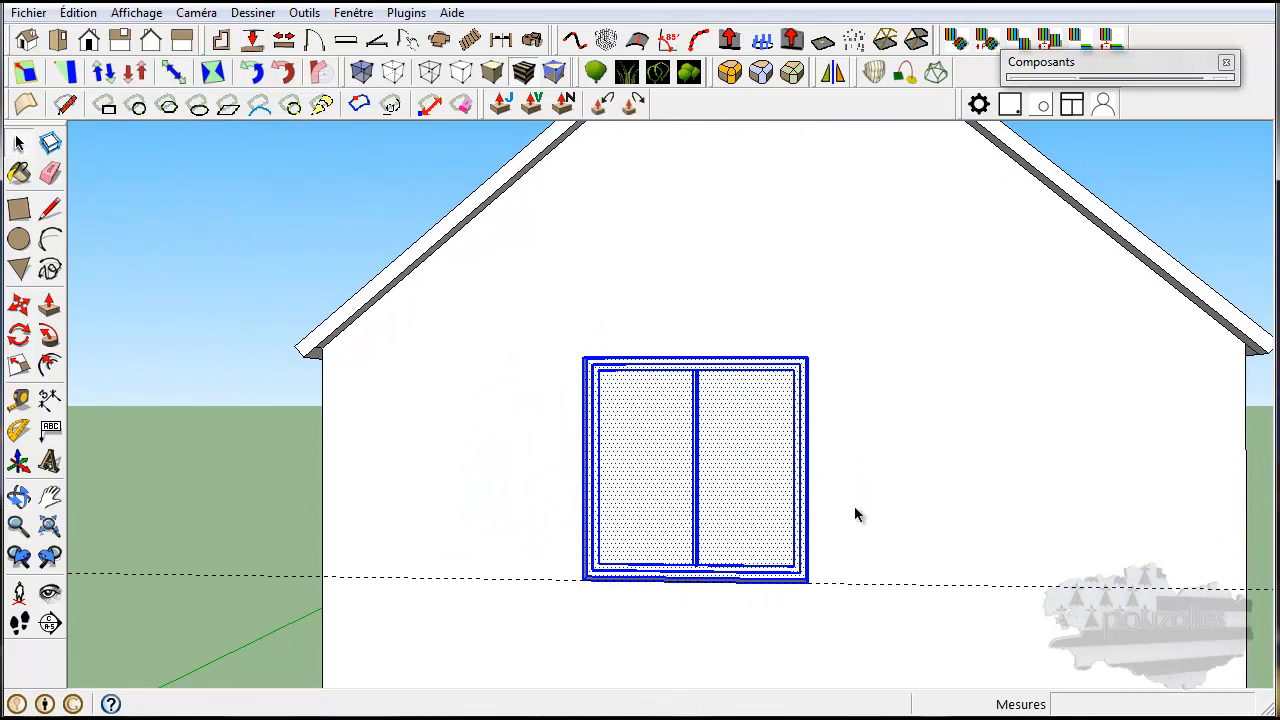
right_click(697, 425)
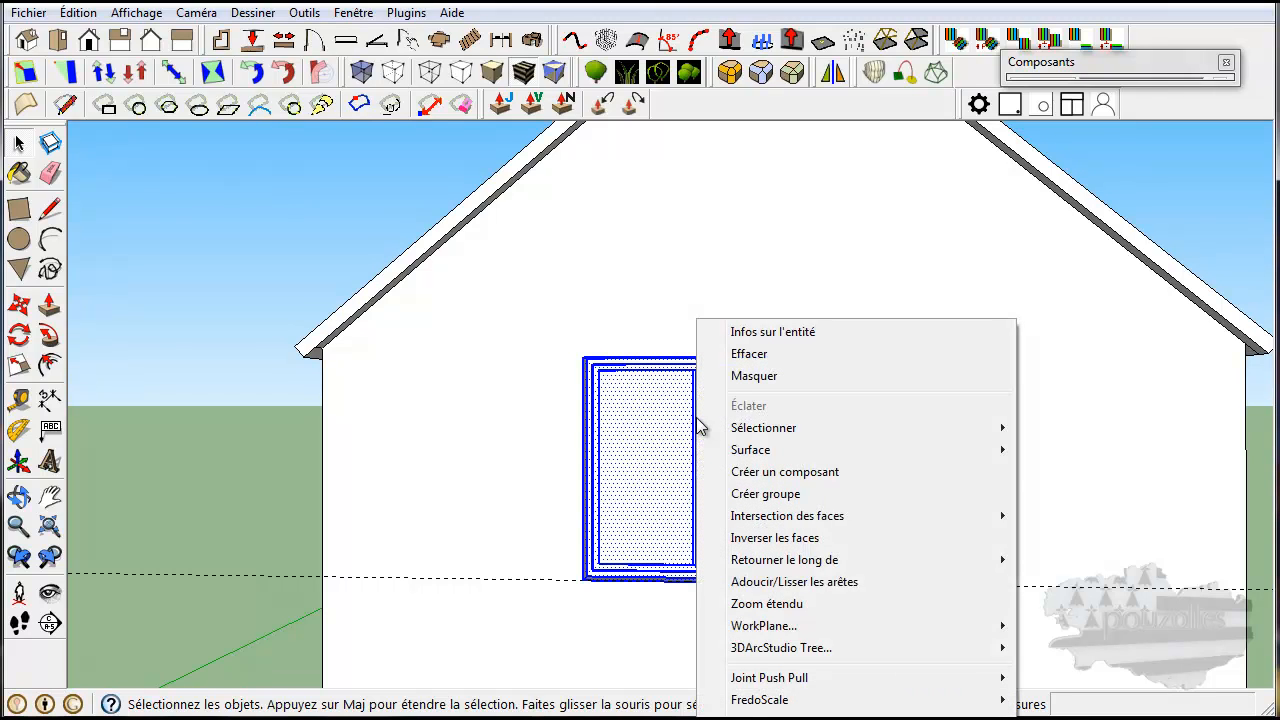
click(739, 473)
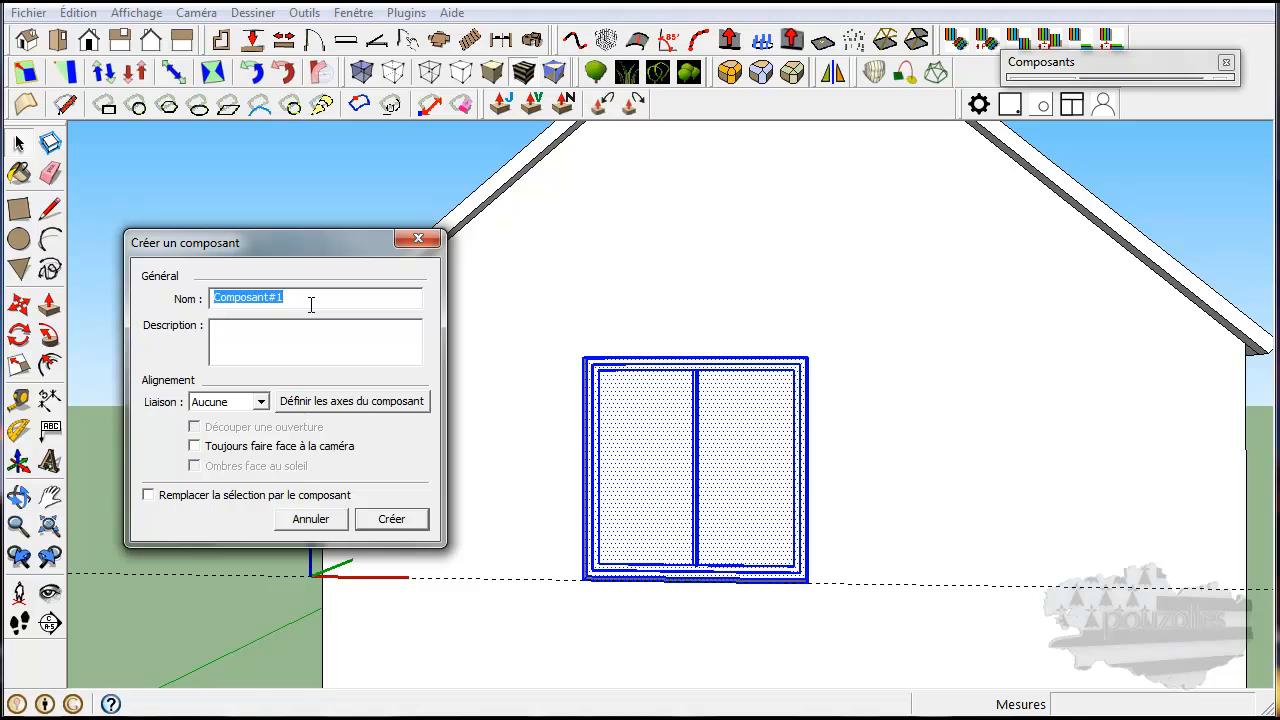
text(fenetre pvc)
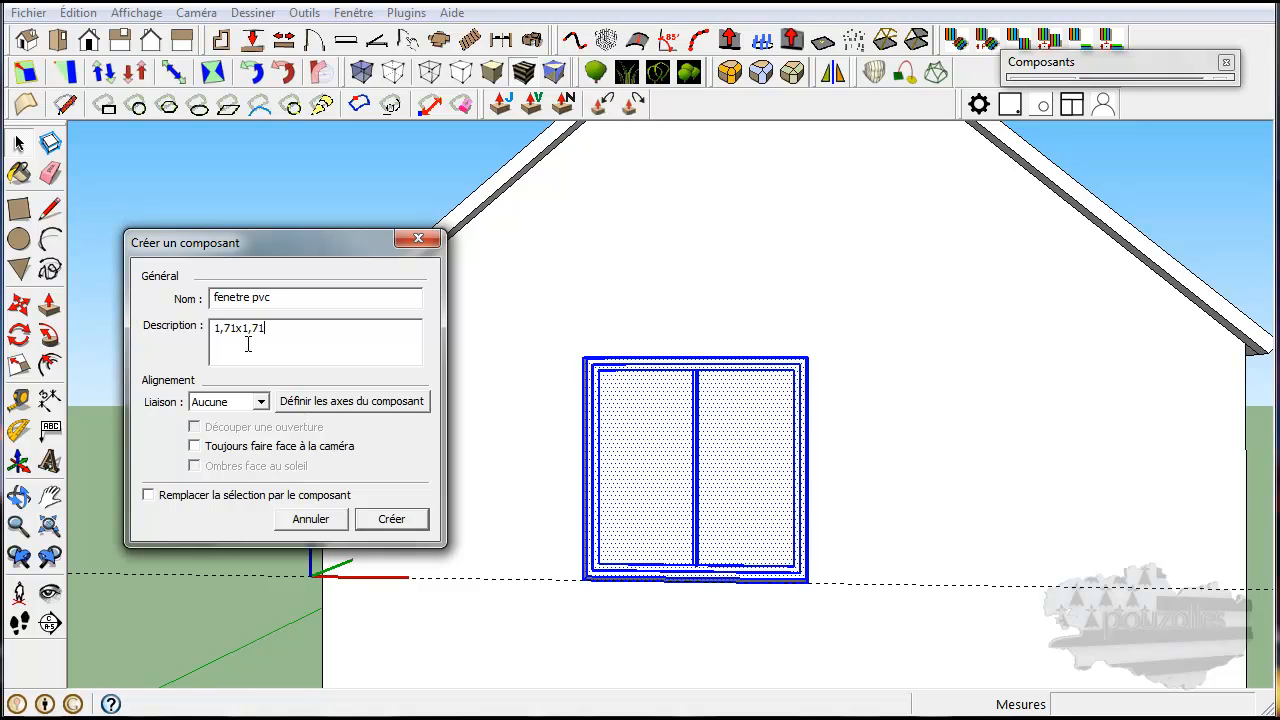
click(260, 402)
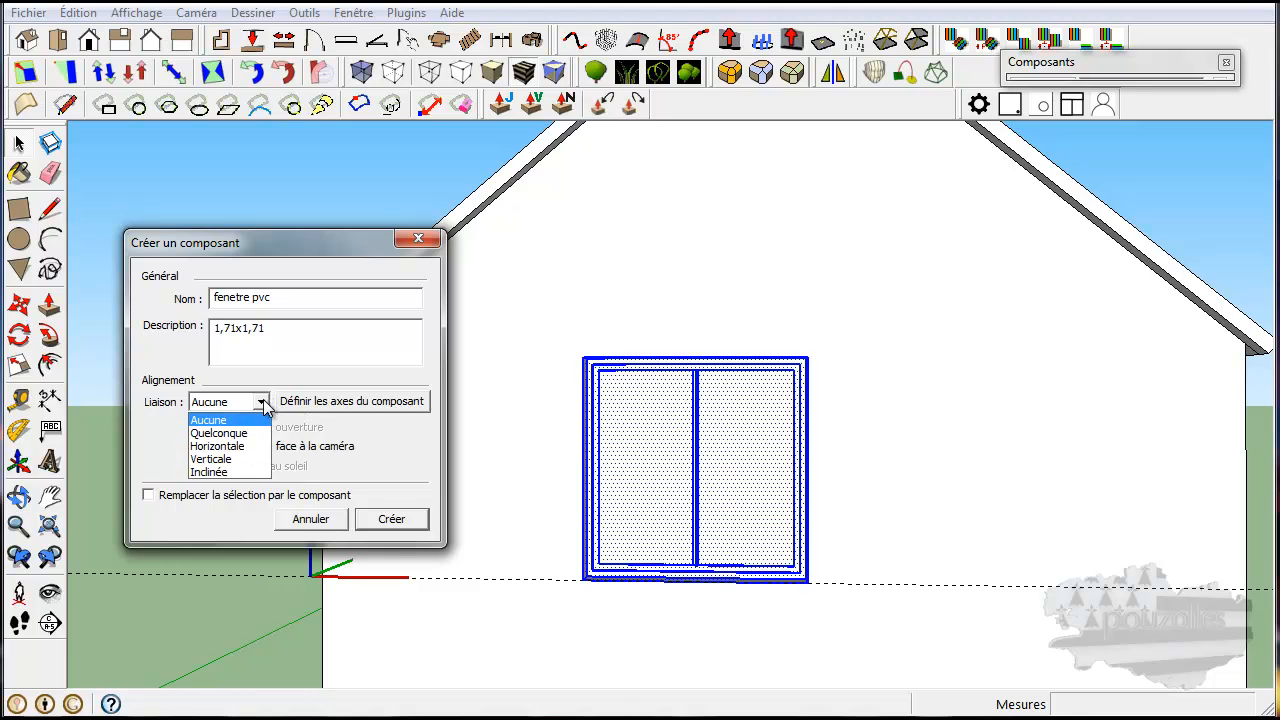
click(236, 460)
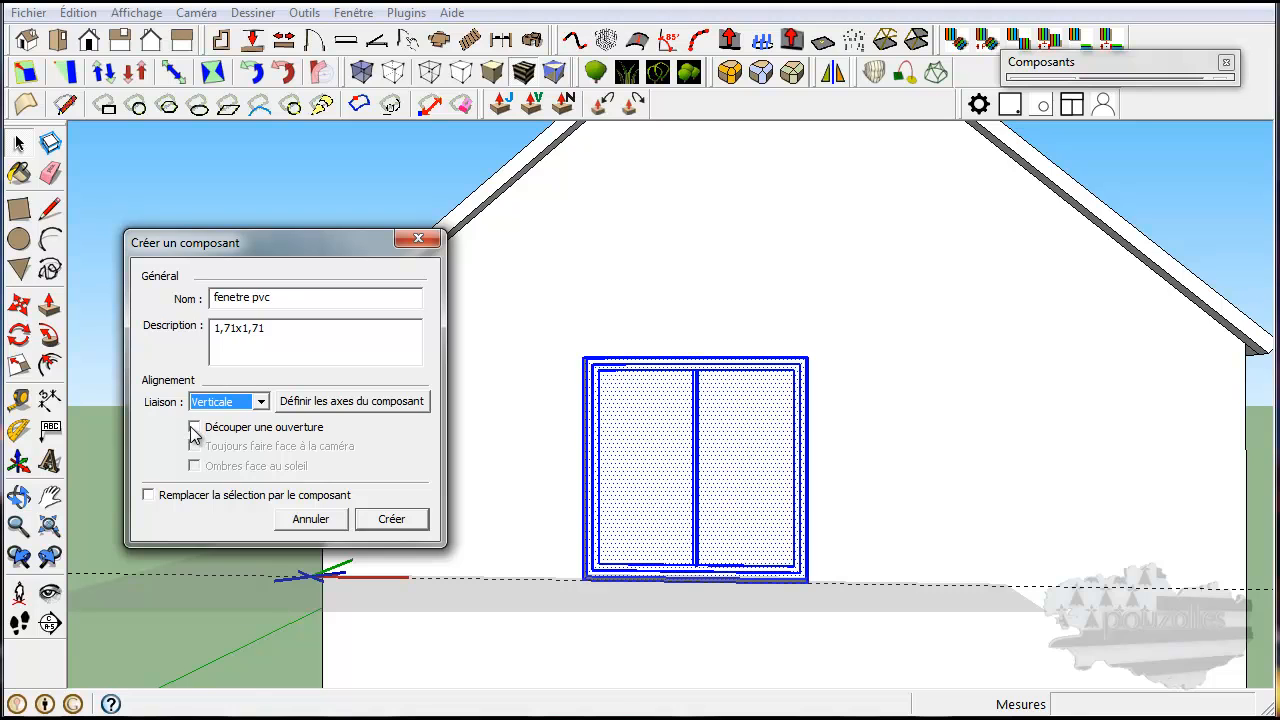
click(193, 427)
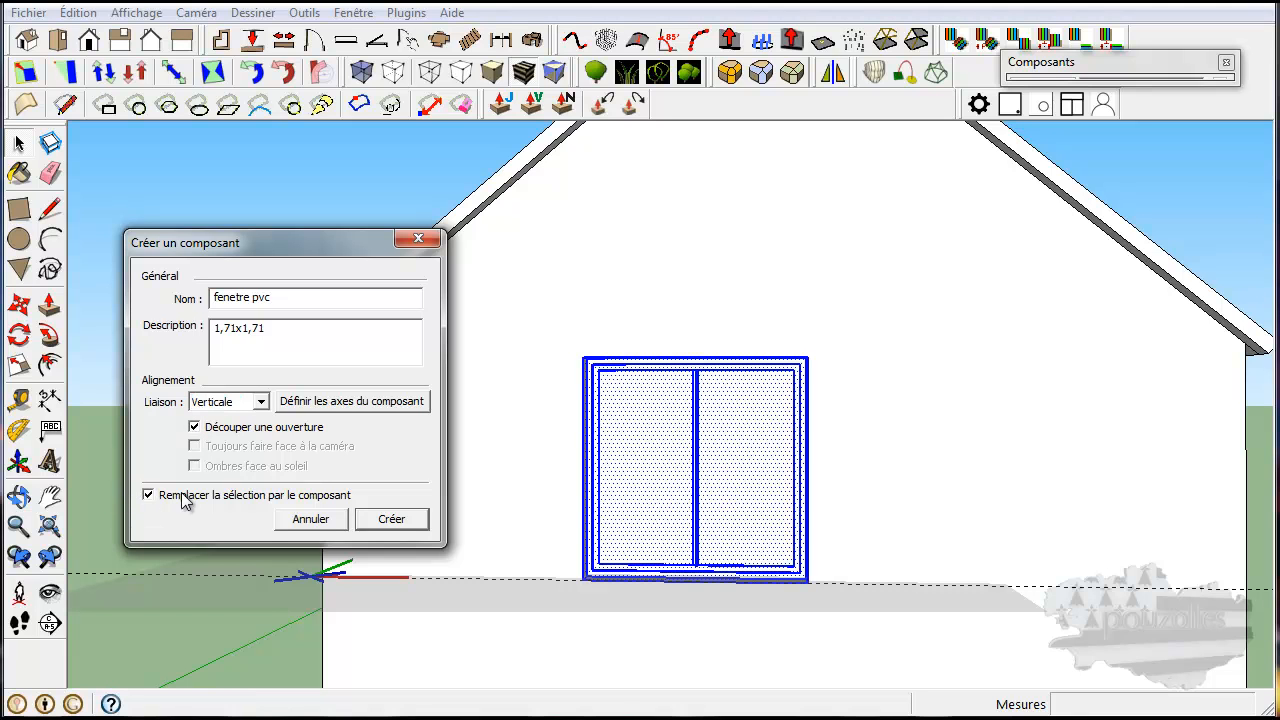
Define the component's axes from the window's lower-left outer corner, along its bottom edge and up its left edge, and create the component
click(330, 404)
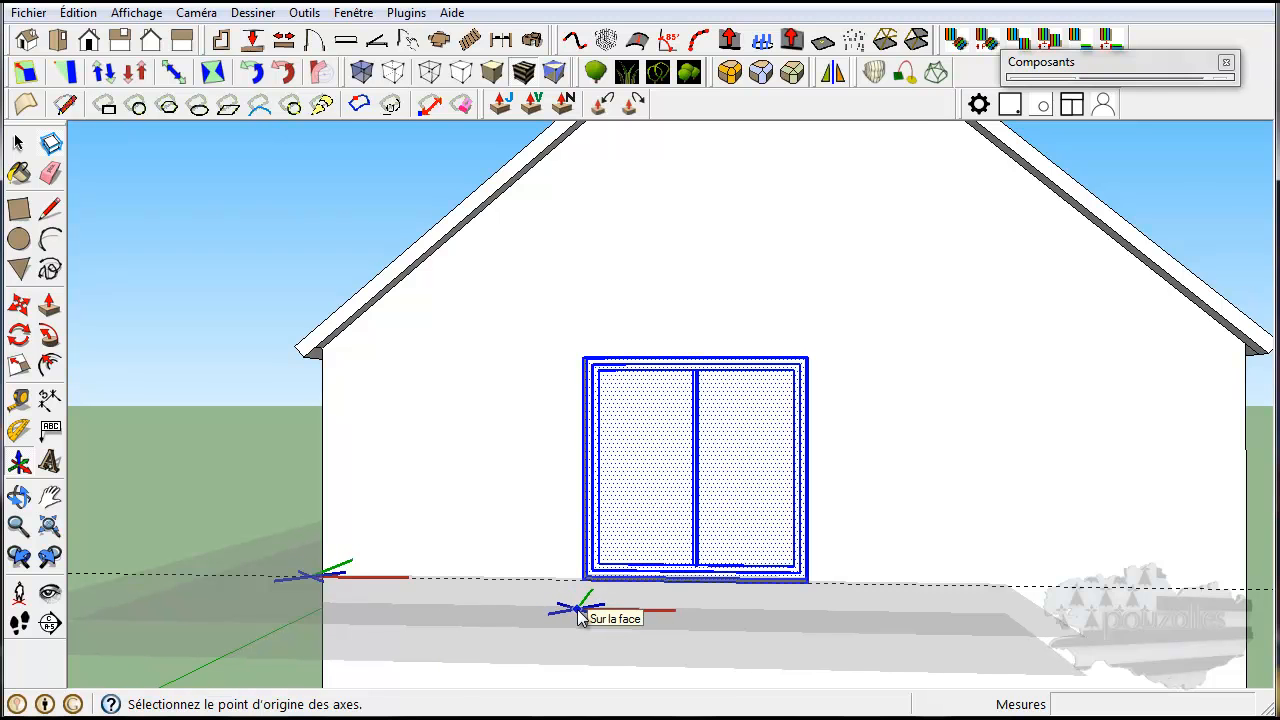
scroll(584, 611, up, 1)
mouse_move(584, 612)
middle_down()
mouse_move(586, 654)
mouse_move(586, 600)
middle_up()
scroll(590, 583, up, 2)
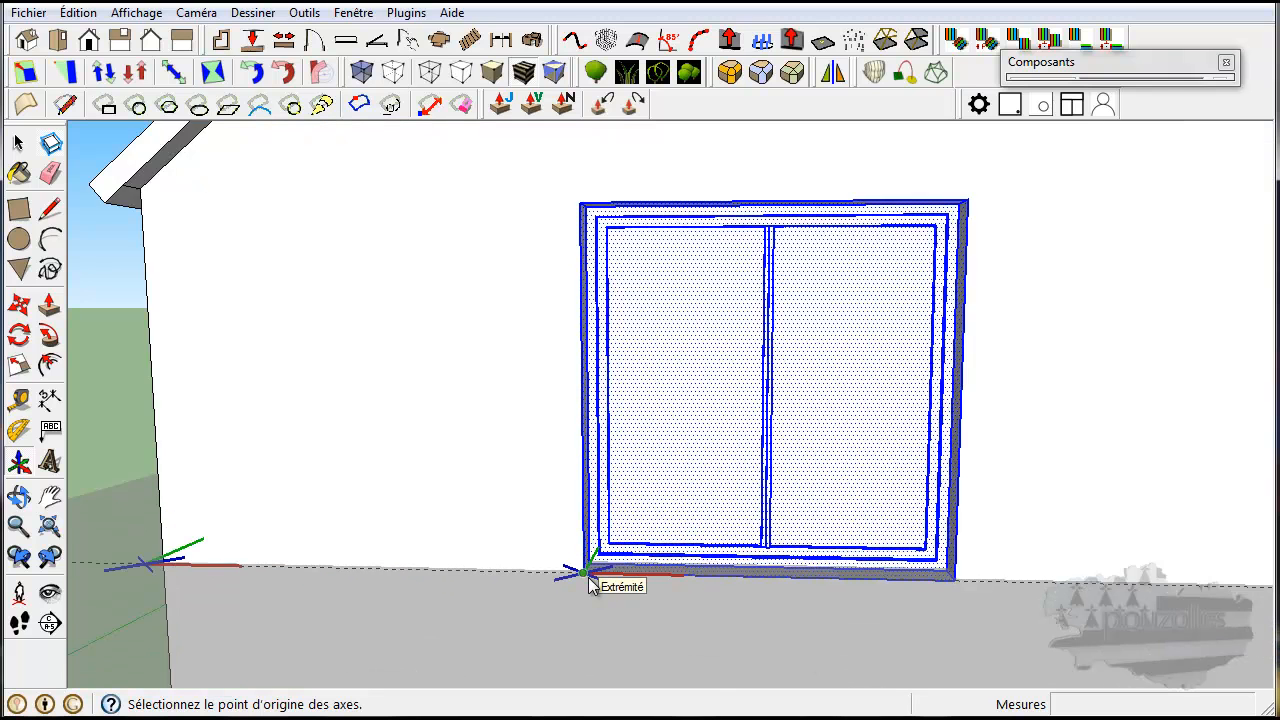
scroll(589, 580, up, 2)
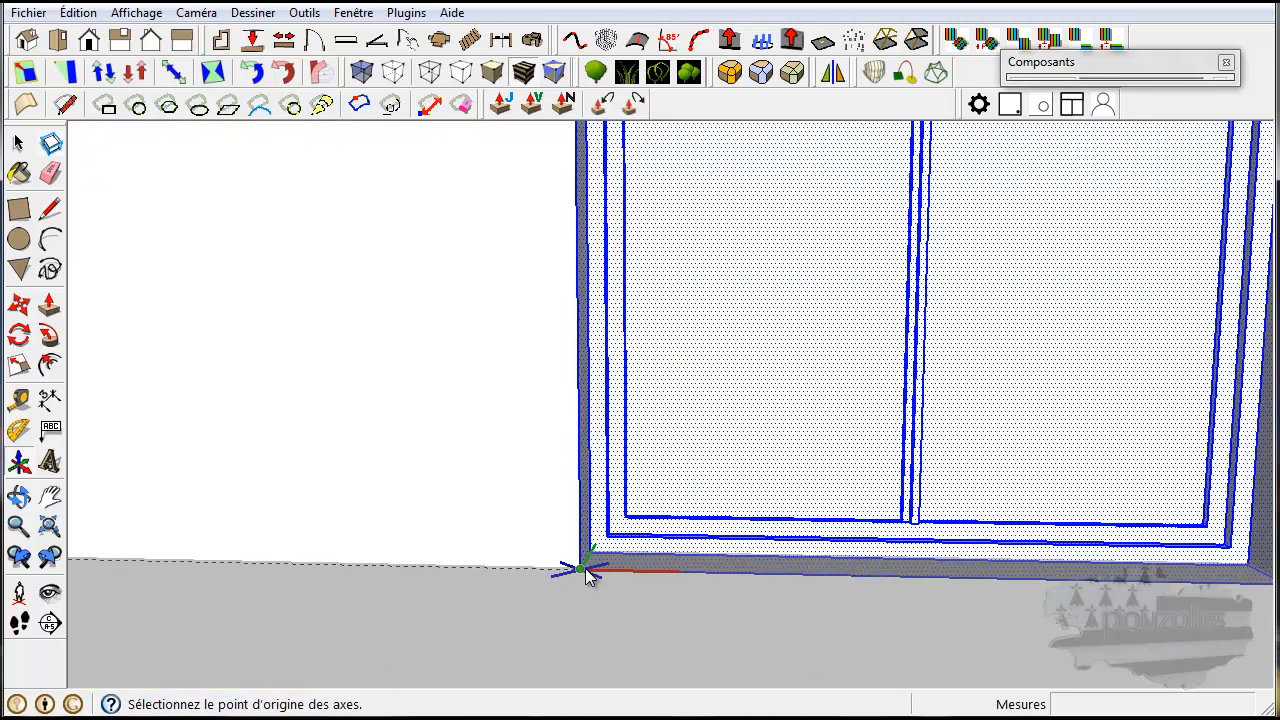
click(584, 570)
middle_drag(1233, 588, 1168, 592)
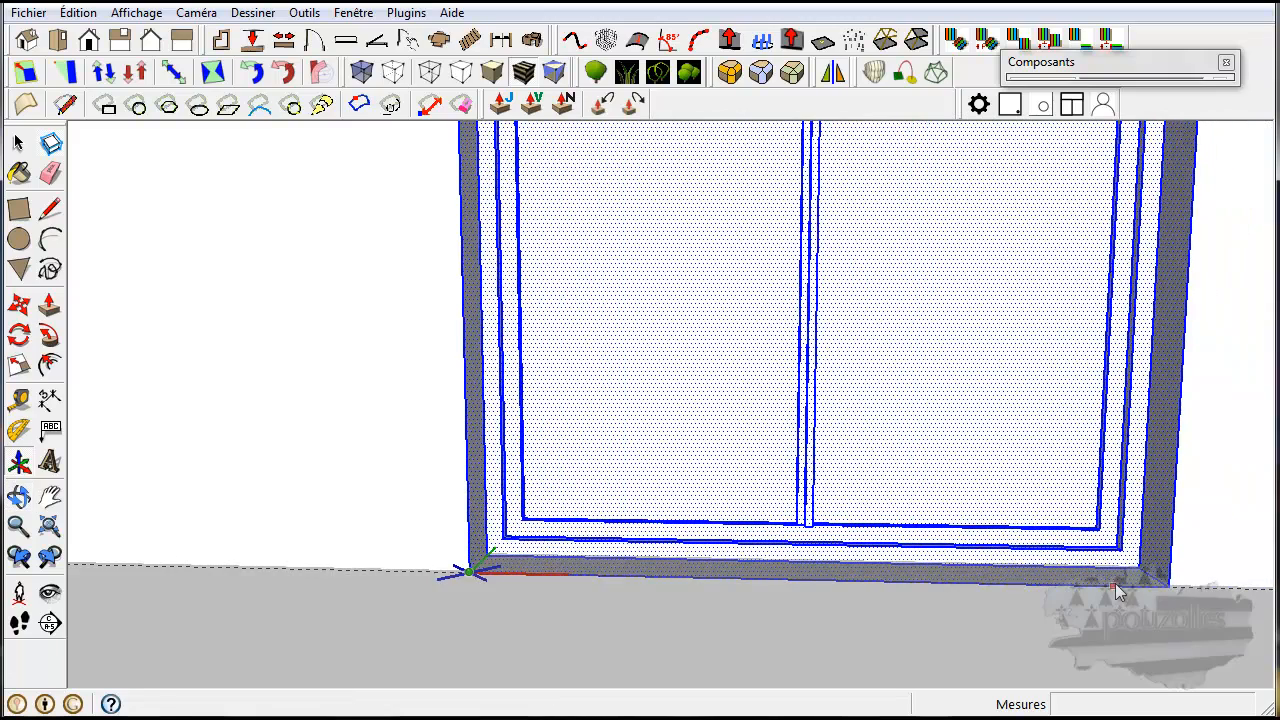
click(1168, 588)
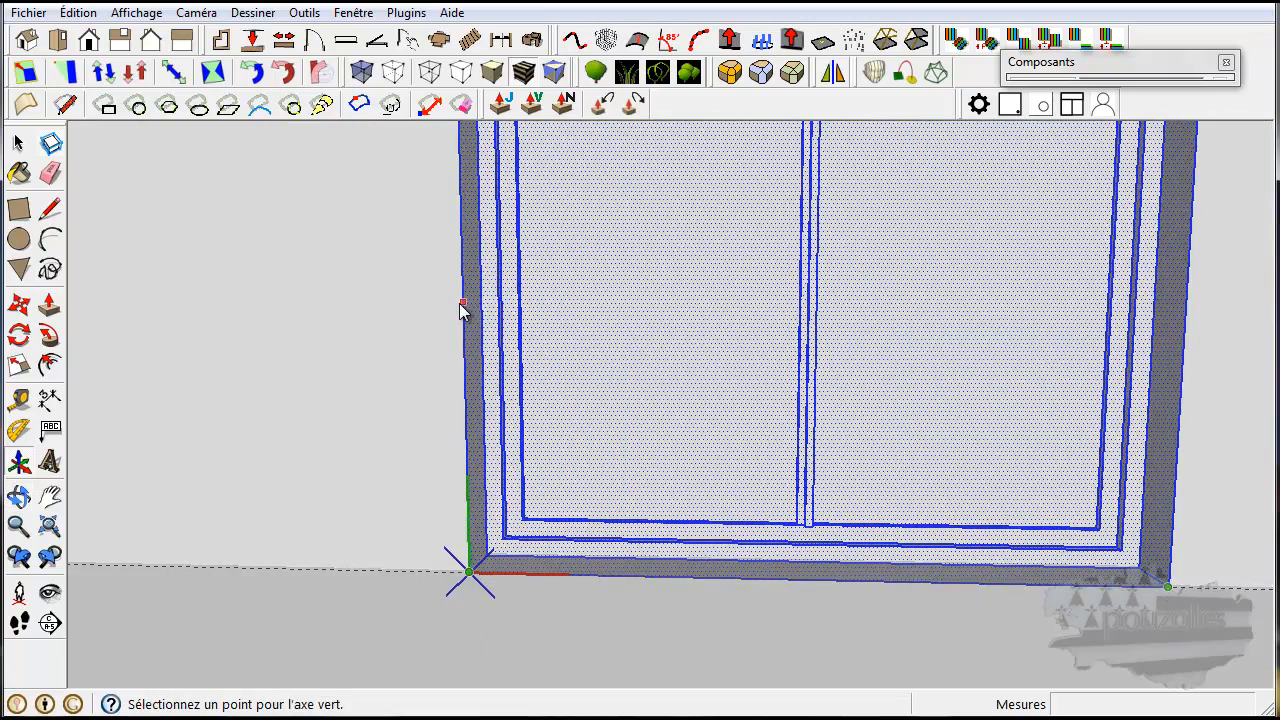
shift+middle_drag(466, 309, 423, 591)
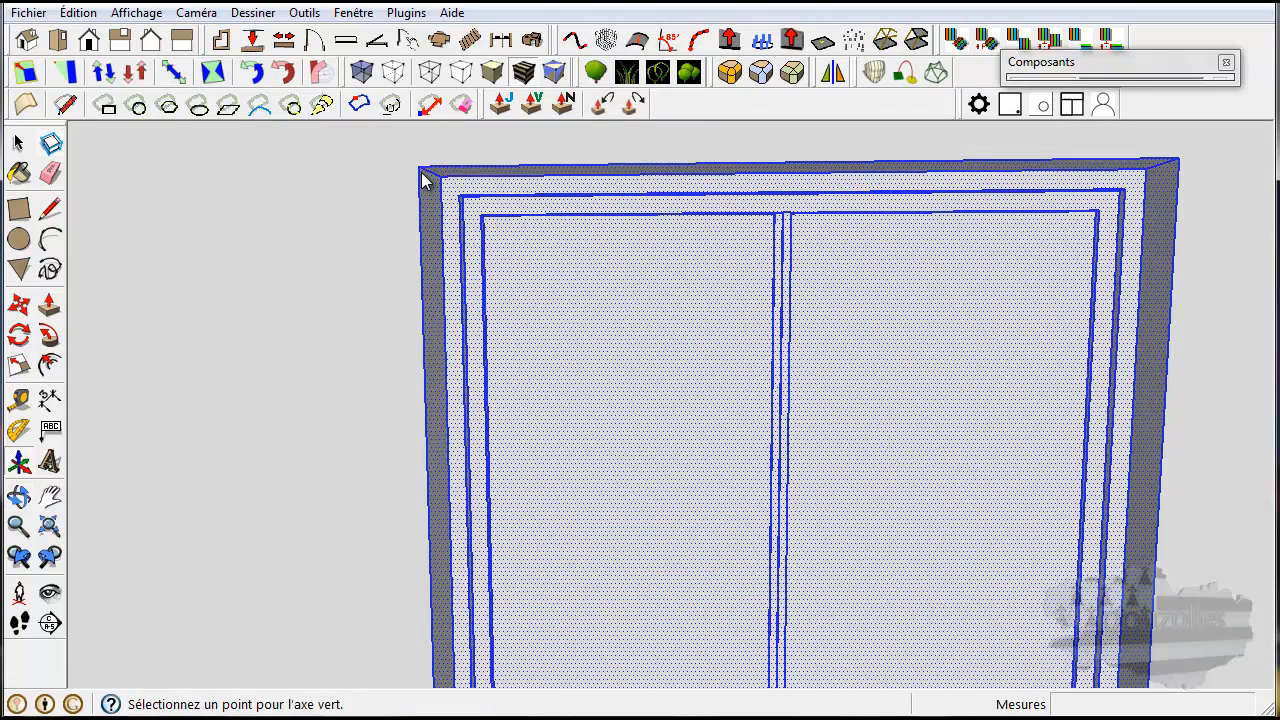
click(423, 178)
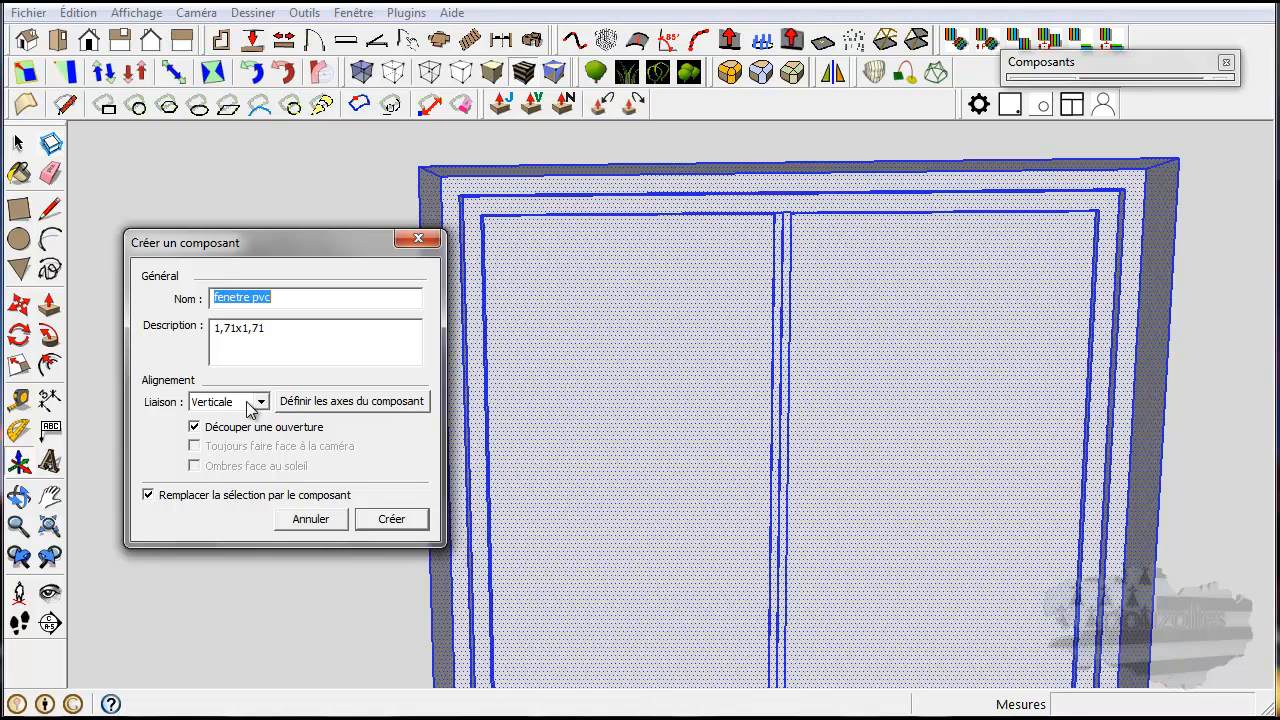
click(405, 519)
Examine how far the window component's bounding box extends along the gable wall and around the house corner
scroll(398, 522, down, 5)
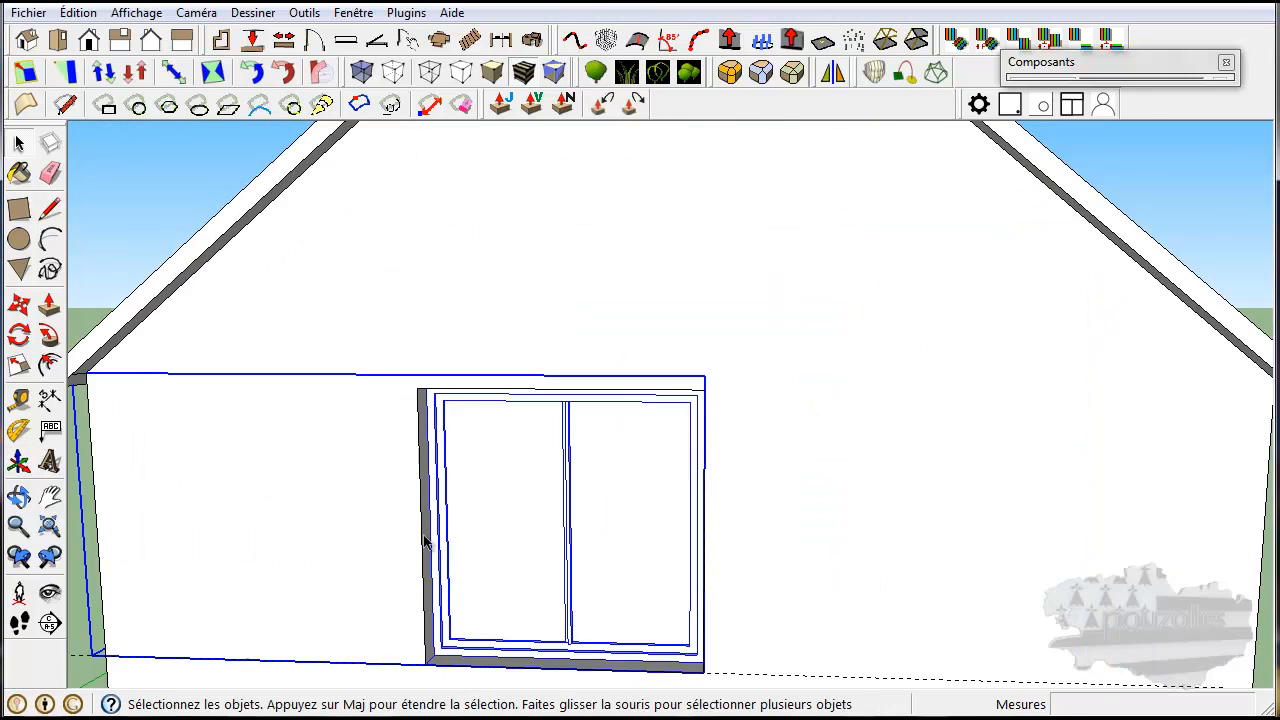
scroll(425, 540, down, 3)
middle_drag(443, 549, 472, 522)
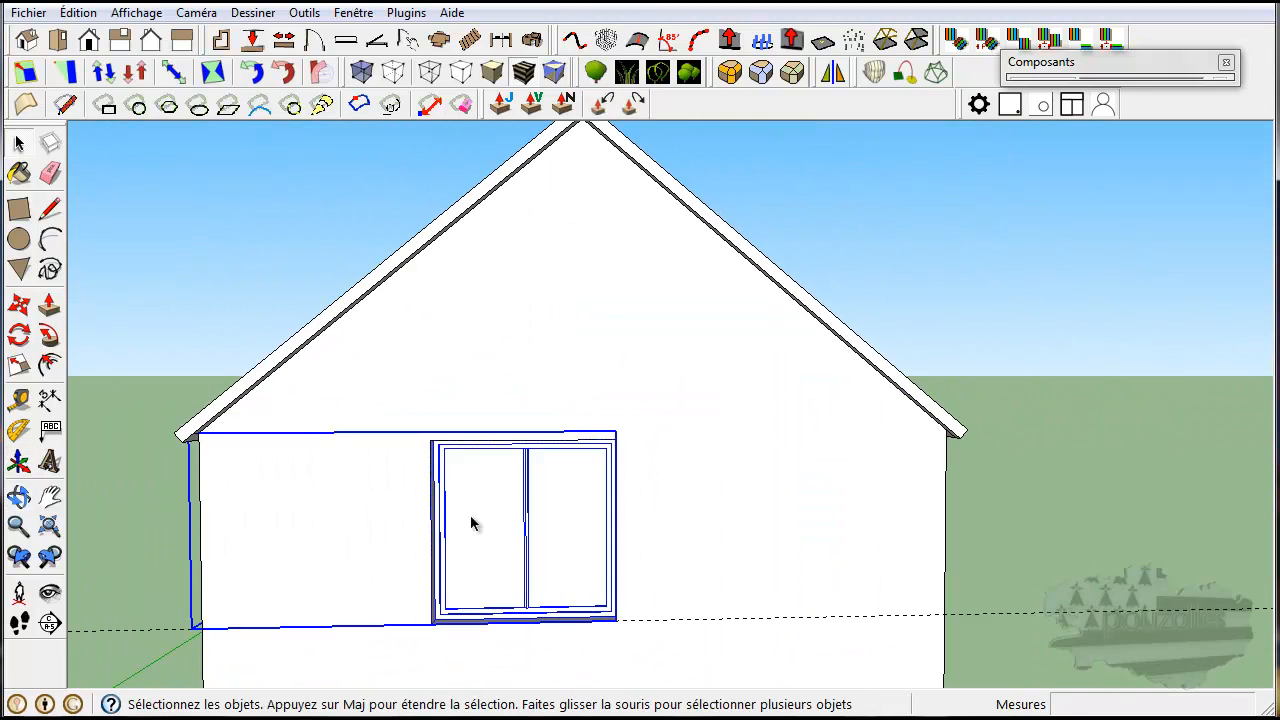
middle_drag(307, 560, 646, 451)
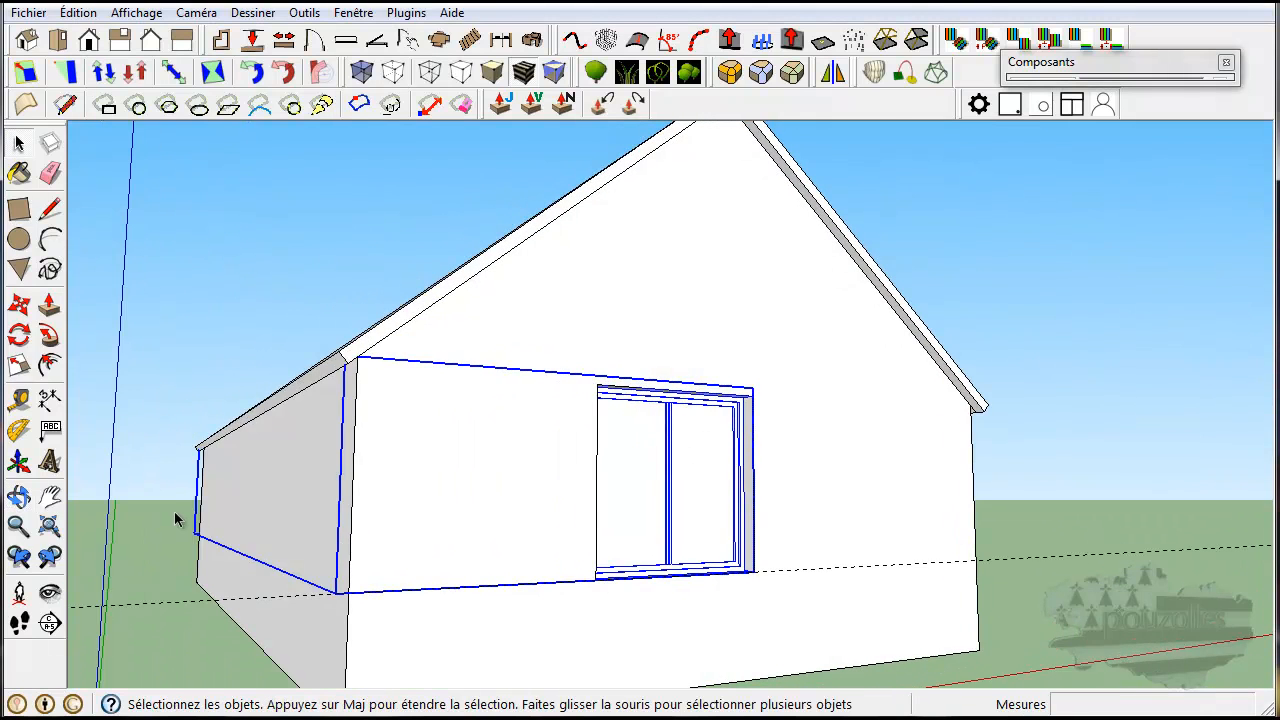
scroll(176, 517, up, 5)
middle_drag(194, 520, 809, 423)
scroll(886, 160, up, 4)
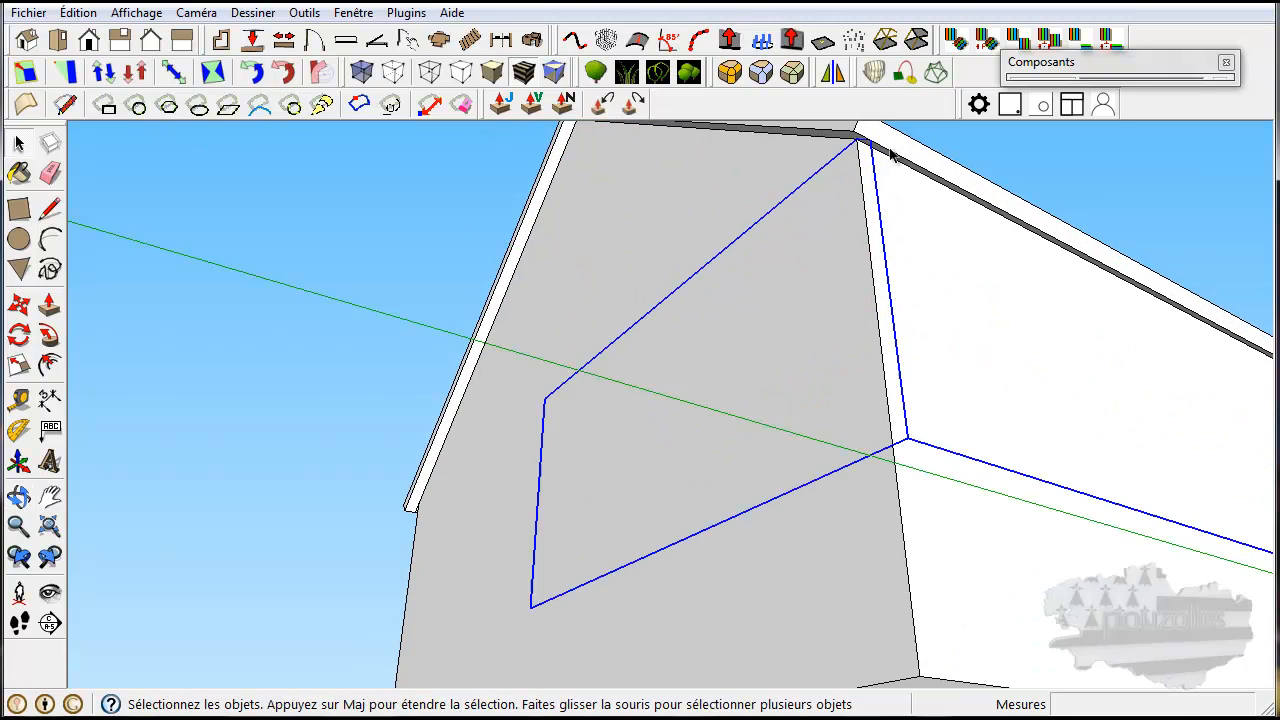
scroll(884, 155, up, 1)
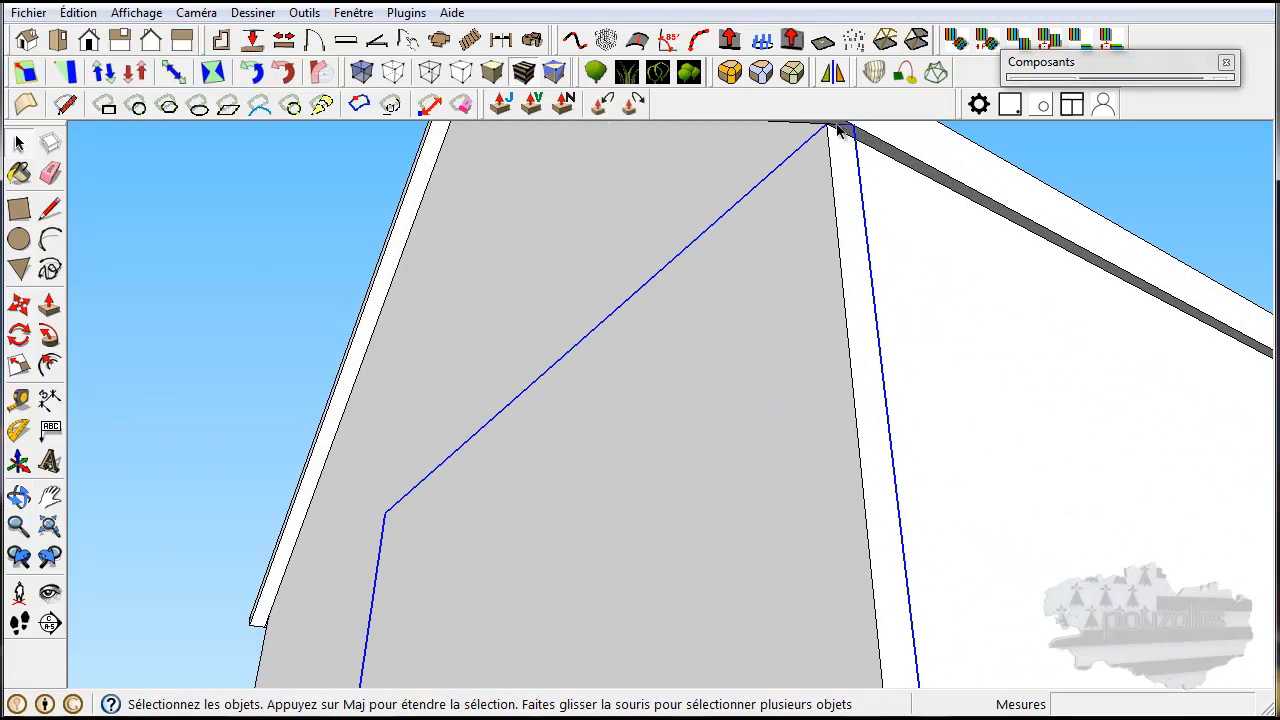
scroll(866, 230, down, 2)
scroll(928, 420, down, 3)
middle_drag(949, 420, 516, 446)
scroll(800, 480, down, 5)
middle_drag(1065, 459, 515, 544)
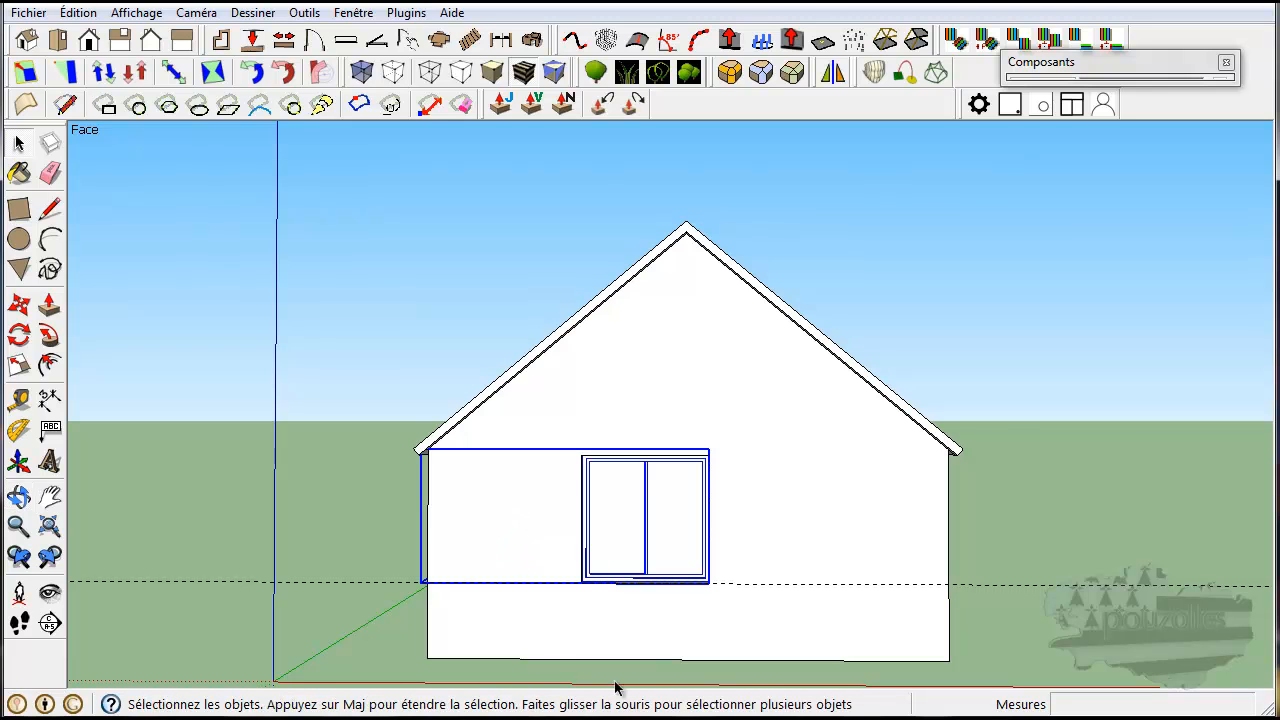
Insert a second fenetre pvc component in the gable wall beside the existing window, with its base on the guide line
scroll(680, 584, up, 4)
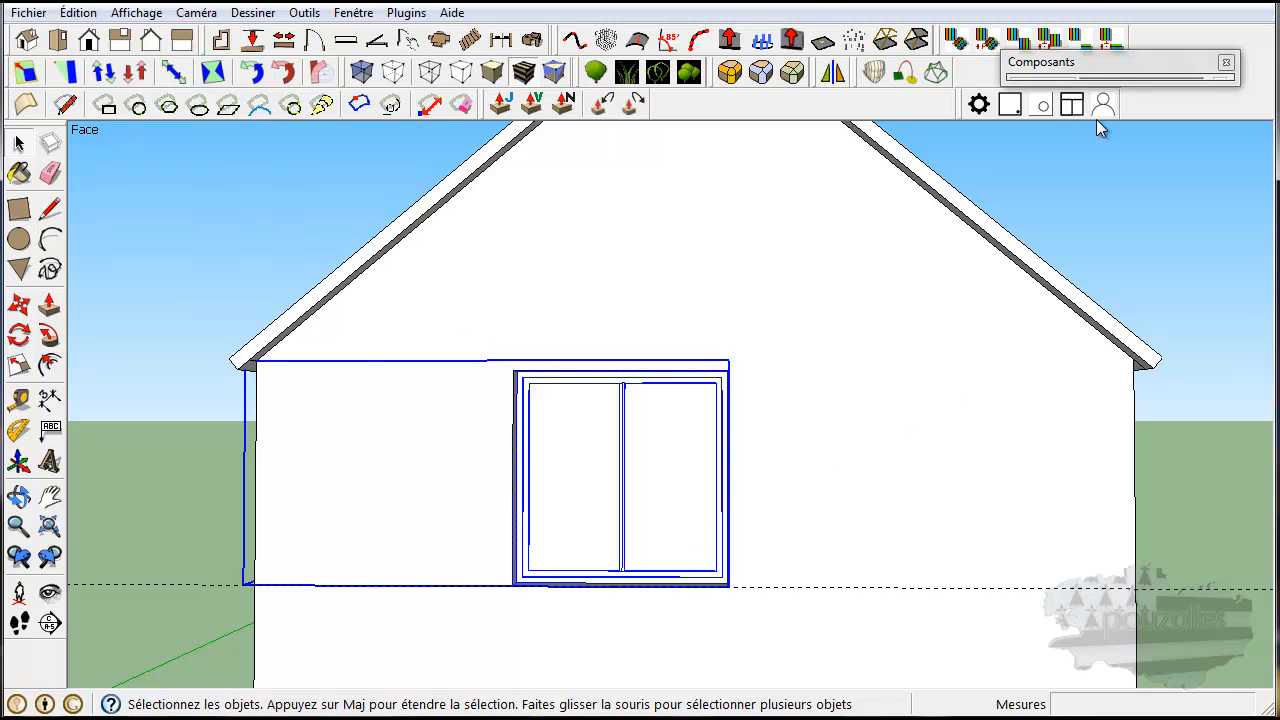
drag(1120, 73, 1126, 151)
click(1122, 152)
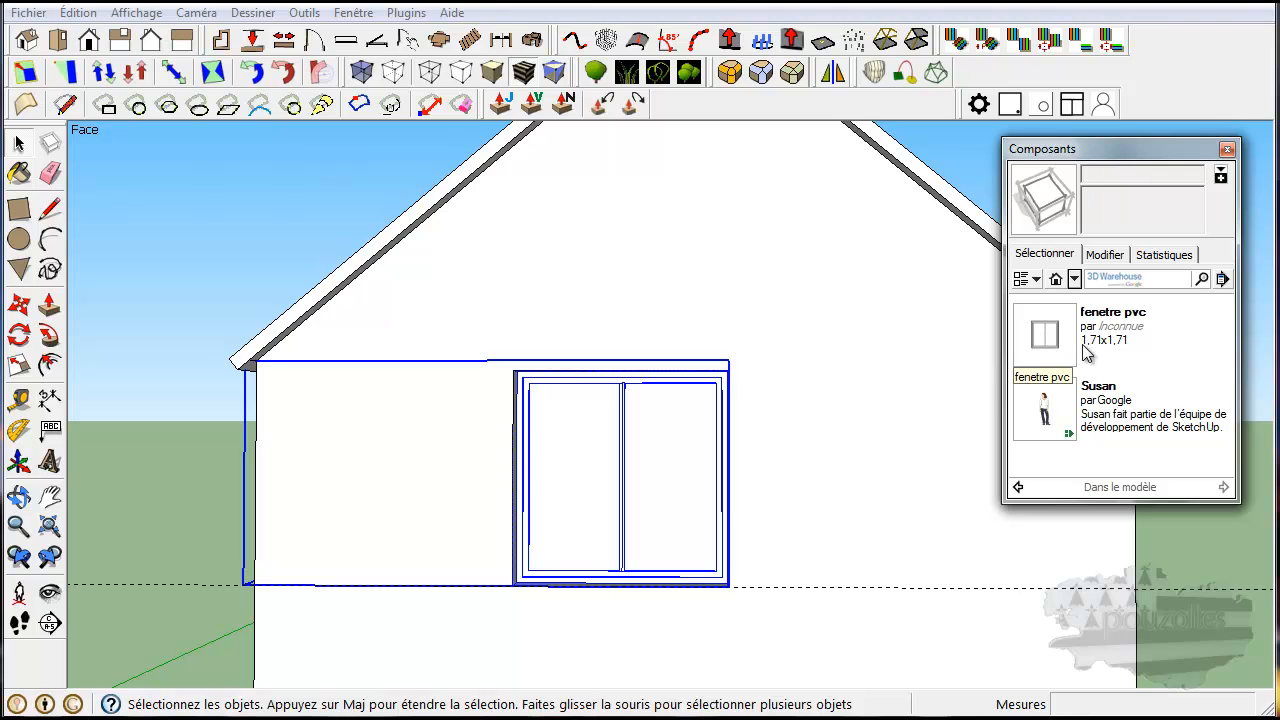
click(1052, 340)
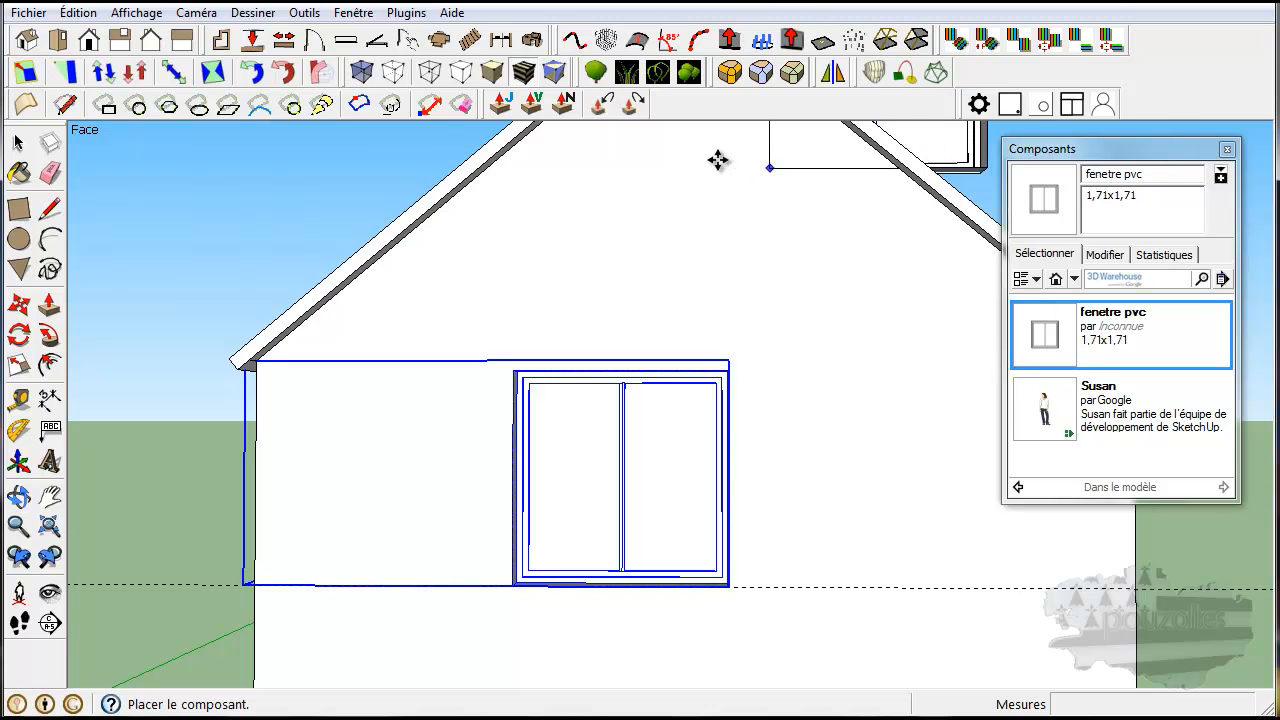
click(769, 584)
Insert another fenetre pvc component in the long side wall near the gable corner
middle_drag(1053, 640, 1014, 651)
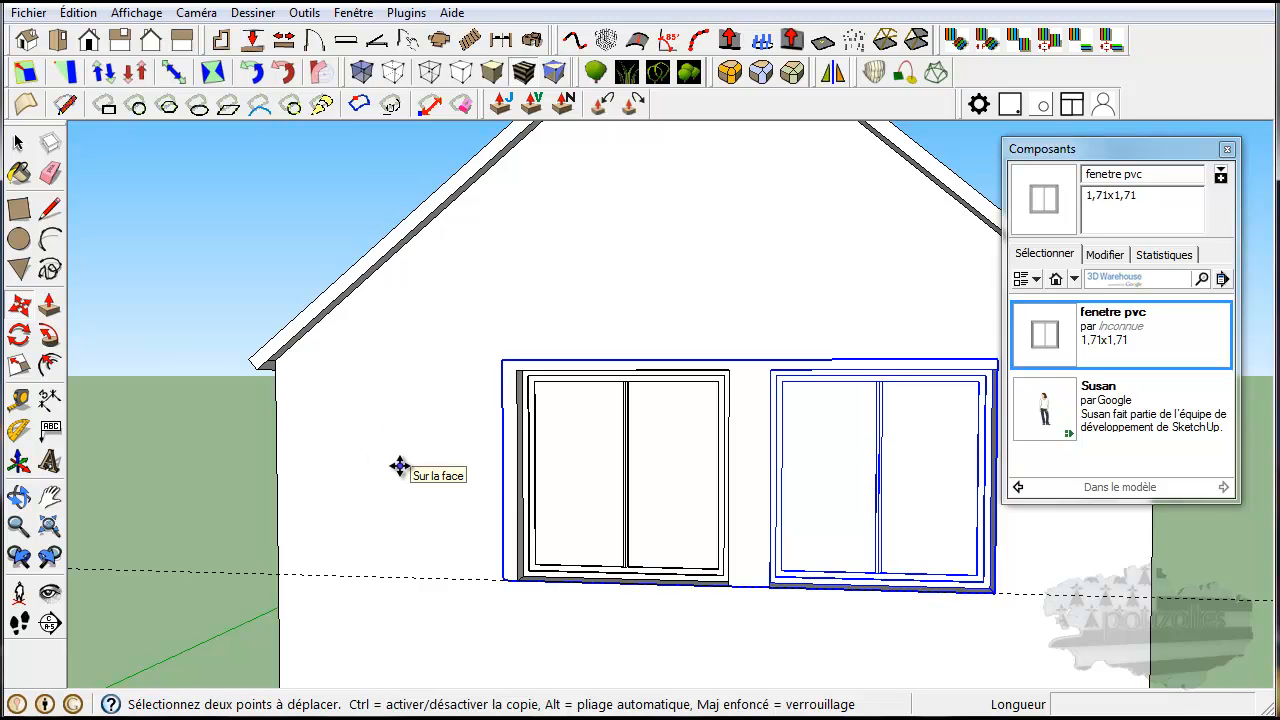
middle_drag(432, 466, 480, 586)
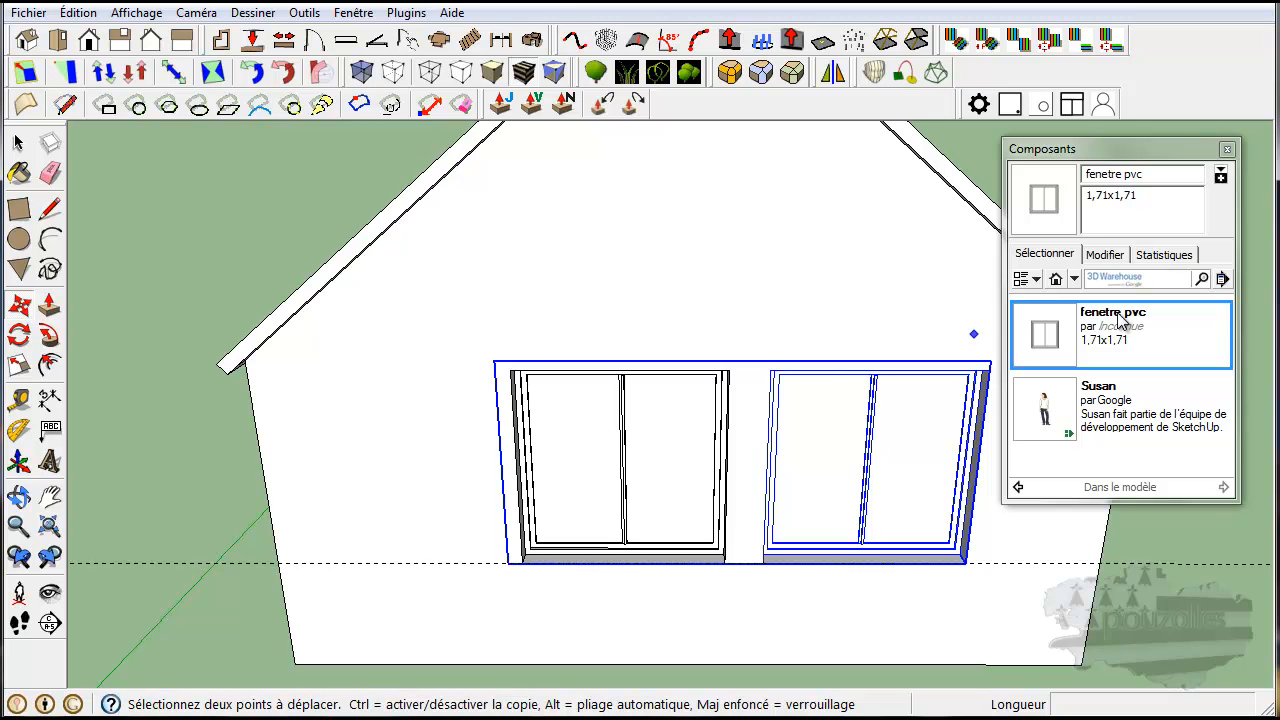
middle_drag(150, 276, 409, 471)
middle_drag(277, 523, 826, 479)
click(1043, 340)
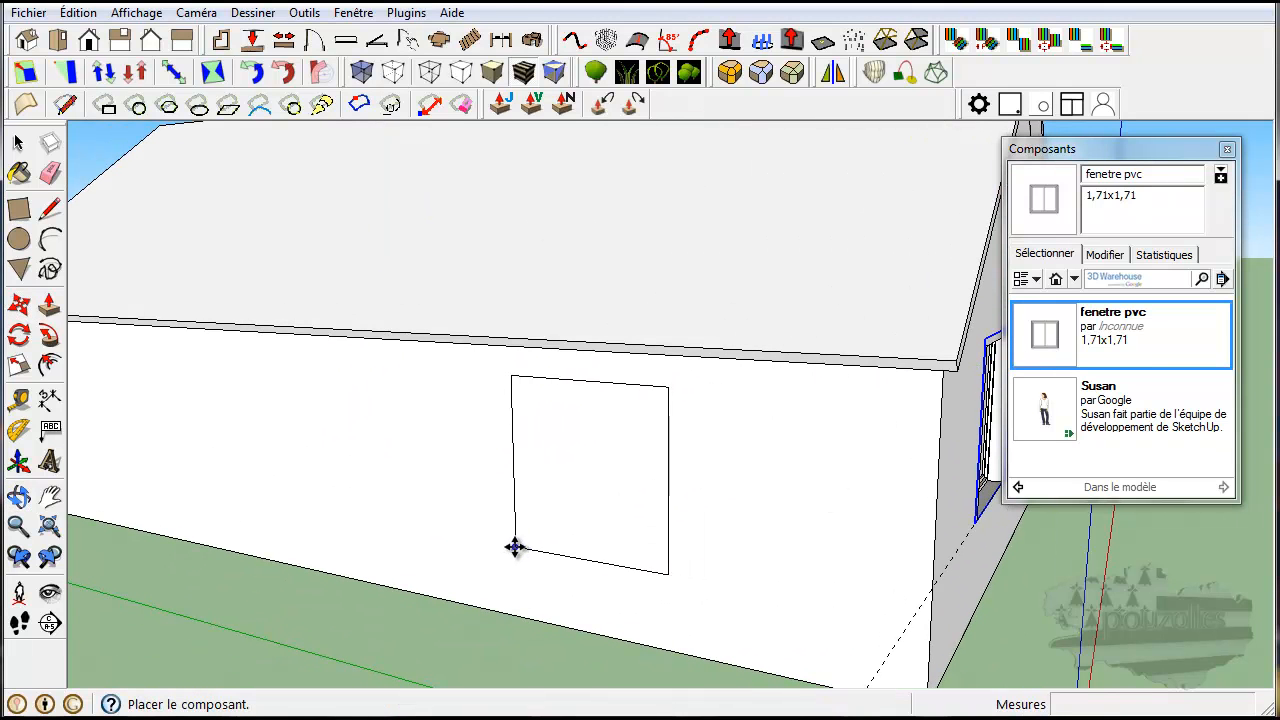
click(662, 579)
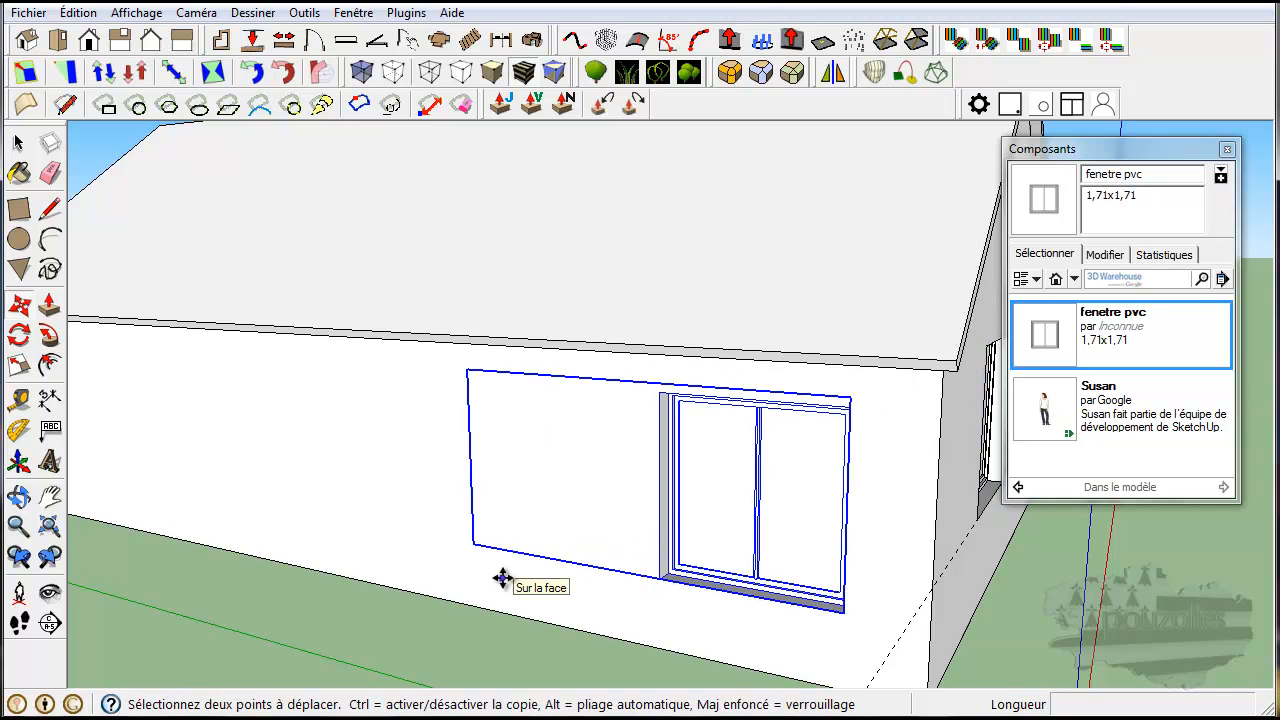
Undo both component insertions, the component creation and the window modelled in the gable wall
scroll(502, 578, down, 4)
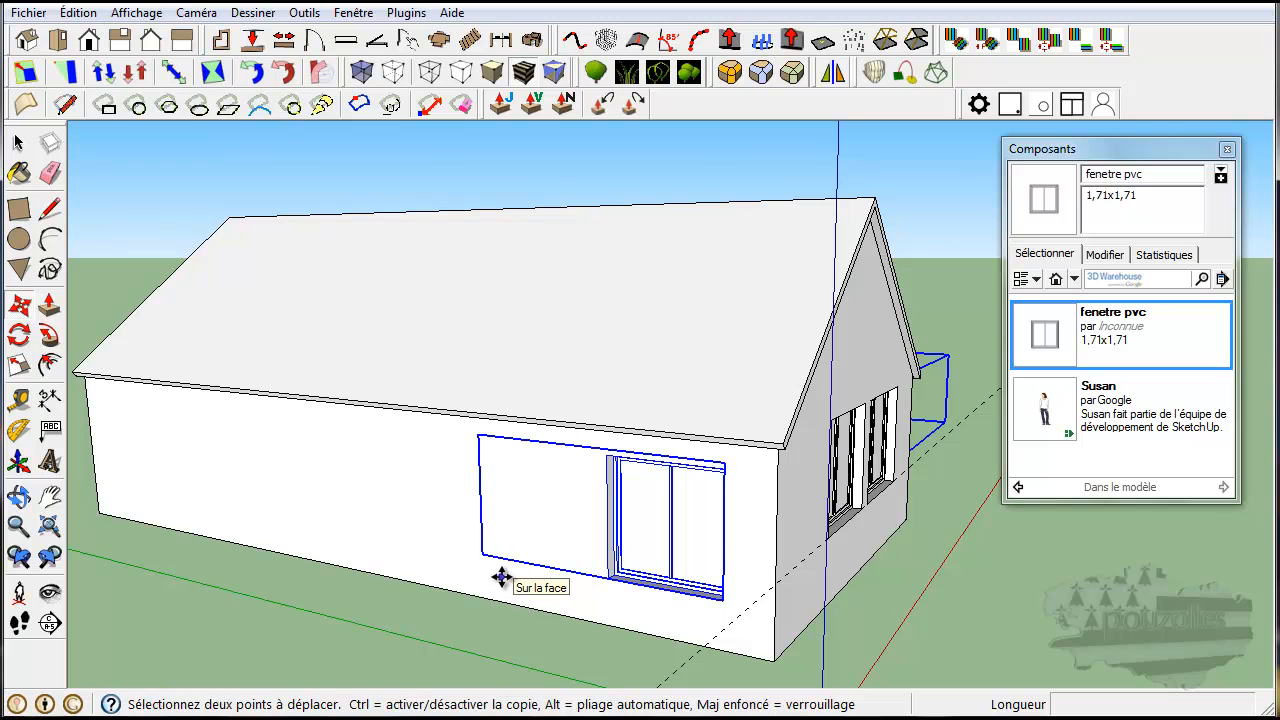
key(ctrl+z)
key(ctrl+z)
key(ctrl+z)
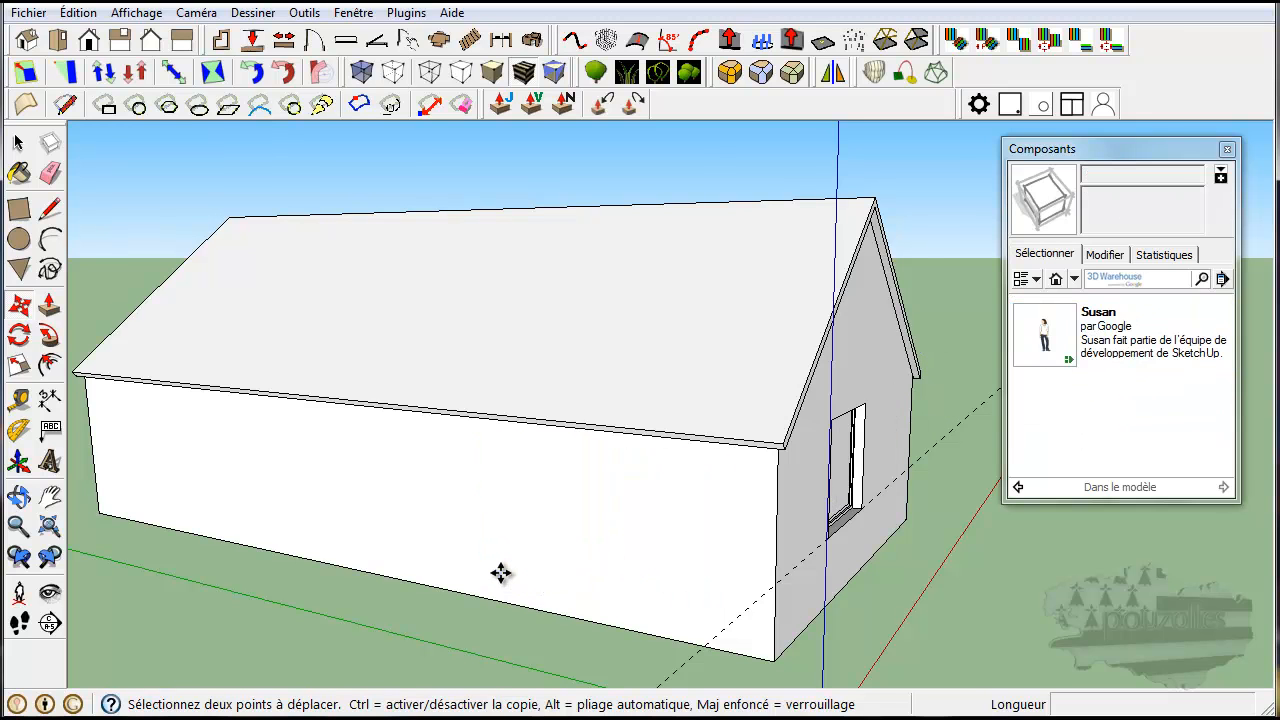
key(ctrl+z)
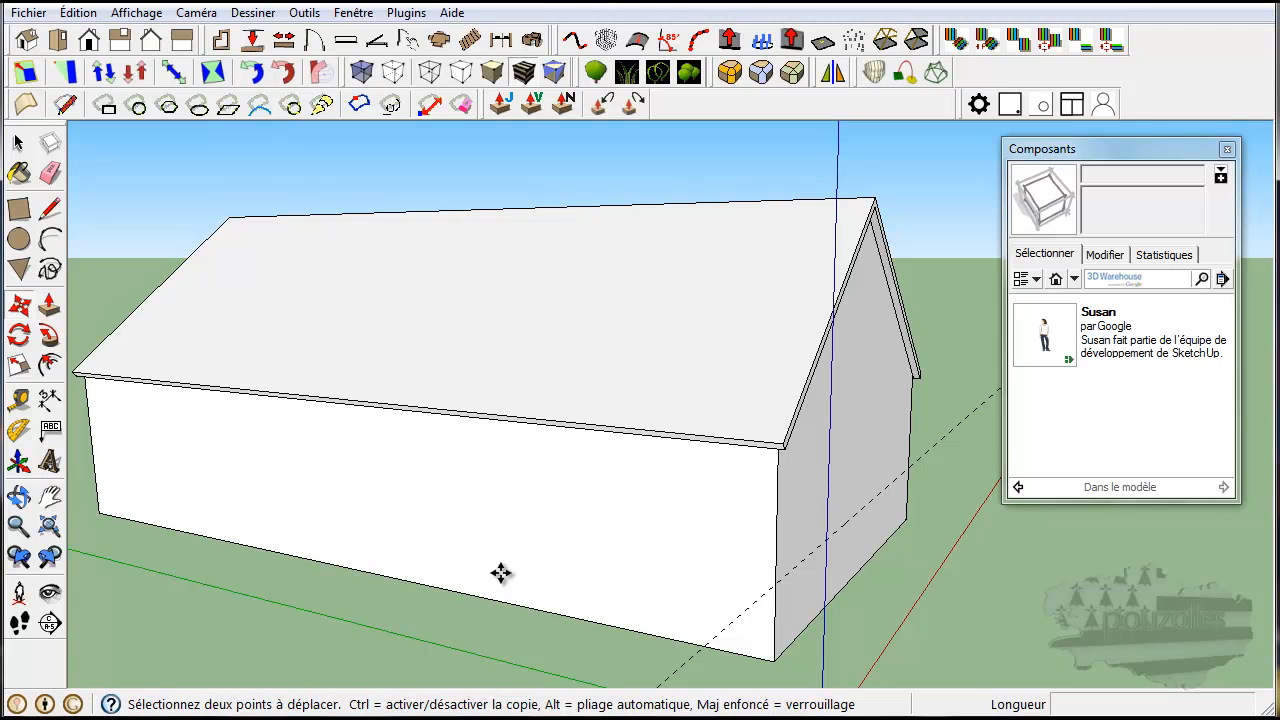
Bring the long side wall into view, collapse the component browser and move it clear of the wall
middle_drag(908, 563, 980, 490)
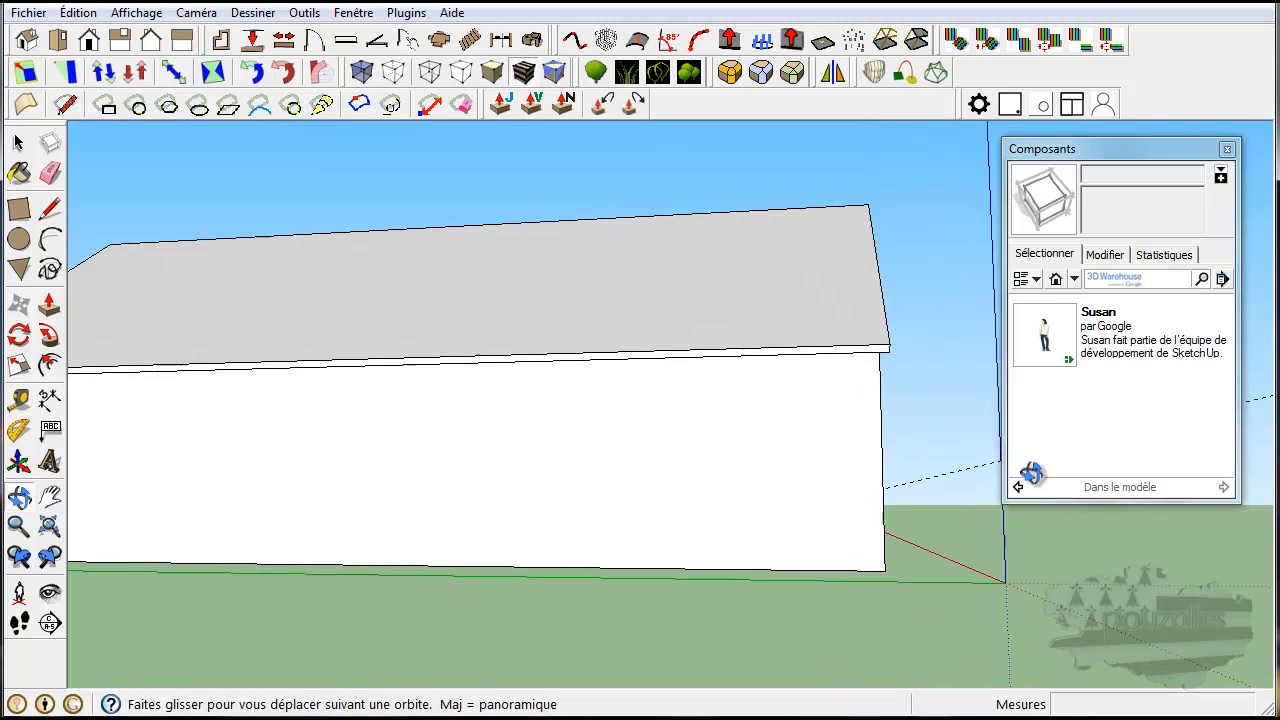
scroll(309, 514, up, 3)
shift+middle_drag(322, 520, 440, 540)
scroll(447, 540, down, 1)
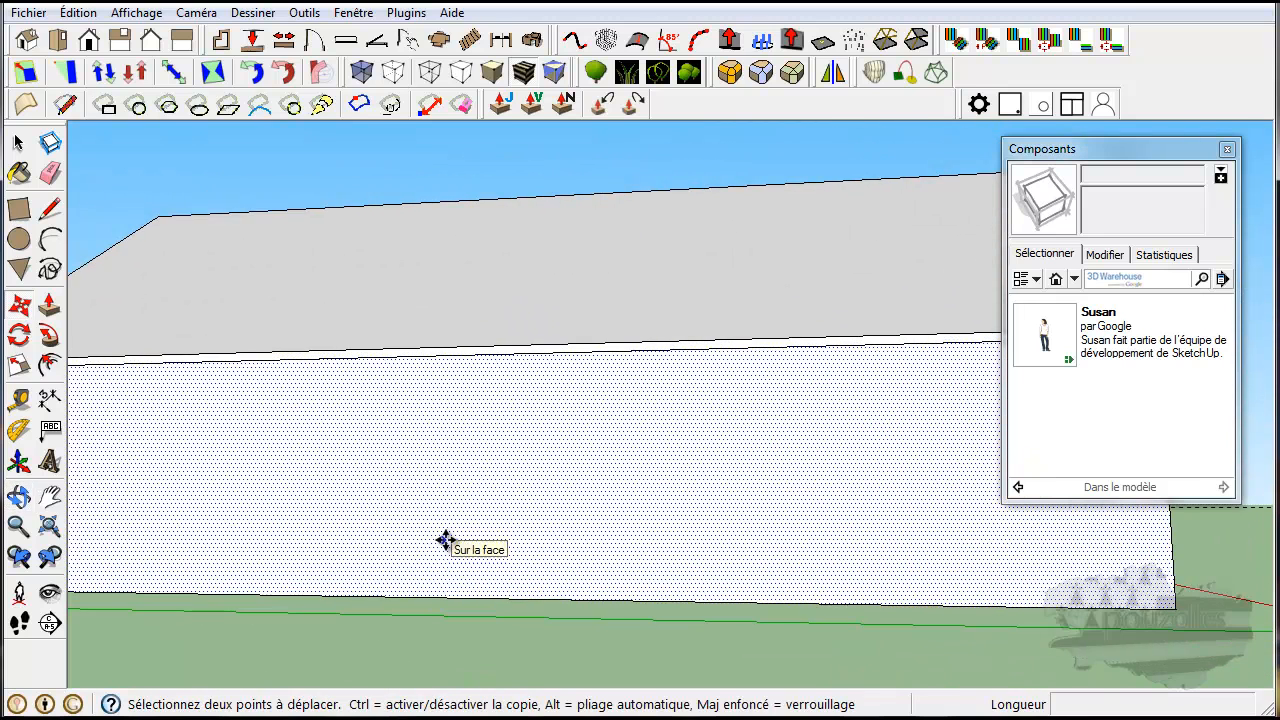
click(1175, 151)
click(1177, 155)
click(1150, 160)
click(1151, 158)
drag(1150, 151, 1180, 50)
click(1180, 50)
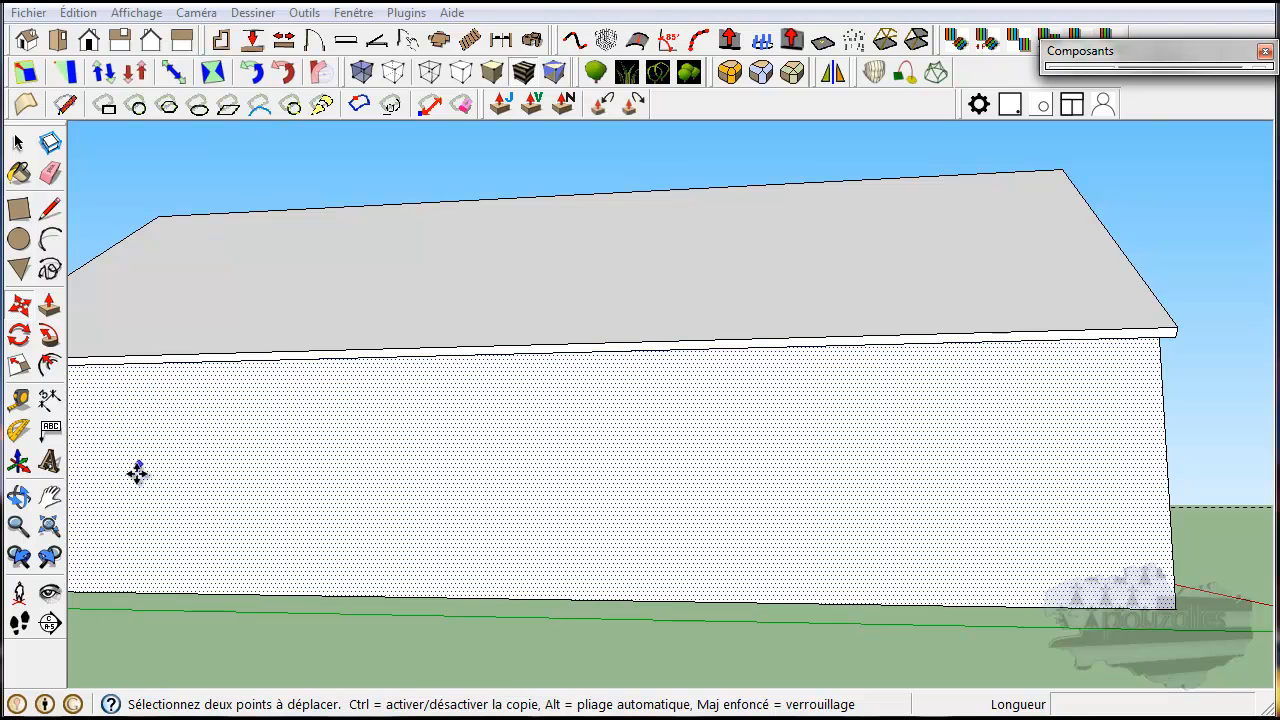
Draw a rectangle about 2.17 by 2.12 m on the long side wall, with its base on the wall's bottom edge
click(20, 210)
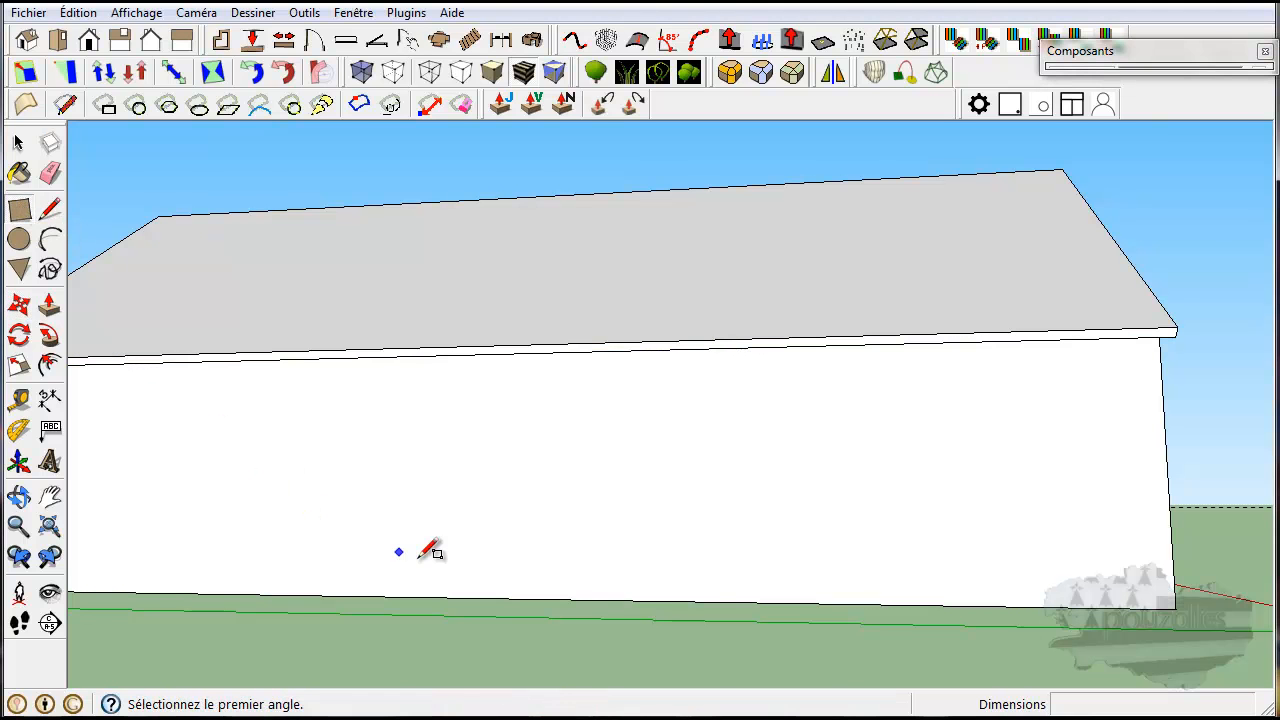
scroll(430, 550, up, 3)
click(483, 597)
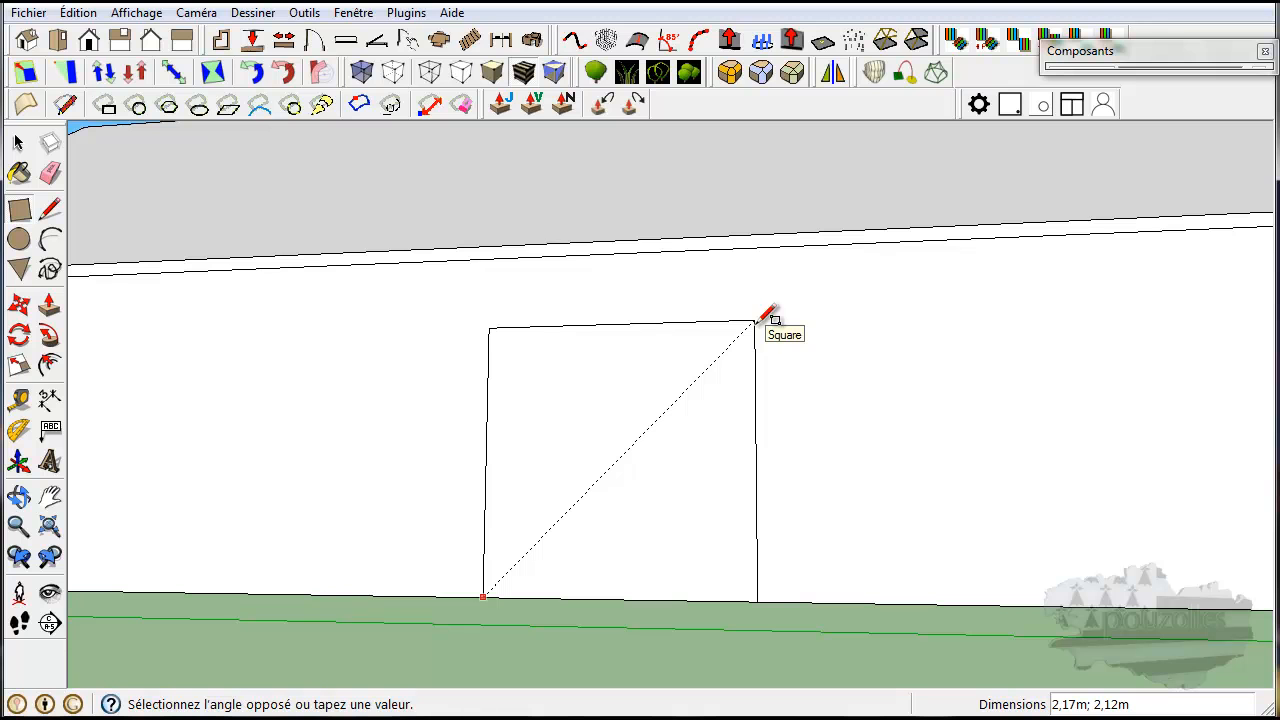
click(761, 314)
Push the rectangle about 0.16 m into the wall to form a recess
middle_drag(583, 590, 737, 643)
scroll(737, 645, down, 2)
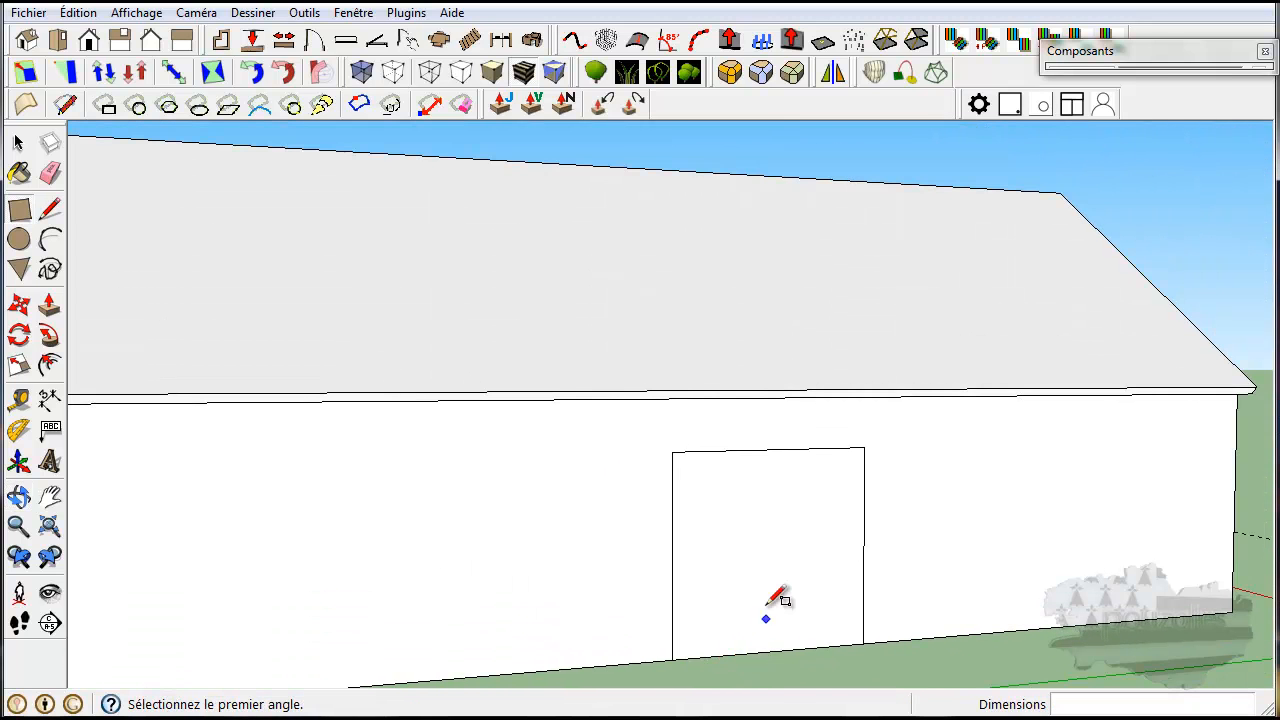
shift+middle_drag(771, 600, 648, 592)
scroll(685, 642, up, 2)
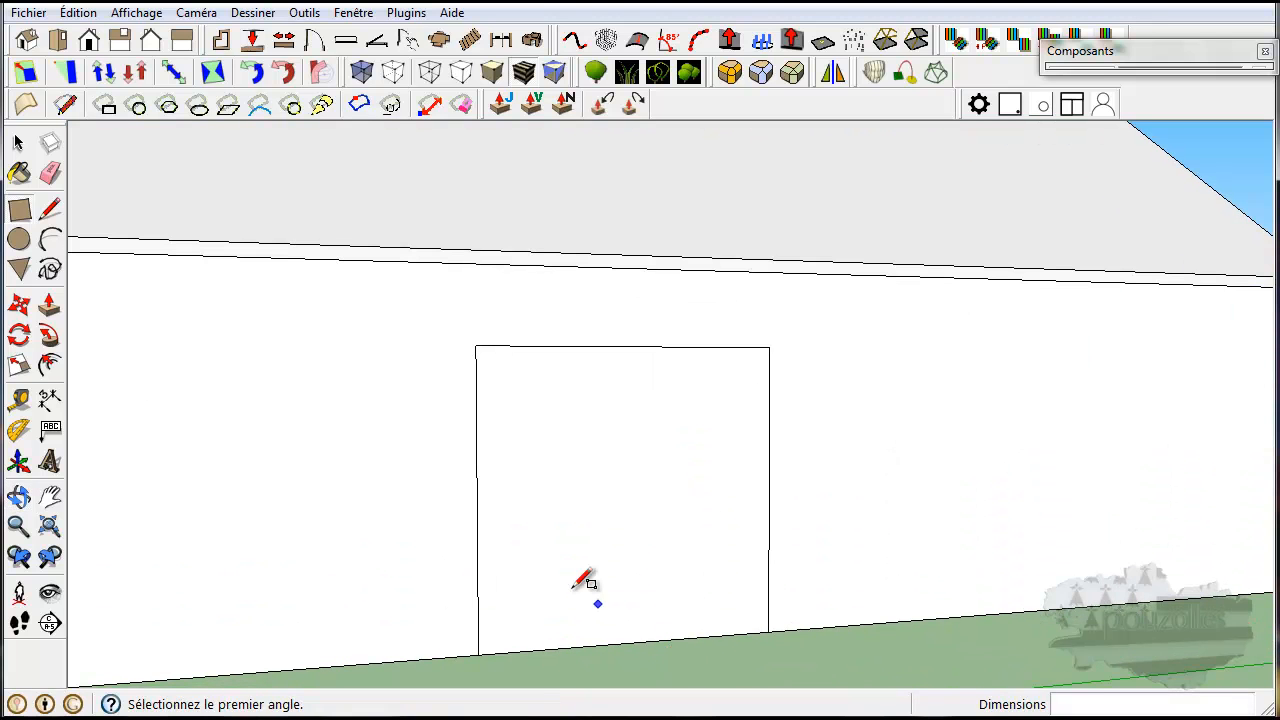
click(49, 305)
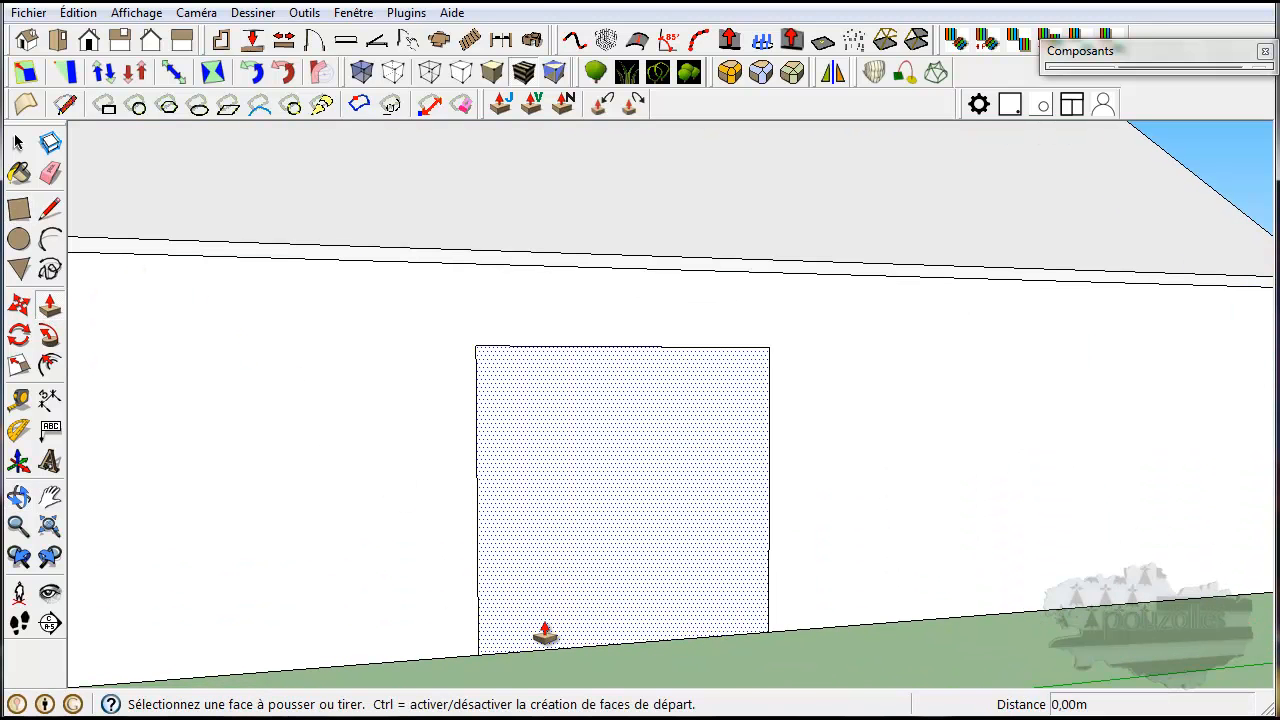
click(544, 632)
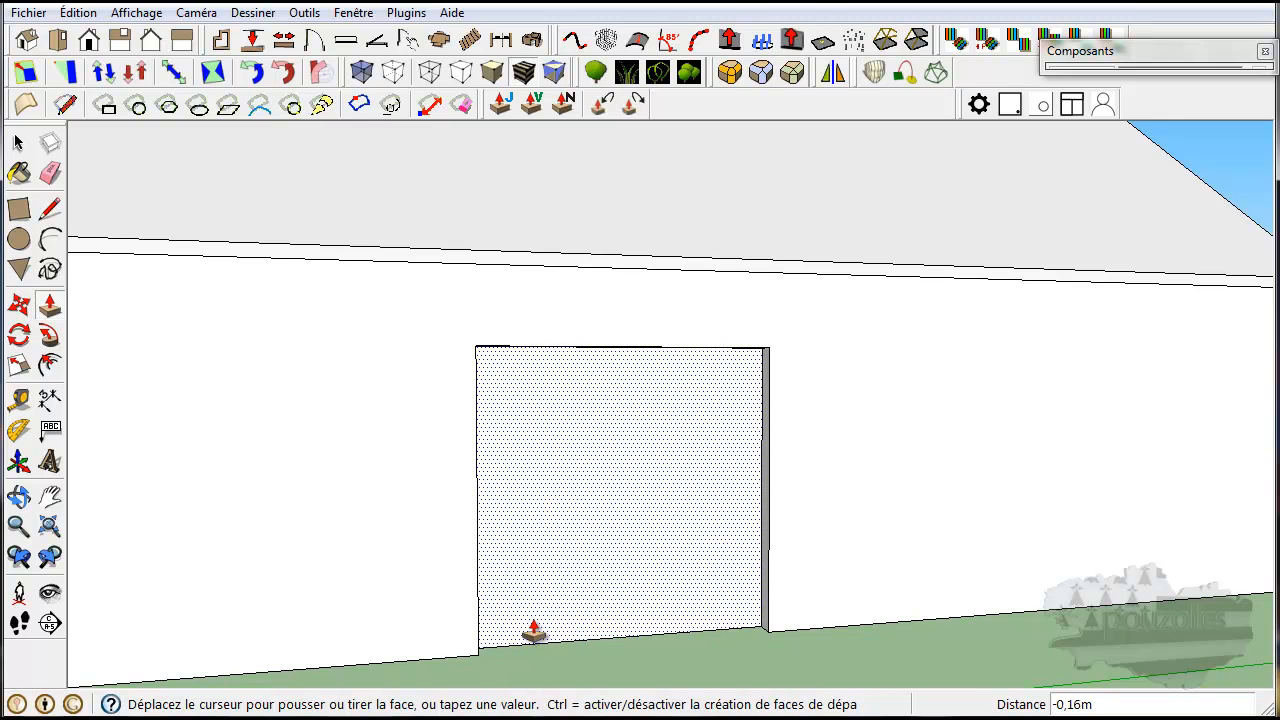
click(534, 628)
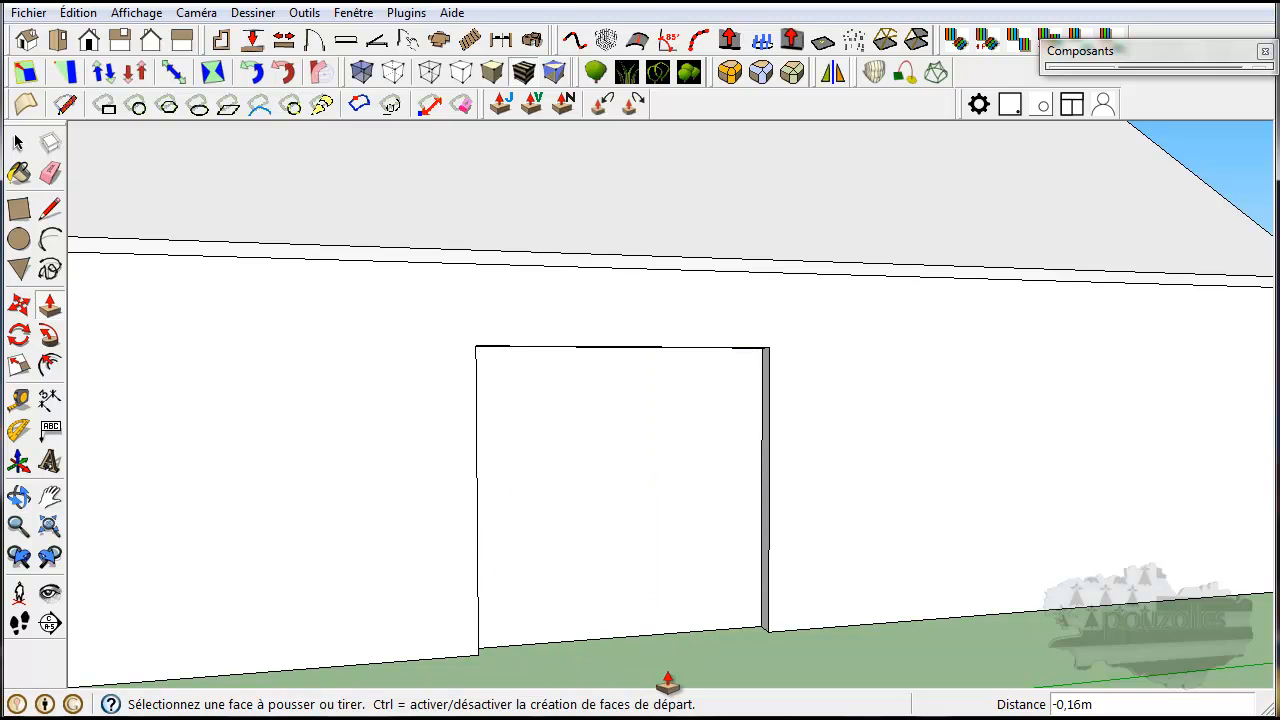
Offset the recessed face's outline a short distance inward to form a thin outer frame
middle_drag(678, 668, 586, 663)
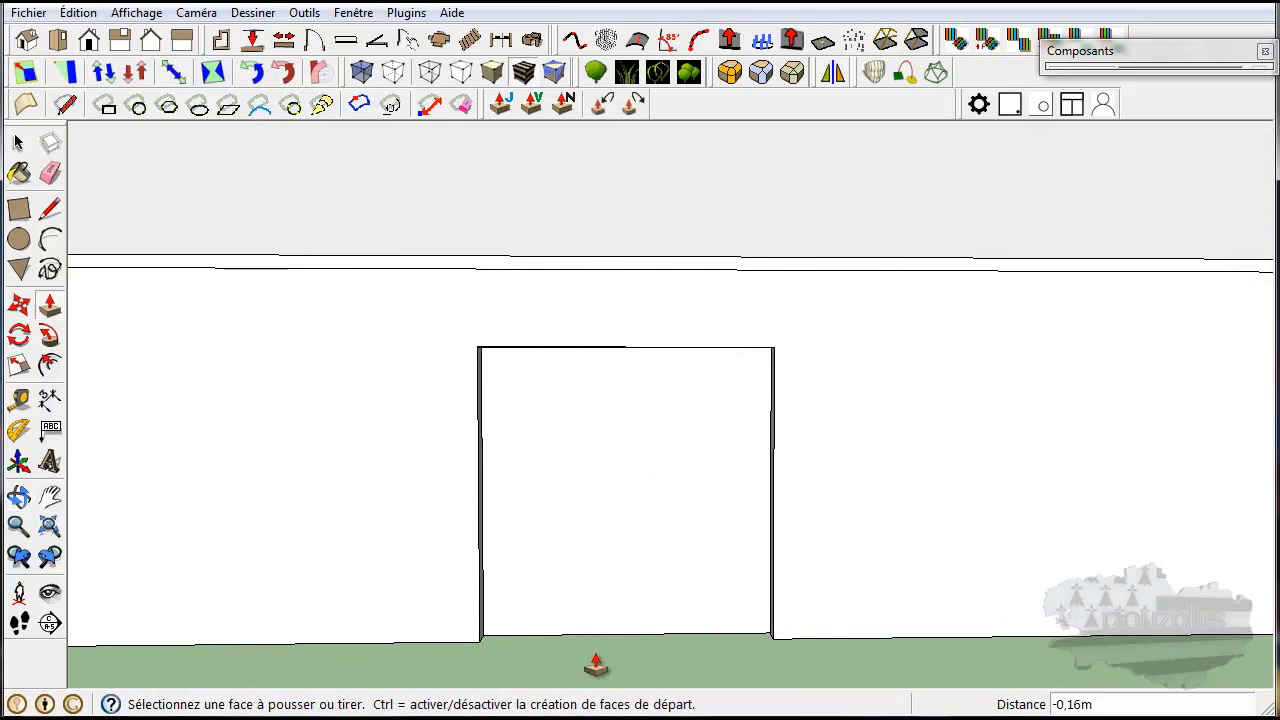
click(49, 365)
click(620, 508)
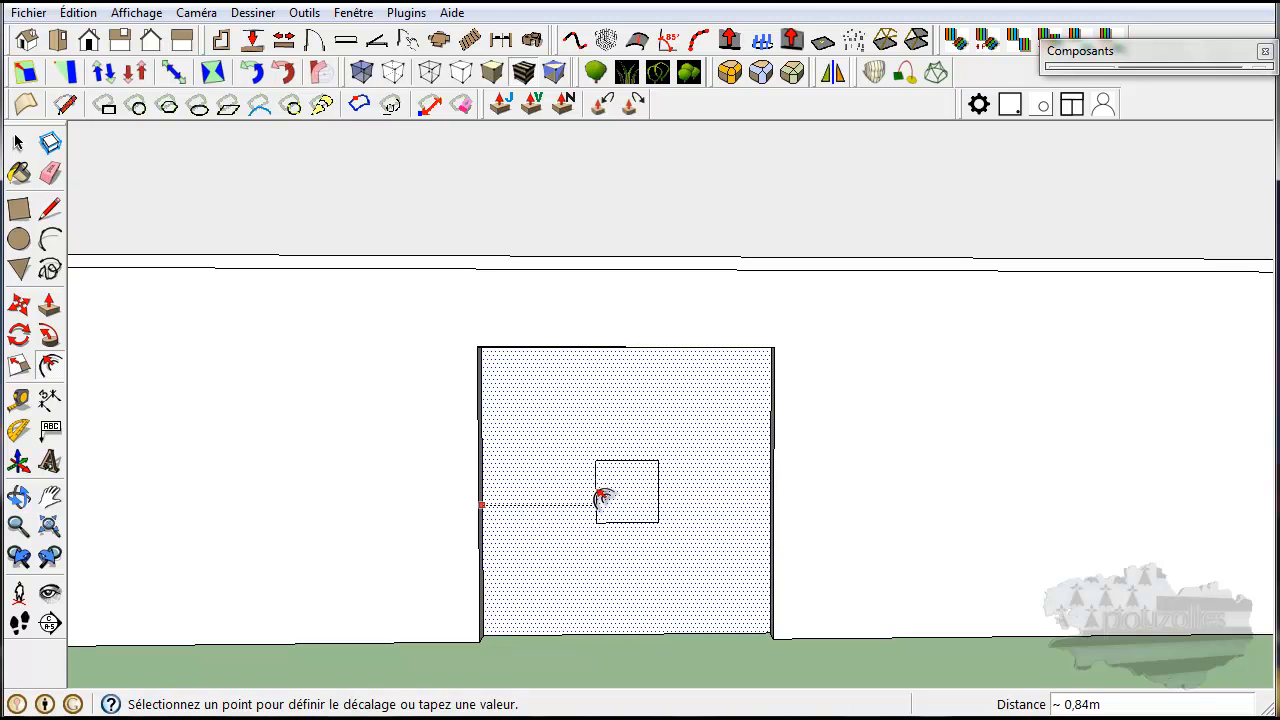
click(493, 505)
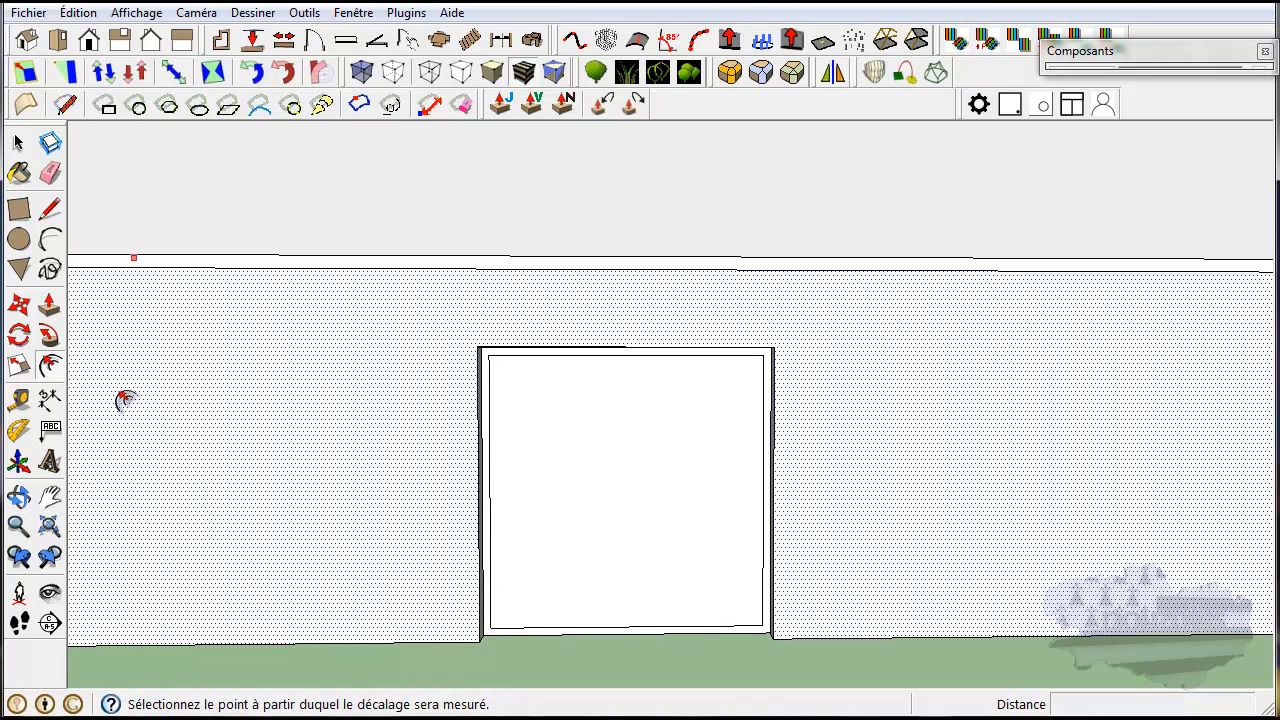
click(49, 305)
click(492, 507)
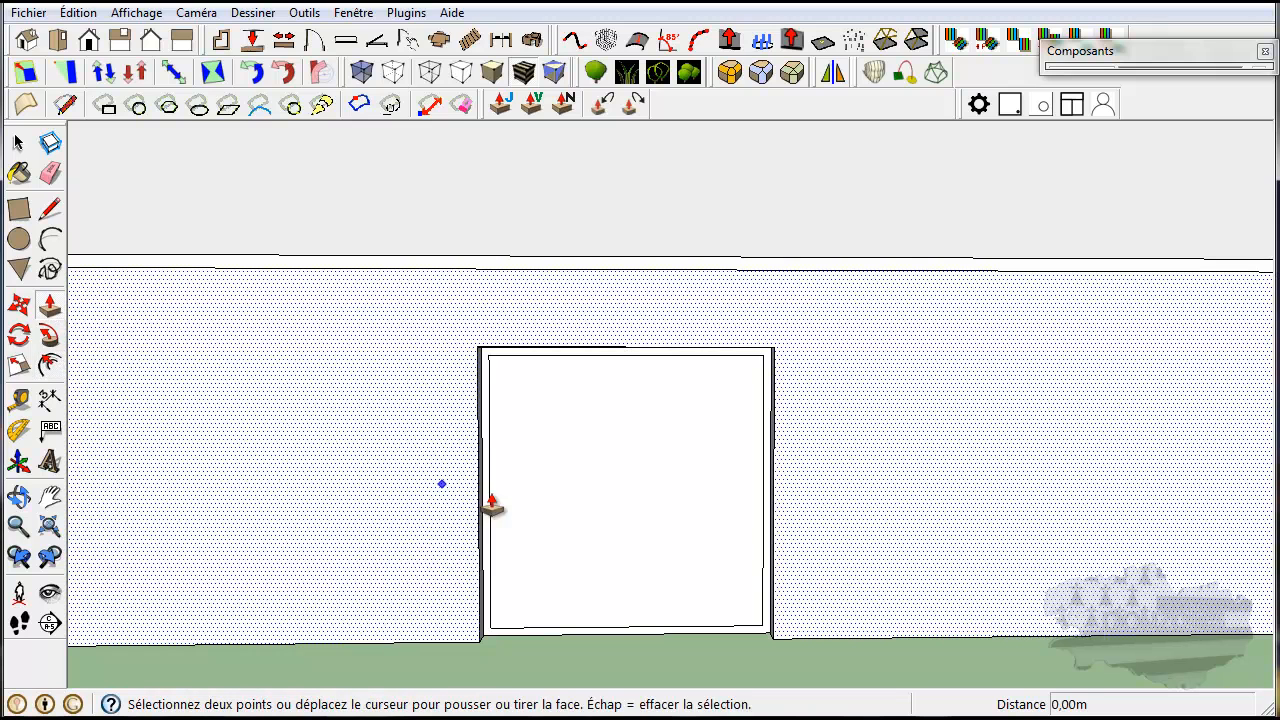
click(560, 512)
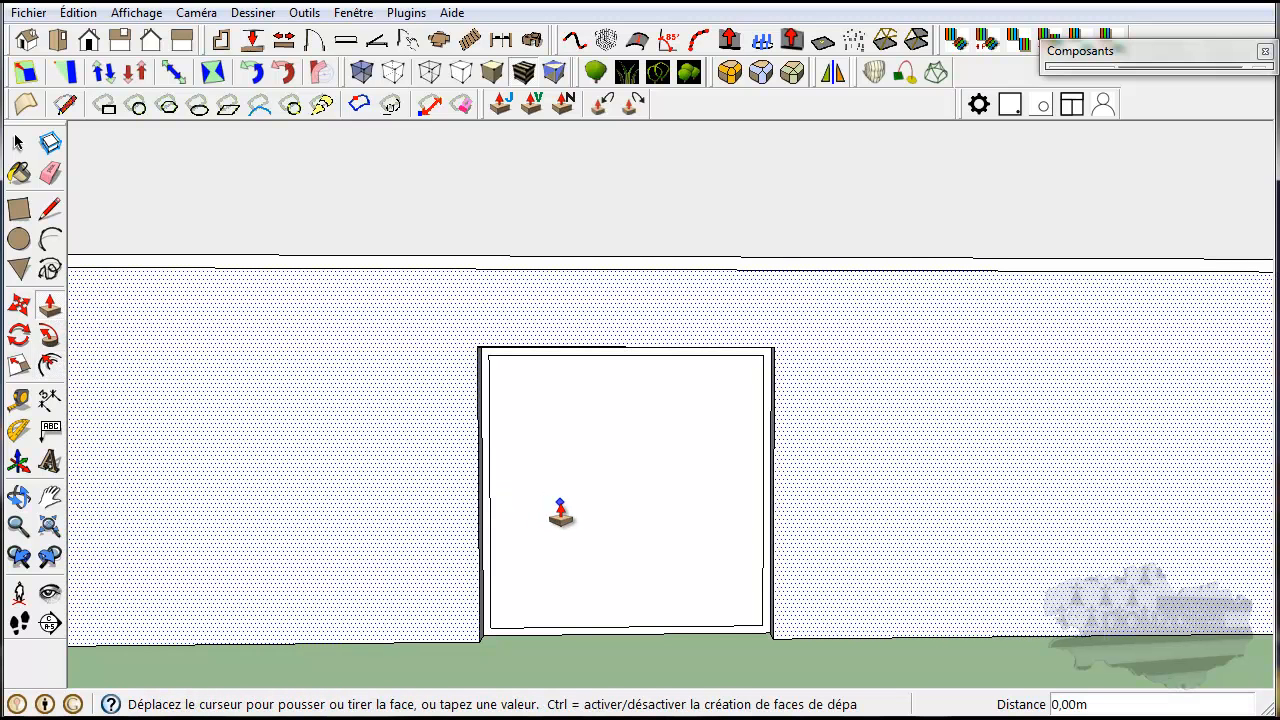
click(564, 514)
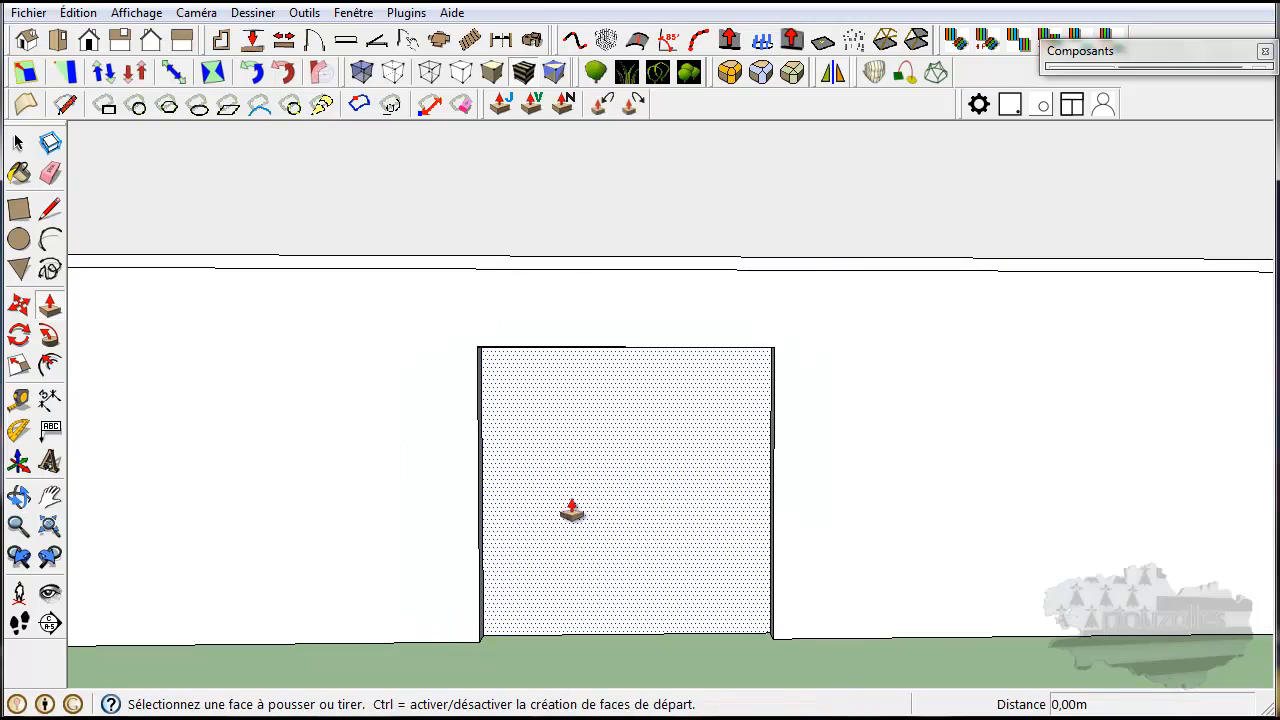
click(78, 12)
click(82, 58)
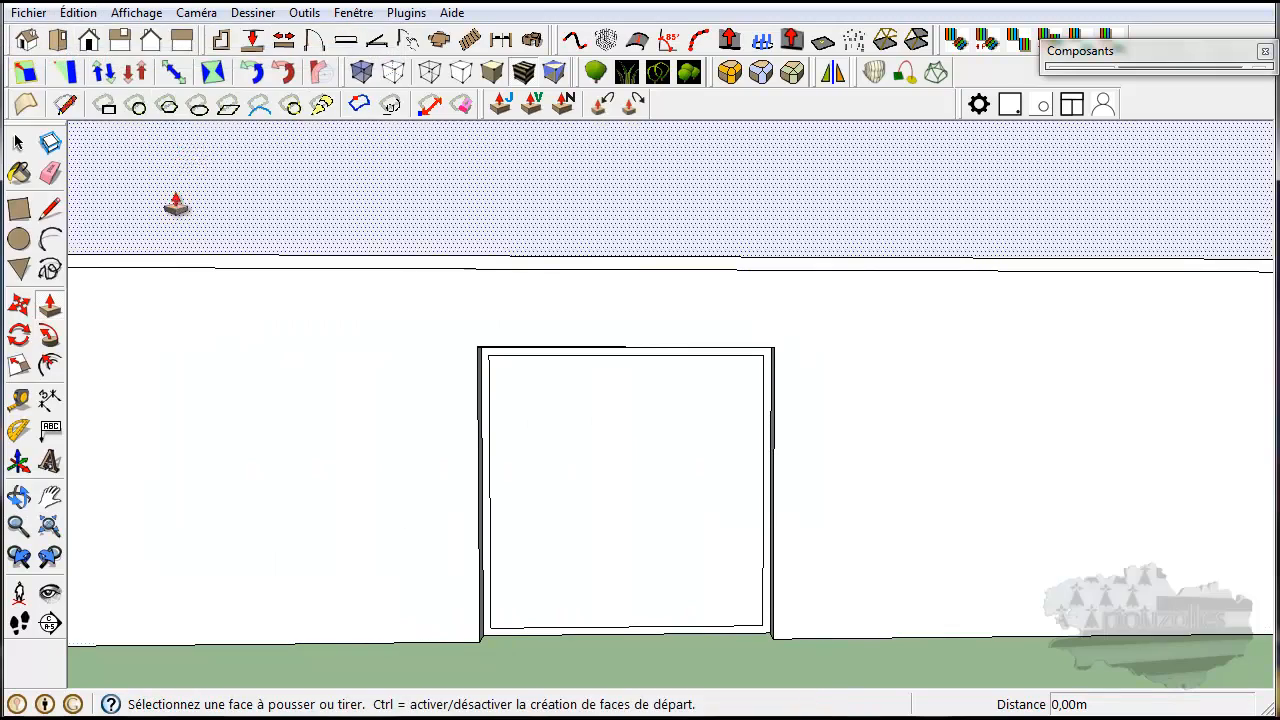
Push the panel inside the outer frame back by about 0.04 m
click(601, 512)
scroll(601, 512, up, 2)
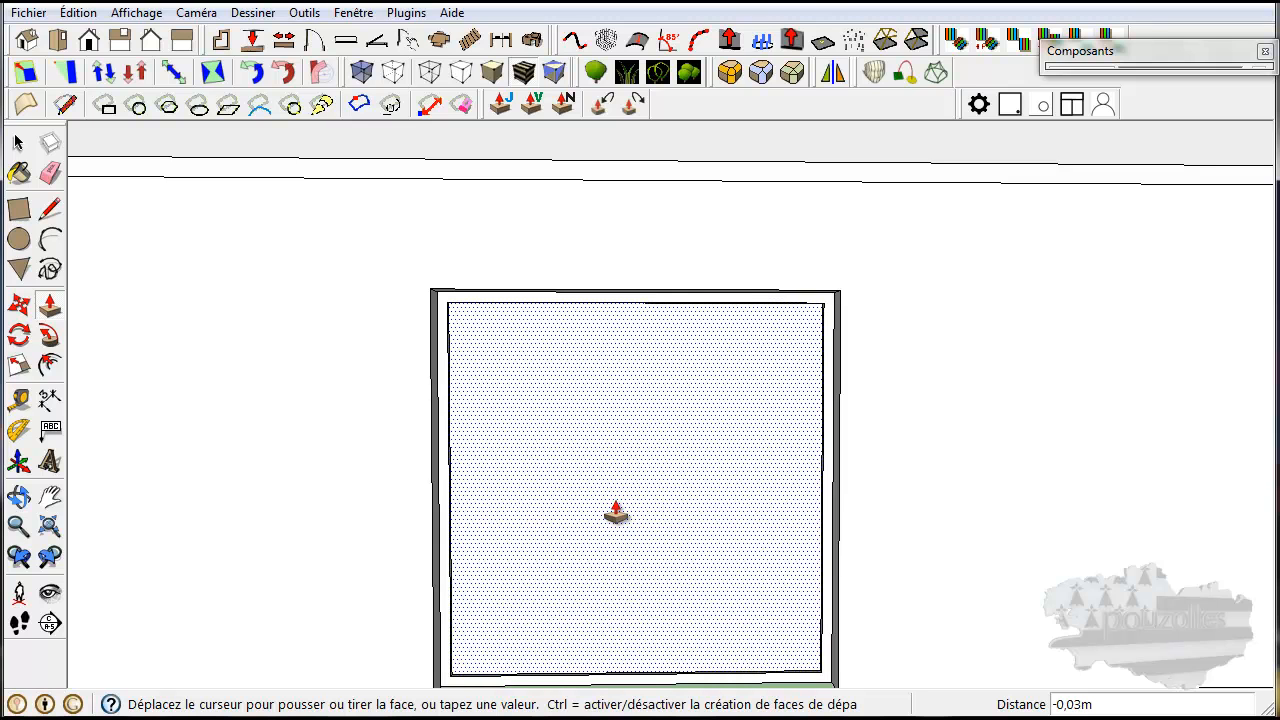
click(613, 510)
scroll(565, 532, down, 1)
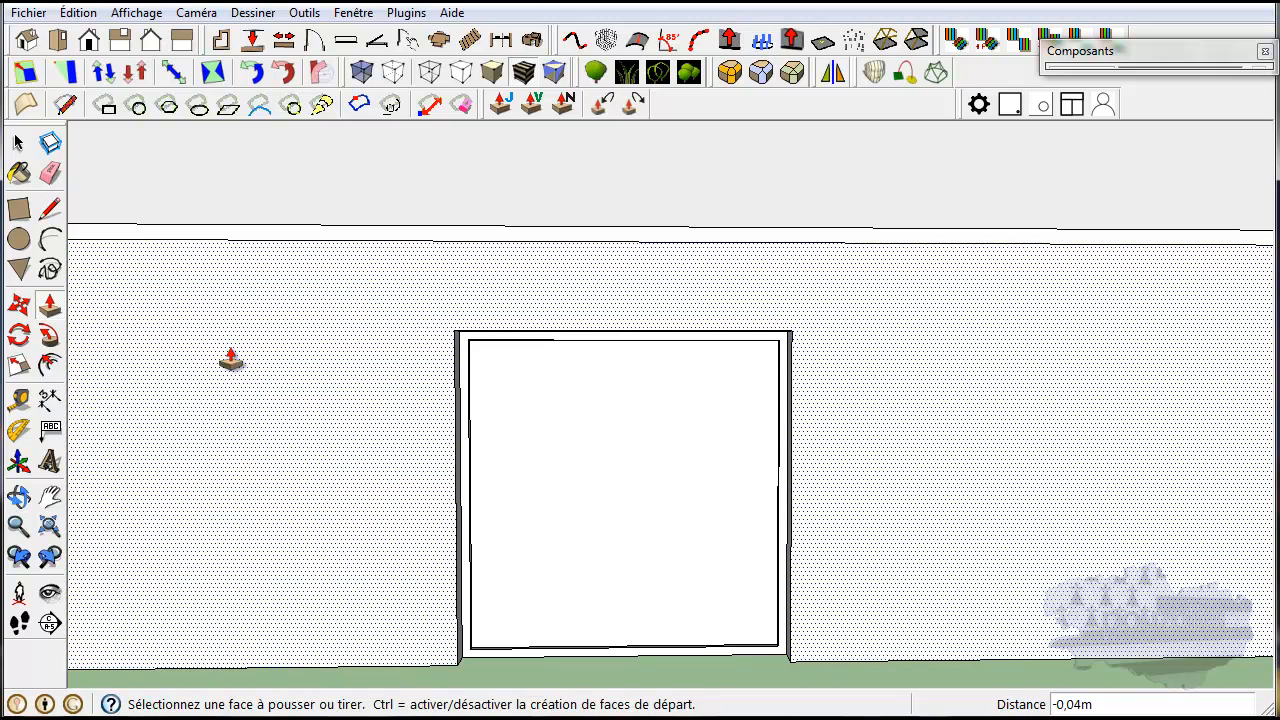
click(50, 208)
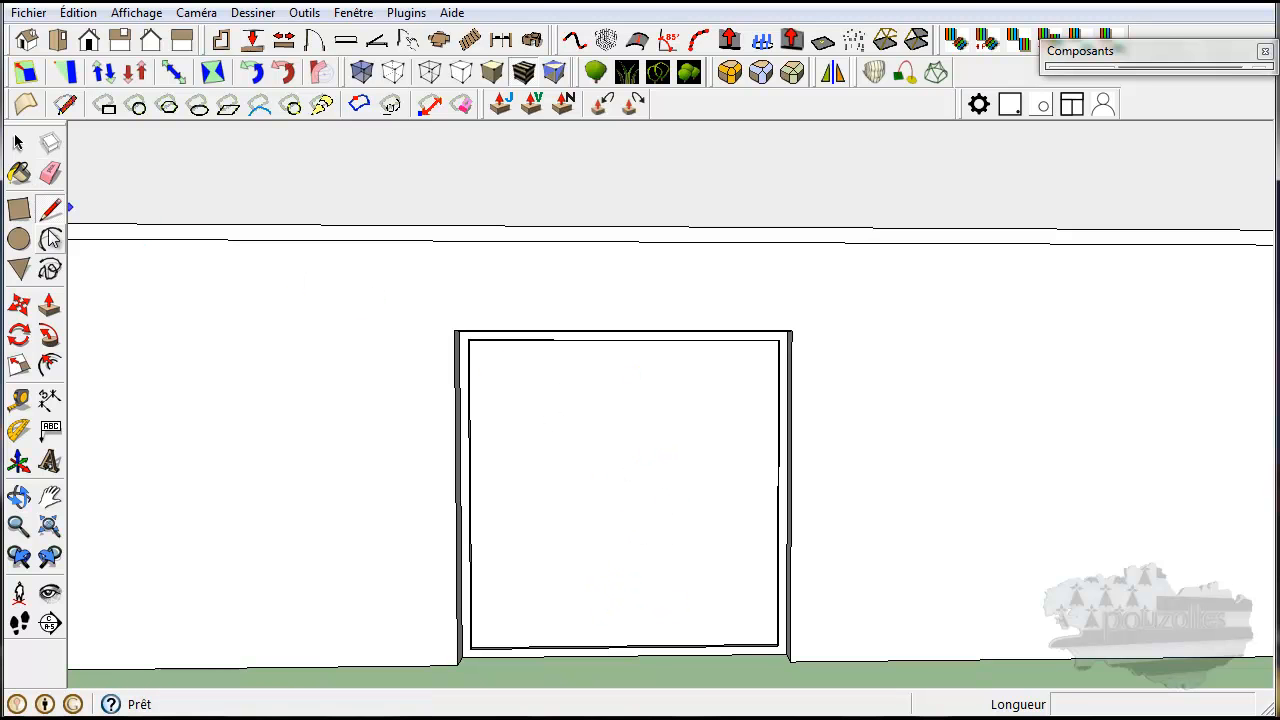
click(50, 305)
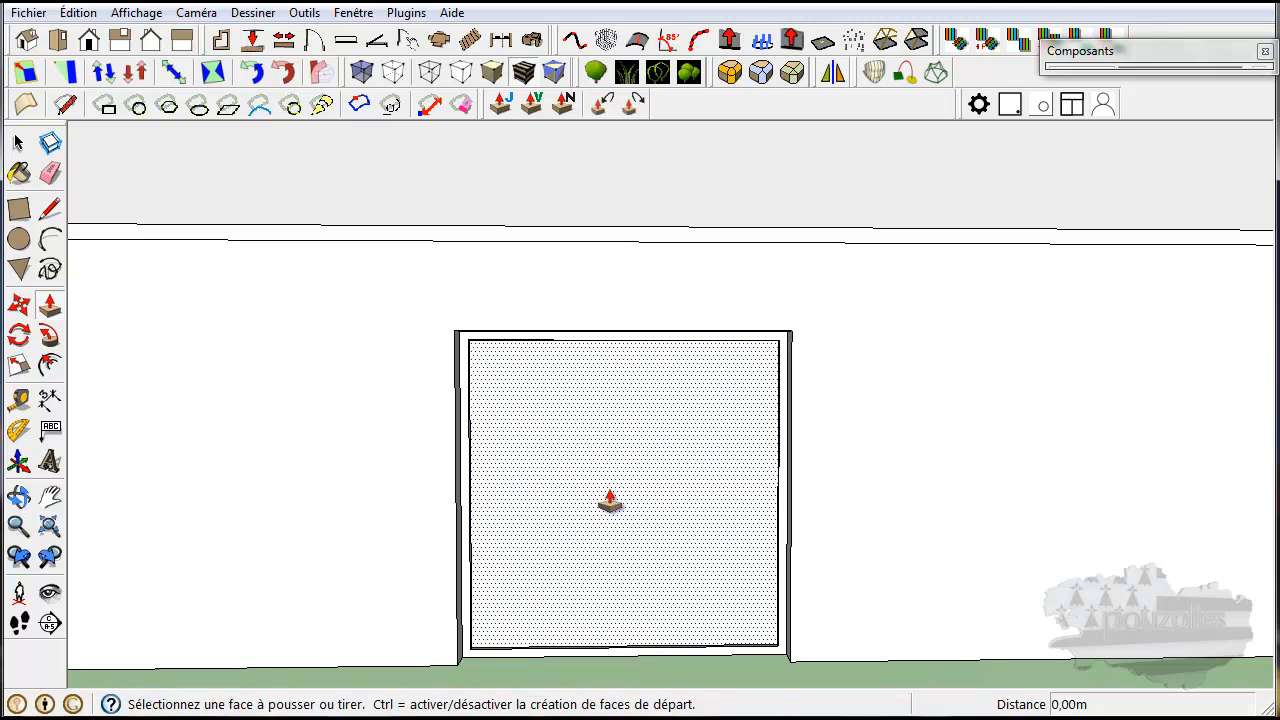
click(610, 502)
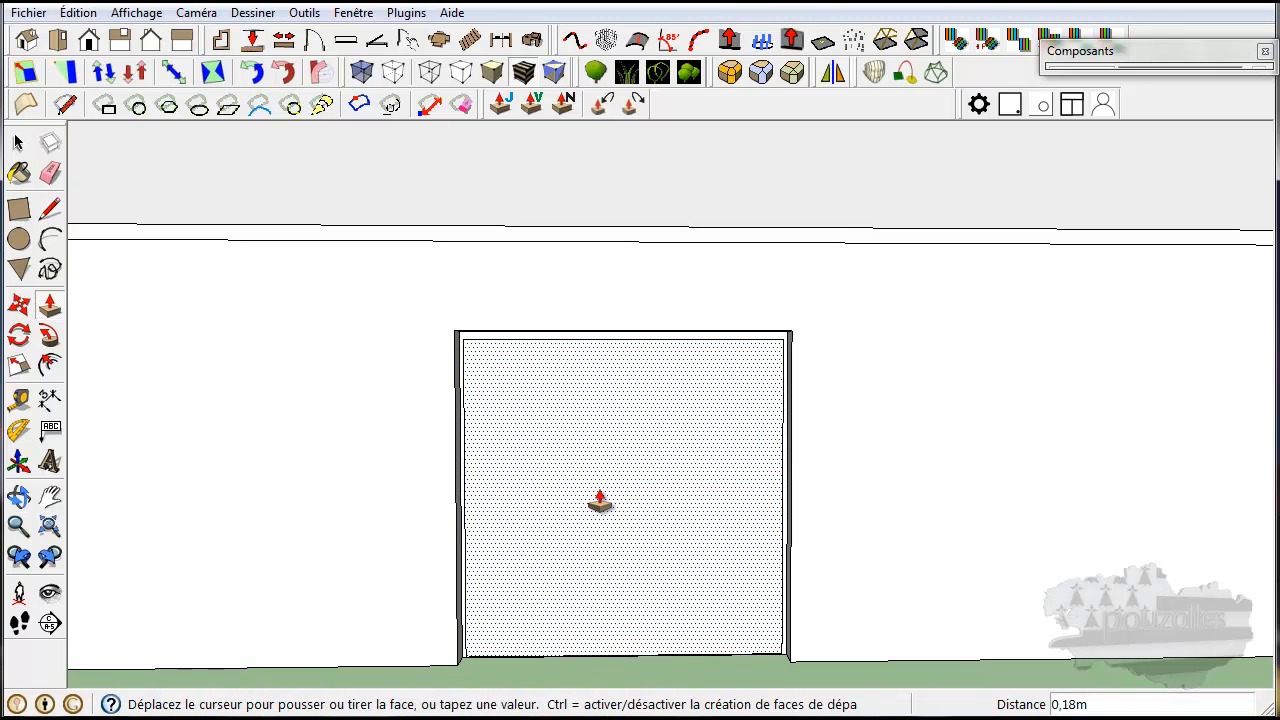
click(606, 502)
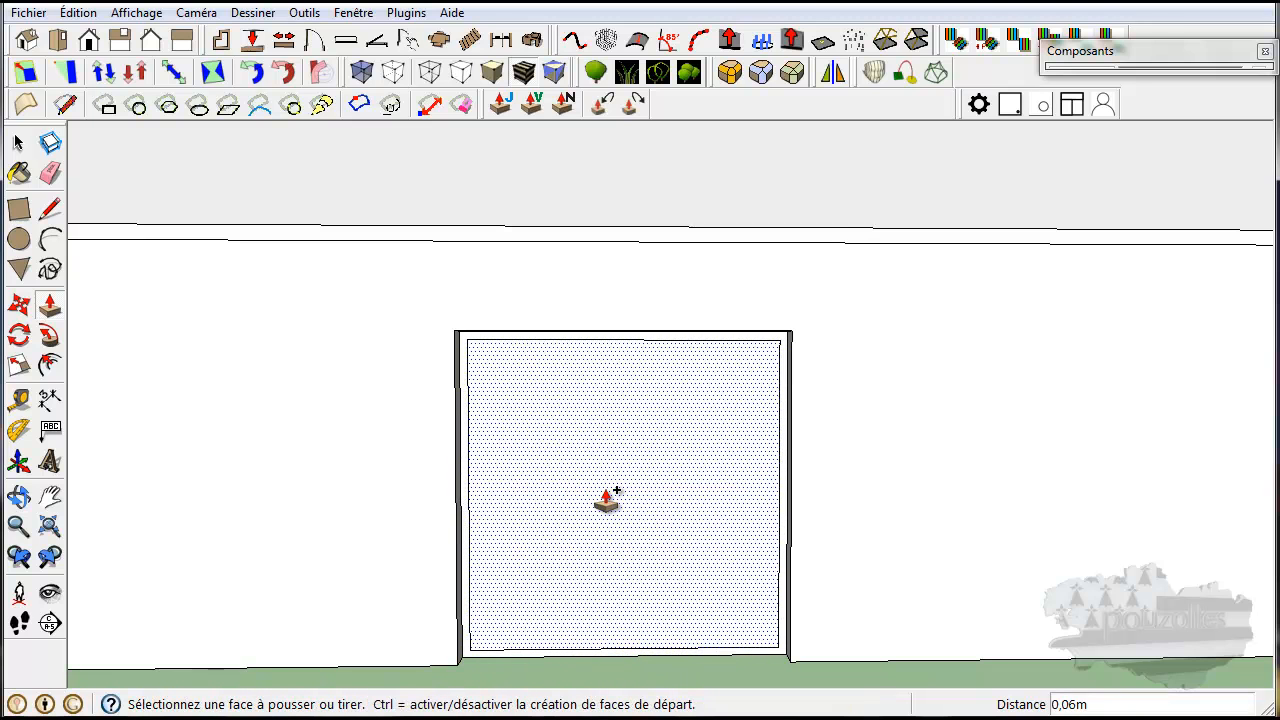
Offset the recessed panel's outline inward by about 0.06 m to form a second frame
click(49, 365)
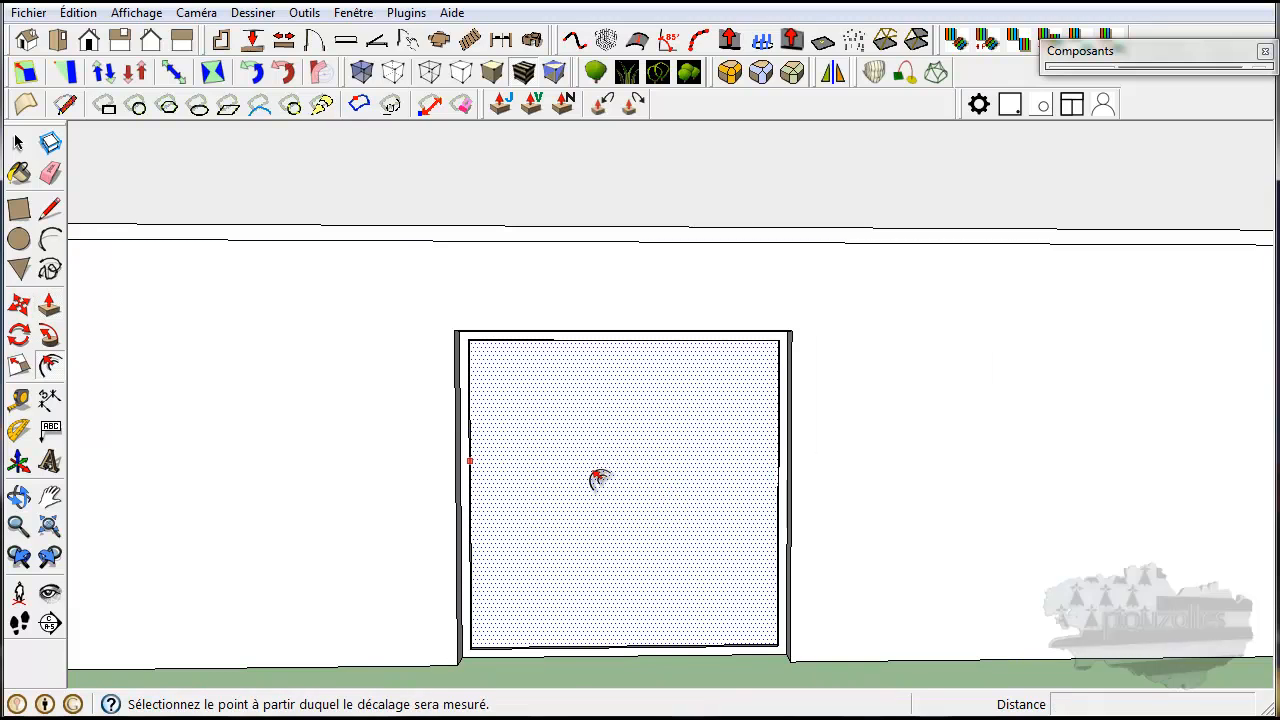
click(666, 491)
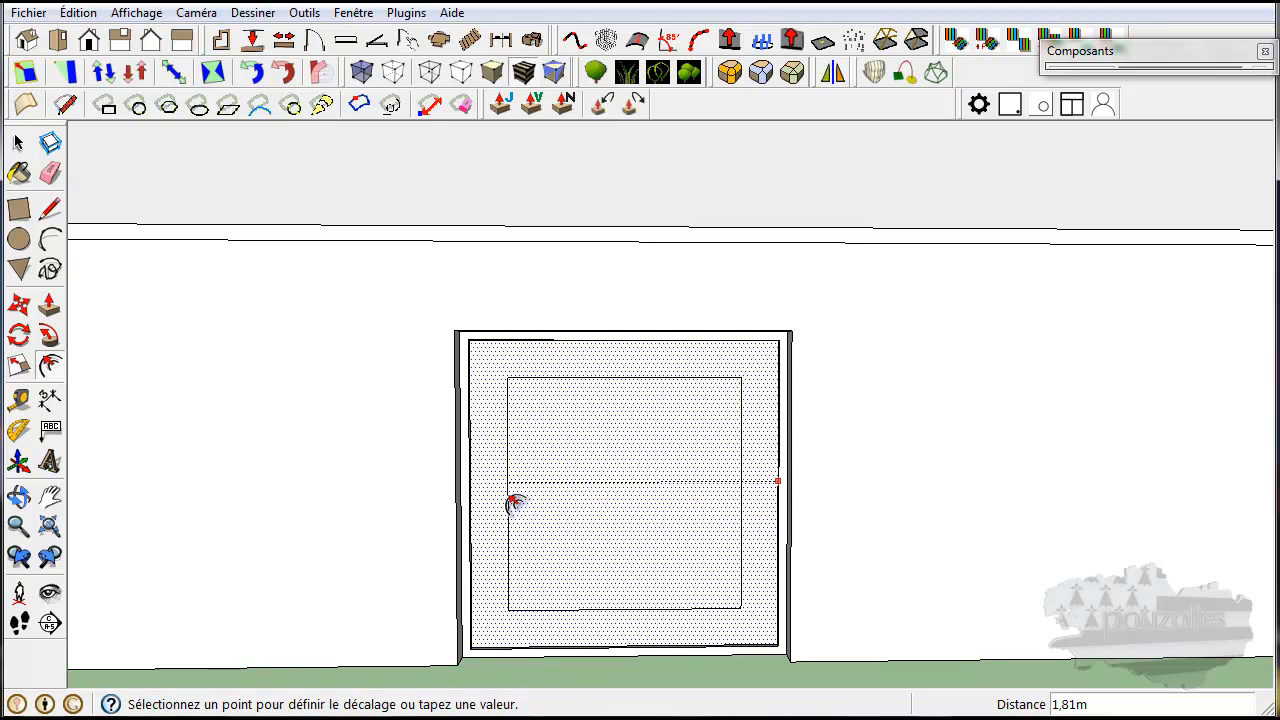
click(514, 503)
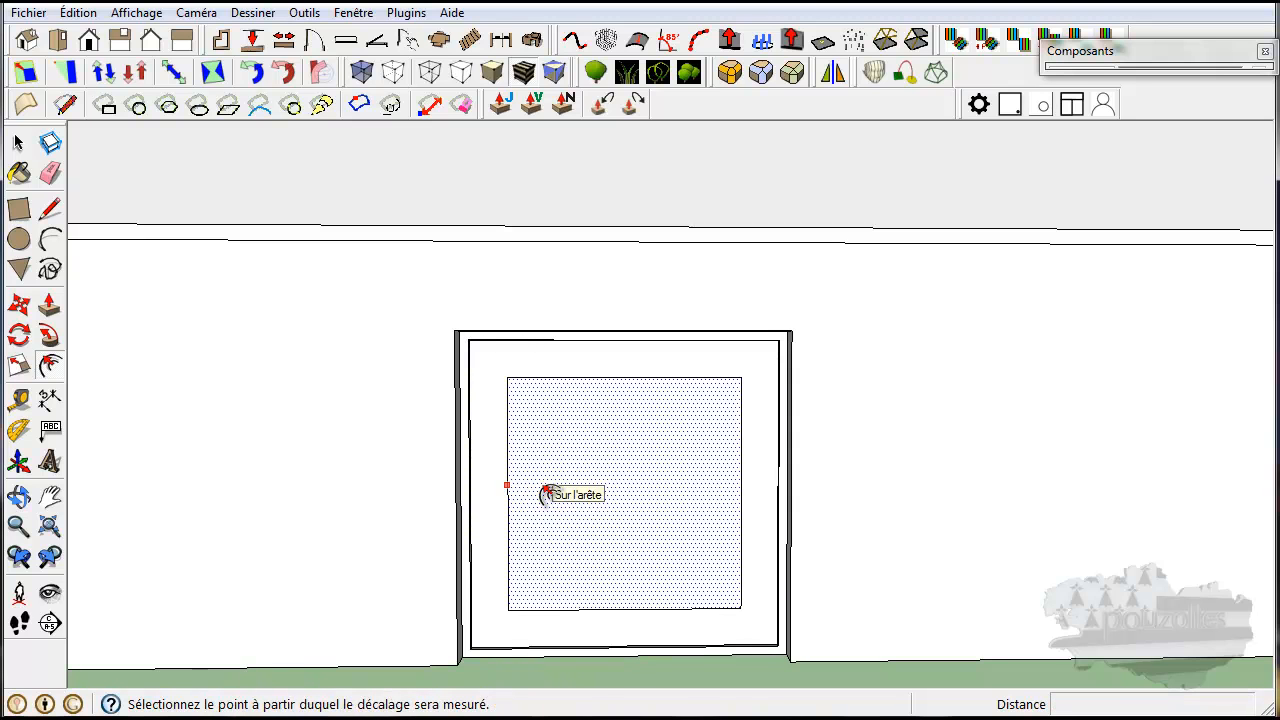
click(601, 486)
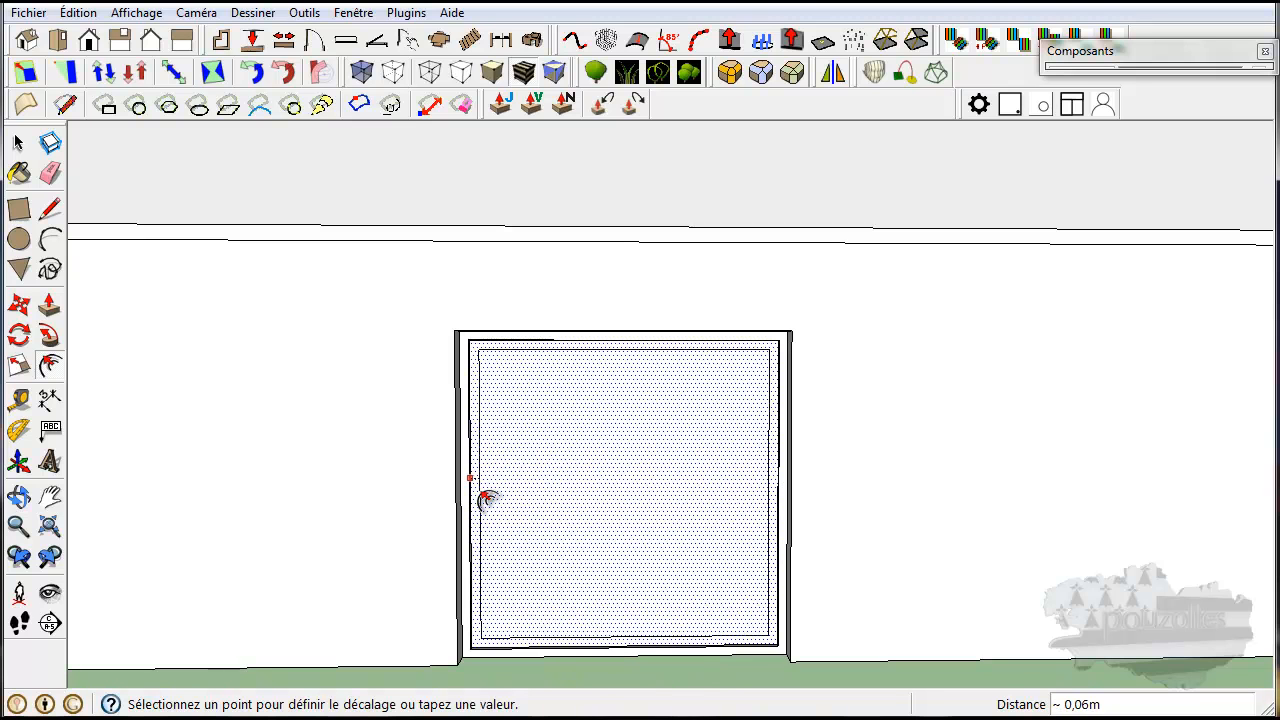
click(487, 500)
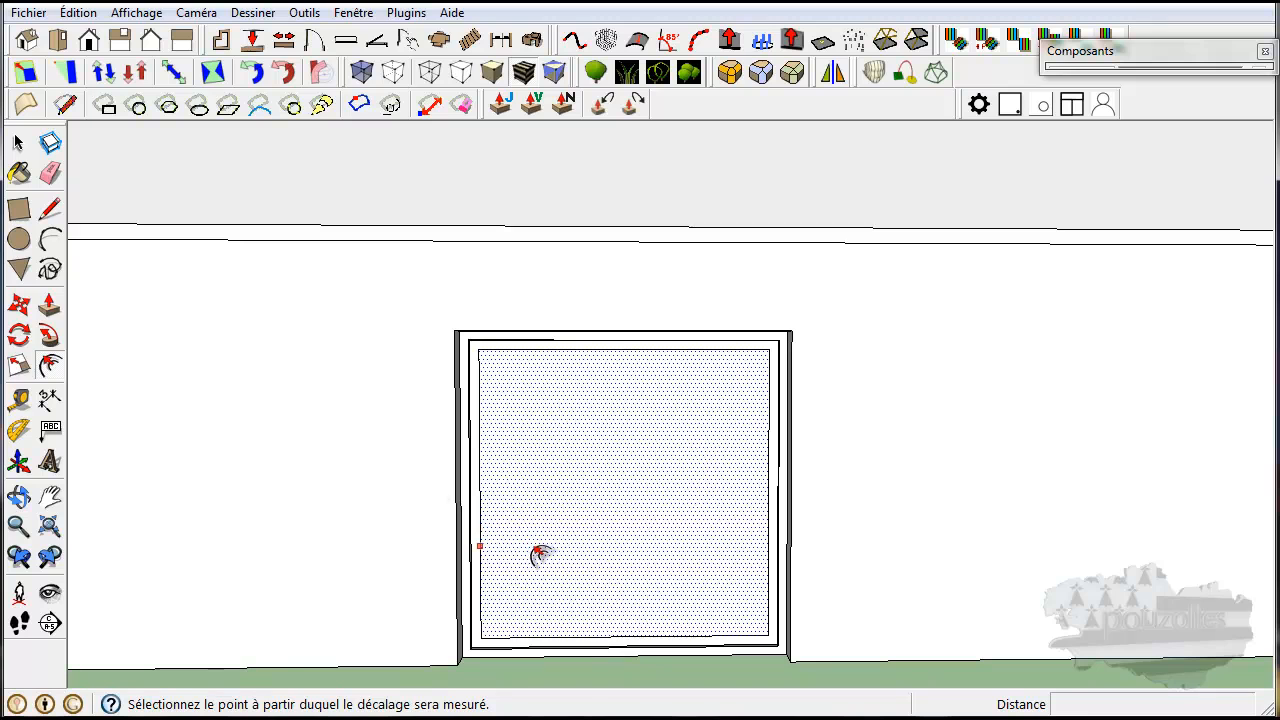
Push the panel inside the second frame back by about 0.04 m
click(50, 307)
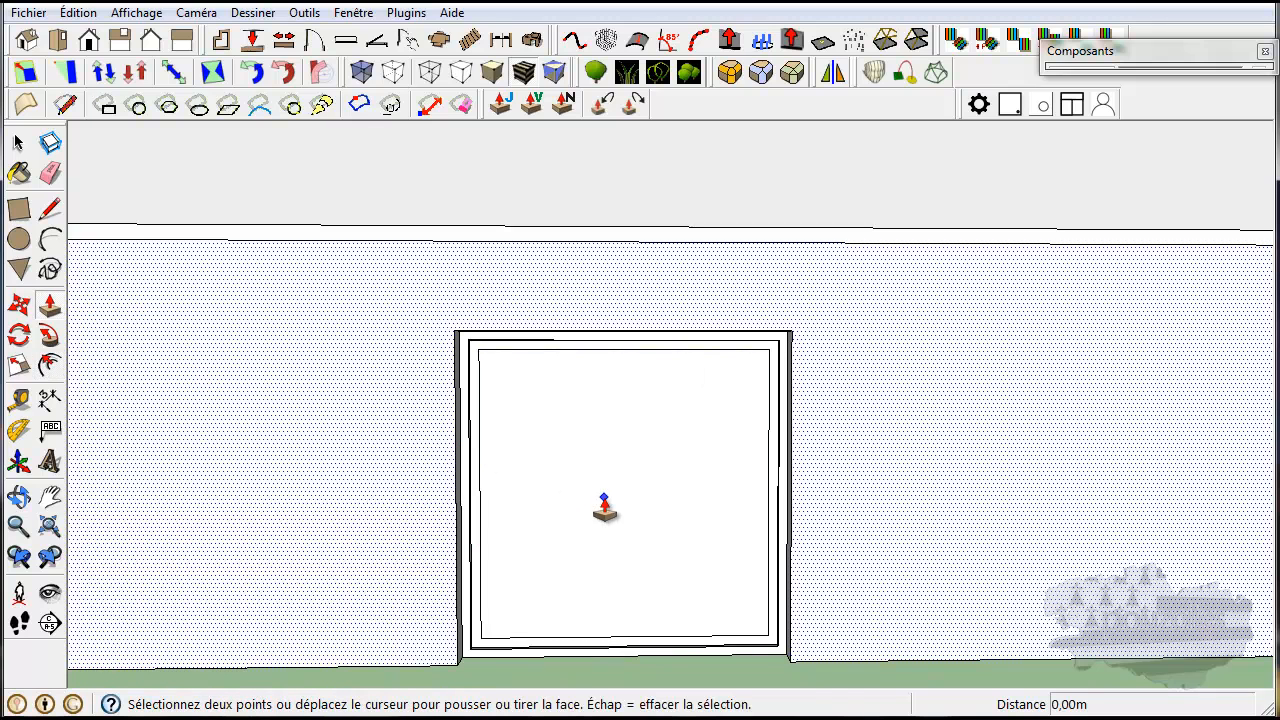
click(604, 506)
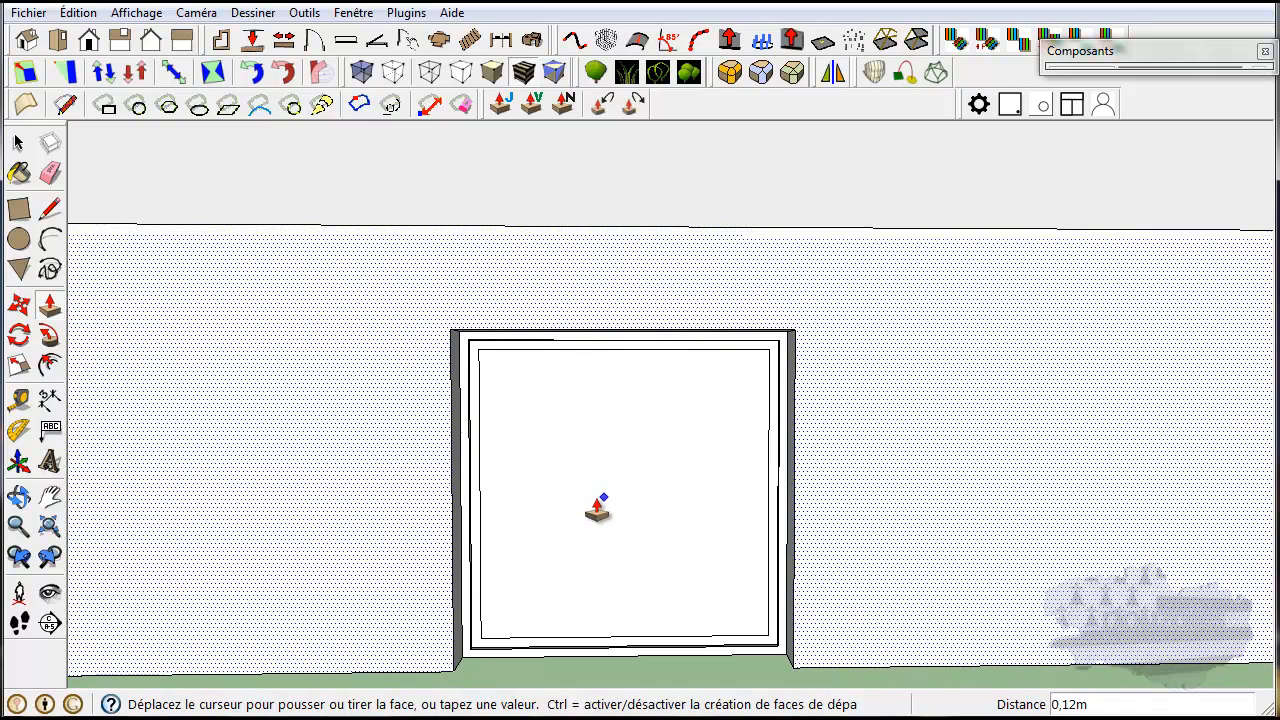
click(598, 510)
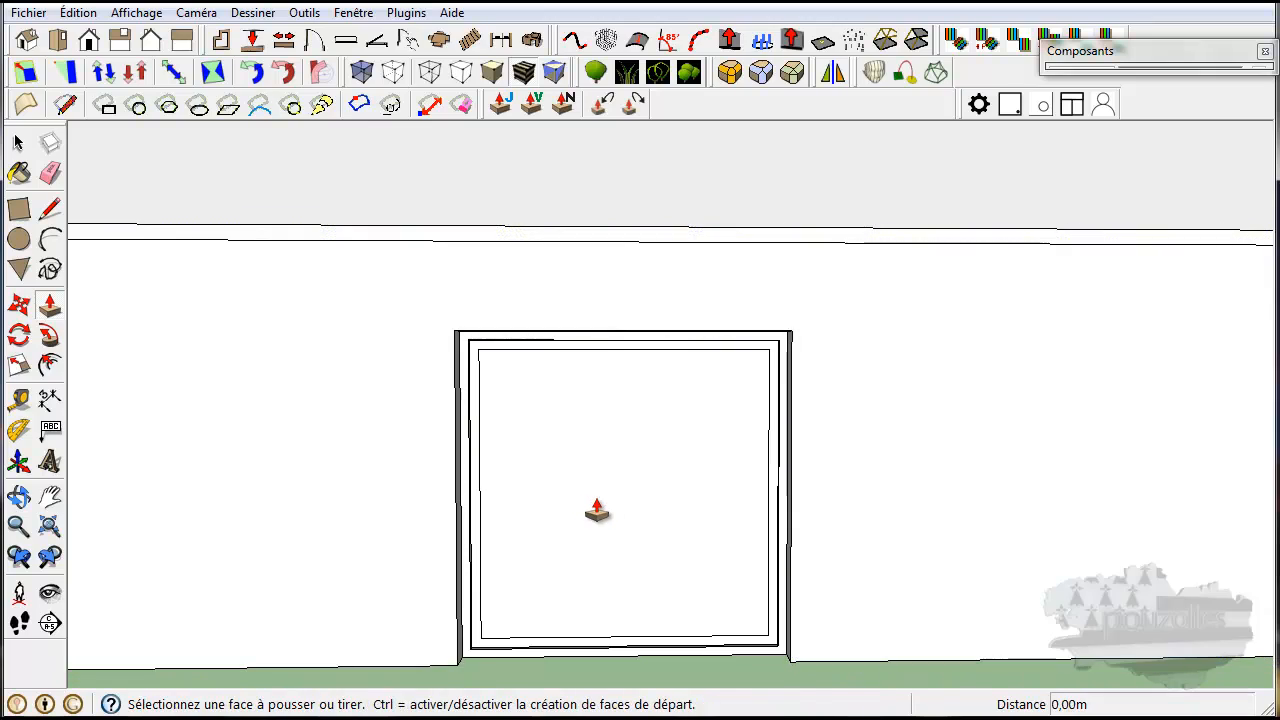
click(611, 497)
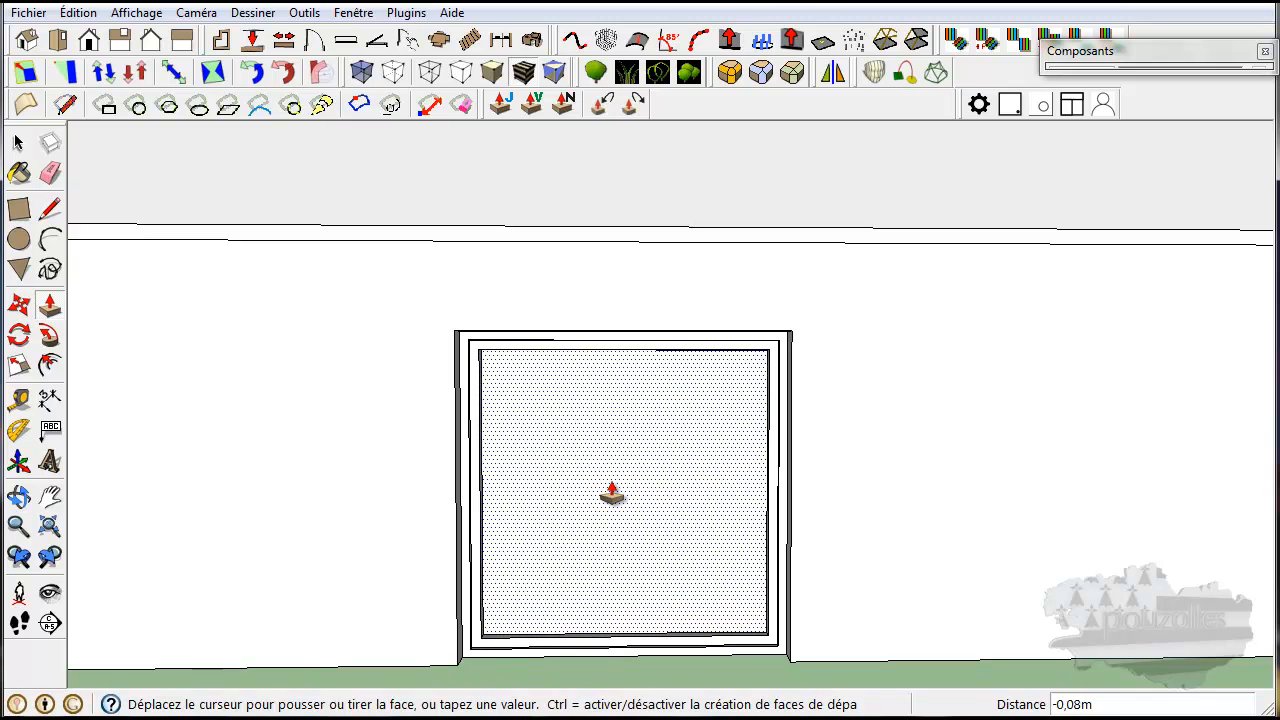
click(610, 494)
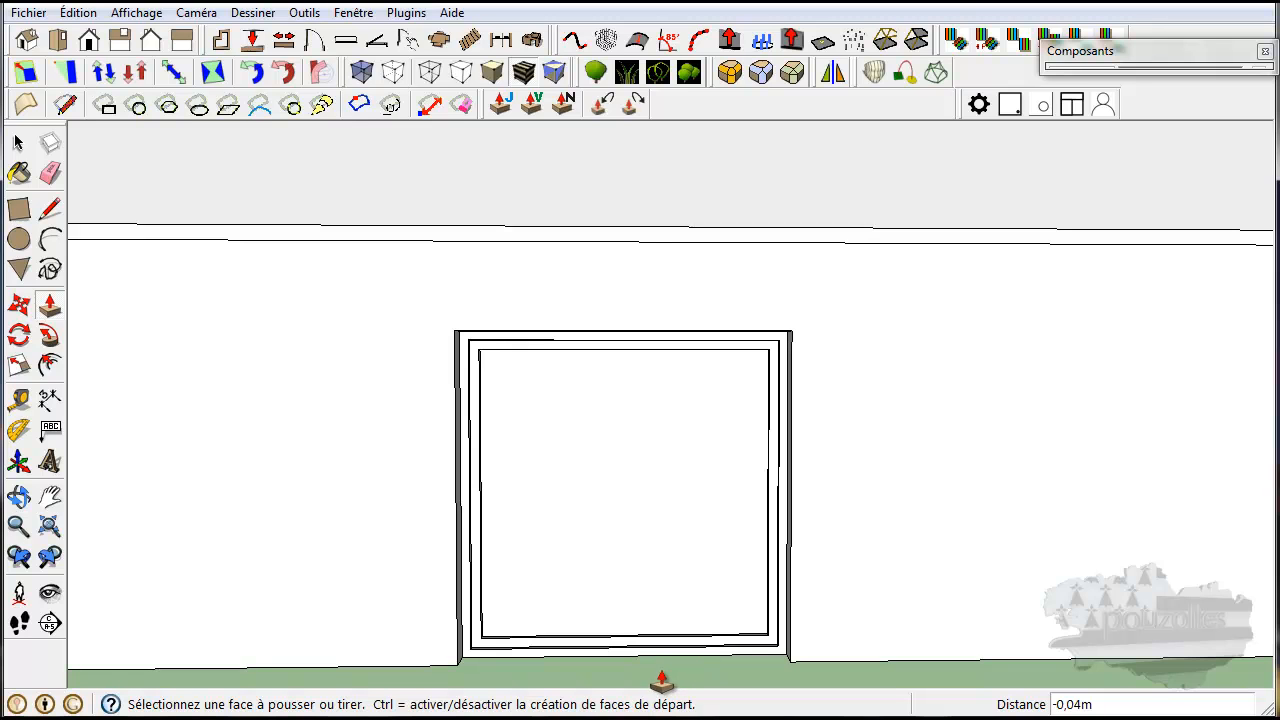
Select the whole recess with both frames and the inner panel, leaving the surrounding wall unselected
middle_drag(630, 673, 571, 580)
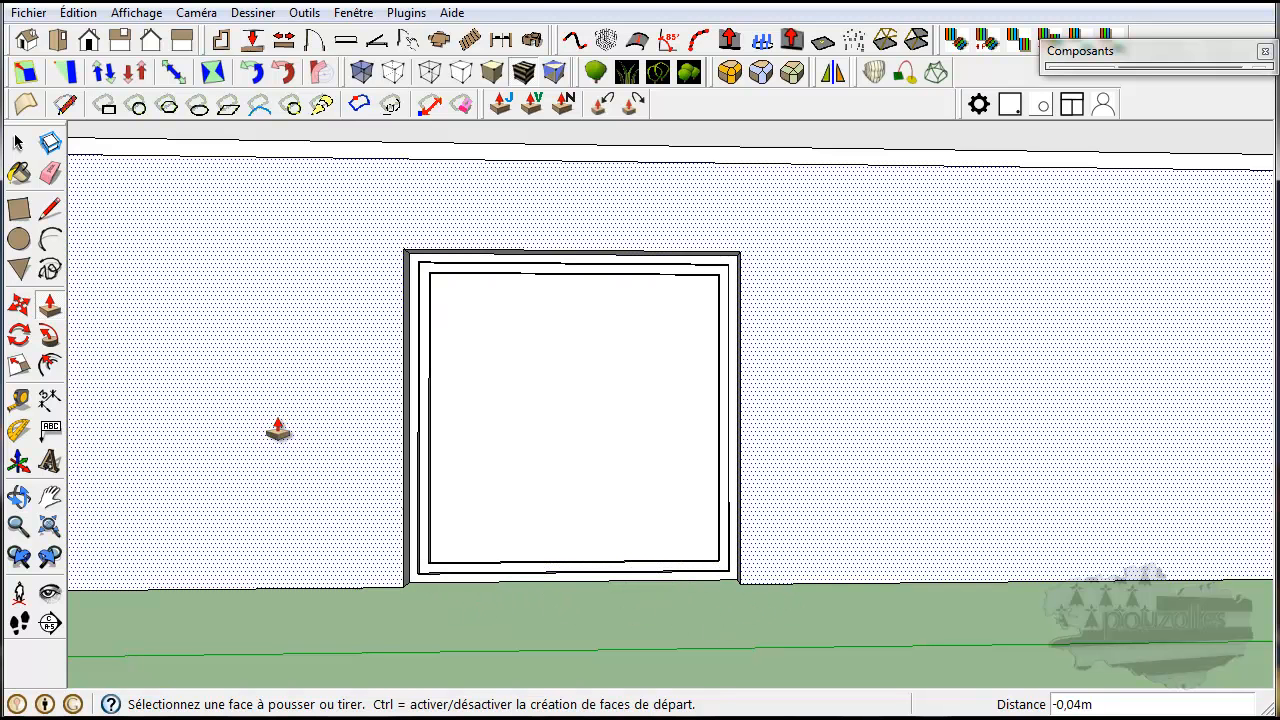
click(19, 144)
drag(376, 231, 855, 644)
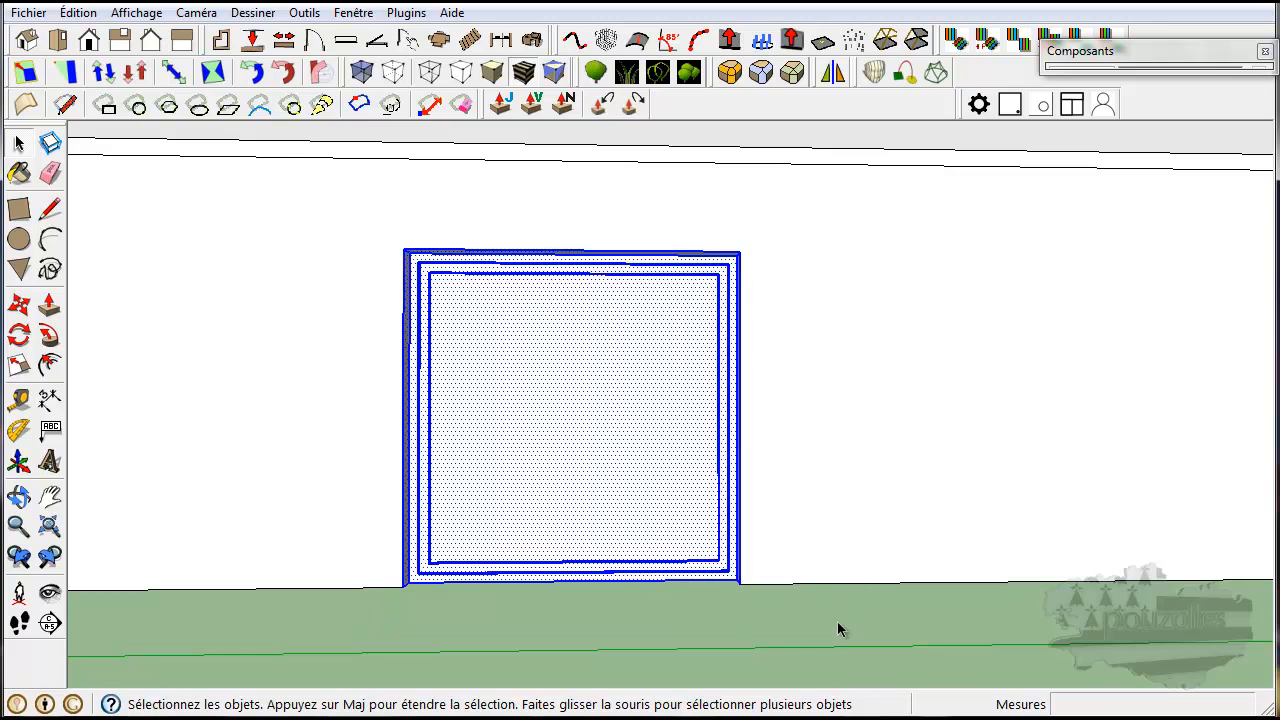
Examine the selected frame geometry through the house walls in X-ray display, and restore the opaque faces
scroll(838, 628, down, 5)
middle_drag(846, 623, 325, 461)
middle_drag(965, 547, 1248, 638)
click(362, 75)
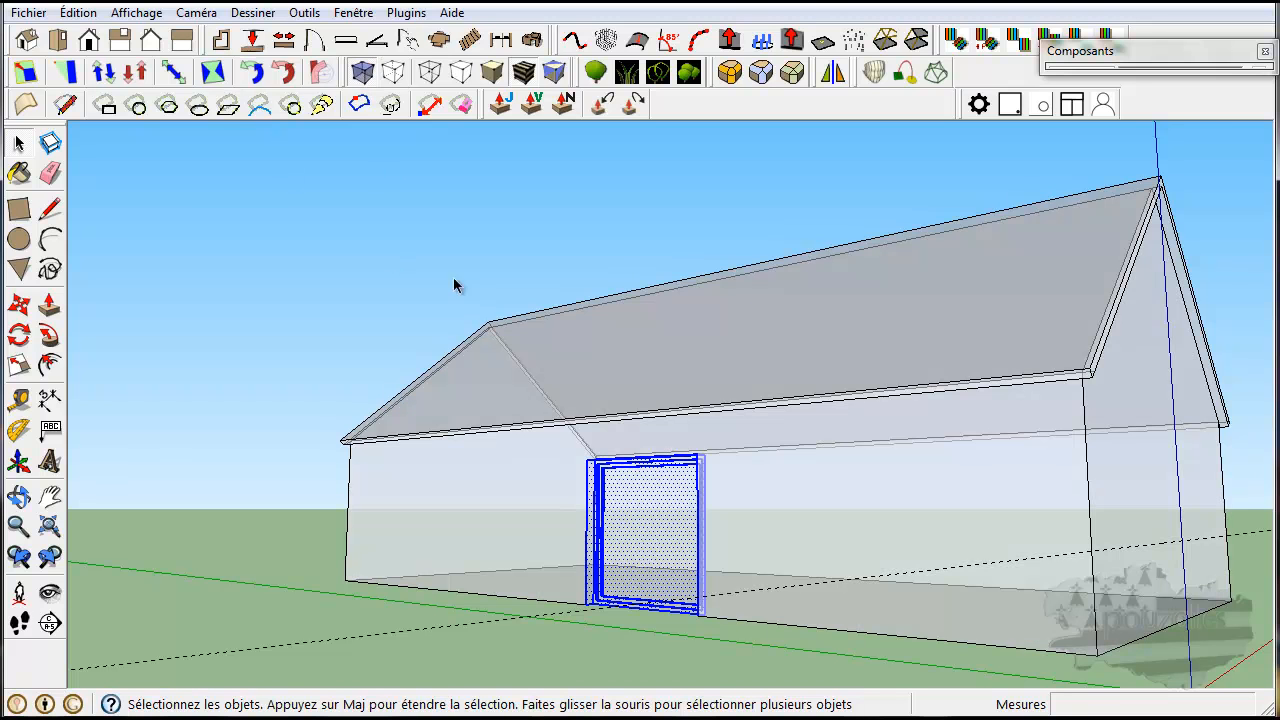
middle_drag(911, 489, 1006, 617)
scroll(968, 591, down, 5)
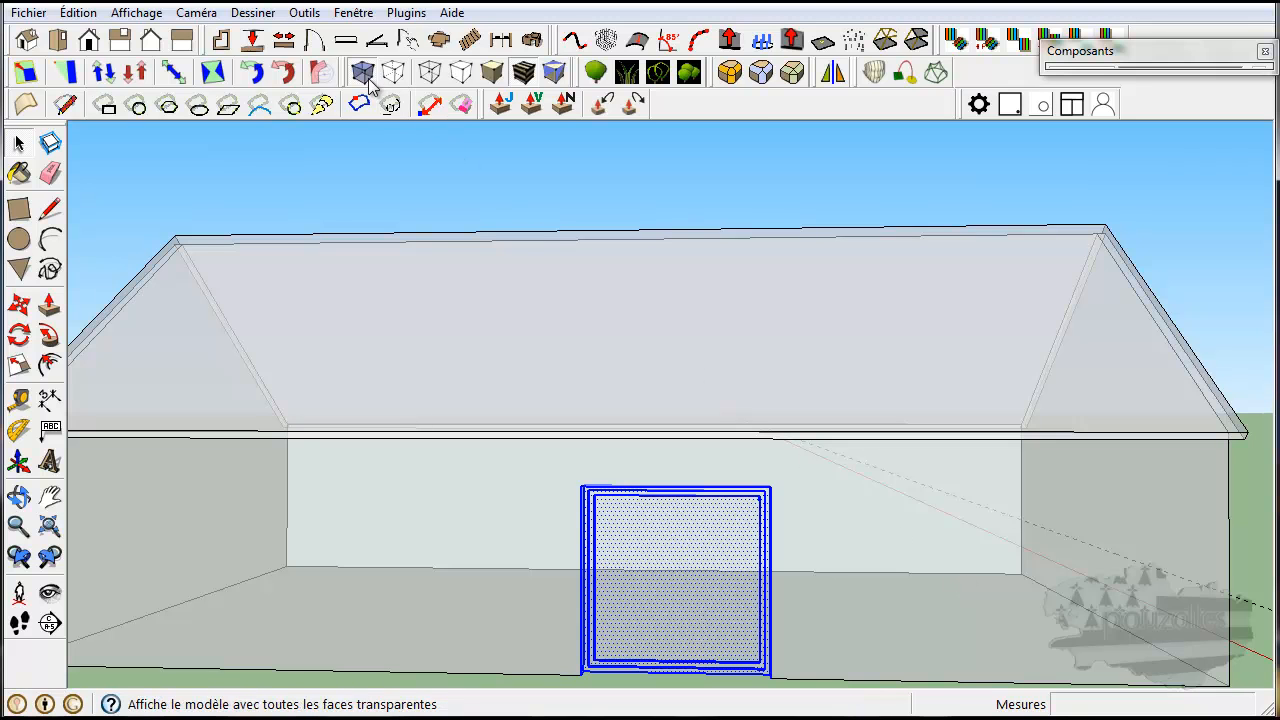
click(390, 104)
shift+middle_drag(840, 573, 840, 530)
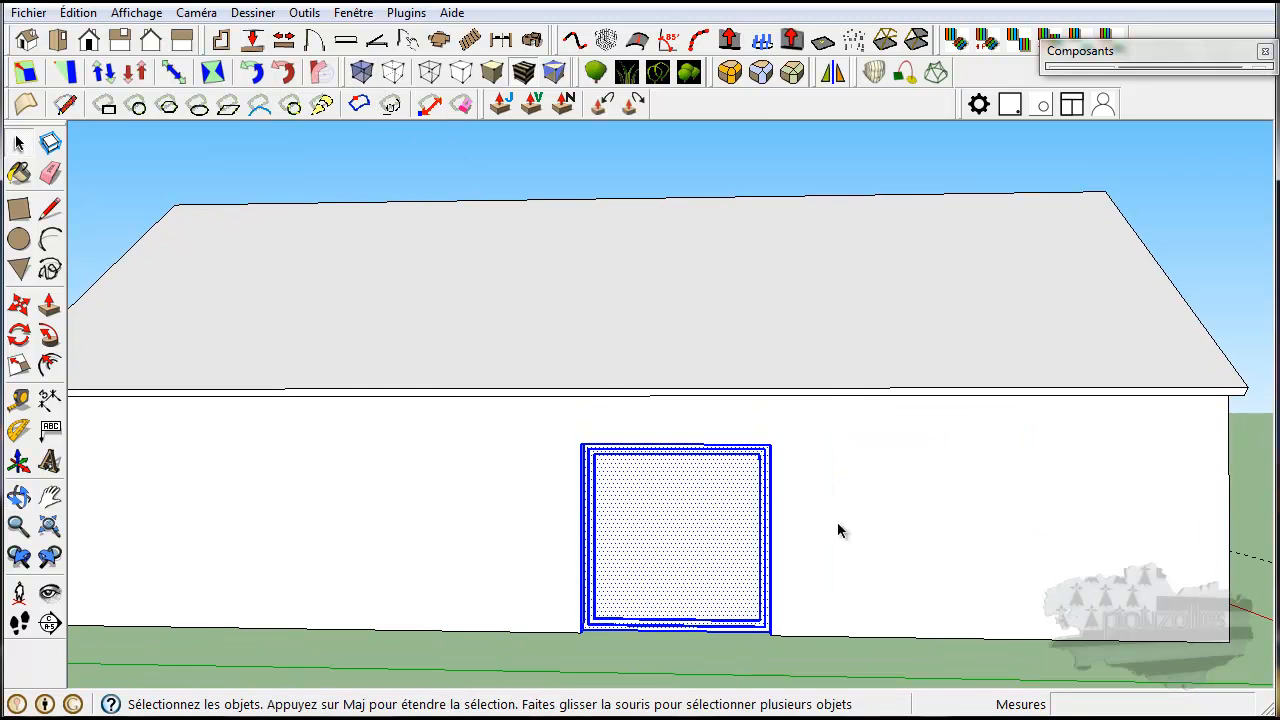
Start a component from the selected recess geometry, naming it "porte fenetre" and setting its gluing to Verticale
right_click(589, 457)
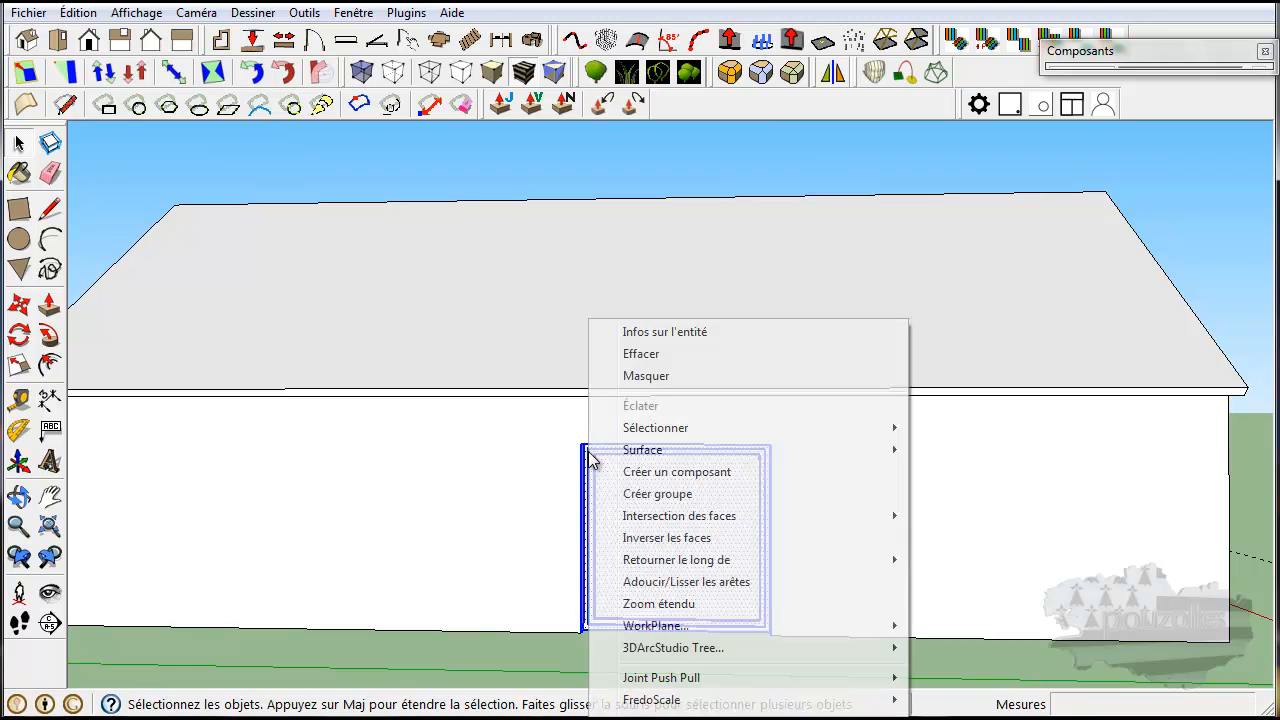
click(624, 472)
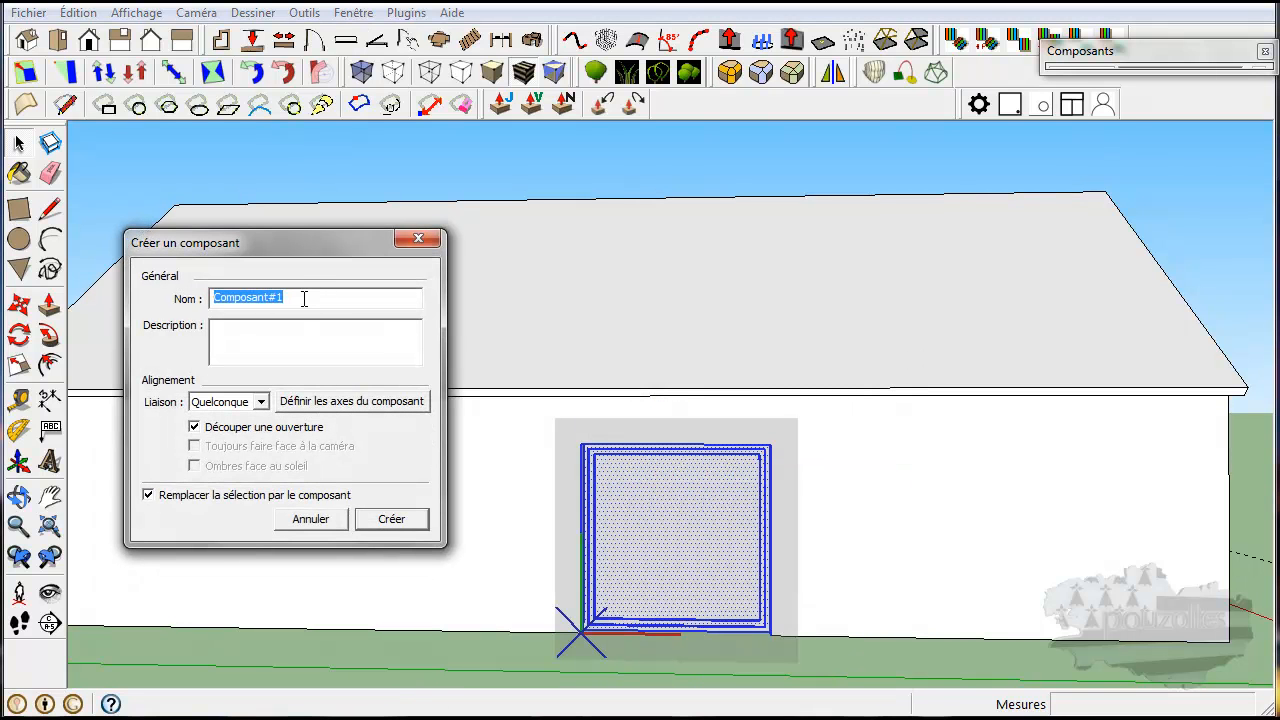
text(porte fe)
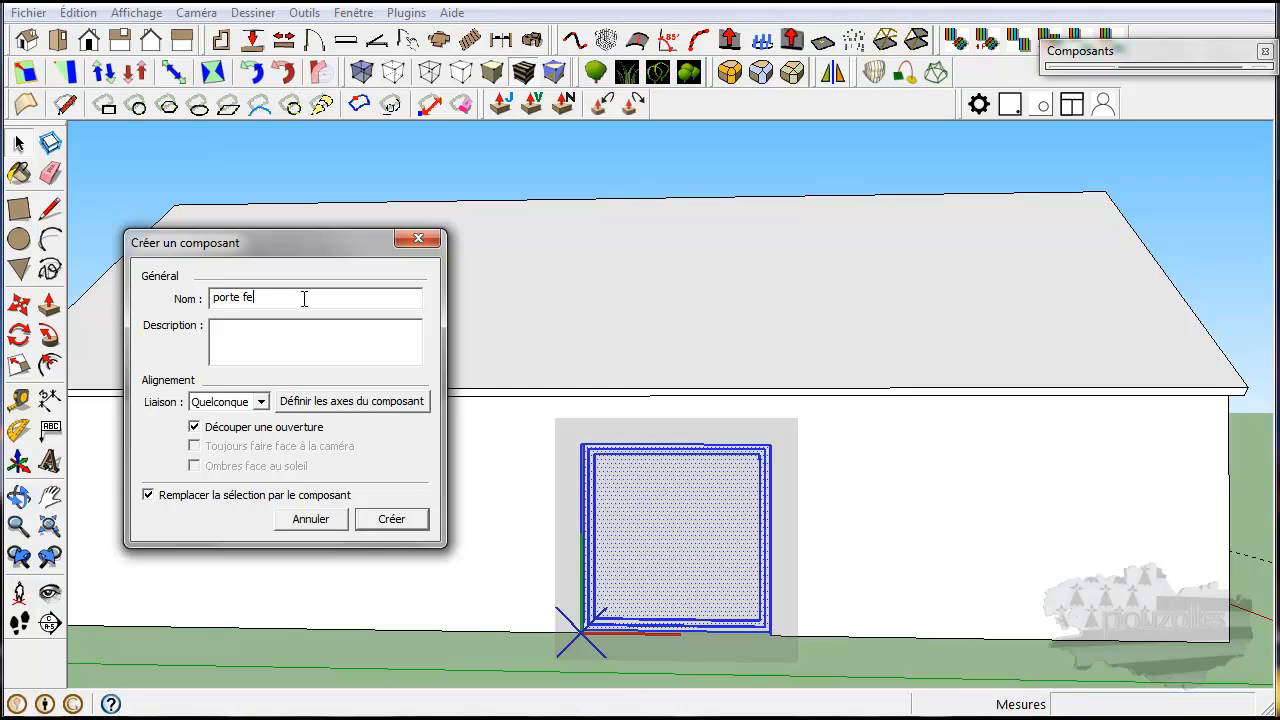
text(netre)
click(262, 402)
click(240, 459)
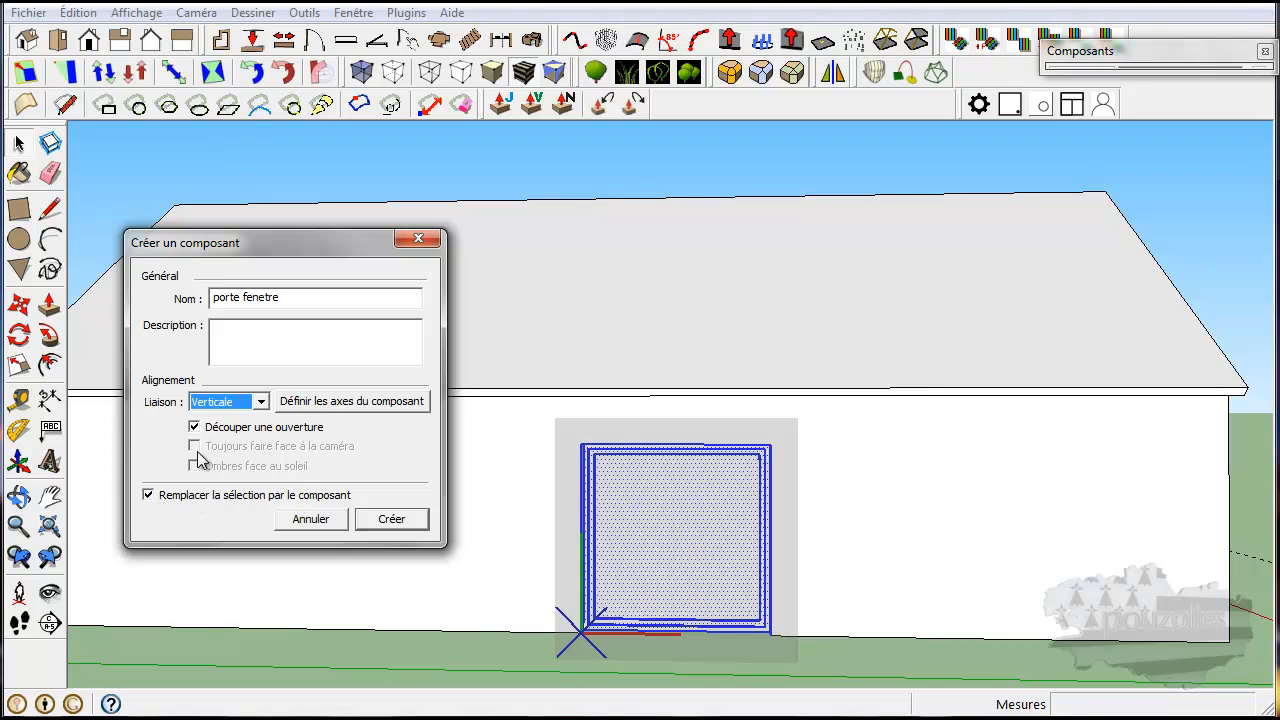
Set the component's origin at the recess's lower-left outer corner with the red axis along its base, and create the component
click(350, 401)
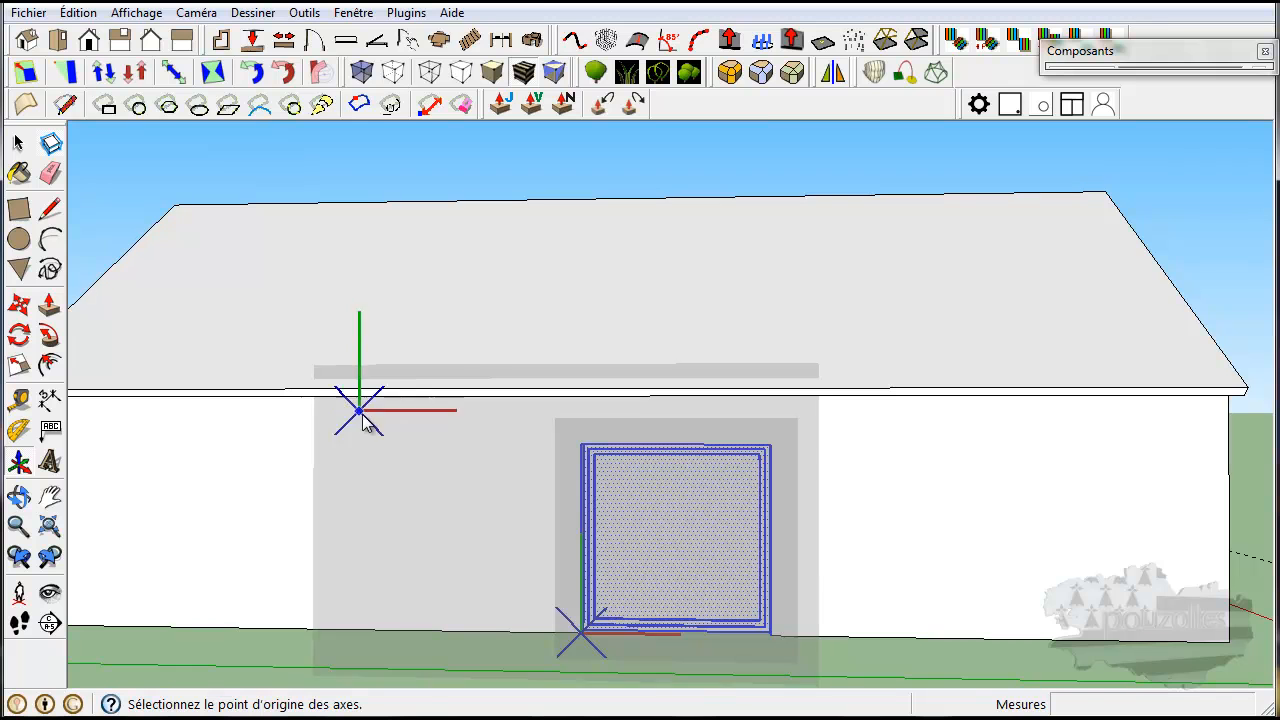
scroll(610, 644, up, 3)
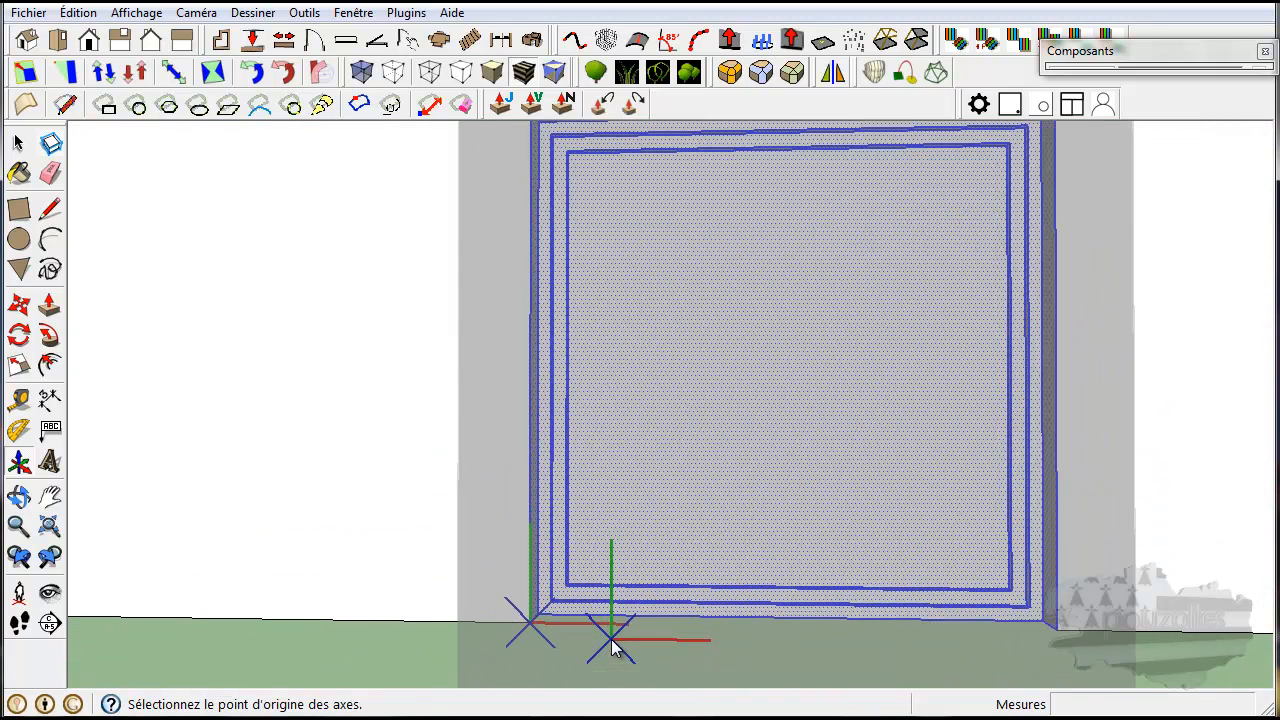
click(532, 623)
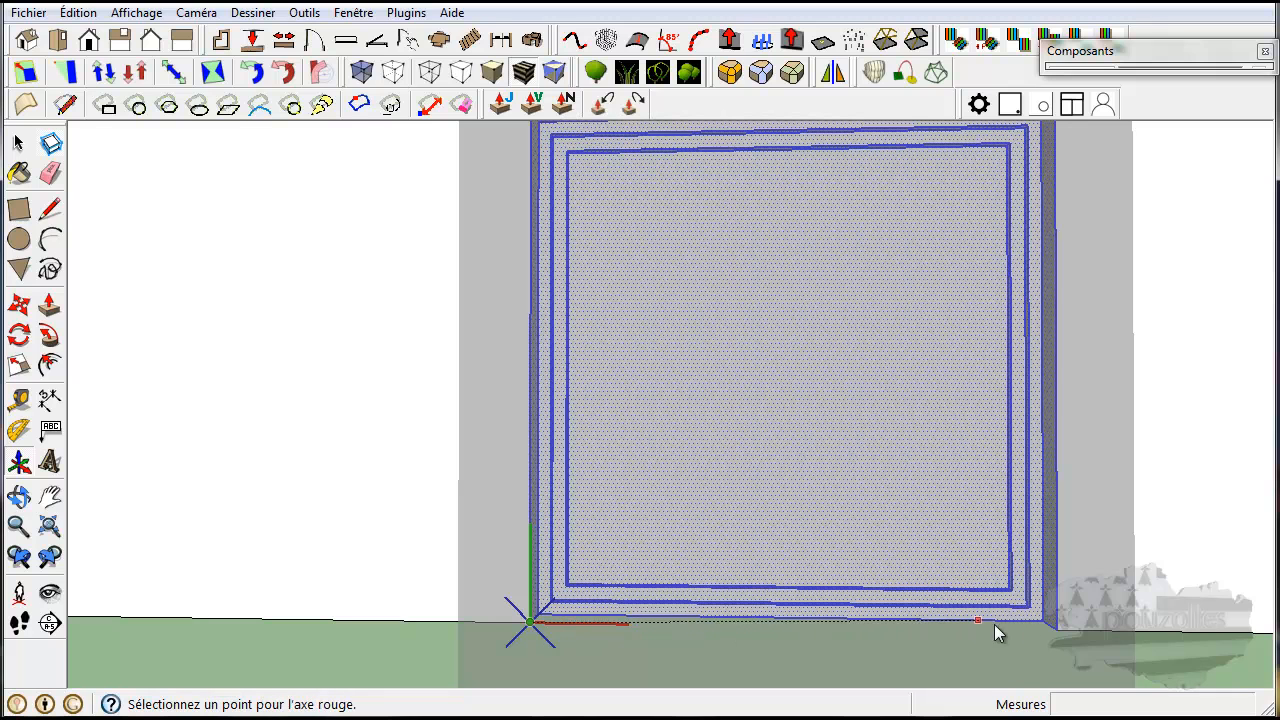
click(1055, 633)
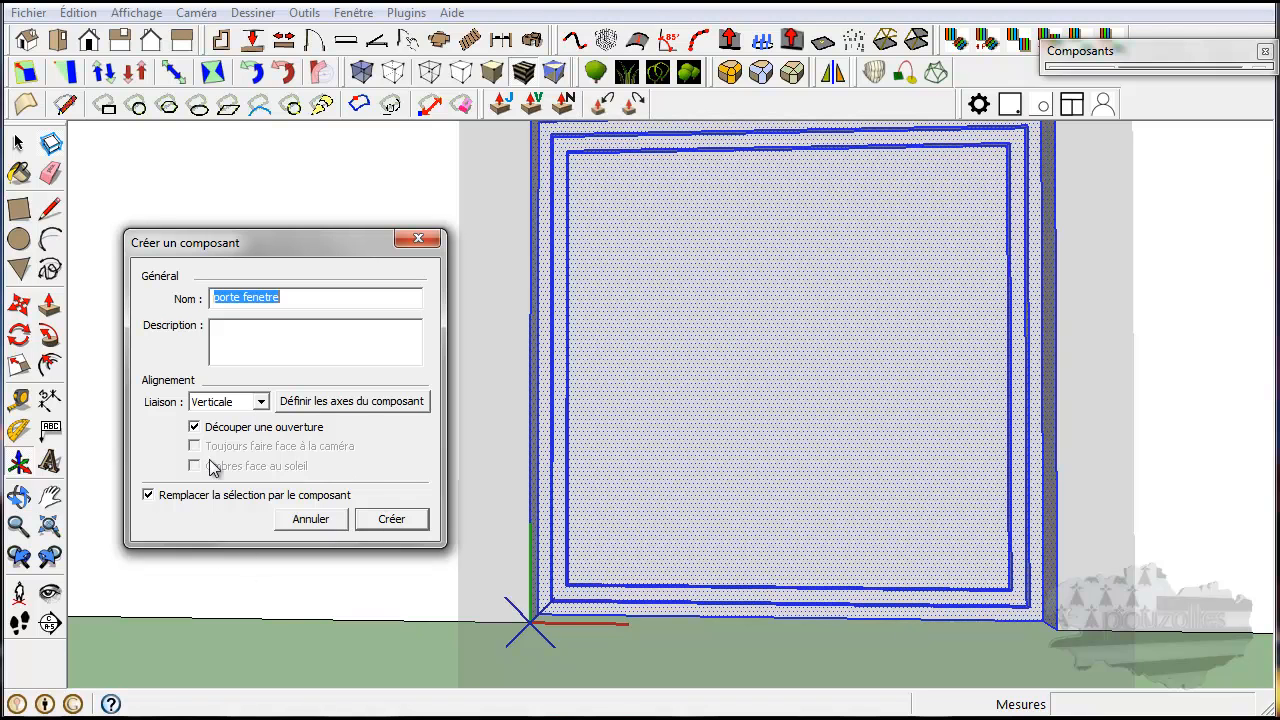
click(391, 519)
Move the porte fenetre component about 2.36 m along the long wall, placing it slightly above the wall's base
scroll(396, 530, down, 4)
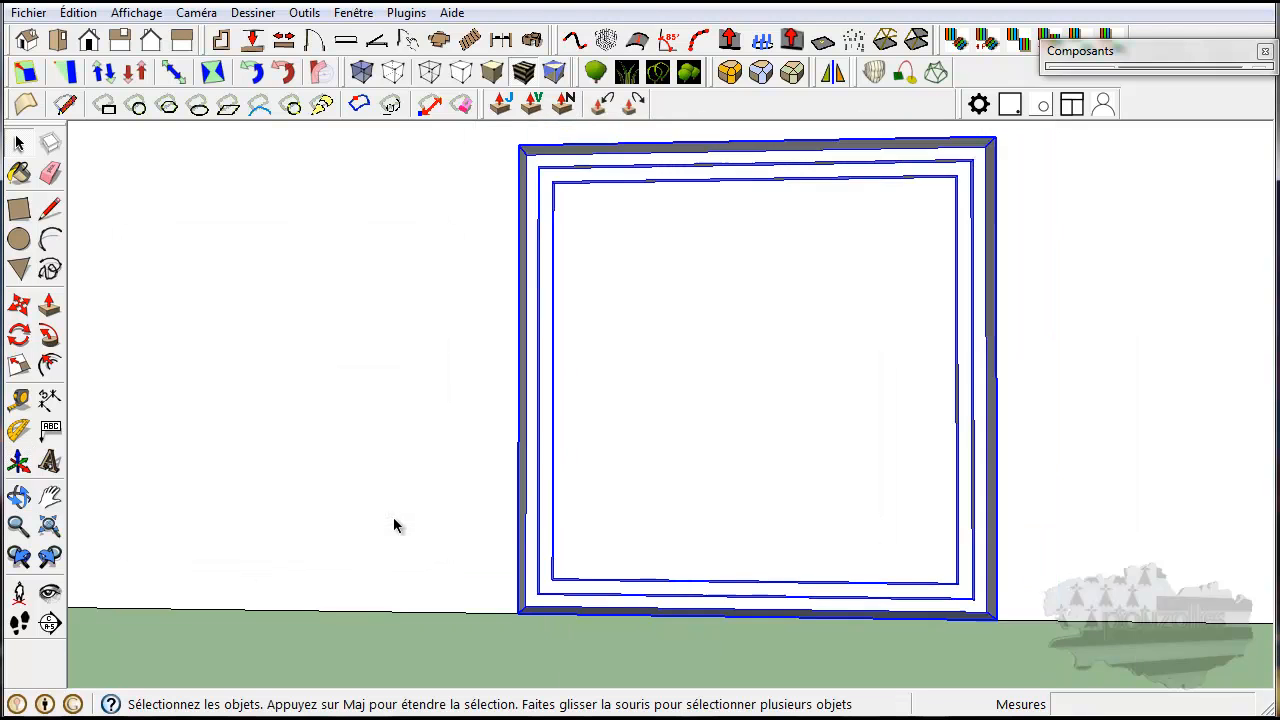
scroll(397, 540, down, 1)
middle_drag(405, 637, 565, 645)
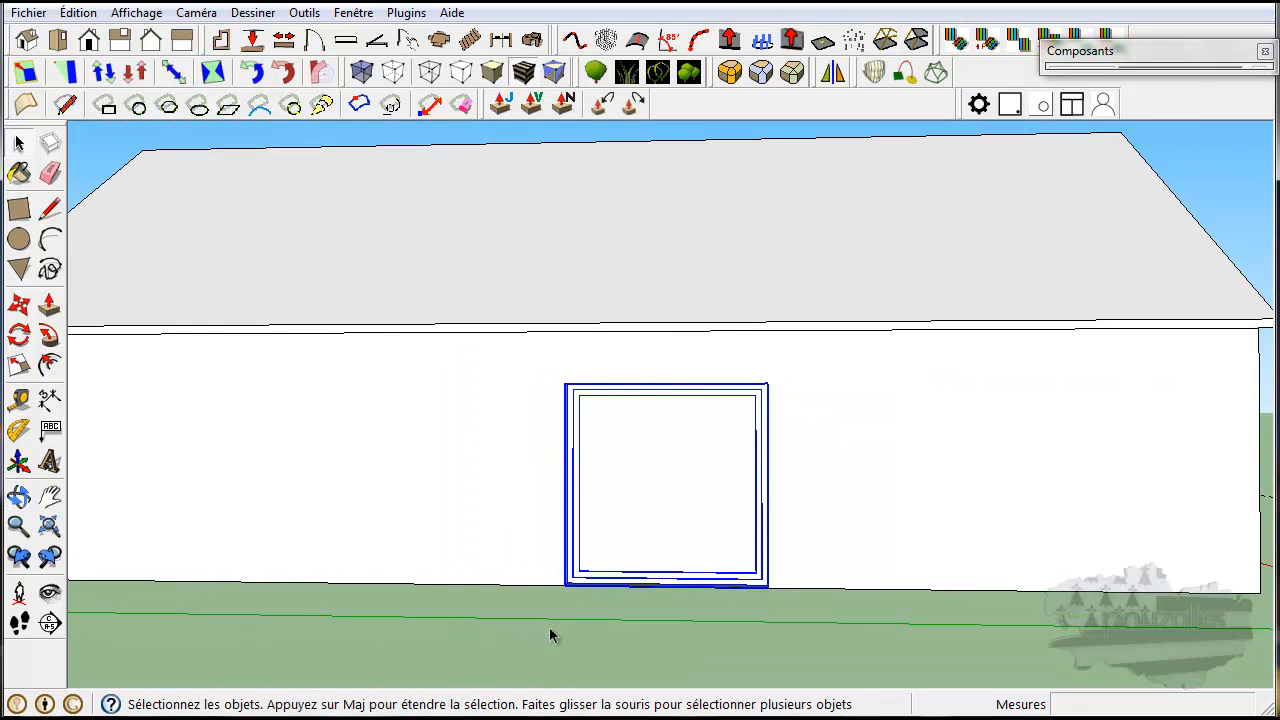
click(19, 304)
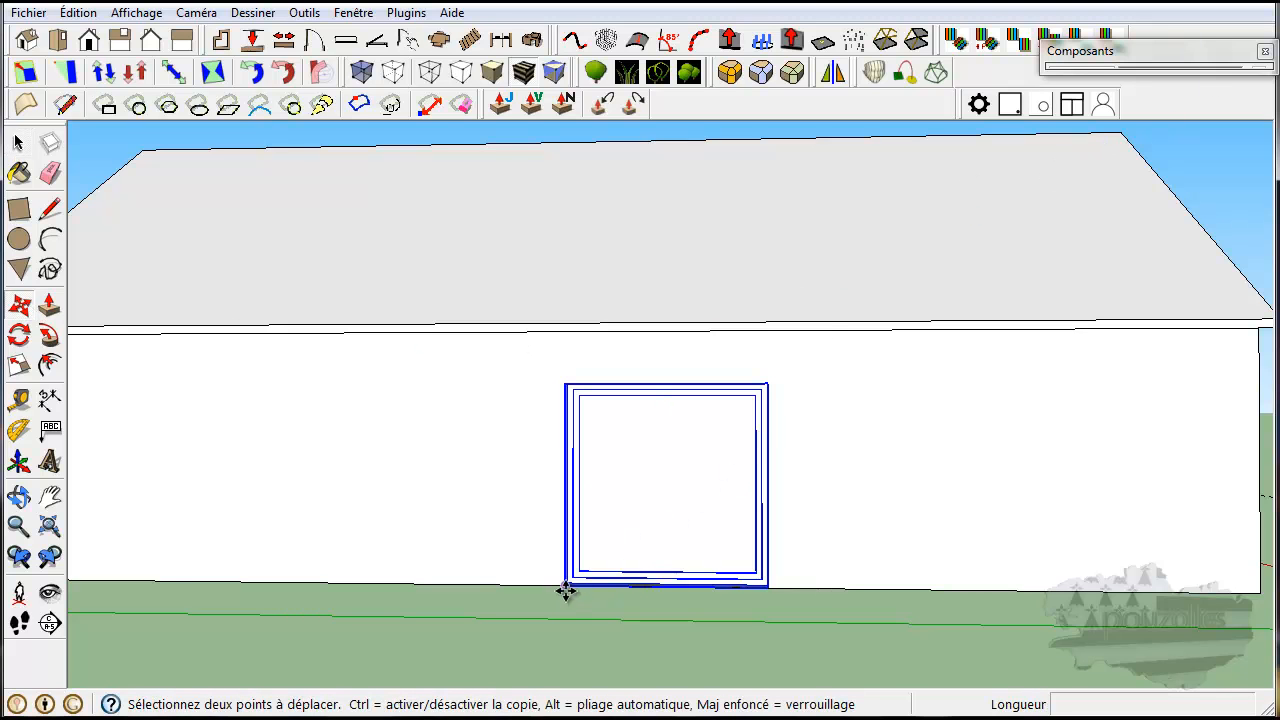
scroll(566, 591, up, 5)
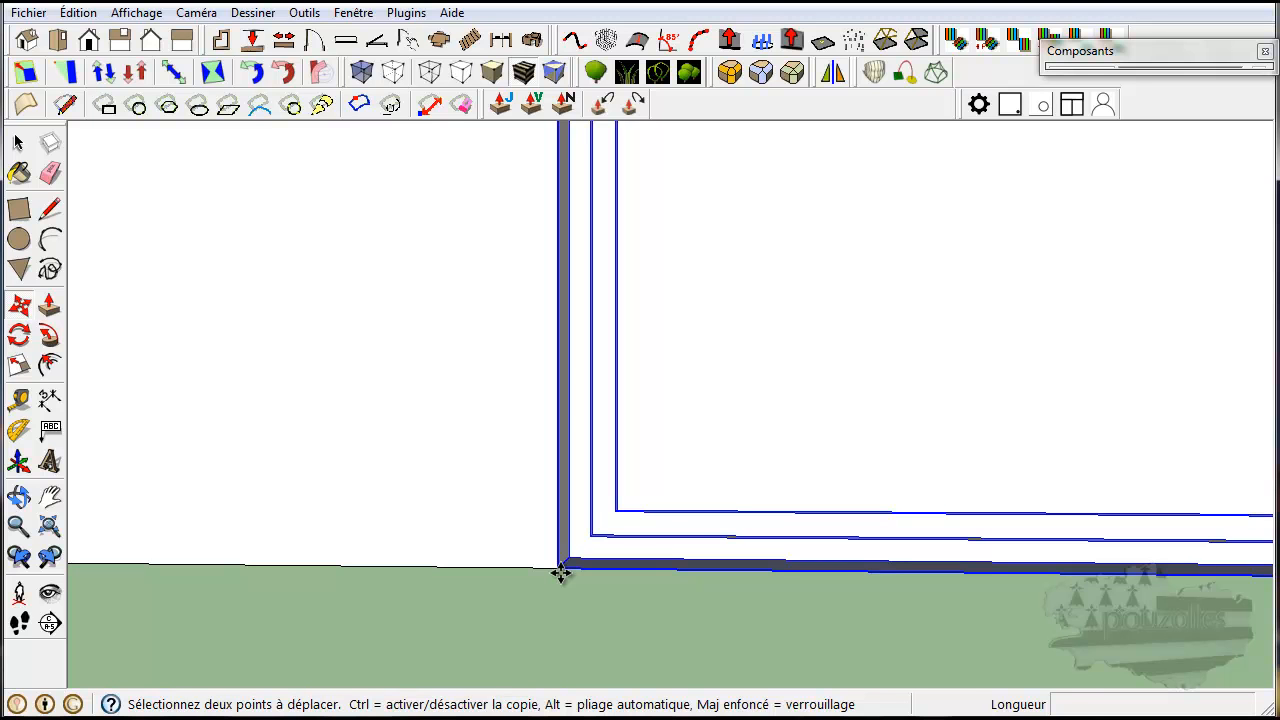
key(ctrl)
click(561, 572)
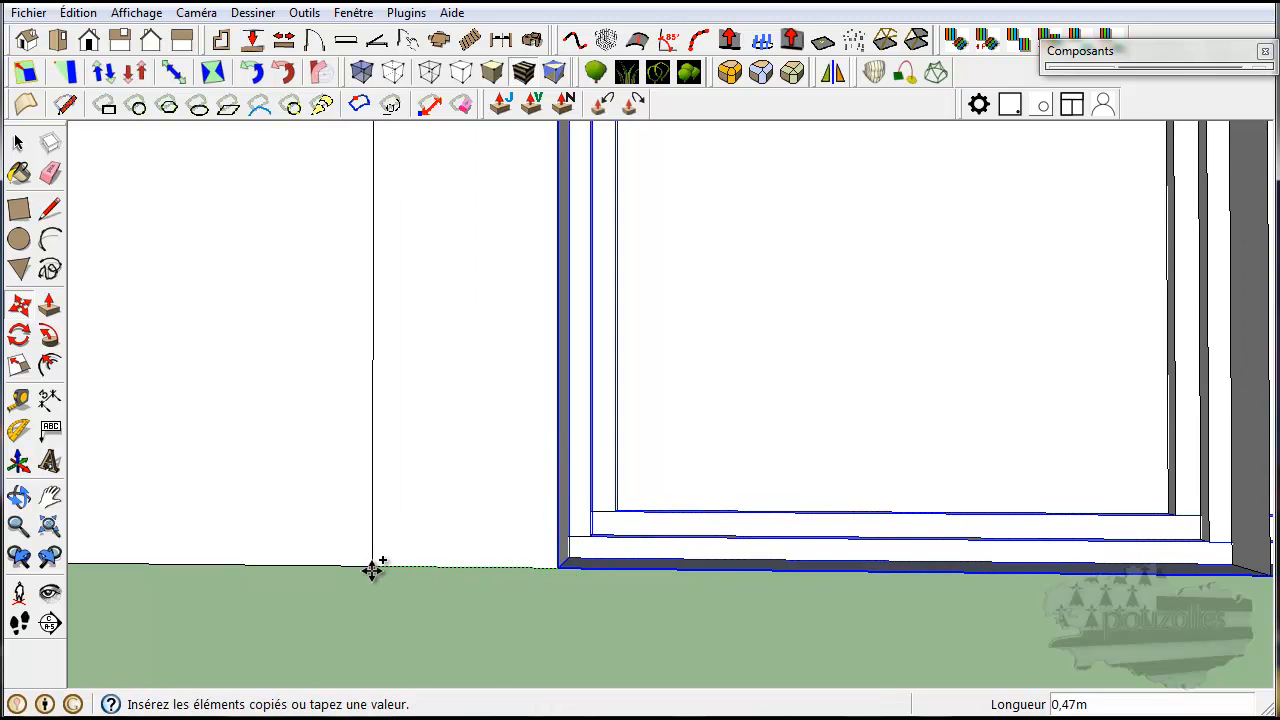
click(371, 570)
scroll(371, 570, down, 2)
scroll(371, 570, down, 2)
middle_drag(373, 571, 649, 563)
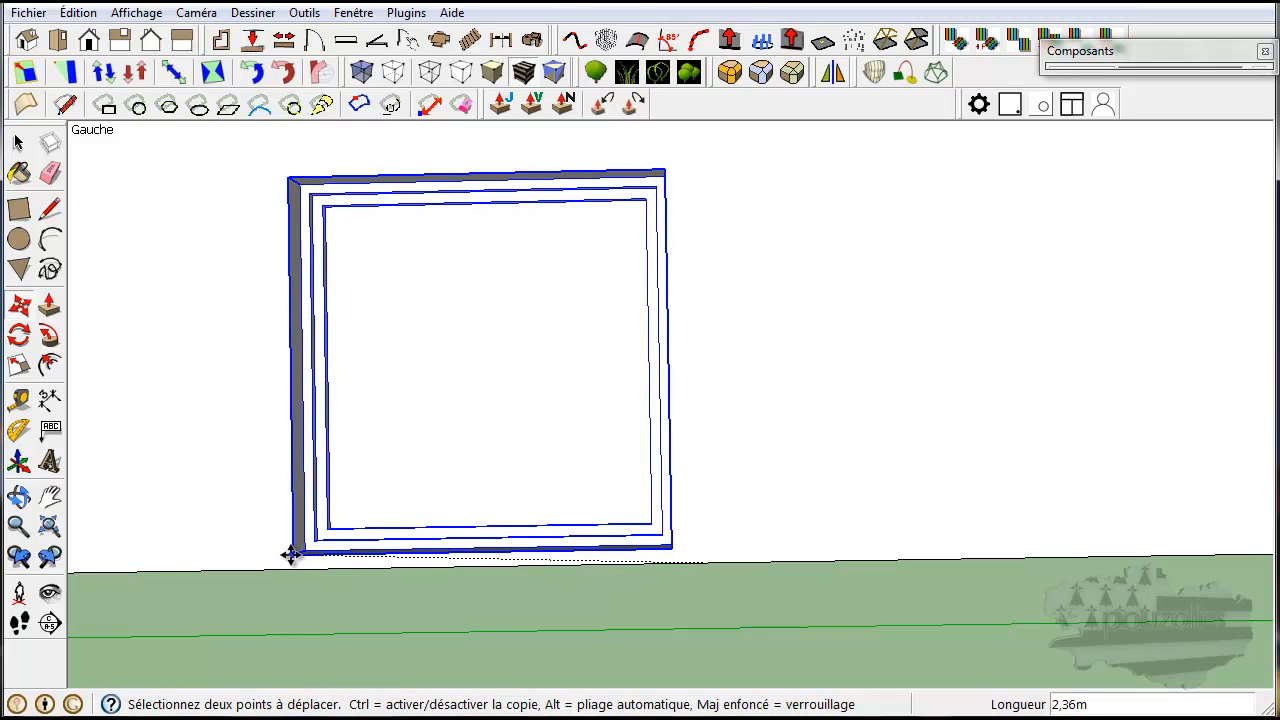
click(287, 560)
Copy the porte fenetre component about 3.06 m along the wall, keeping it level with the original
scroll(782, 593, down, 3)
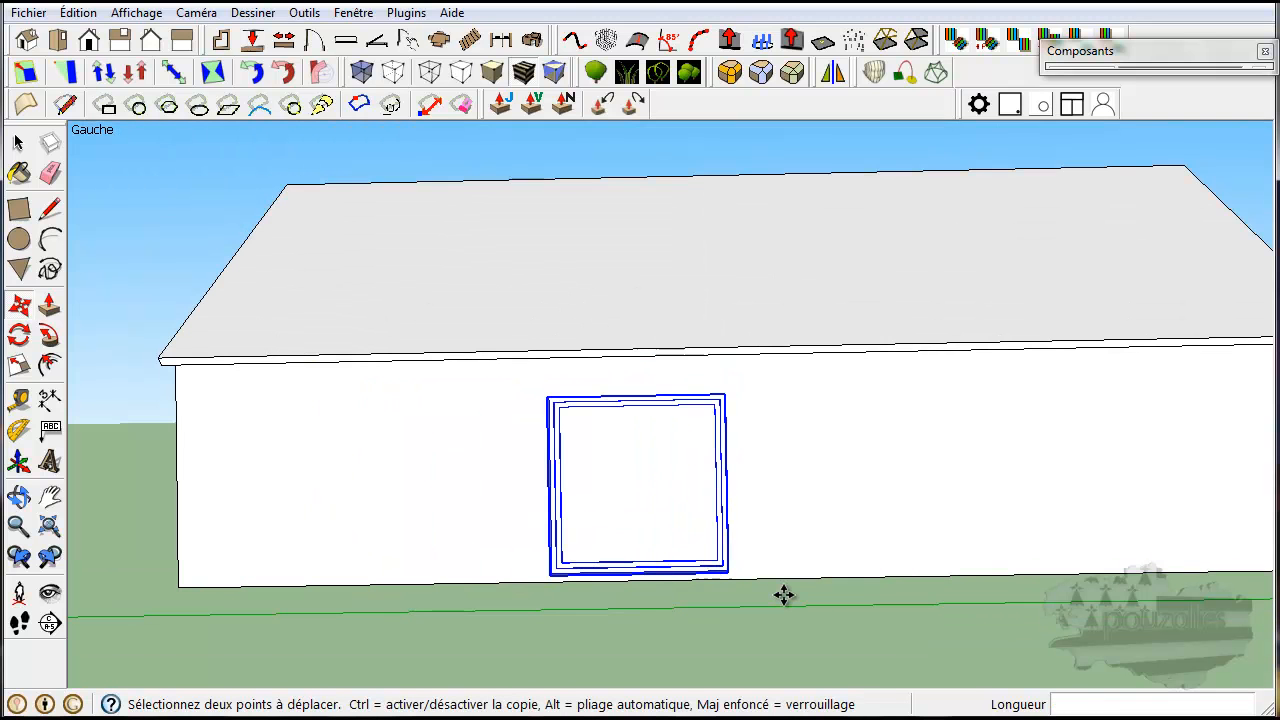
middle_drag(786, 601, 708, 603)
scroll(708, 603, up, 3)
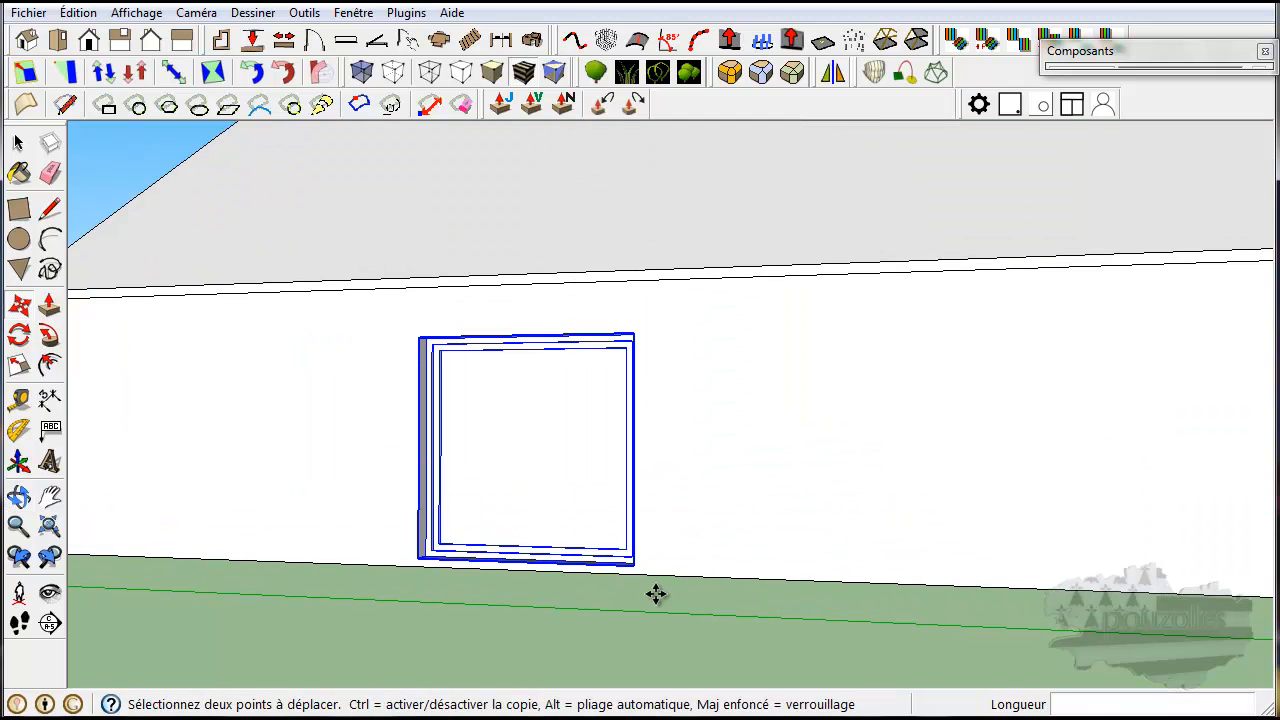
scroll(656, 595, up, 5)
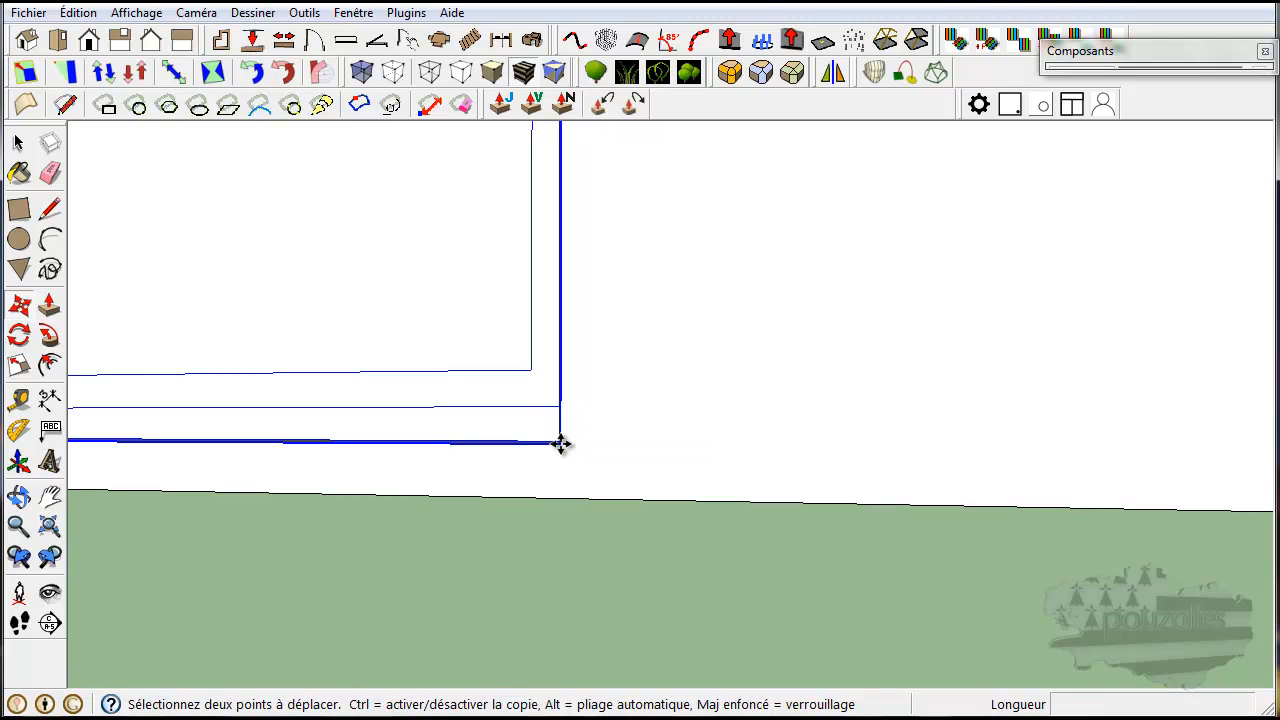
key(ctrl)
click(560, 443)
scroll(561, 443, down, 5)
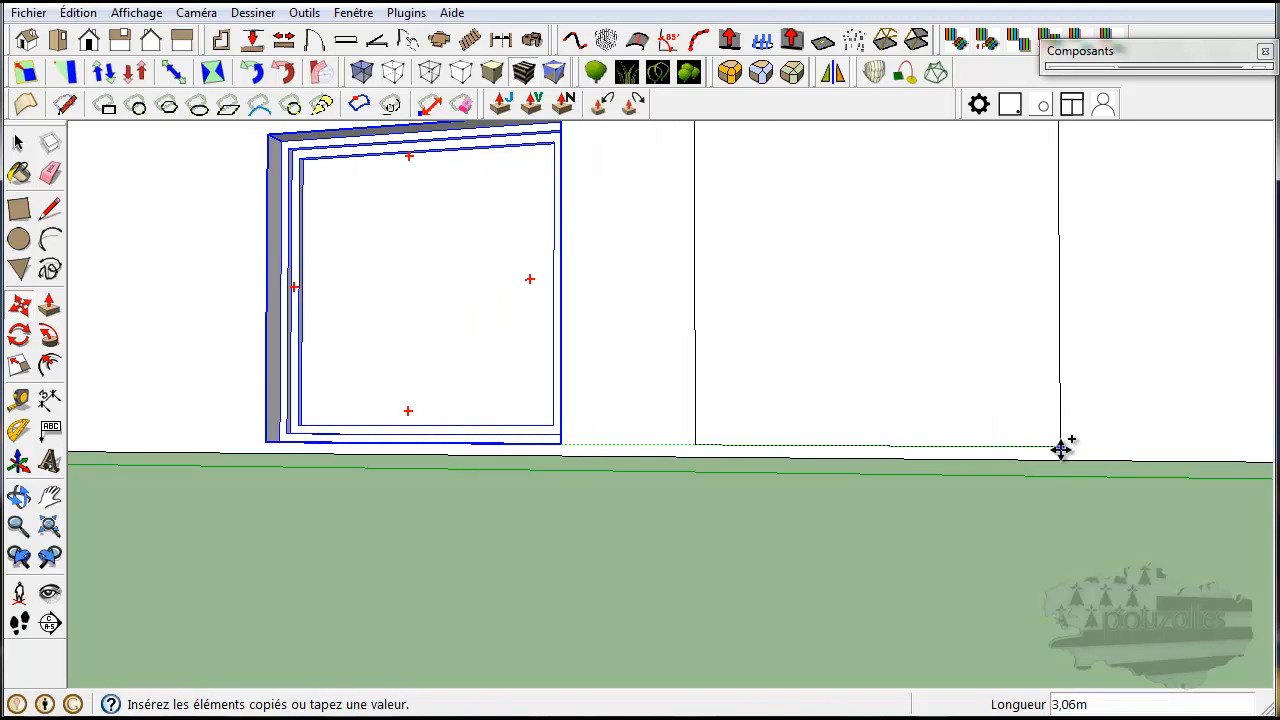
click(1063, 449)
Draw short vertical lines from the left component's two lower outer corners down to the wall's base edge
scroll(740, 604, down, 2)
middle_drag(740, 604, 800, 609)
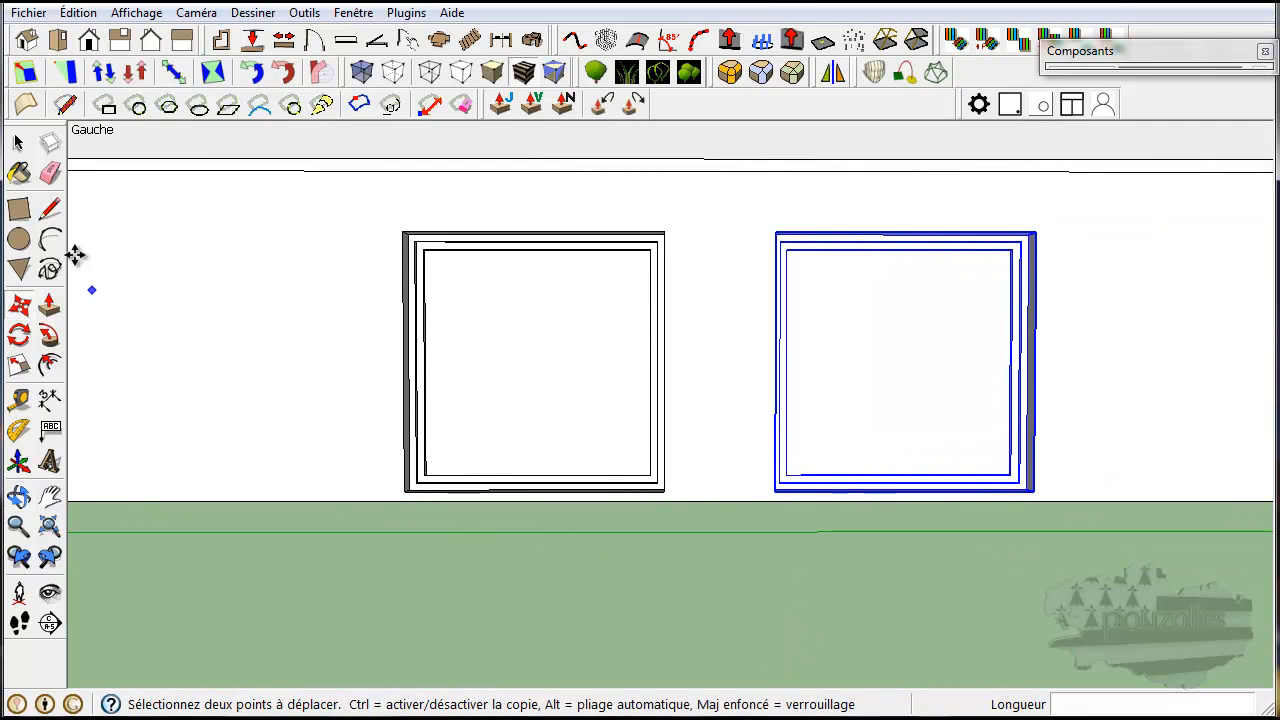
click(50, 208)
scroll(388, 520, up, 3)
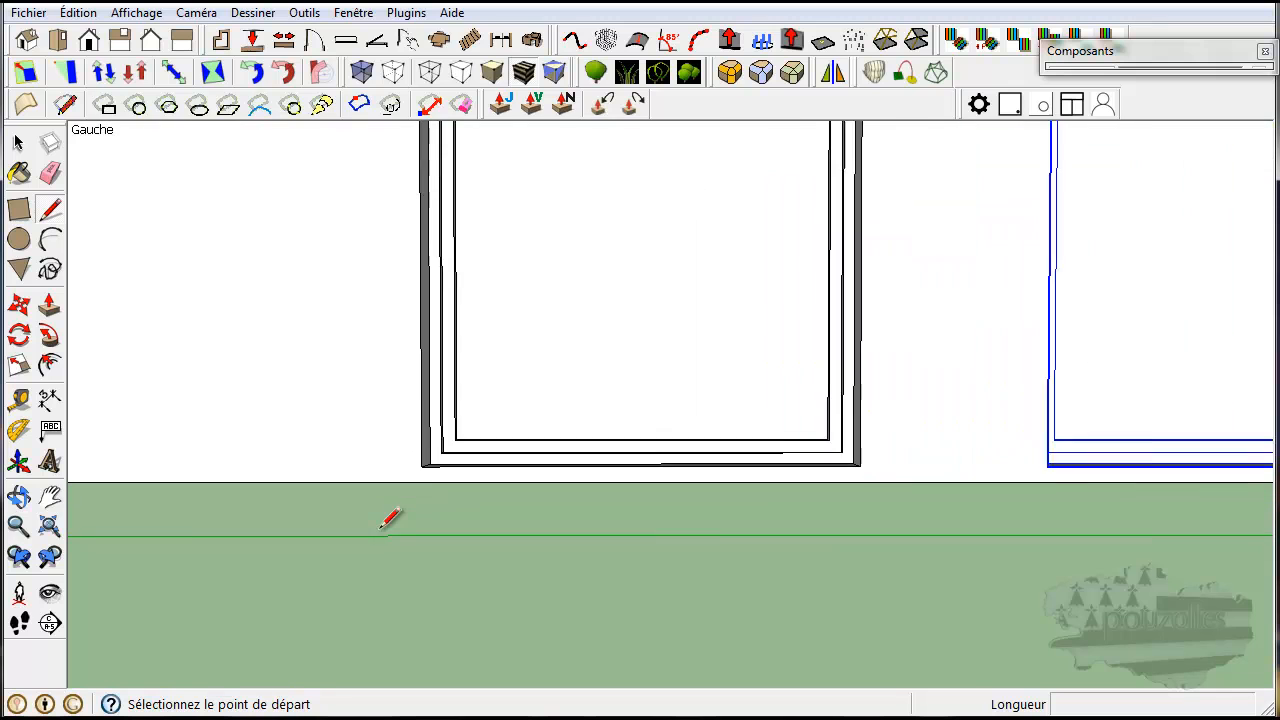
scroll(388, 520, up, 1)
click(429, 456)
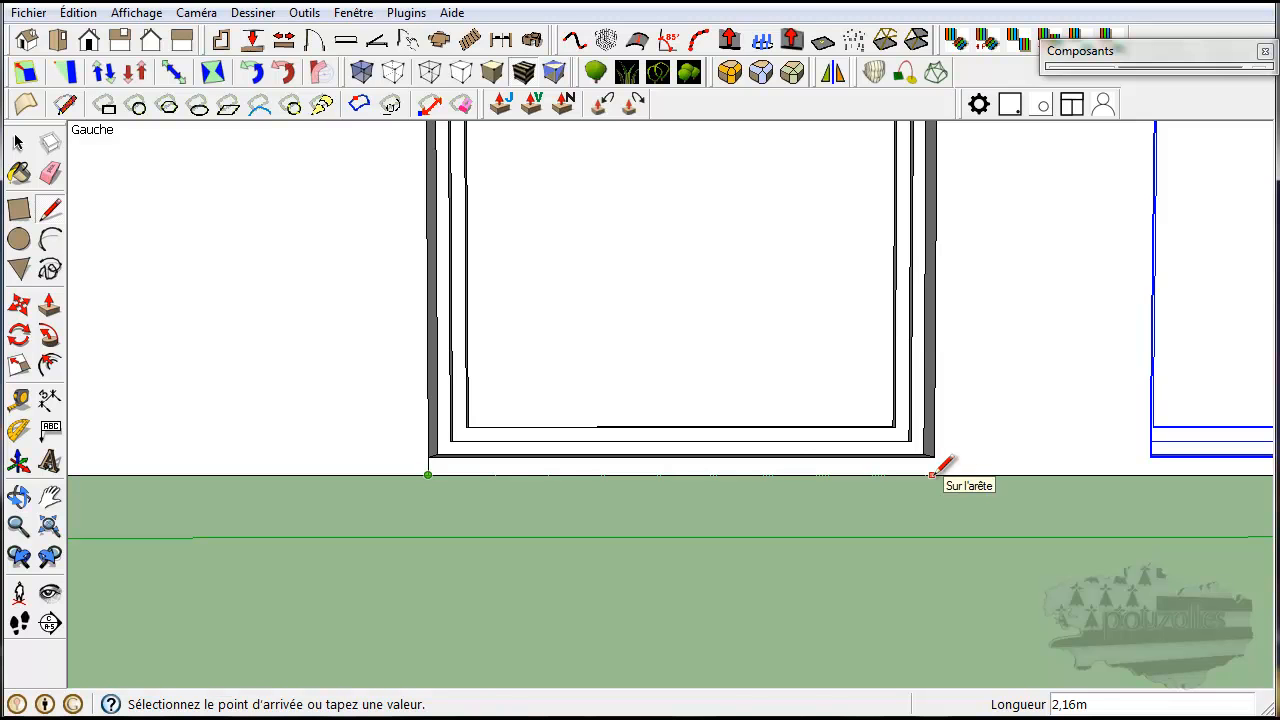
click(934, 458)
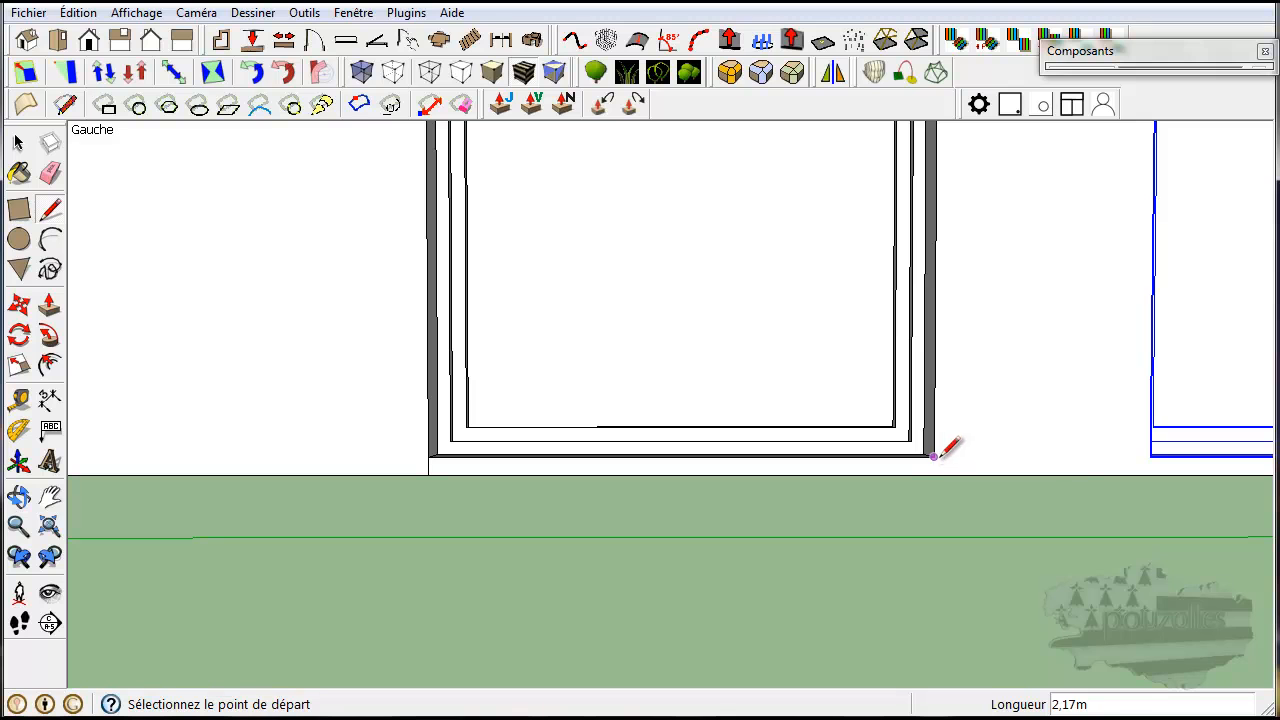
click(934, 462)
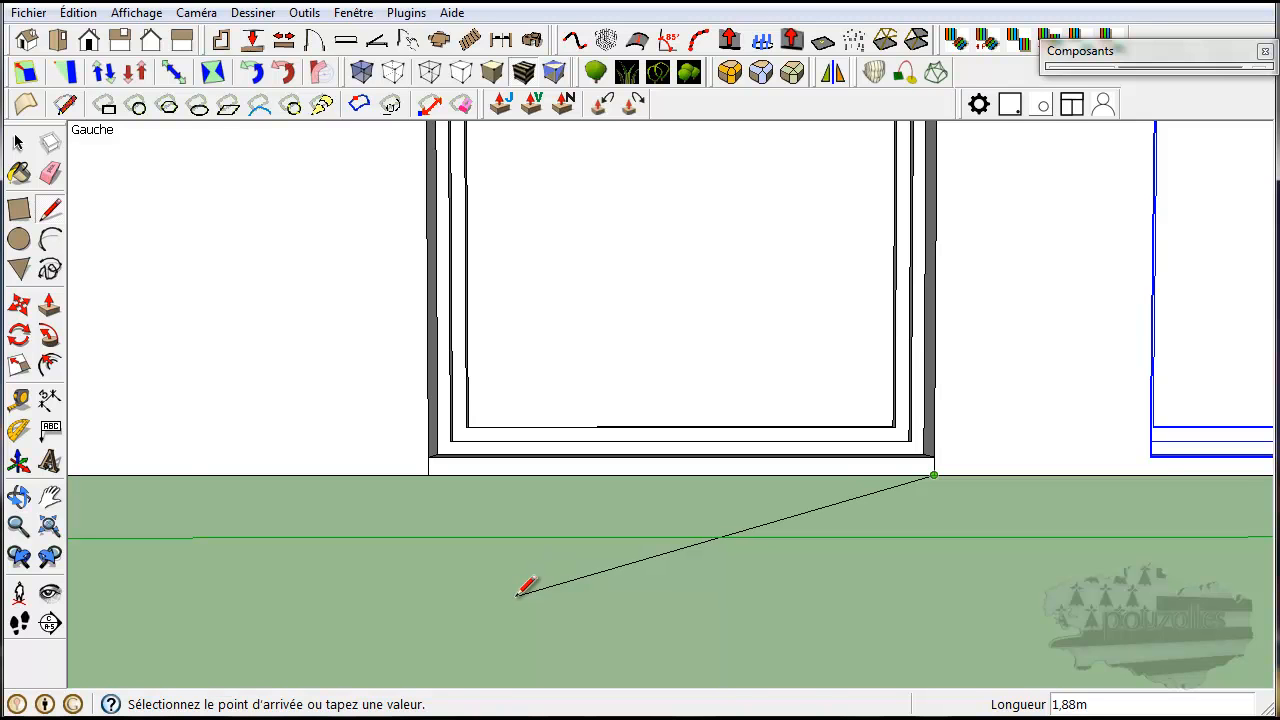
key(Escape)
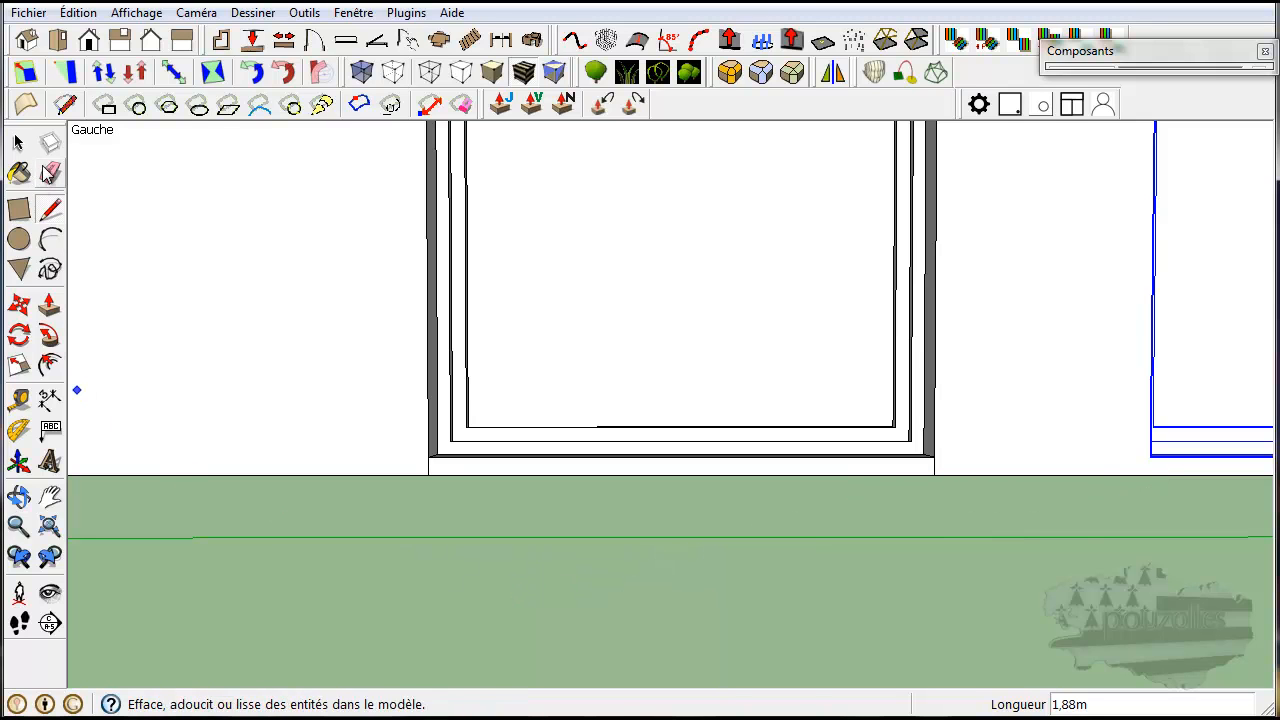
Try to extrude the strip beneath the left component with Push/Pull
click(48, 306)
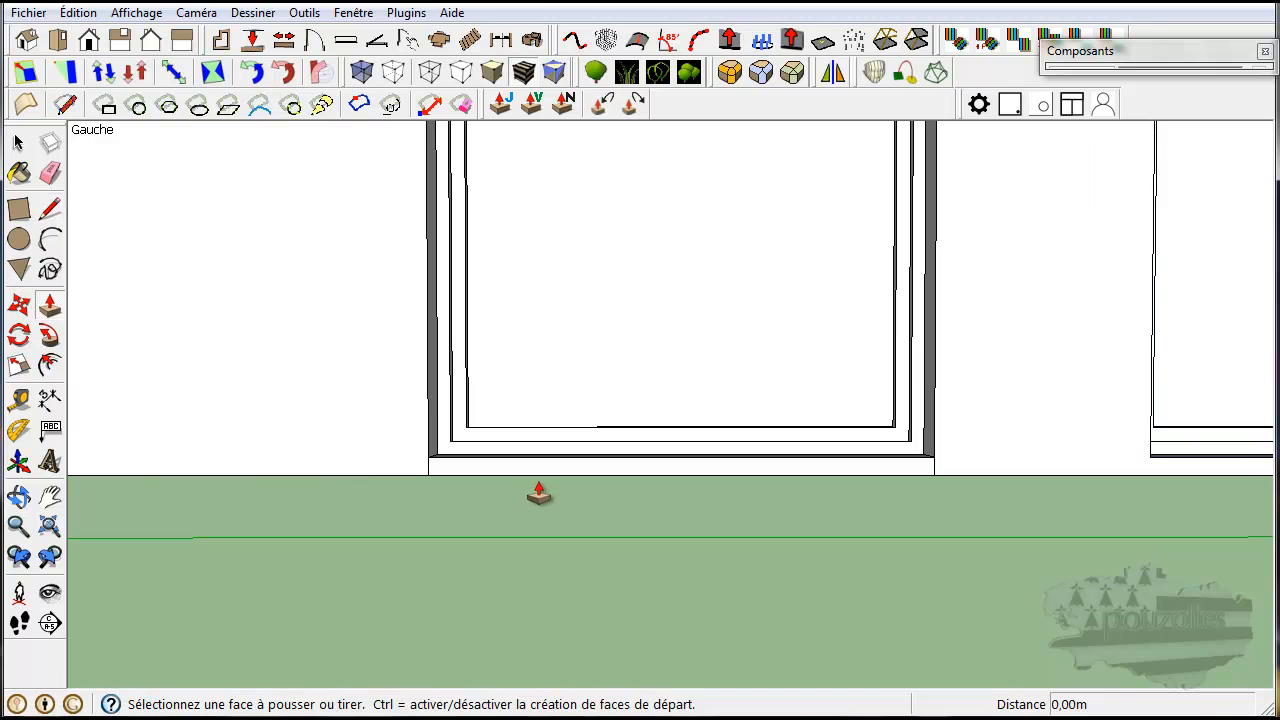
middle_drag(540, 493, 563, 528)
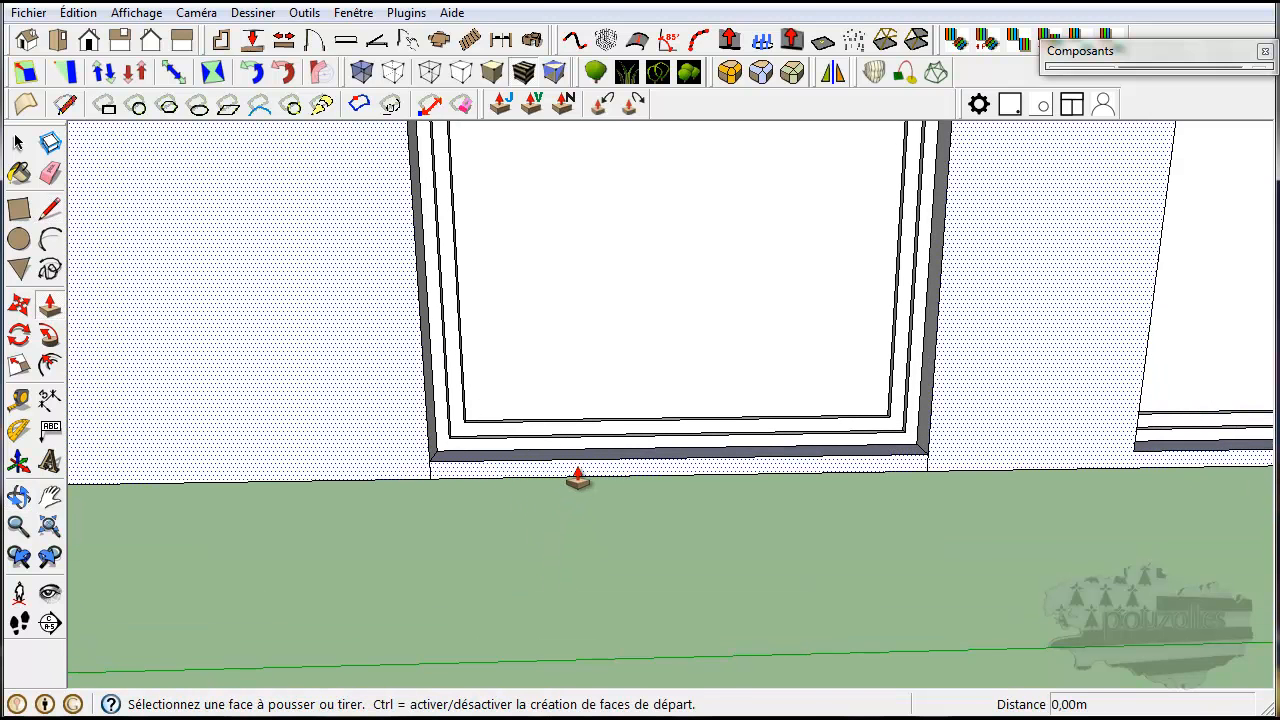
click(577, 480)
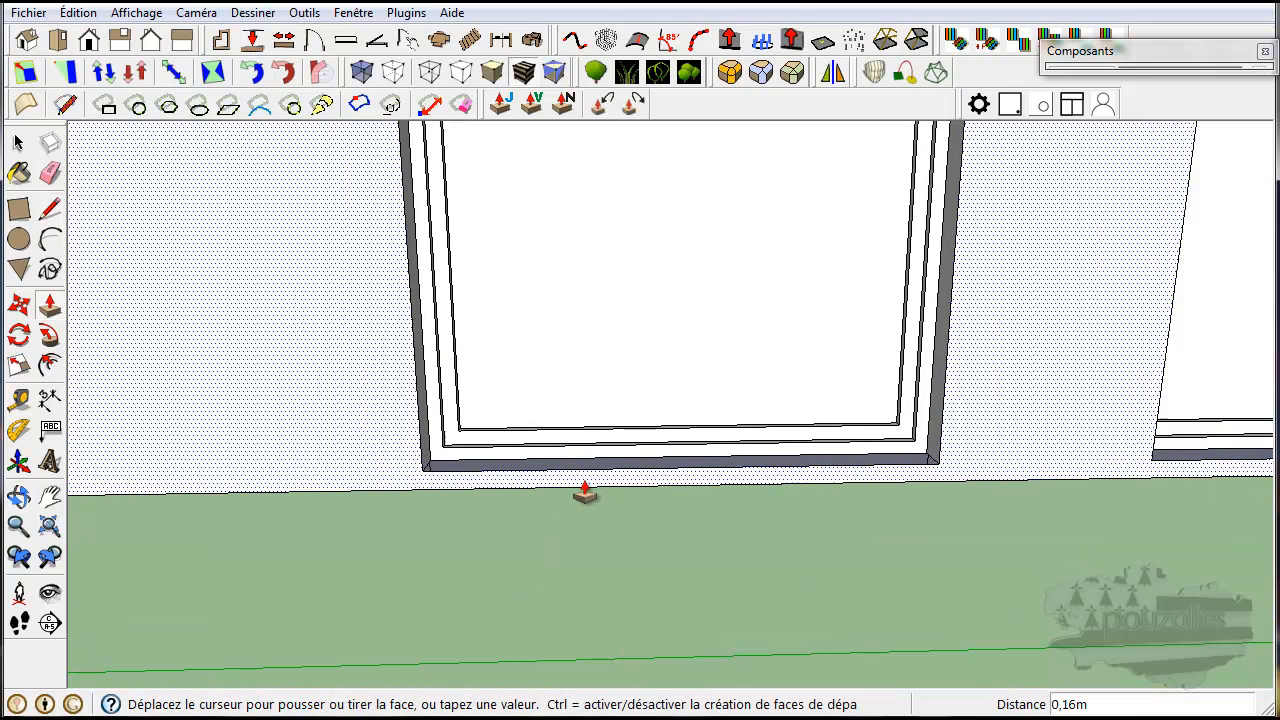
click(571, 491)
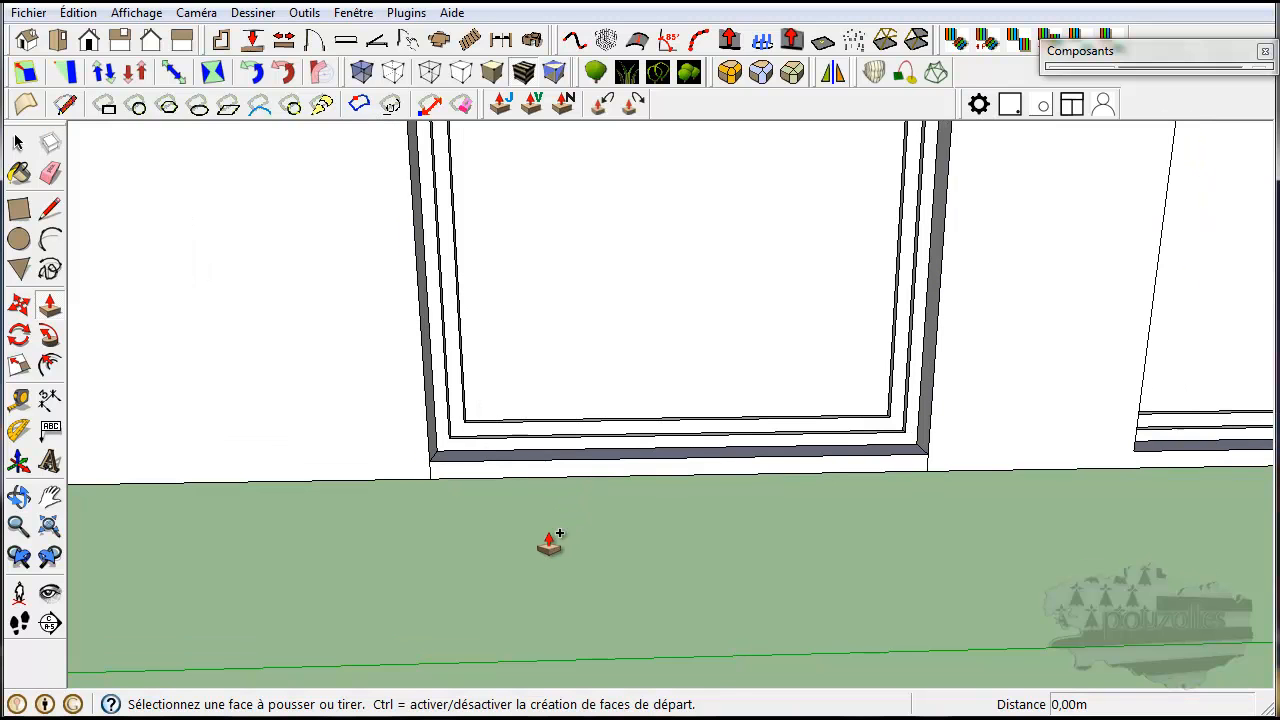
middle_drag(543, 537, 524, 543)
Draw a rectangle about 2.18 m by 0.08 m on the wall, between the left component's lower edge and the wall's base
click(16, 212)
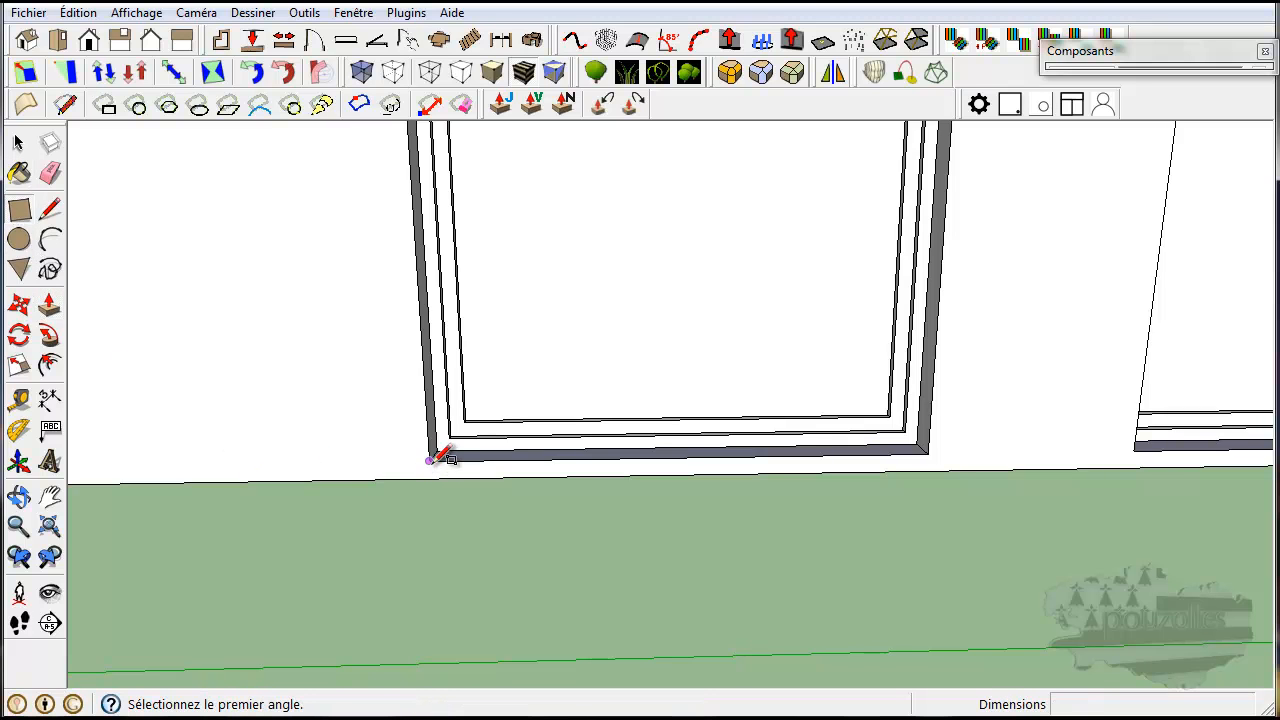
click(430, 460)
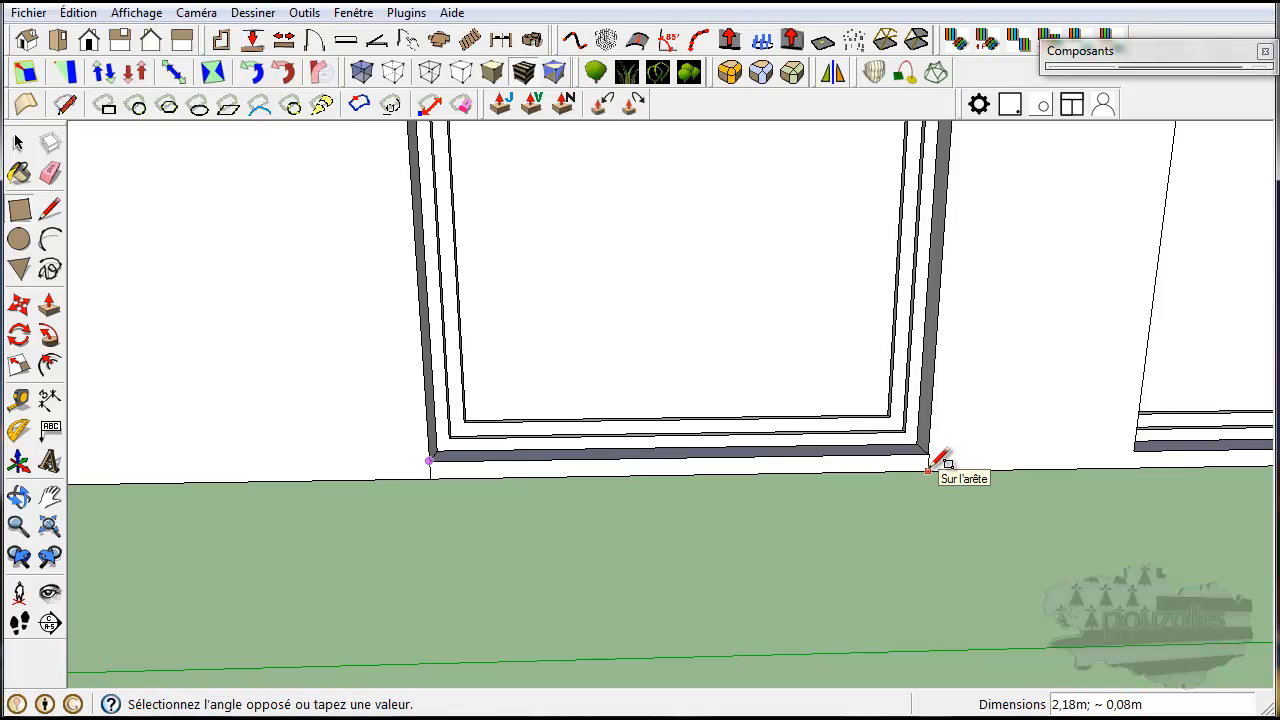
scroll(940, 465, up, 3)
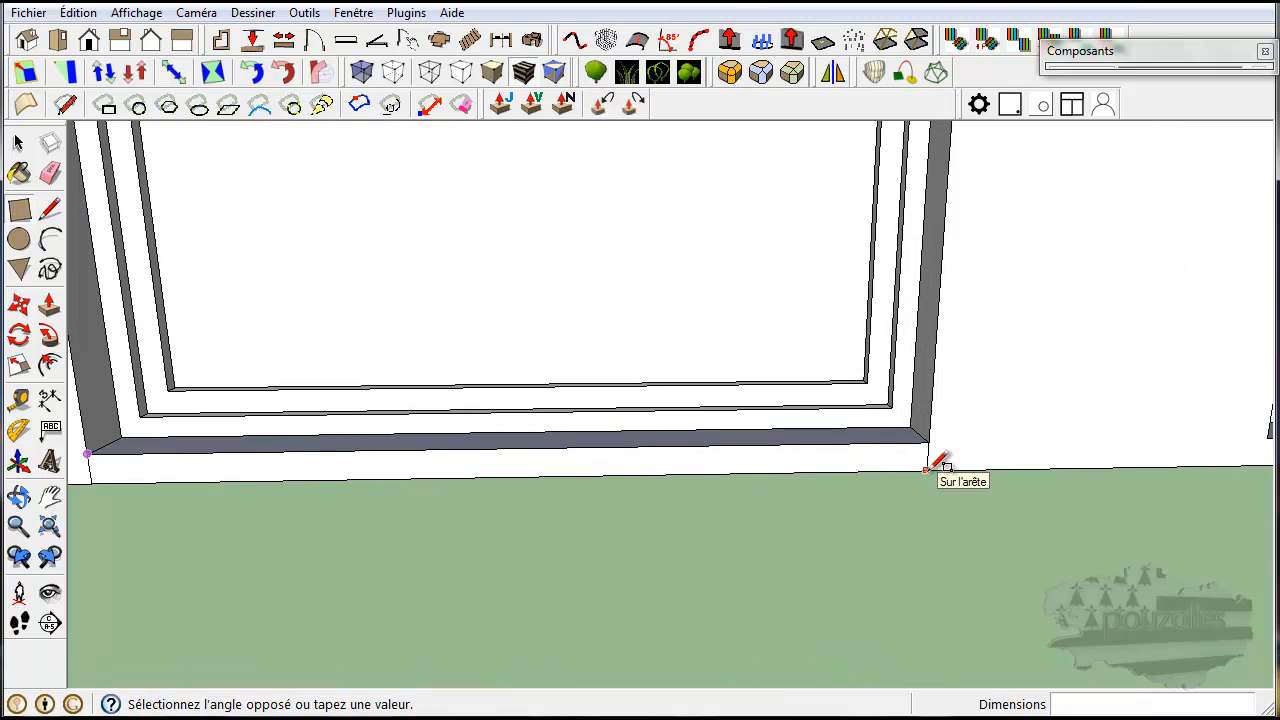
click(926, 468)
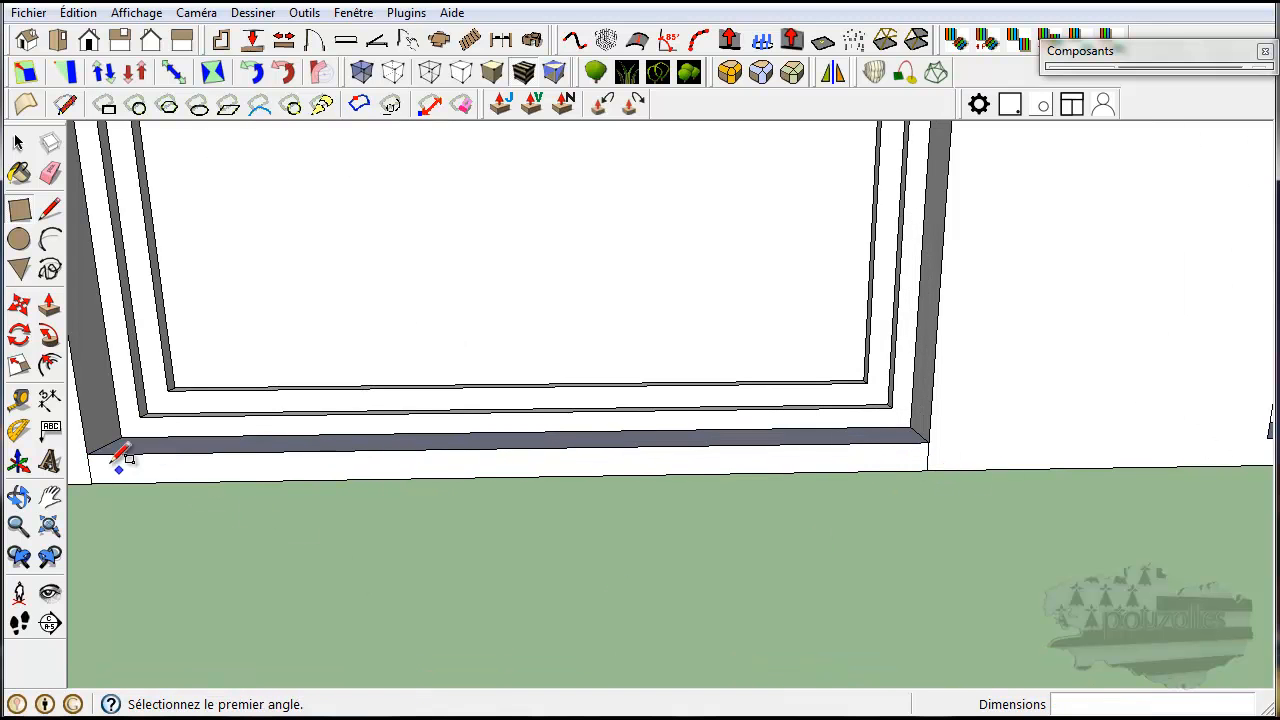
Pull the rectangular strip beneath the left component outward about 0.07 m to form a sill
click(47, 307)
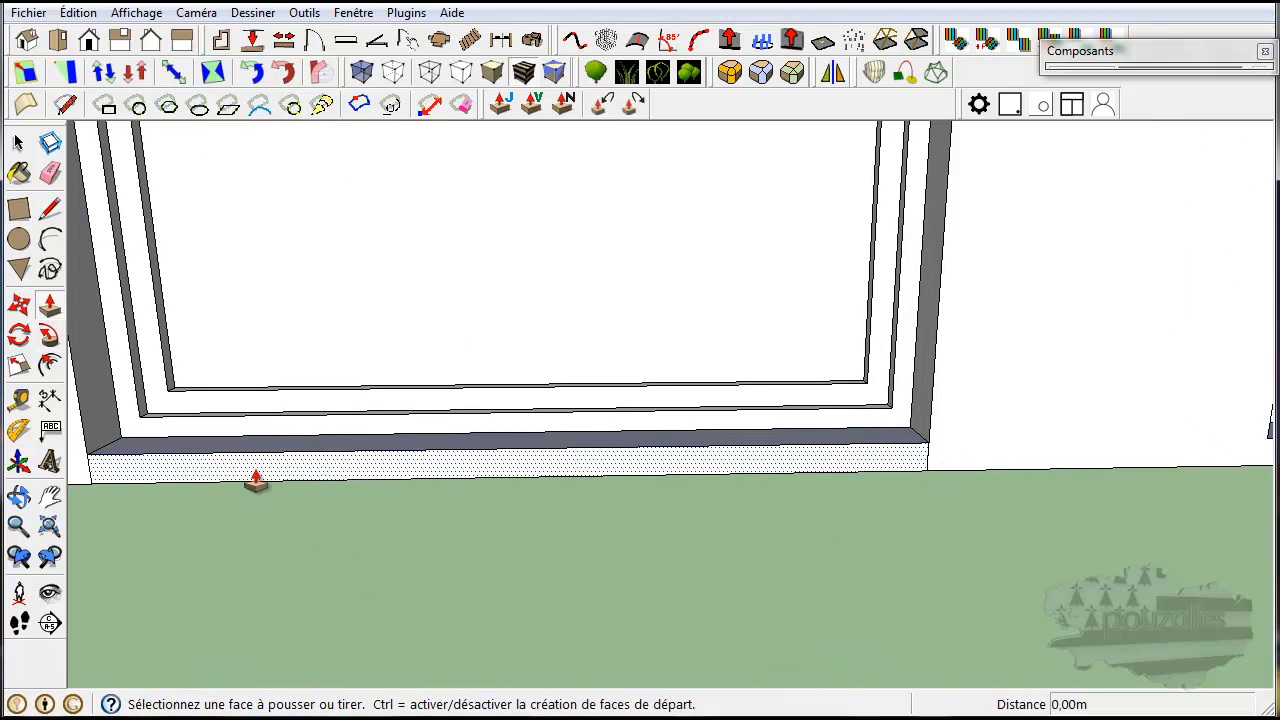
click(256, 478)
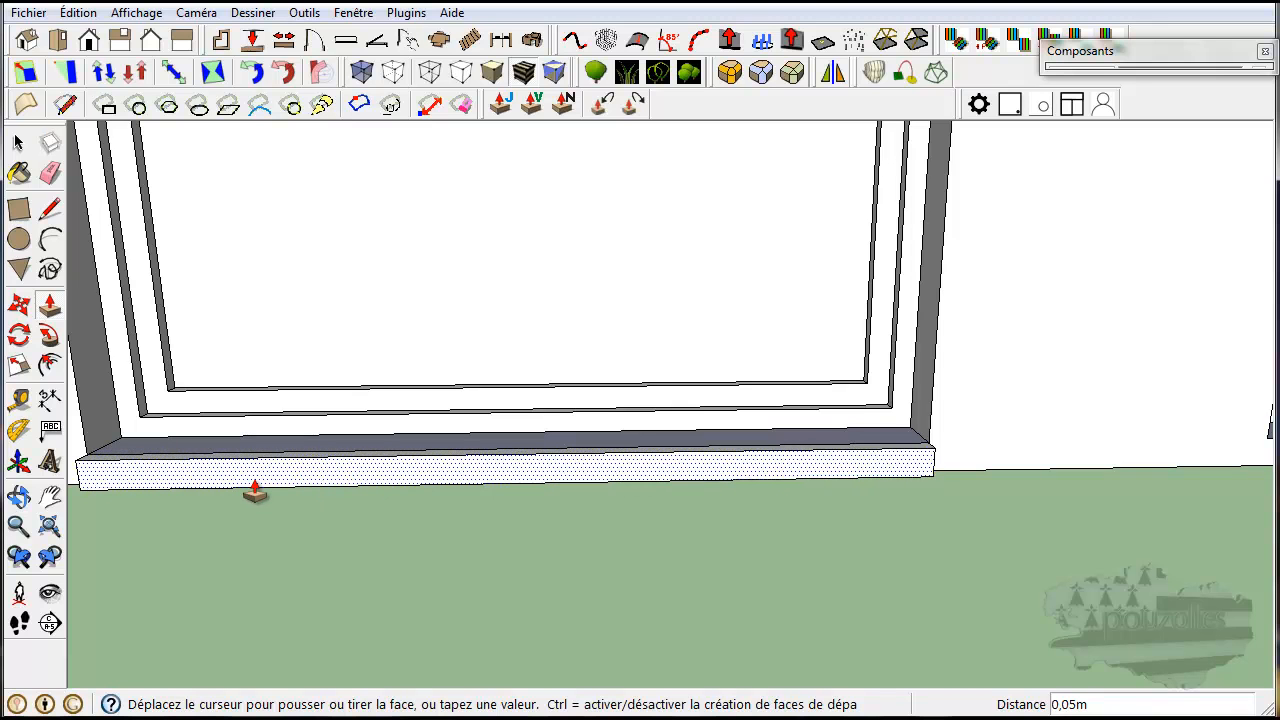
click(255, 497)
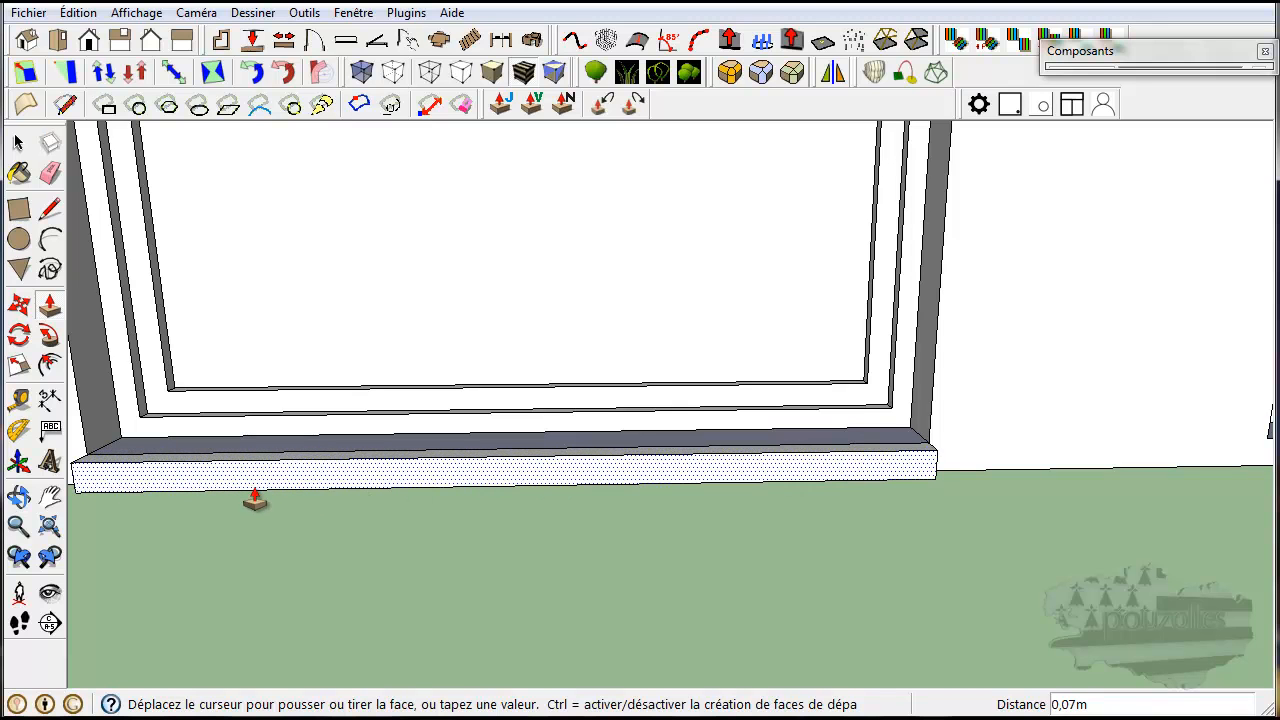
Reverse the blue-grey face forming the floor of the left recess, behind the sill
middle_drag(708, 608, 643, 629)
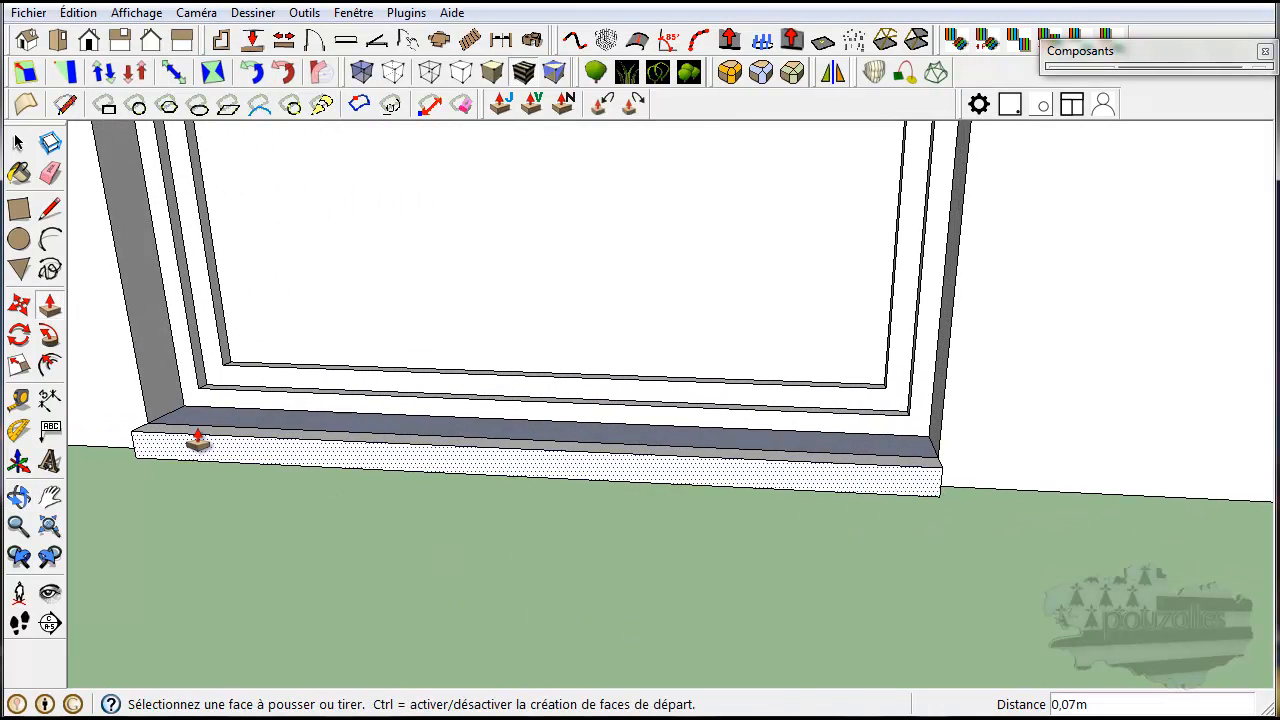
click(19, 146)
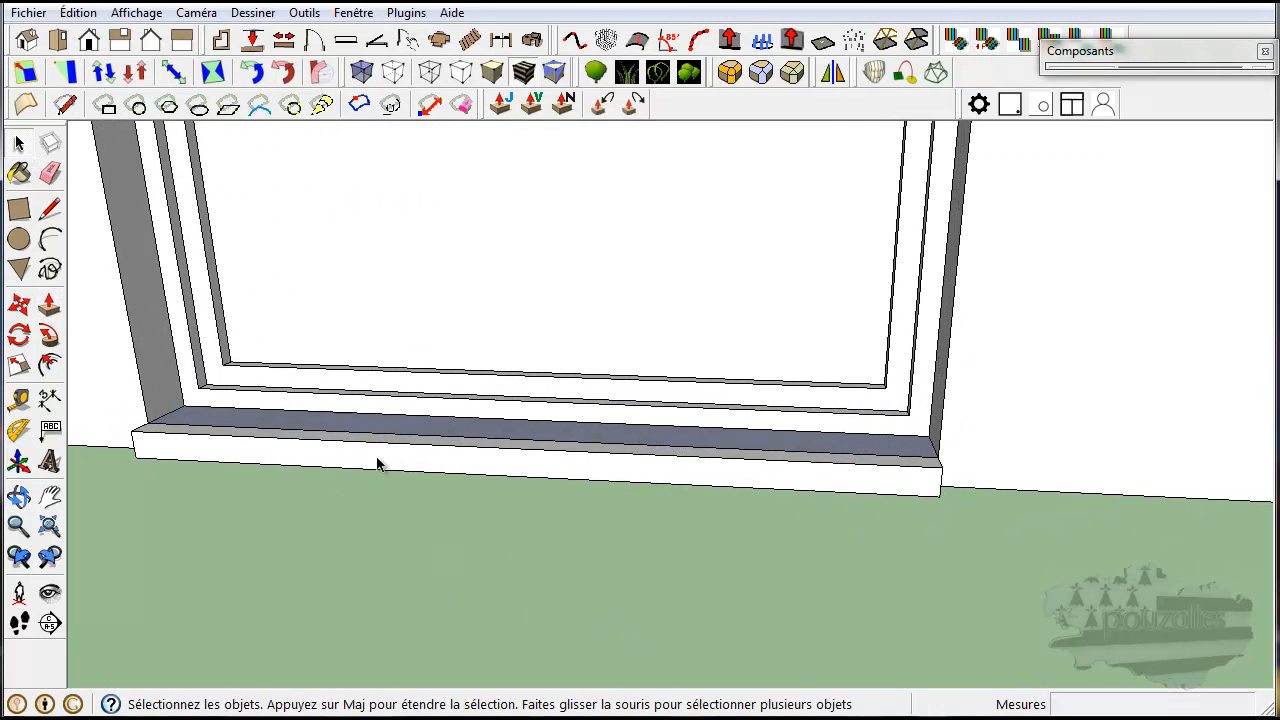
right_click(458, 430)
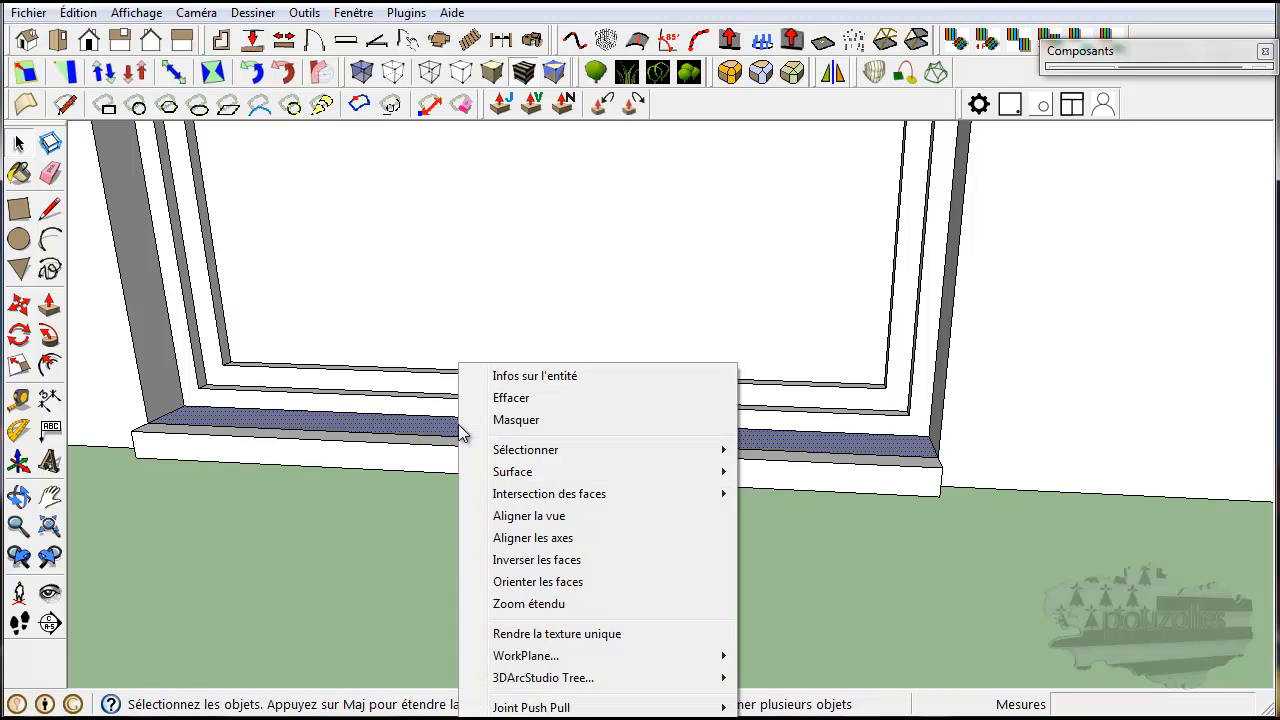
click(546, 560)
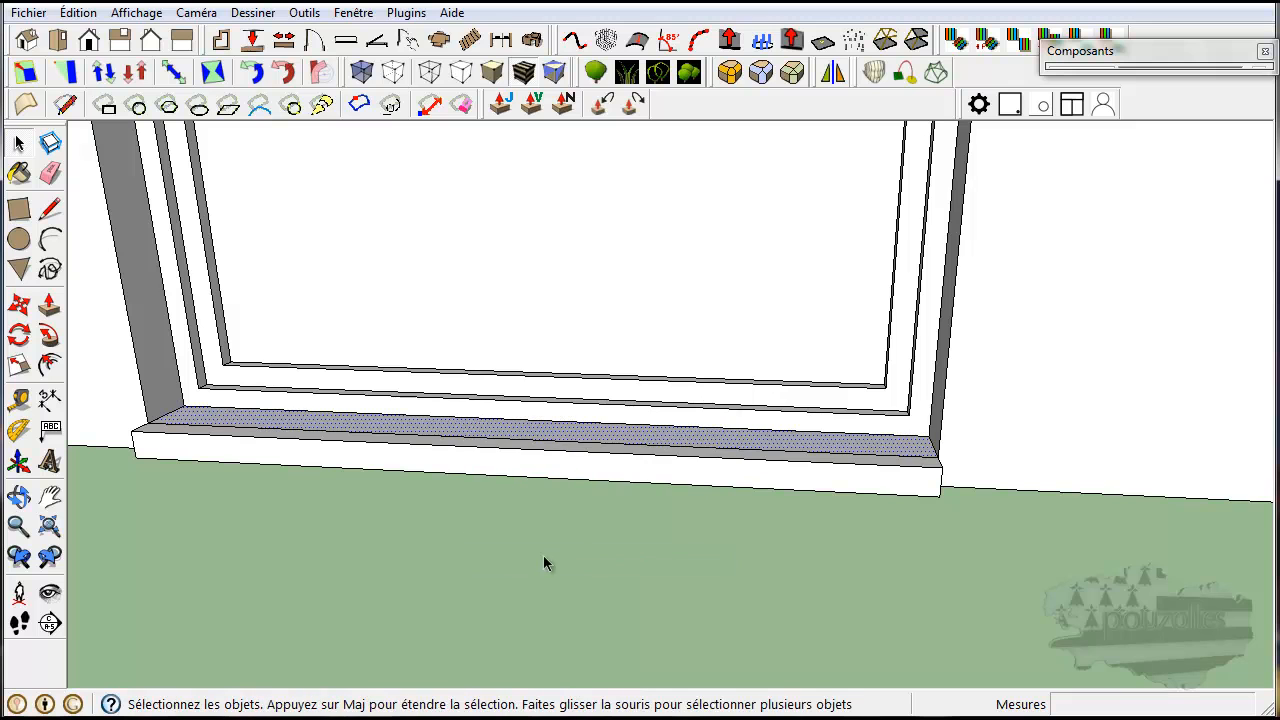
Try to erase the edge between the recess floor and the top of the sill
click(50, 173)
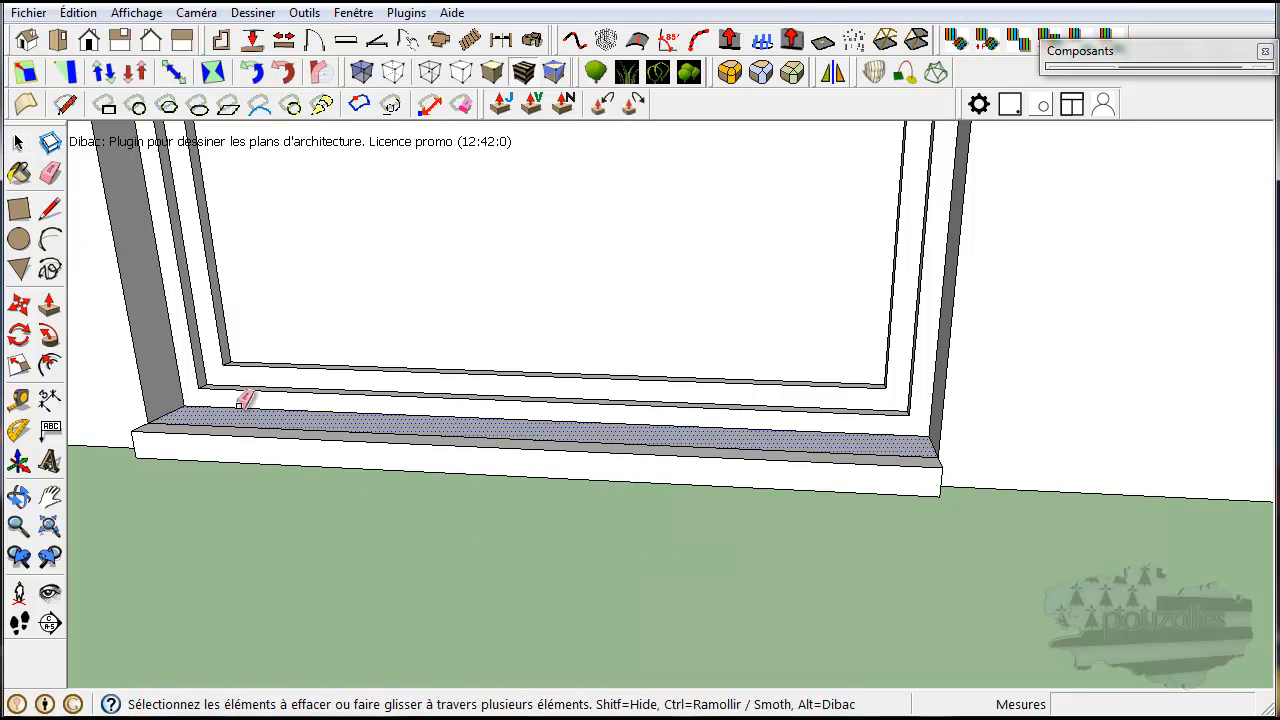
click(249, 427)
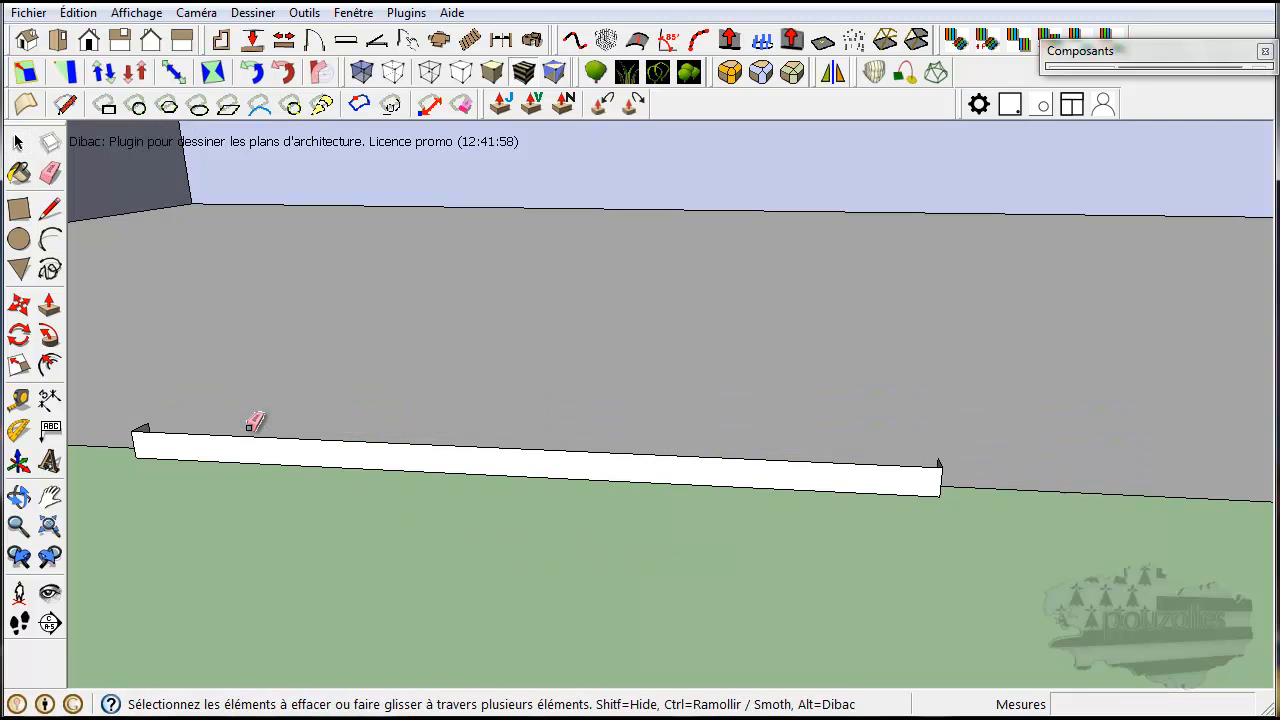
key(ctrl+z)
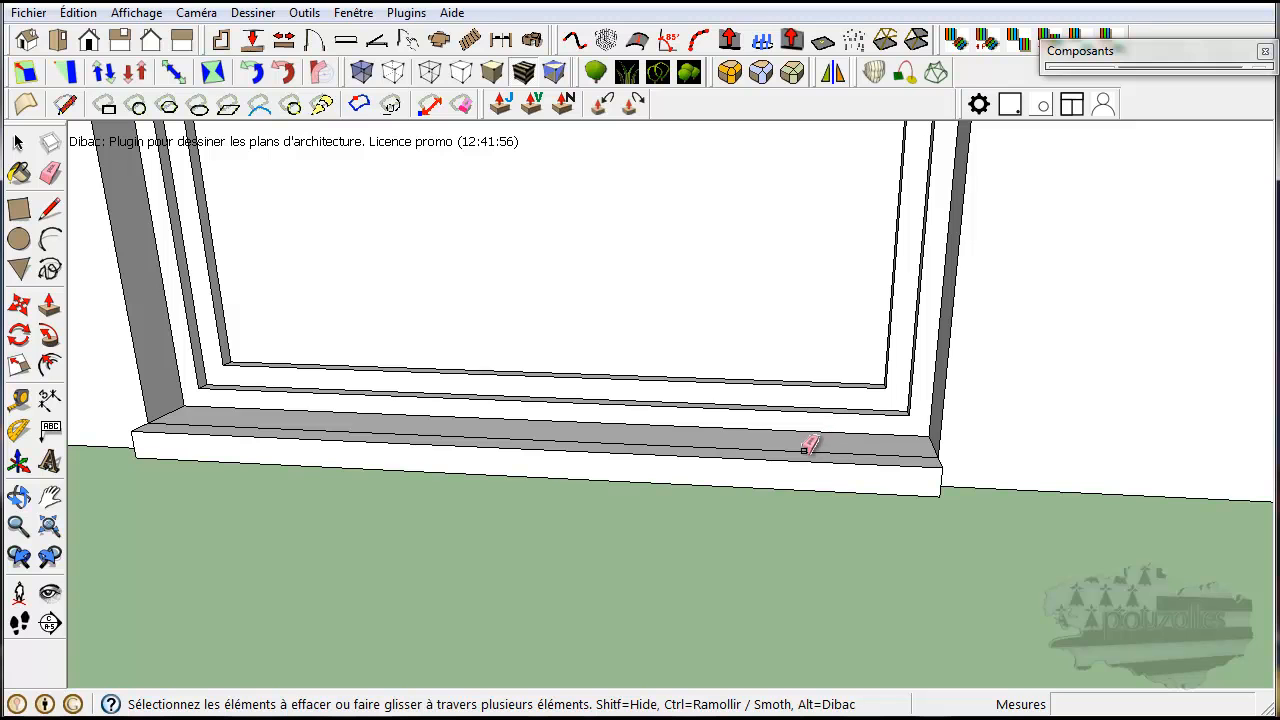
Move the sill's upper front edge straight down along the blue axis to slope the sill's top
click(19, 143)
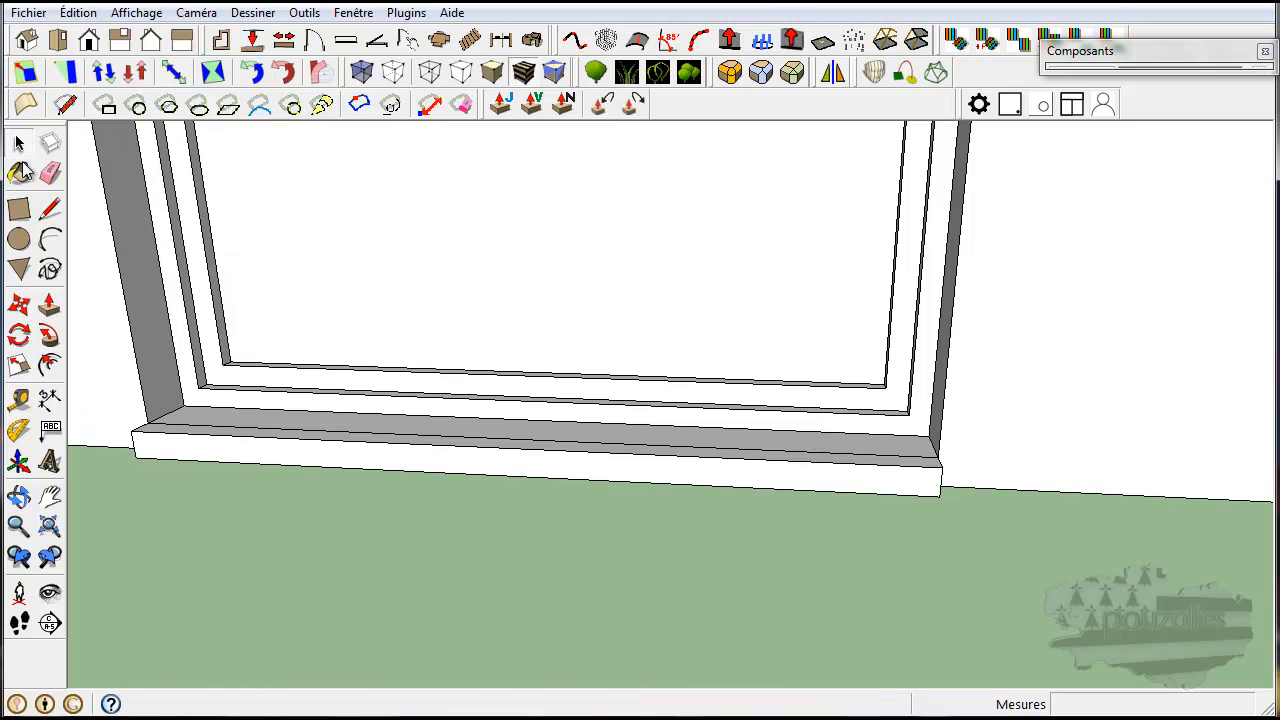
click(421, 445)
click(19, 305)
click(516, 451)
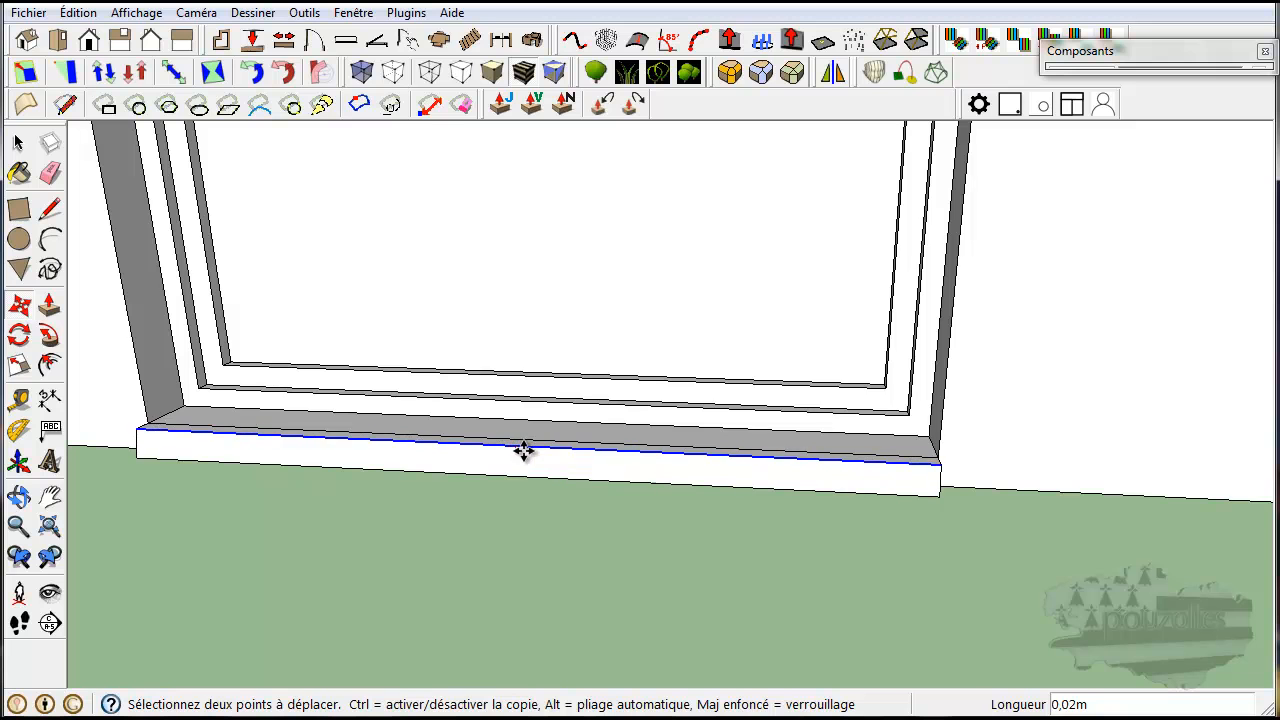
middle_drag(522, 453, 257, 406)
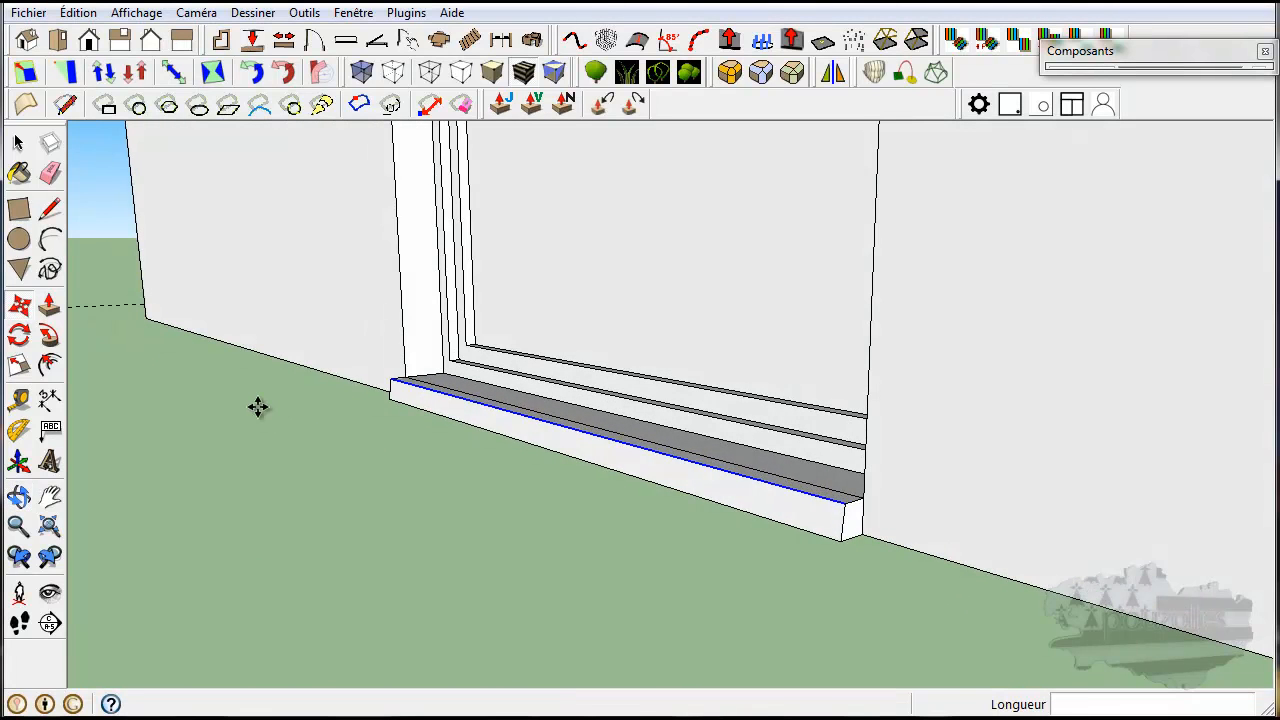
middle_drag(634, 449, 534, 463)
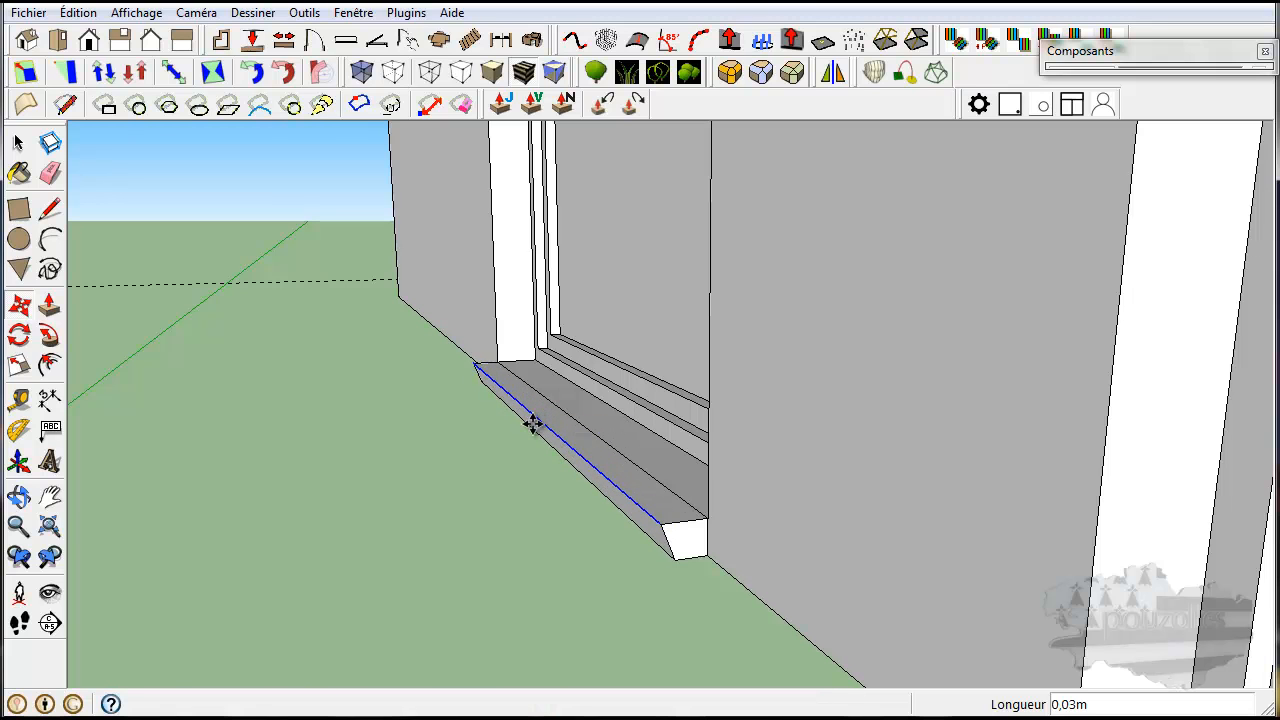
key(Escape)
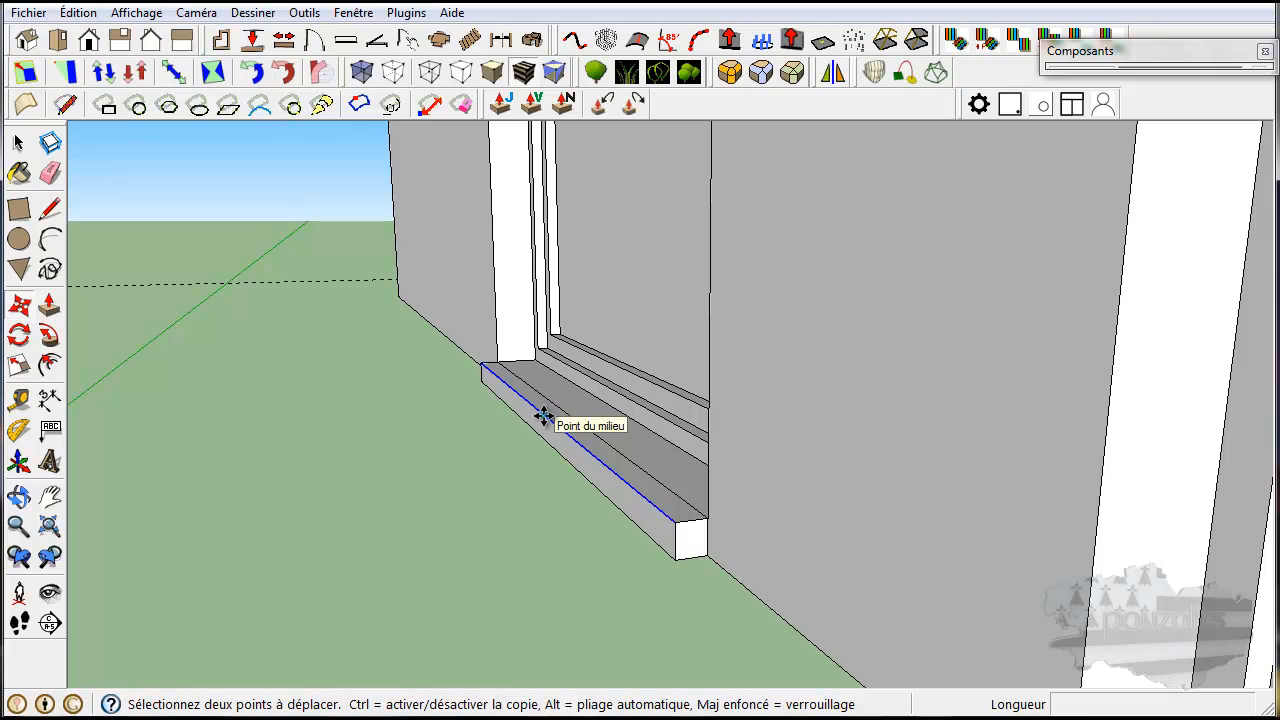
click(543, 415)
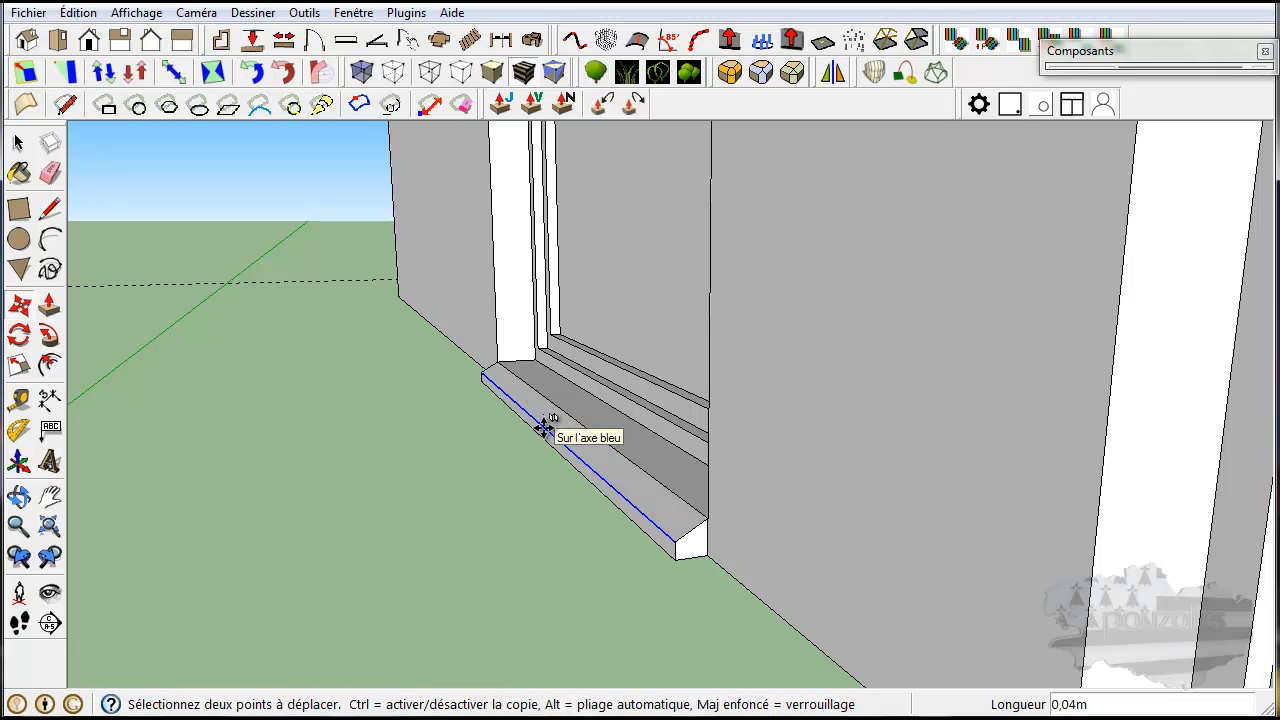
click(549, 420)
Insert another "porte fenetre" component on the long wall, to the left of the two existing ones
middle_drag(470, 560, 883, 566)
scroll(970, 579, down, 3)
scroll(804, 590, down, 2)
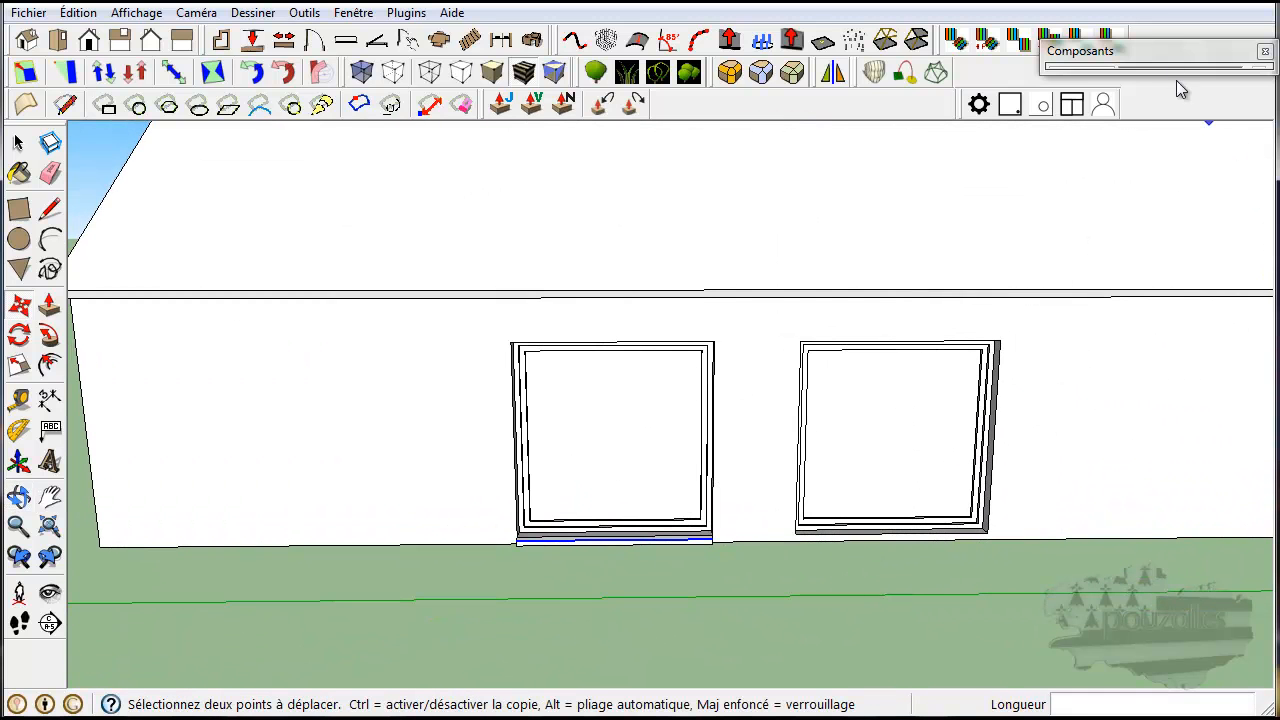
click(1148, 63)
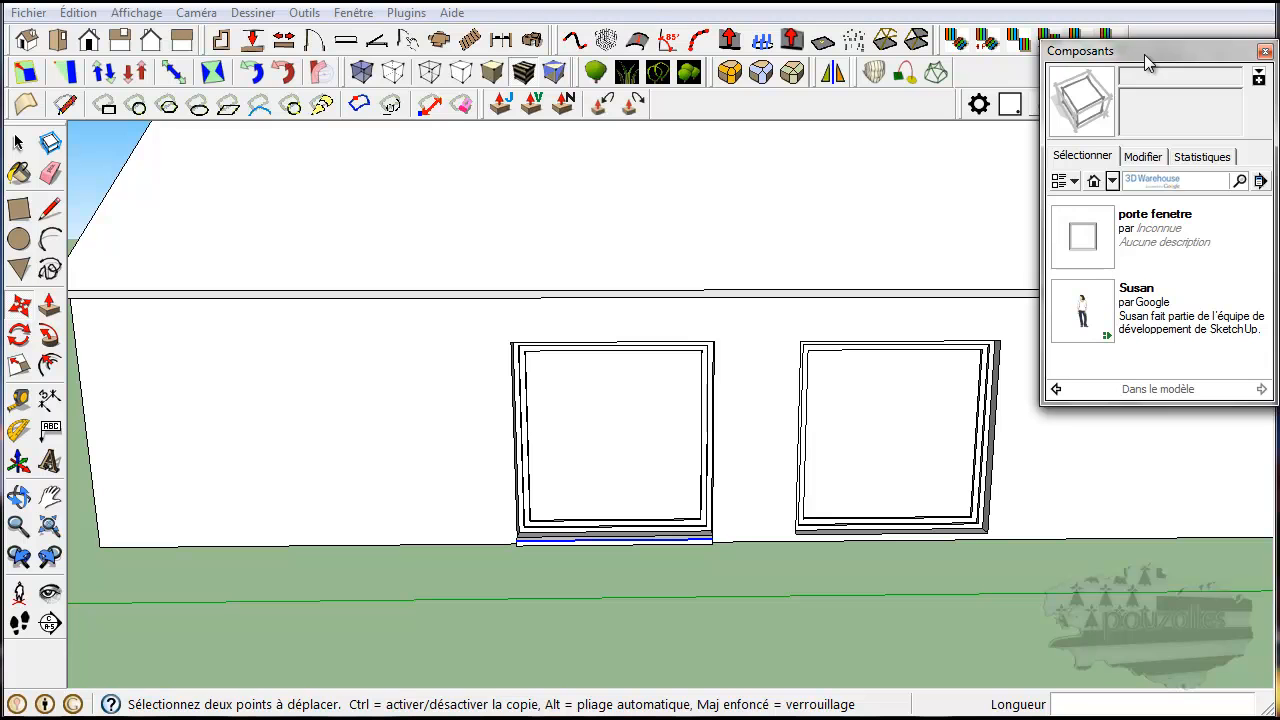
click(1100, 237)
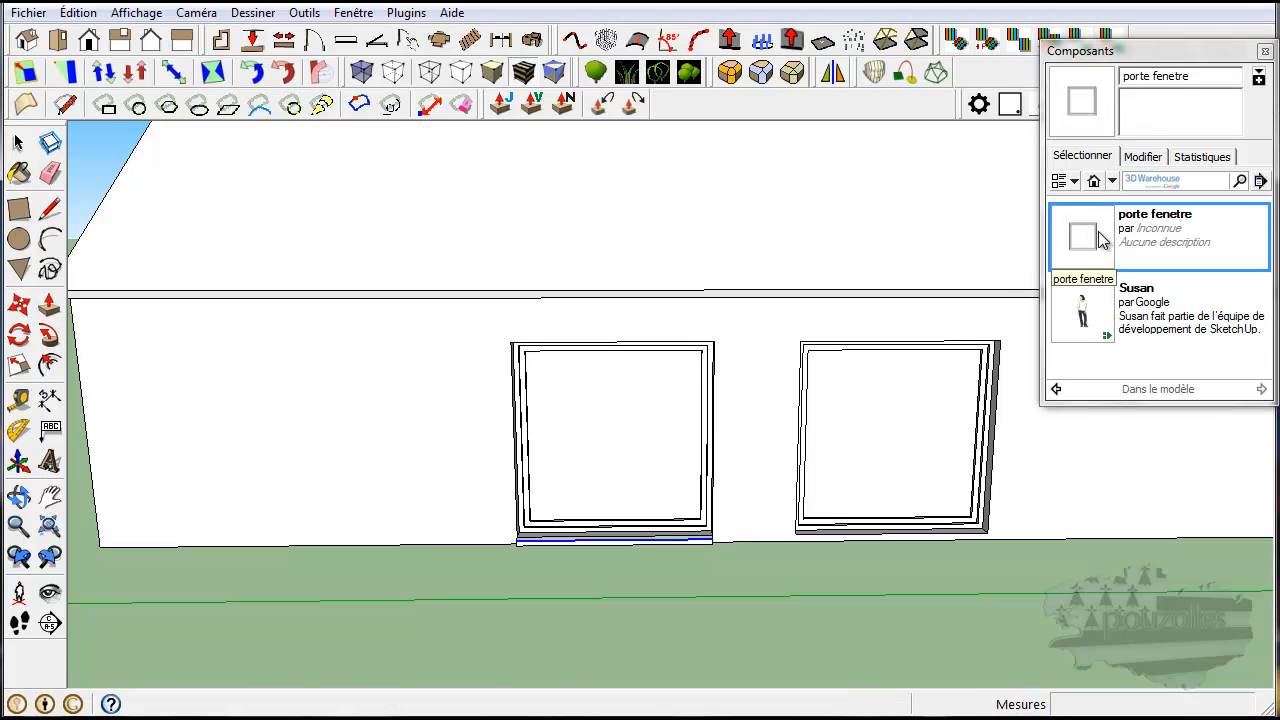
click(181, 532)
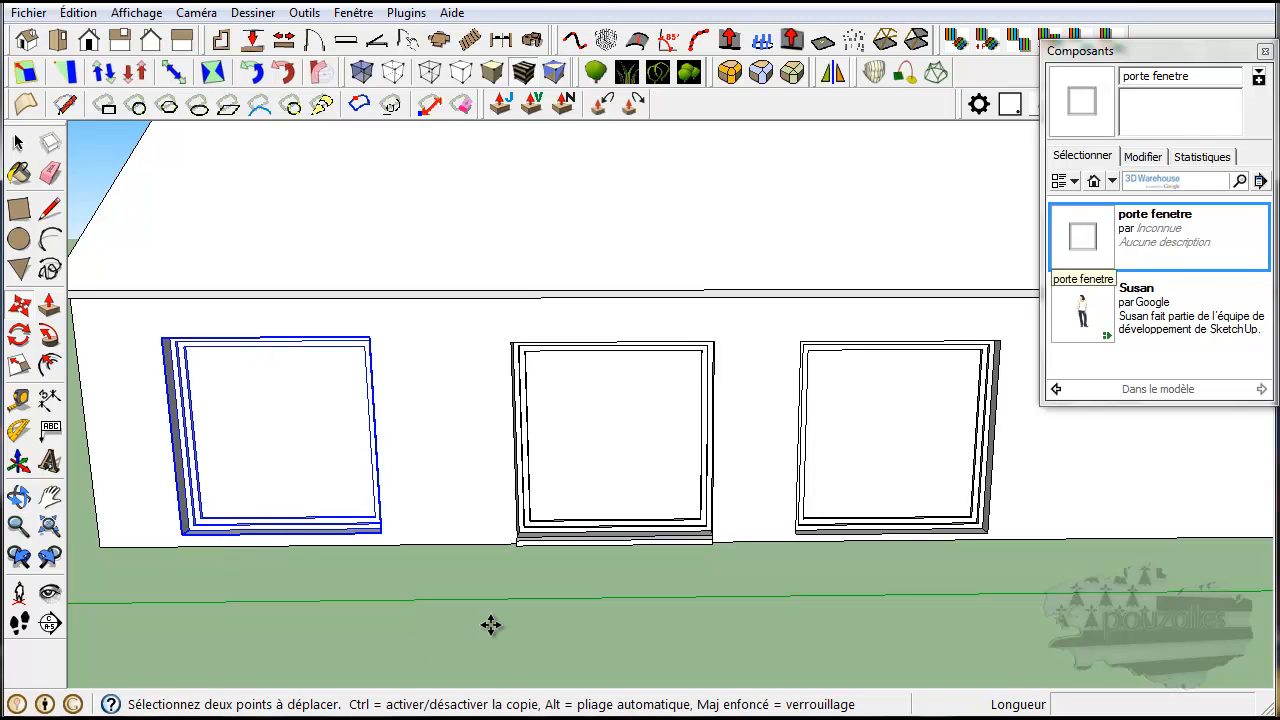
Delete the large floor face closing the underside of the house
middle_drag(493, 625, 1027, 414)
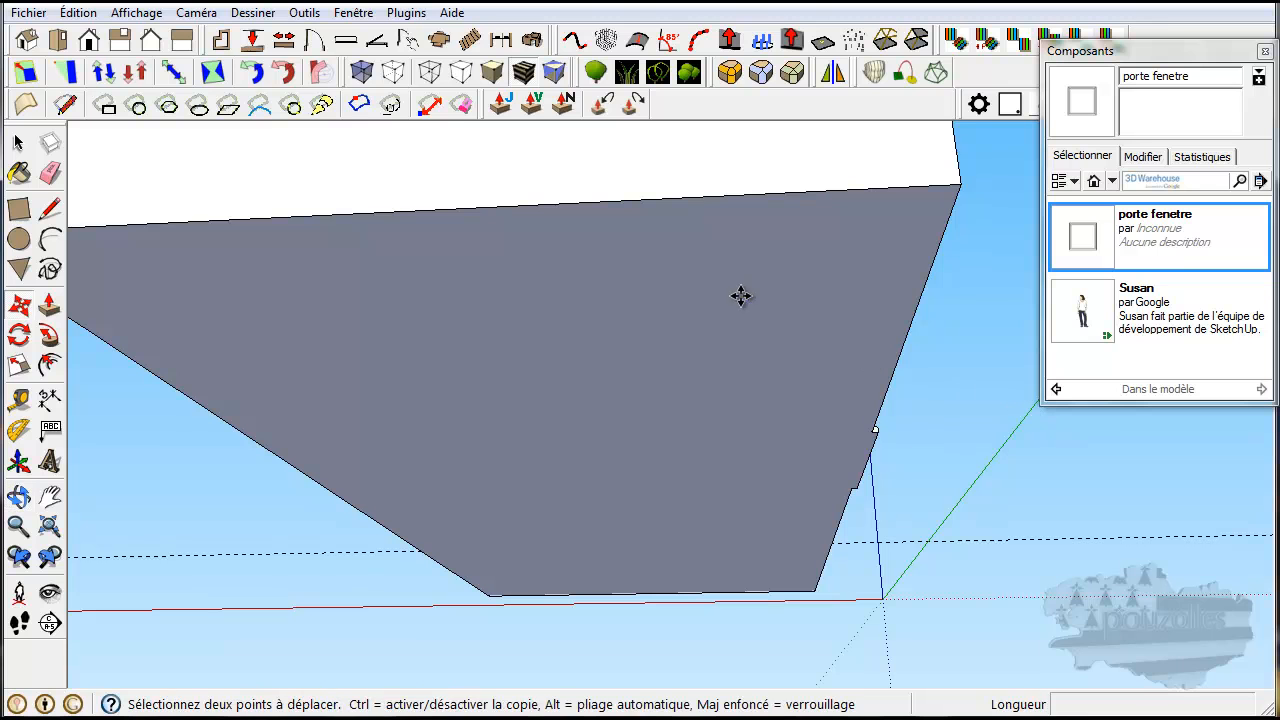
click(18, 143)
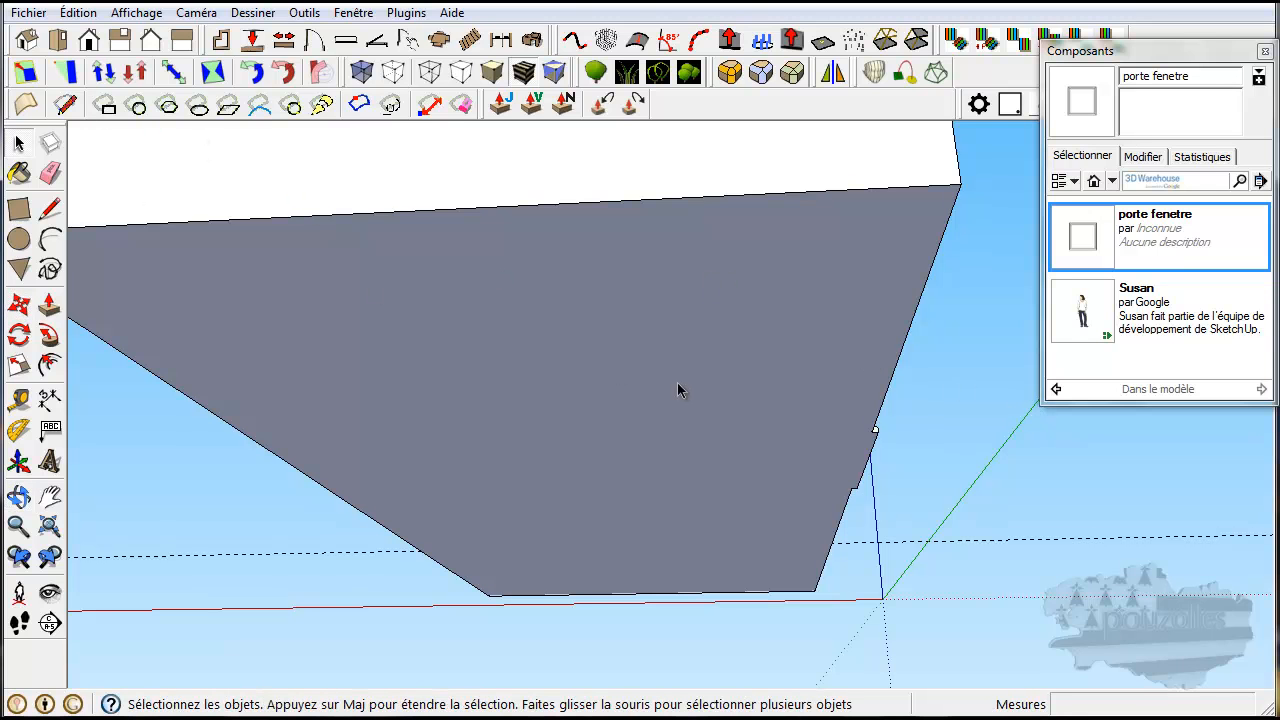
key(Delete)
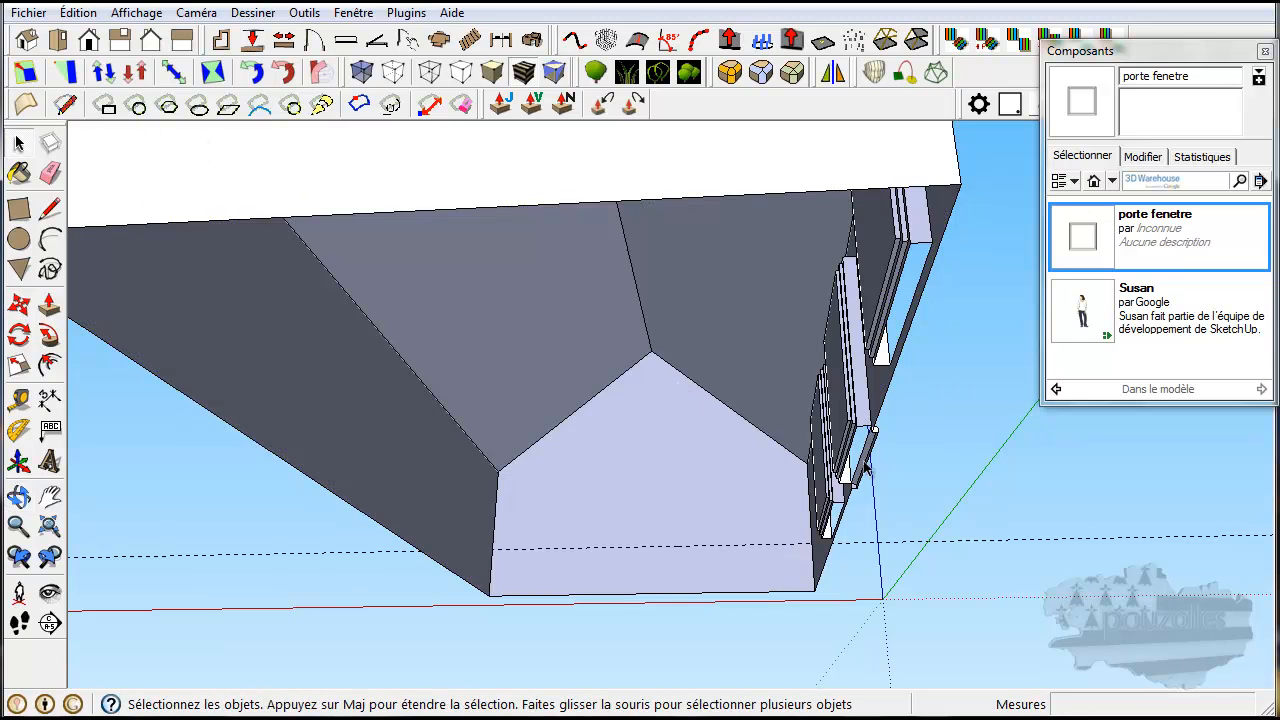
mouse_move(907, 496)
middle_down()
mouse_move(917, 503)
mouse_move(760, 555)
mouse_move(694, 523)
mouse_move(897, 443)
mouse_move(951, 503)
mouse_move(901, 505)
middle_up()
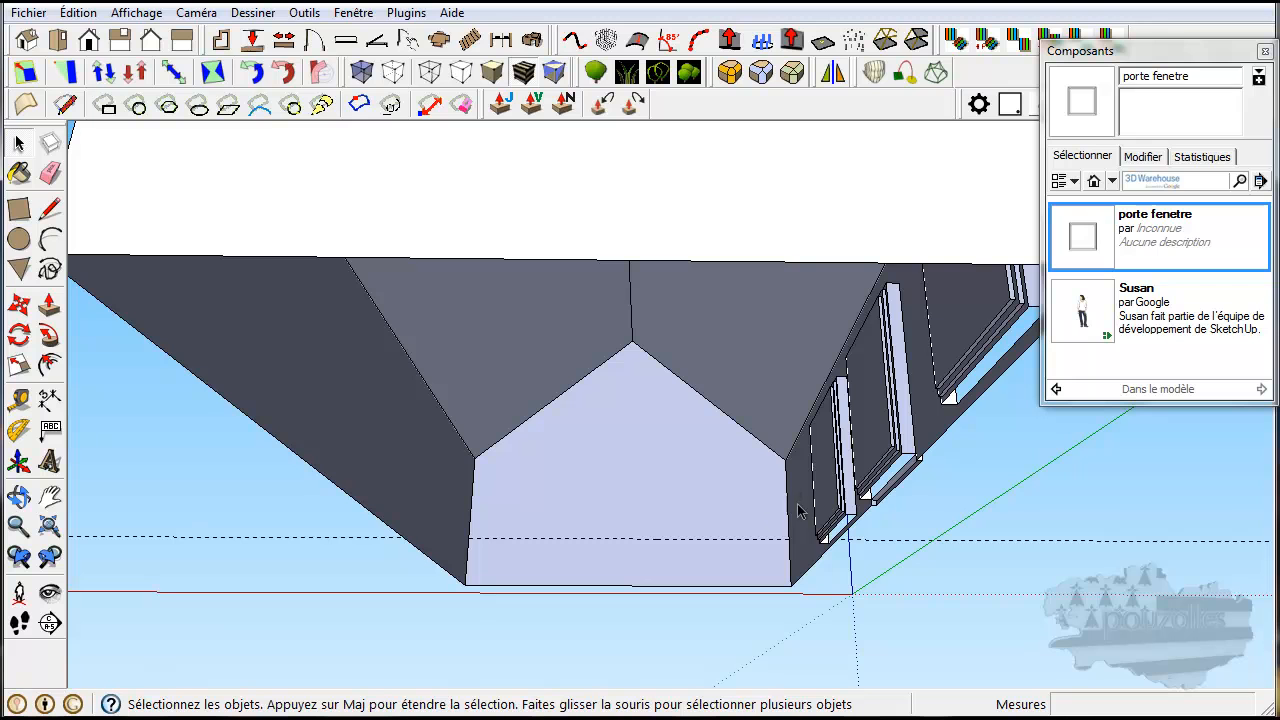
middle_drag(1004, 453, 809, 526)
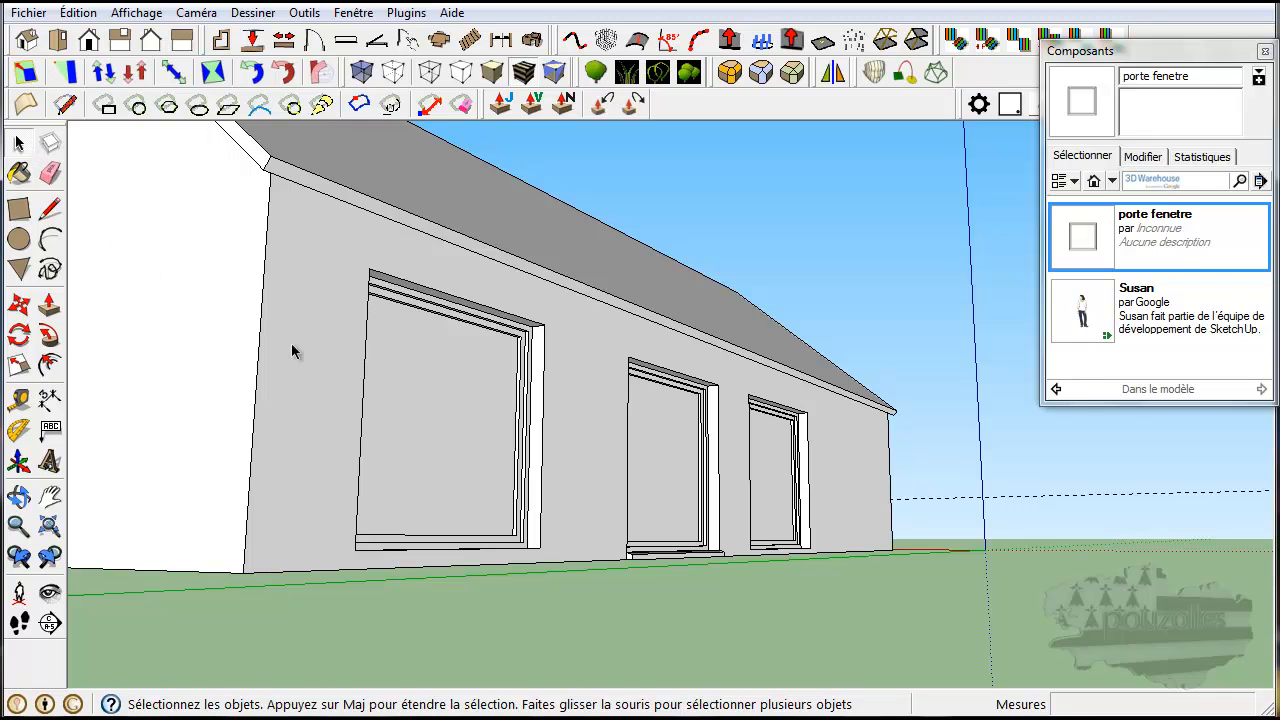
Select the nearest "porte fenetre" component and display the Translucide material collection
click(422, 409)
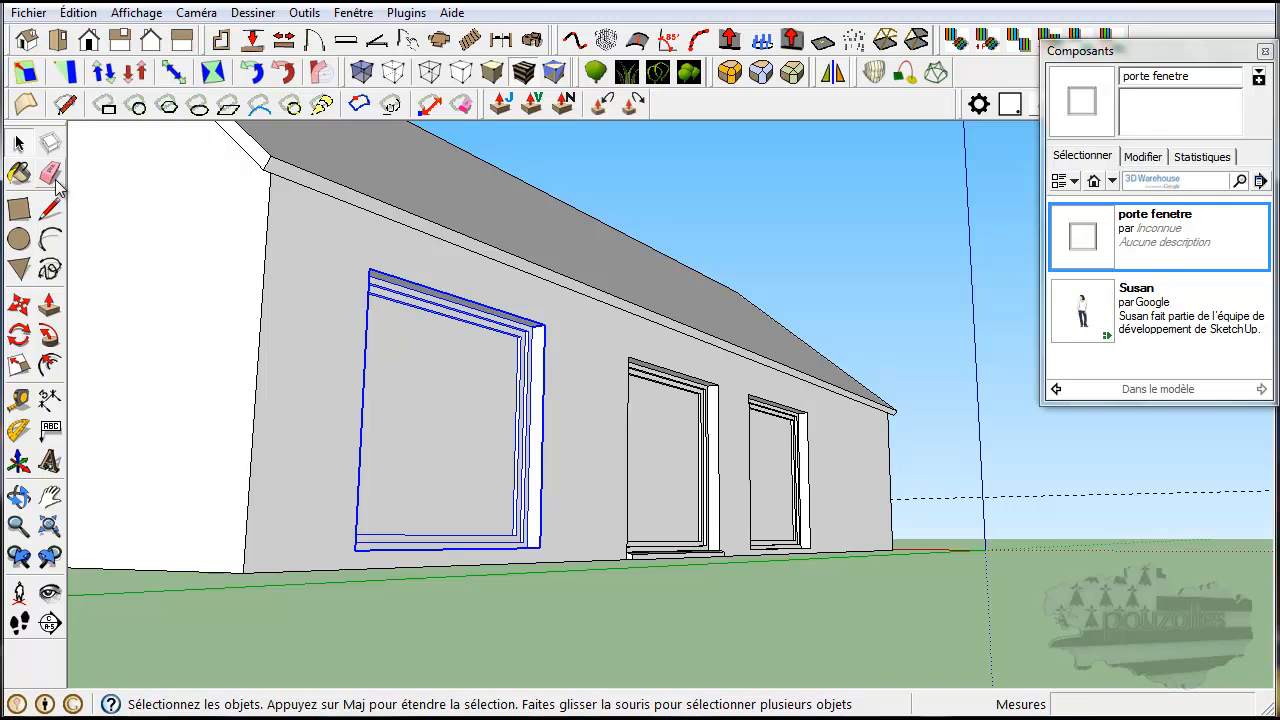
click(20, 173)
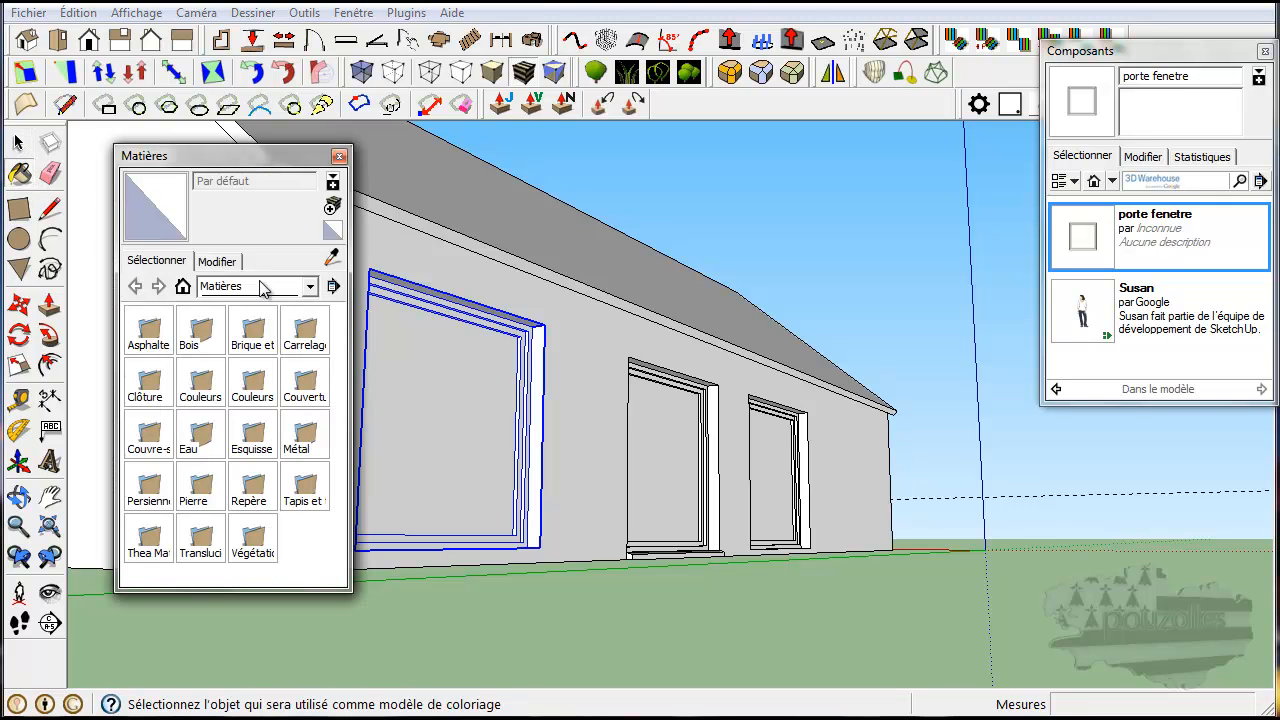
click(311, 287)
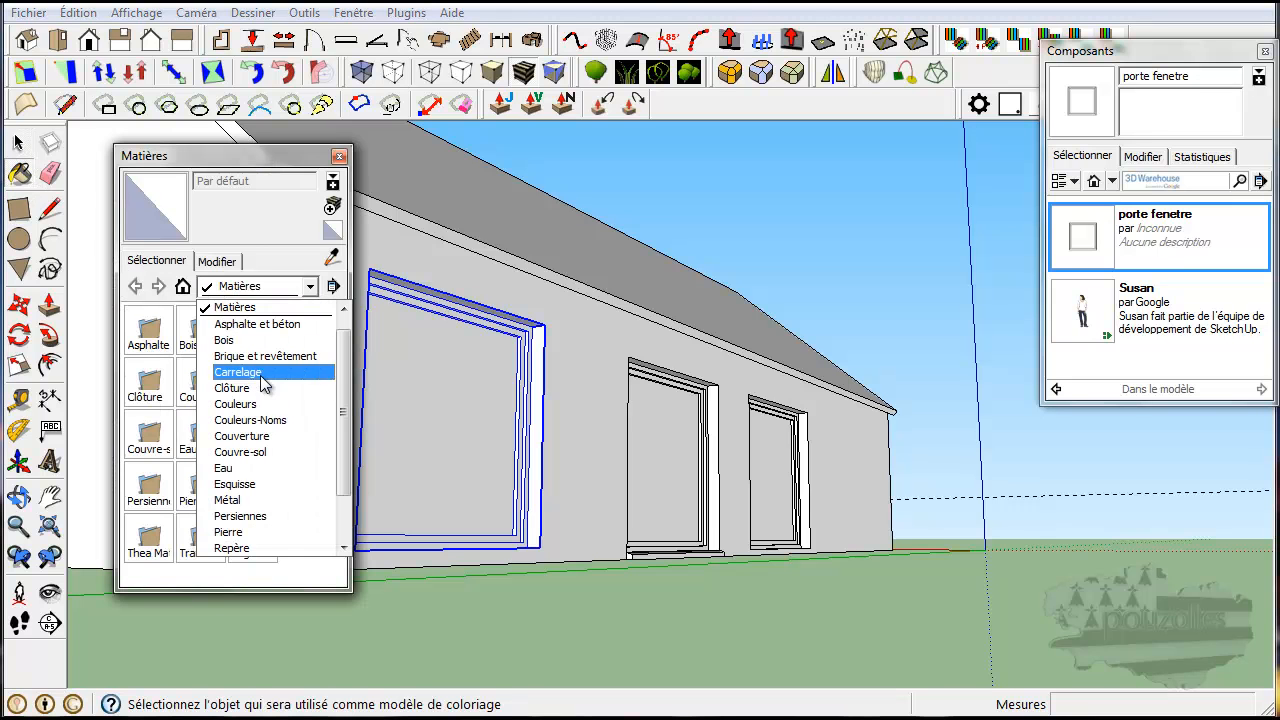
click(244, 403)
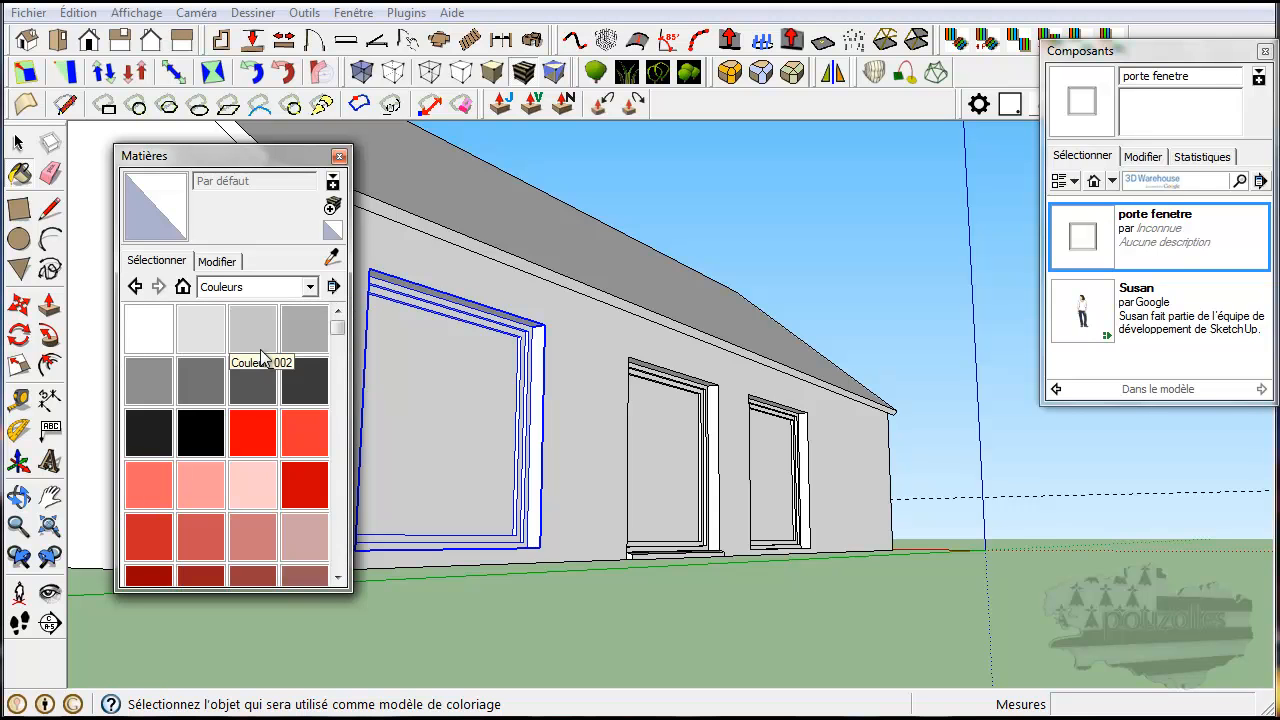
click(310, 287)
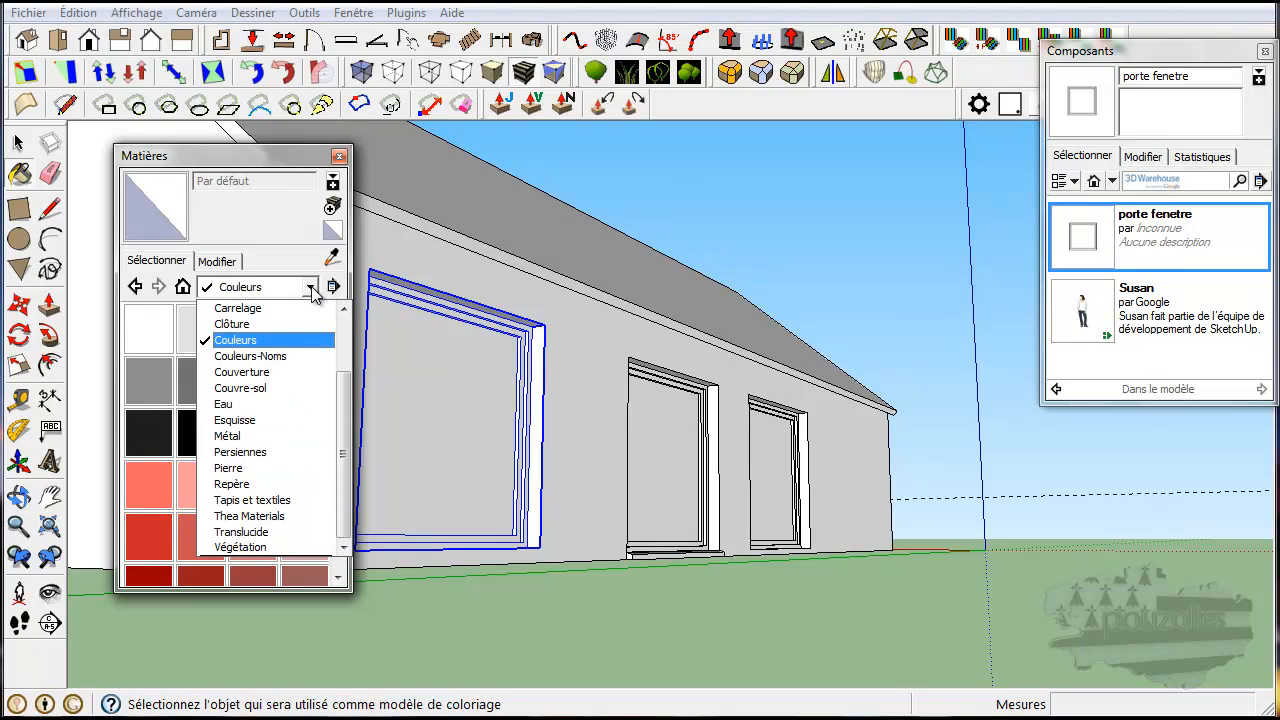
click(255, 532)
Try to paint the whole nearest component with Verre_translucide_bleu
click(254, 328)
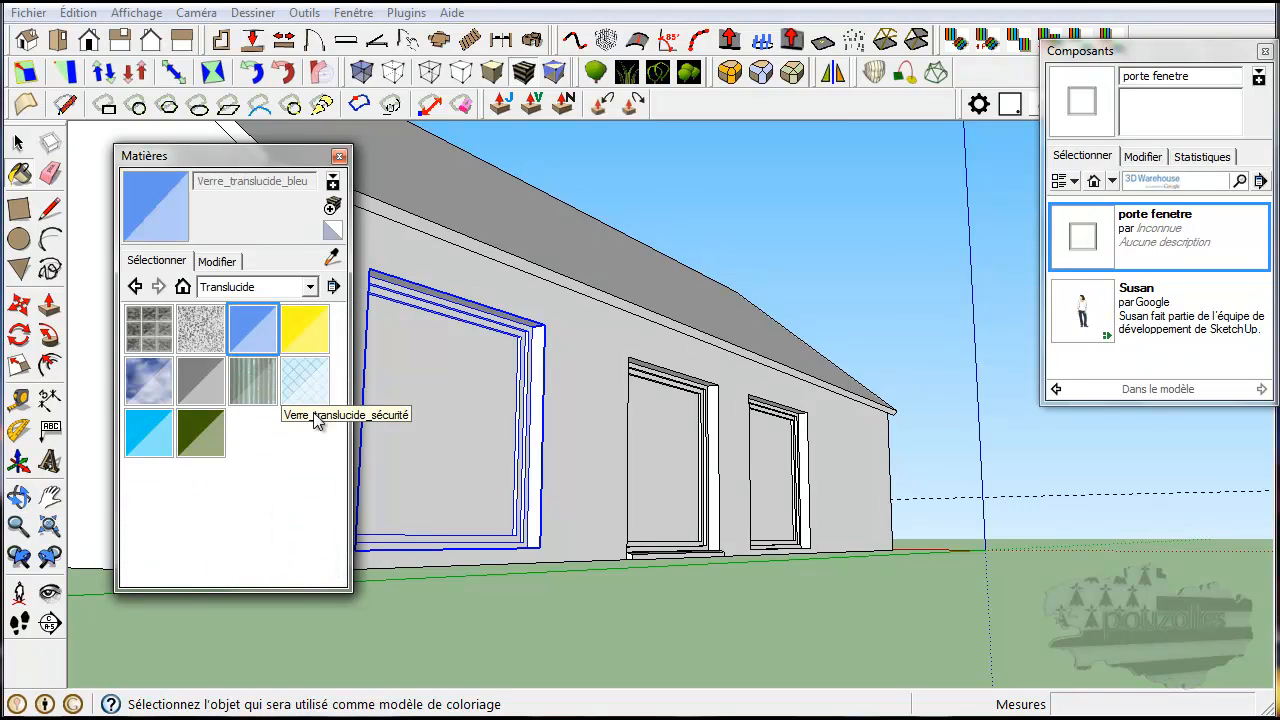
click(424, 426)
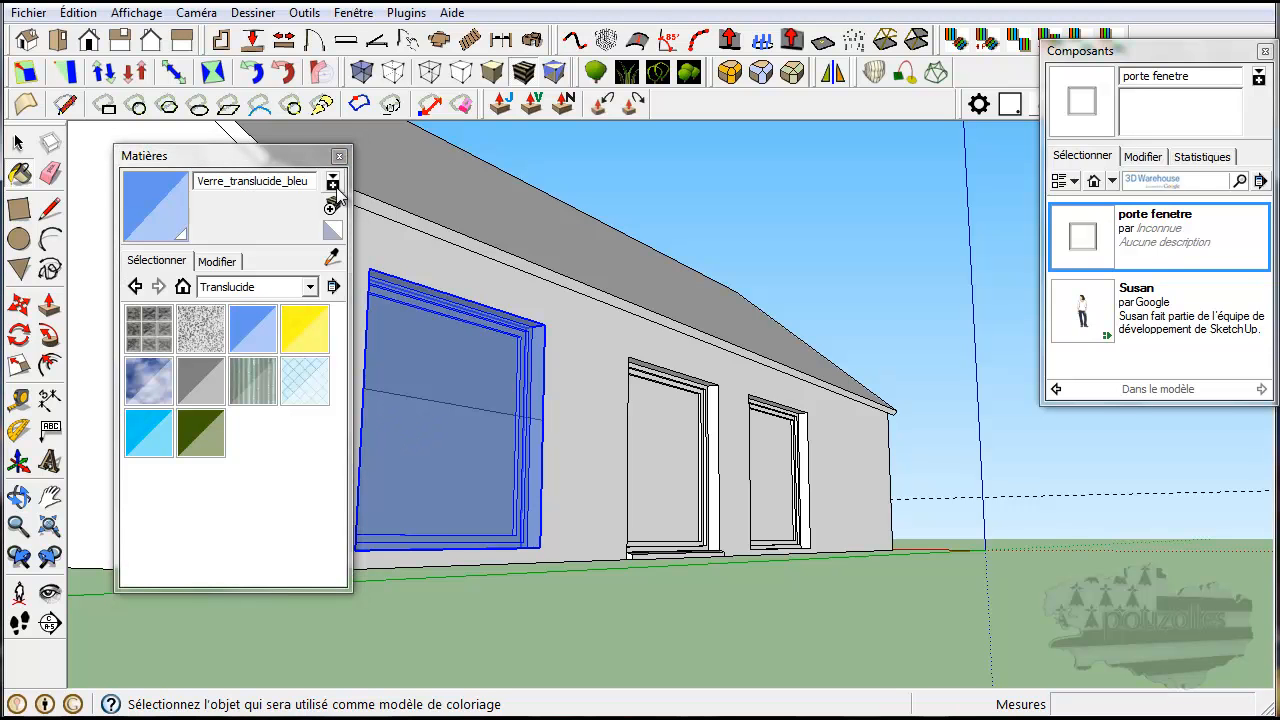
drag(291, 158, 221, 189)
mouse_move(632, 603)
middle_down()
mouse_move(629, 623)
mouse_move(551, 640)
mouse_move(580, 631)
mouse_move(626, 662)
middle_up()
key(ctrl+z)
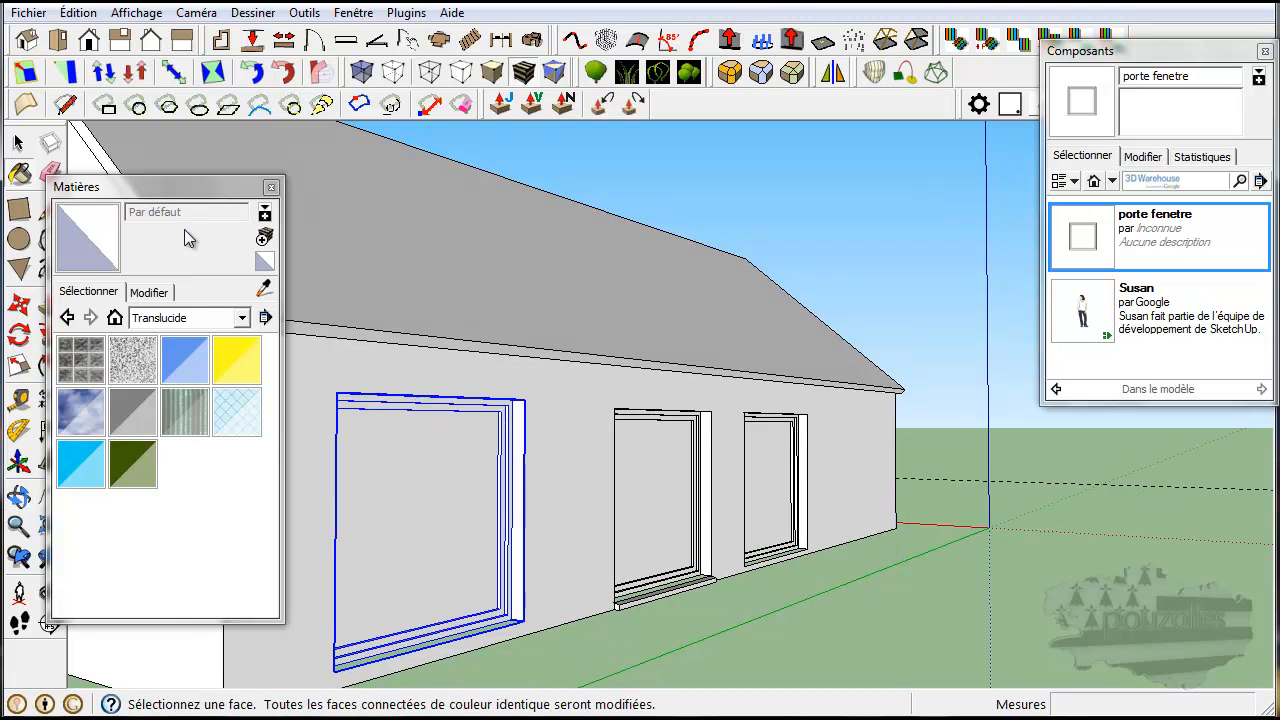
Open the nearest "porte fenetre" component for editing, paint its glass pane with Verre_translucide_bleu, and exit the component
click(18, 143)
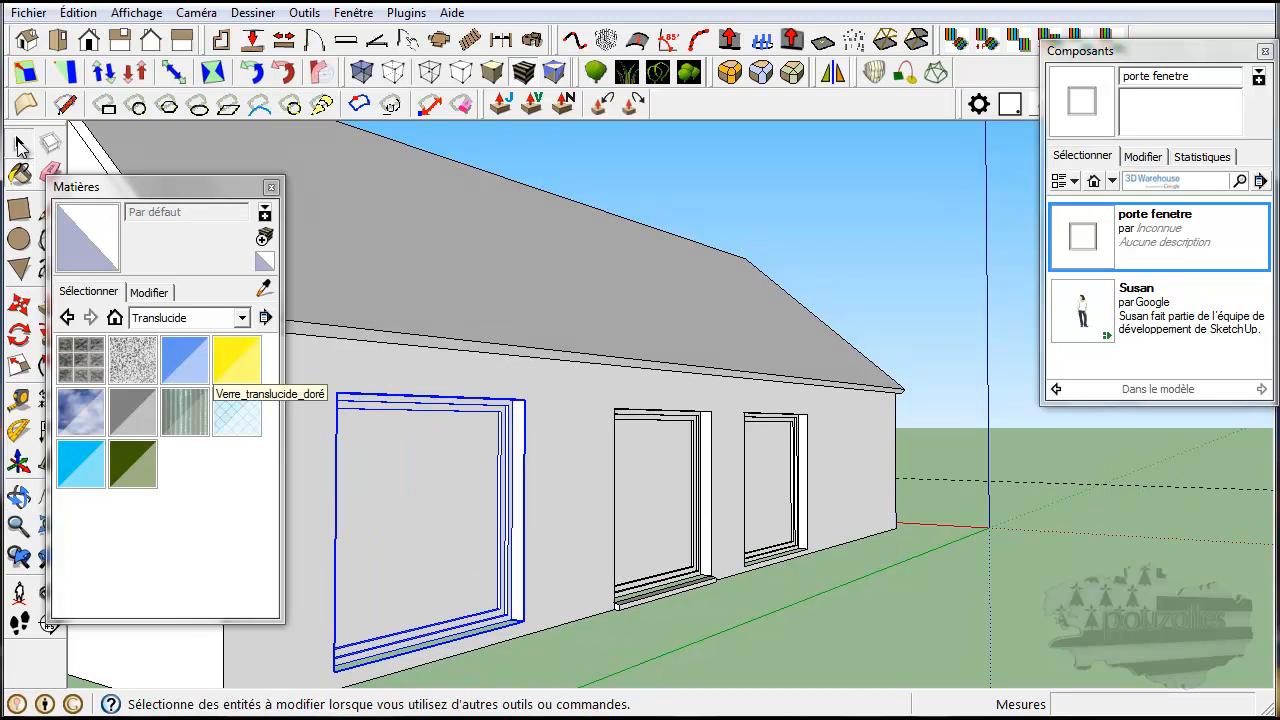
double_click(425, 578)
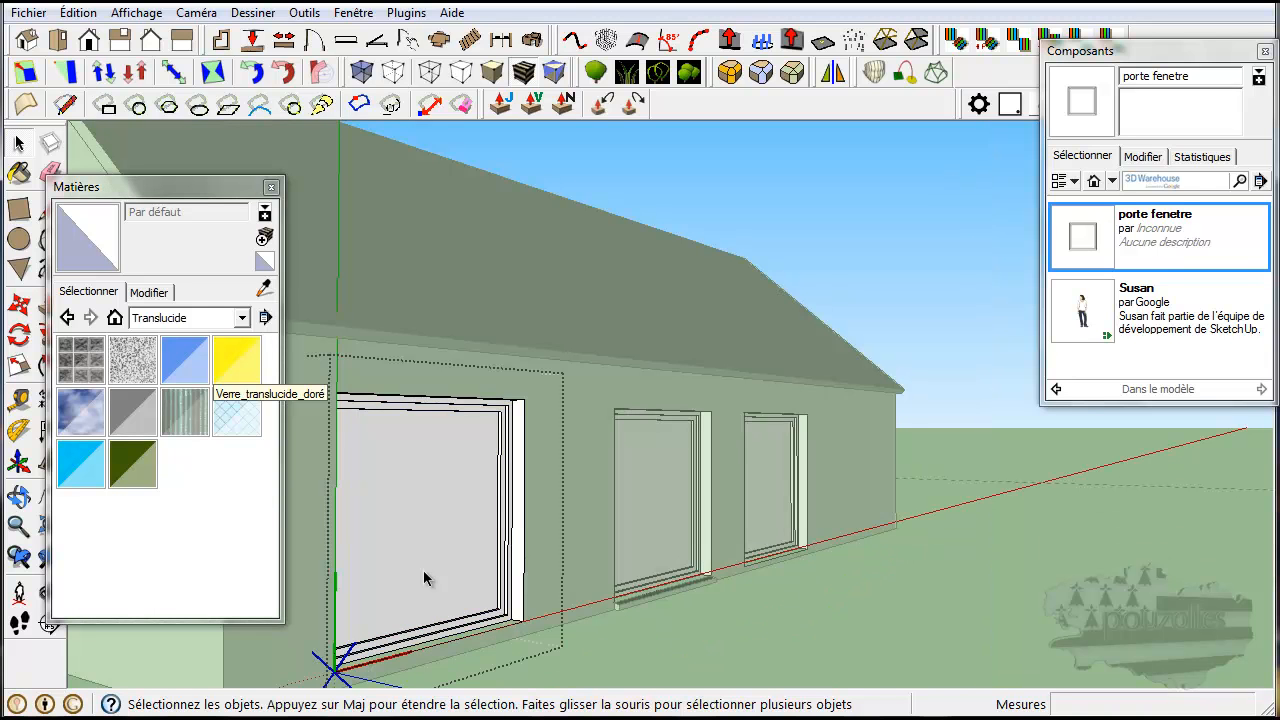
scroll(425, 578, up, 3)
middle_drag(425, 578, 497, 580)
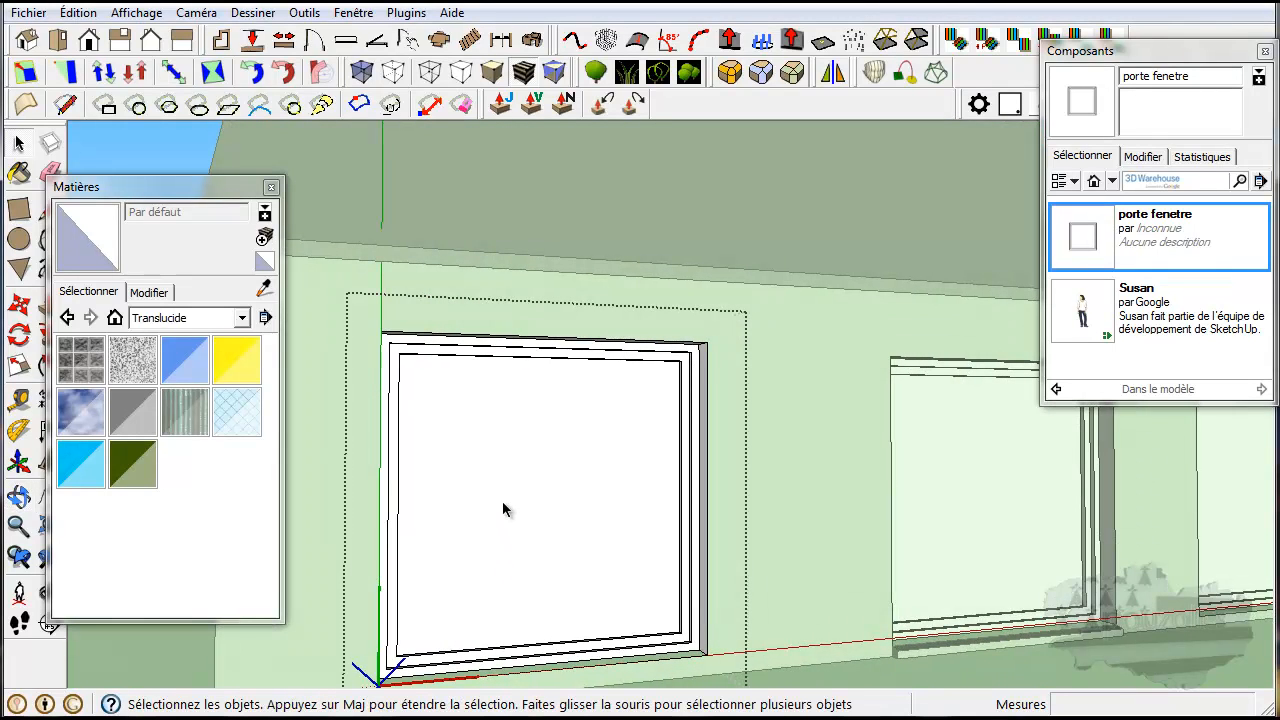
scroll(505, 507, down, 2)
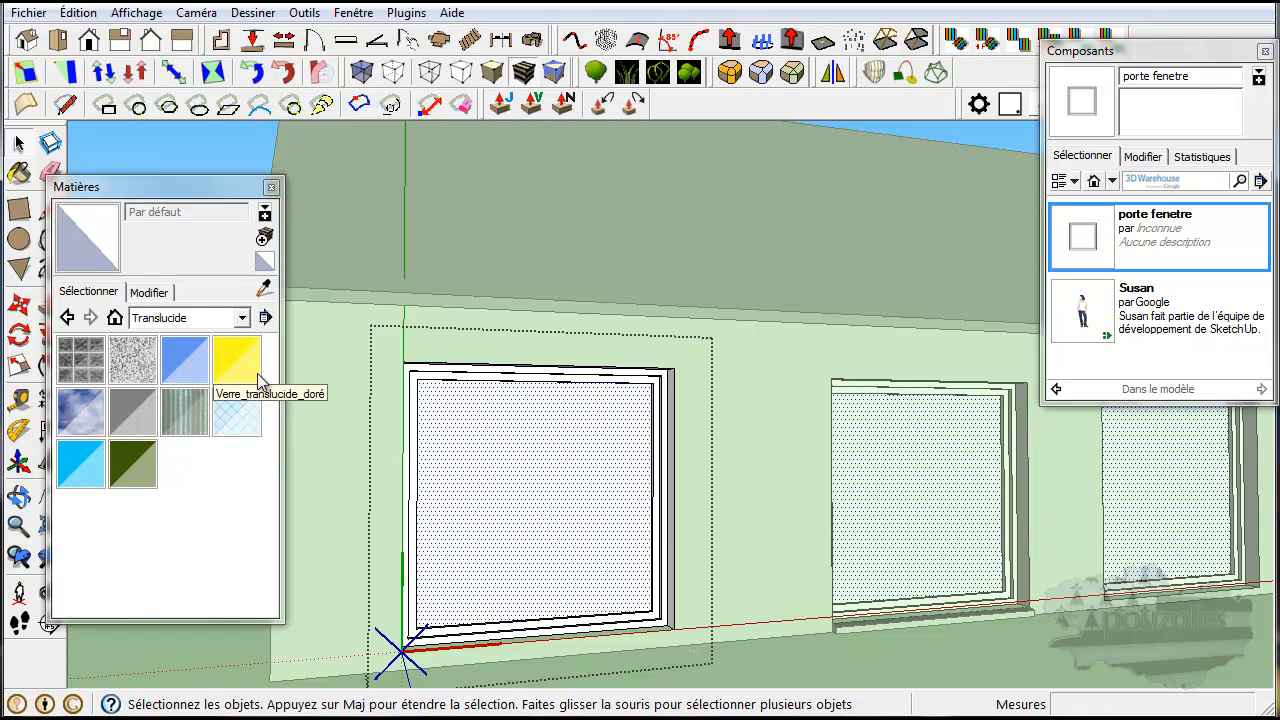
click(185, 360)
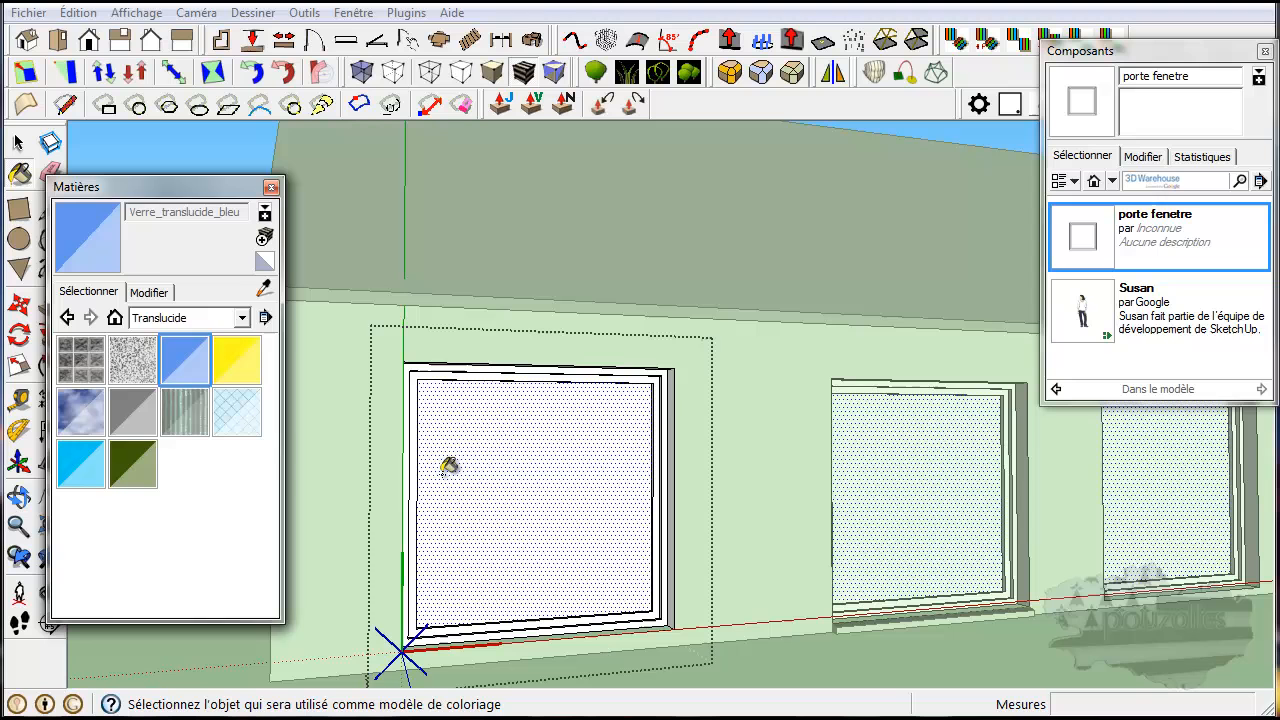
click(536, 493)
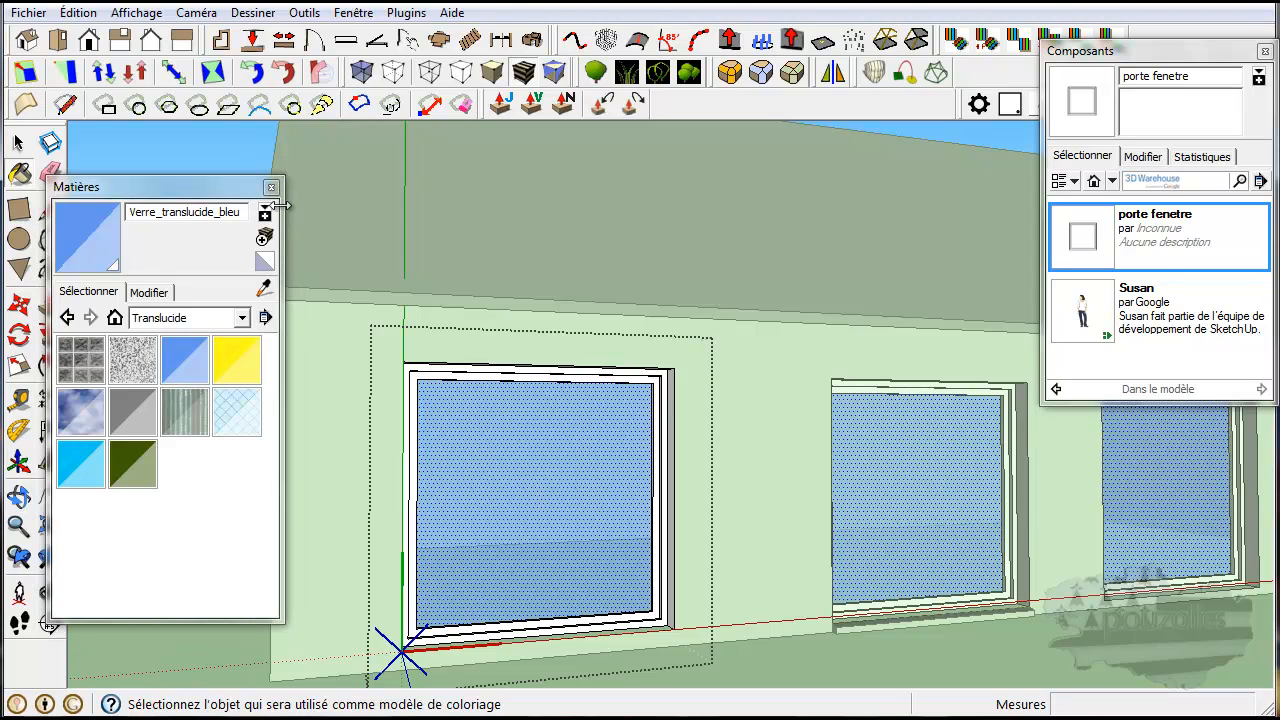
click(271, 188)
click(18, 143)
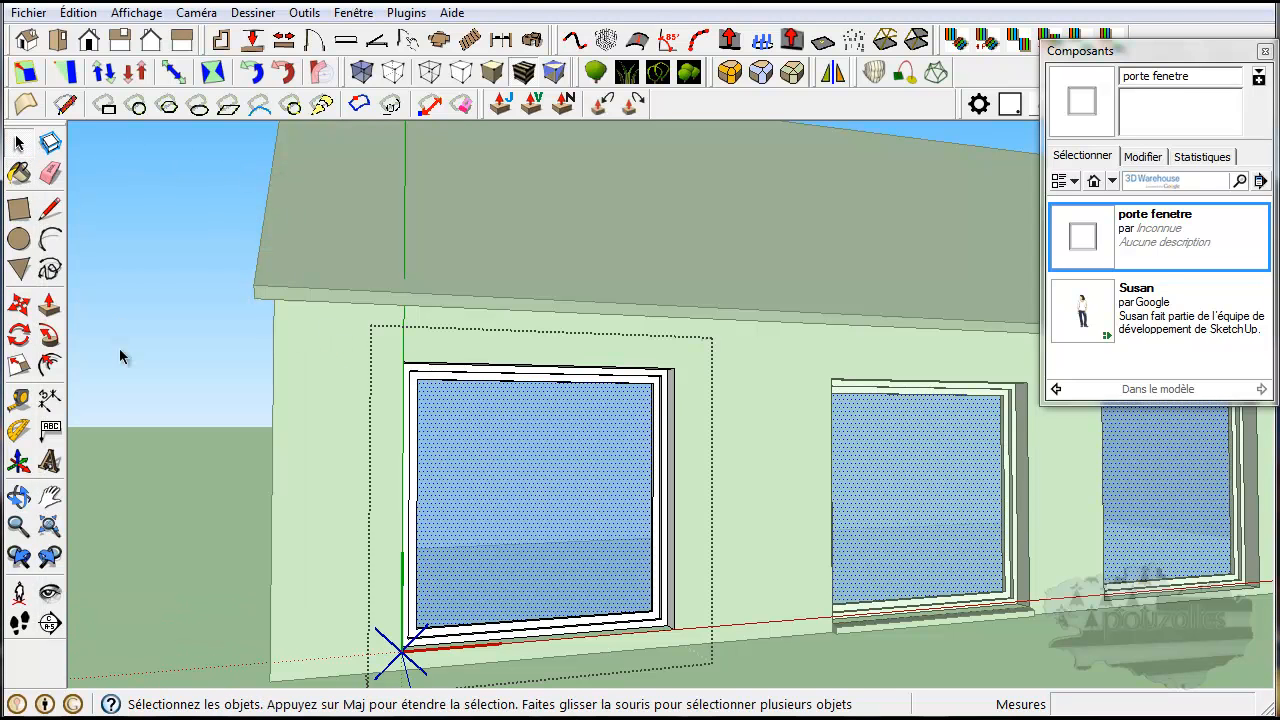
click(125, 381)
Examine the glazed windows along the long wall and the sill of the middle one from several angles
scroll(150, 426, down, 8)
middle_drag(519, 632, 718, 700)
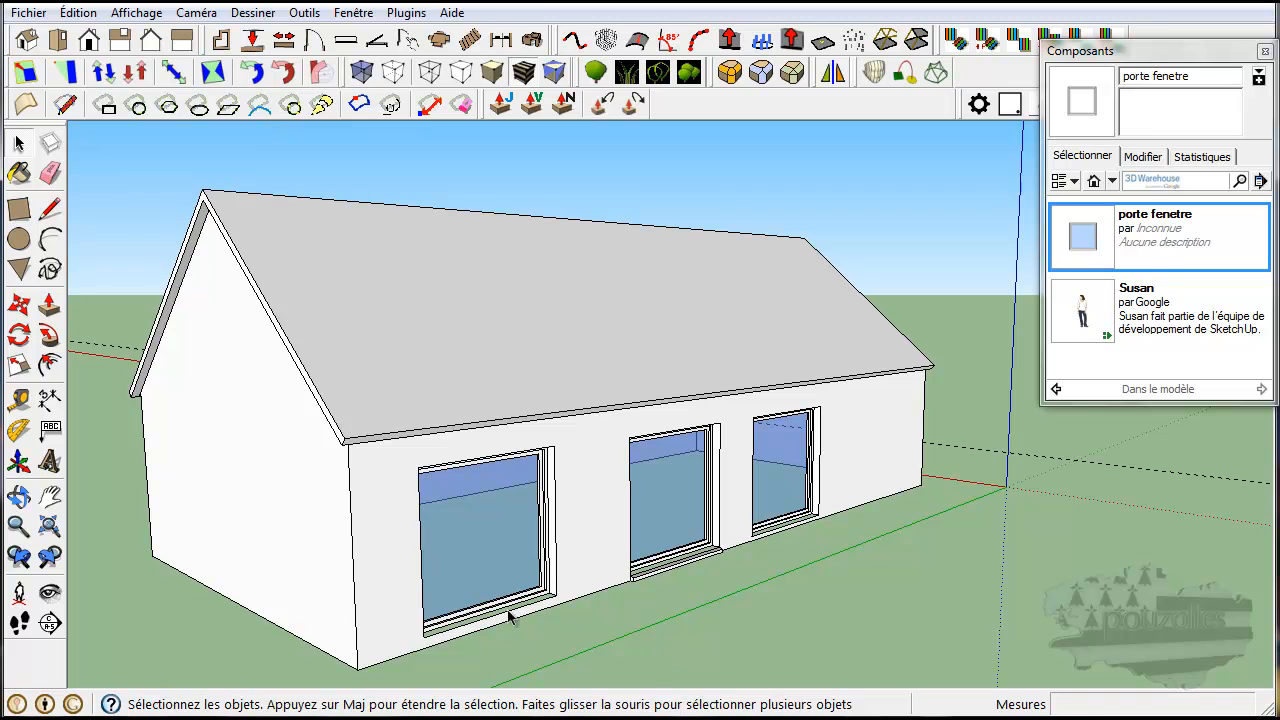
scroll(670, 587, up, 5)
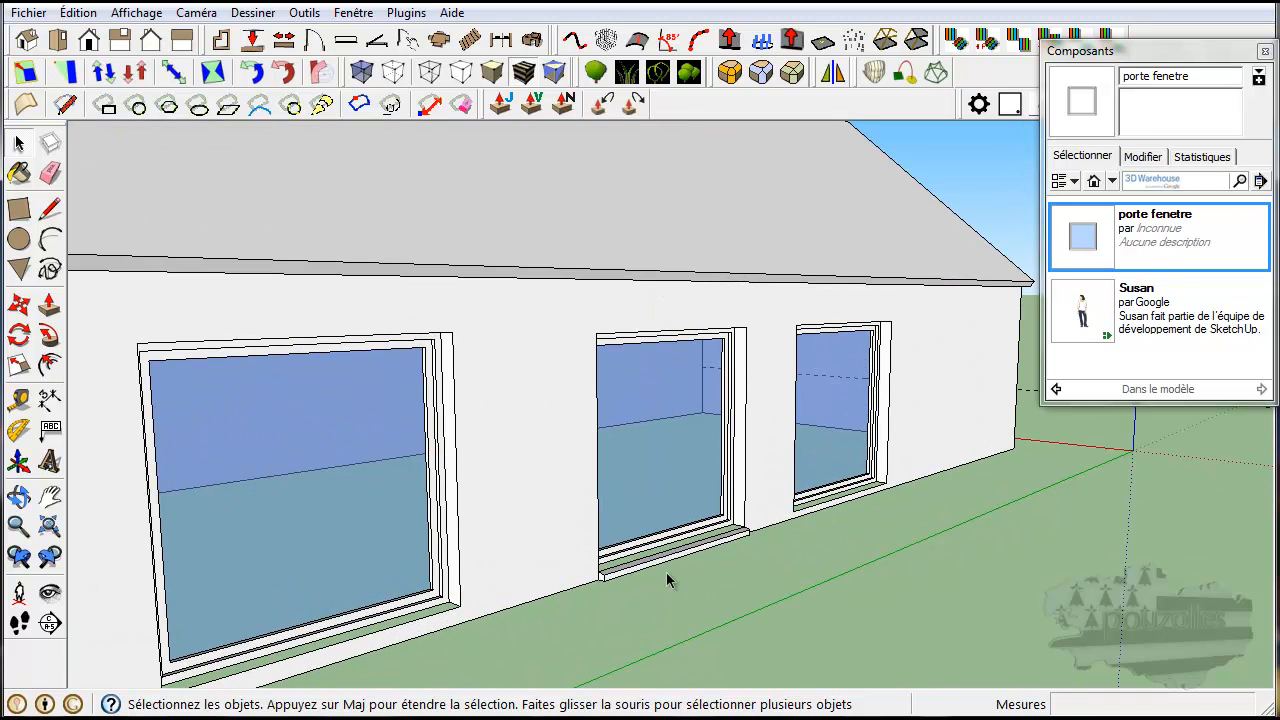
middle_drag(698, 606, 628, 456)
middle_drag(912, 590, 629, 631)
scroll(629, 604, up, 4)
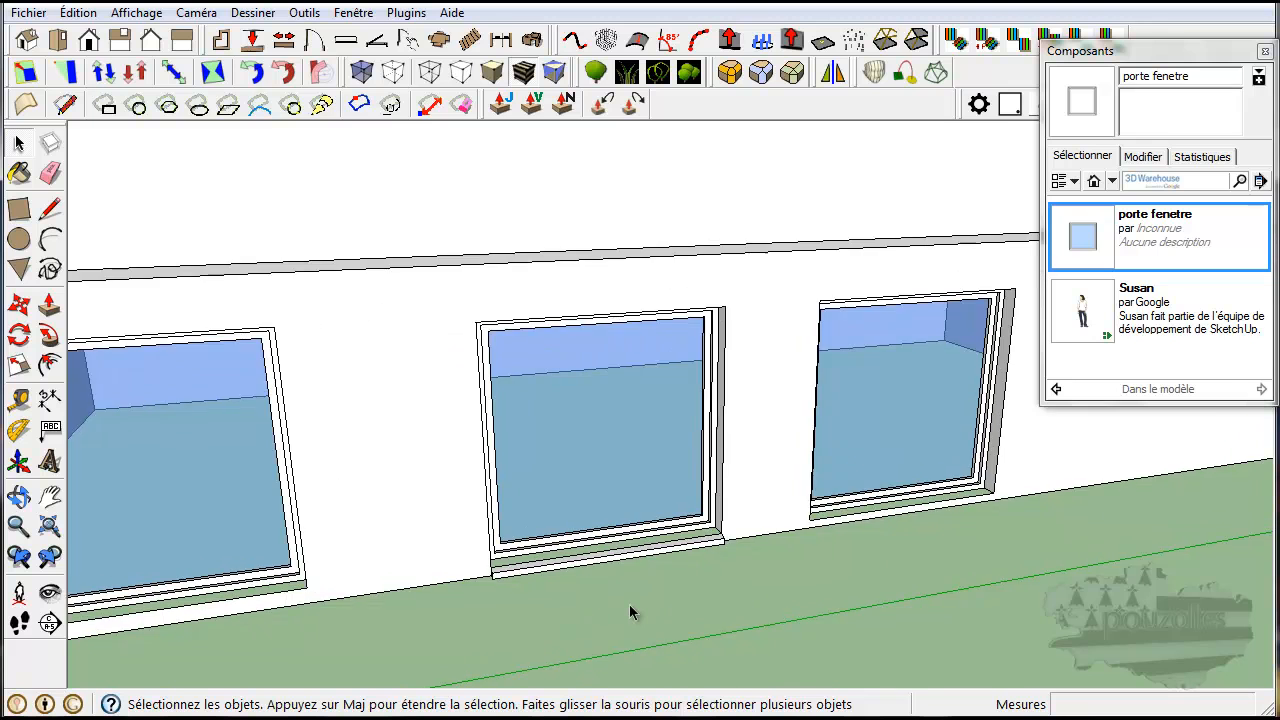
scroll(629, 604, up, 2)
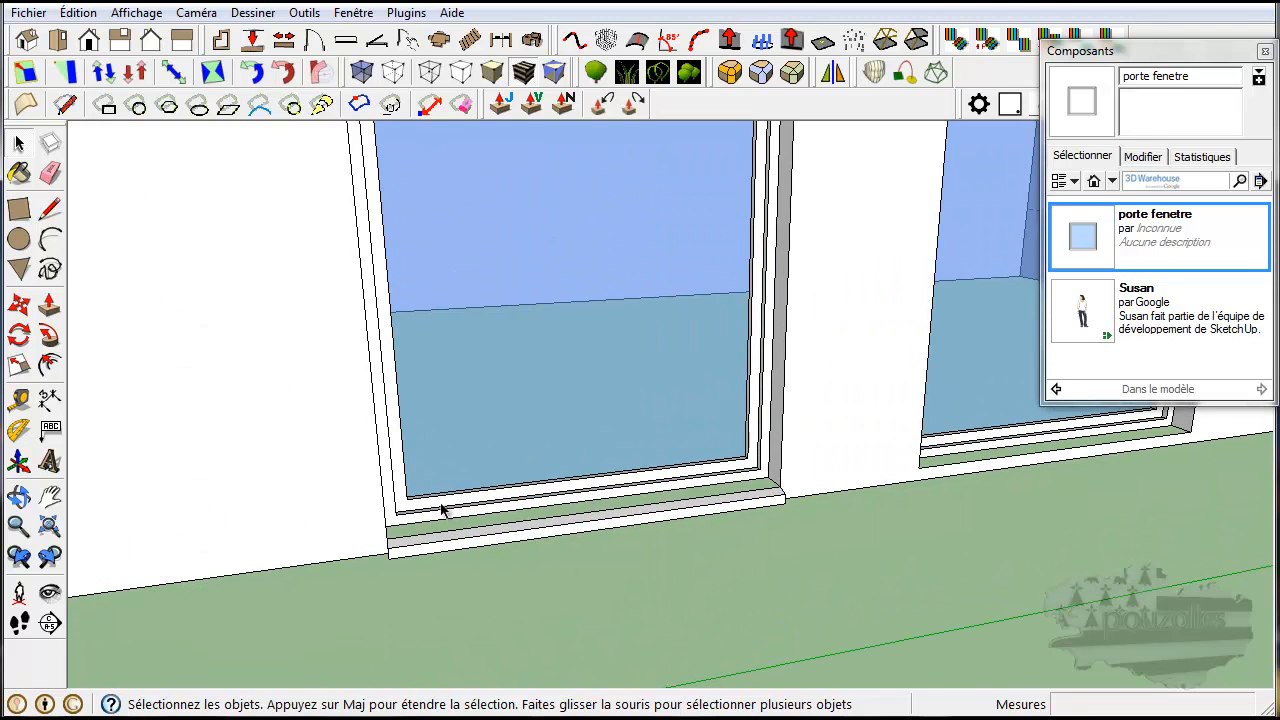
Try to close the opening behind the middle window's sill by retracing its edges with the Line tool
click(49, 208)
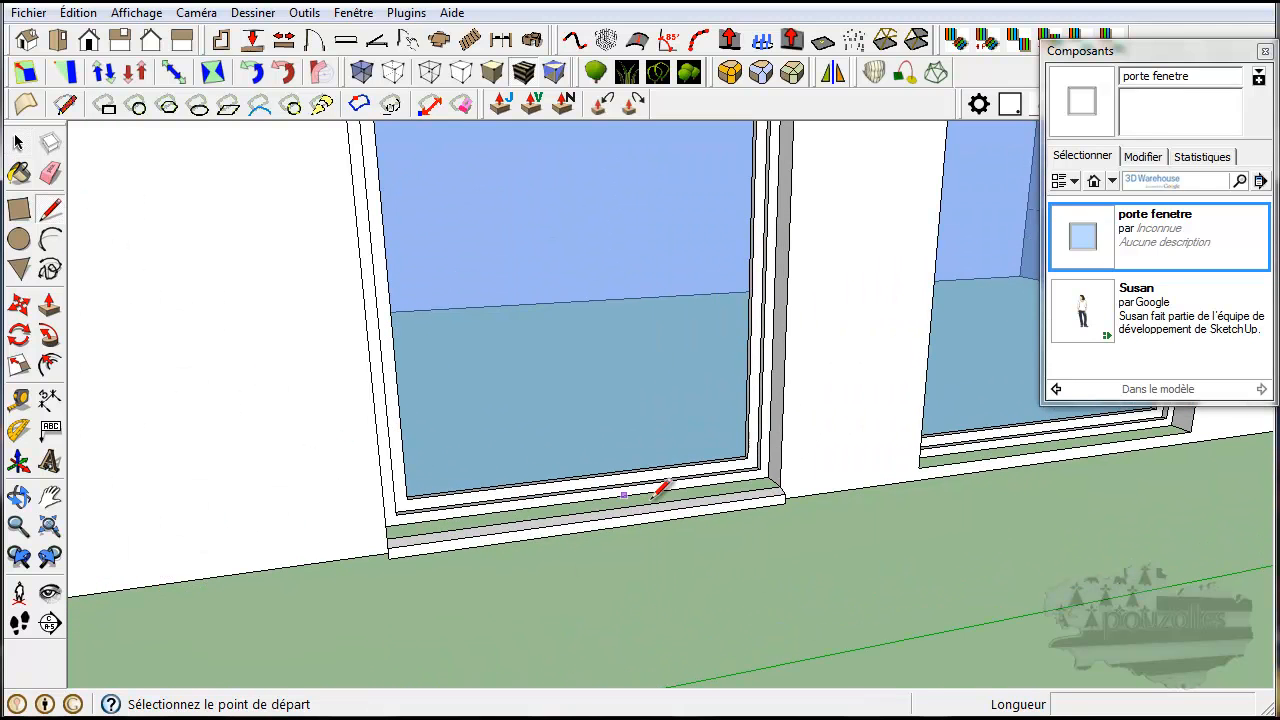
click(769, 477)
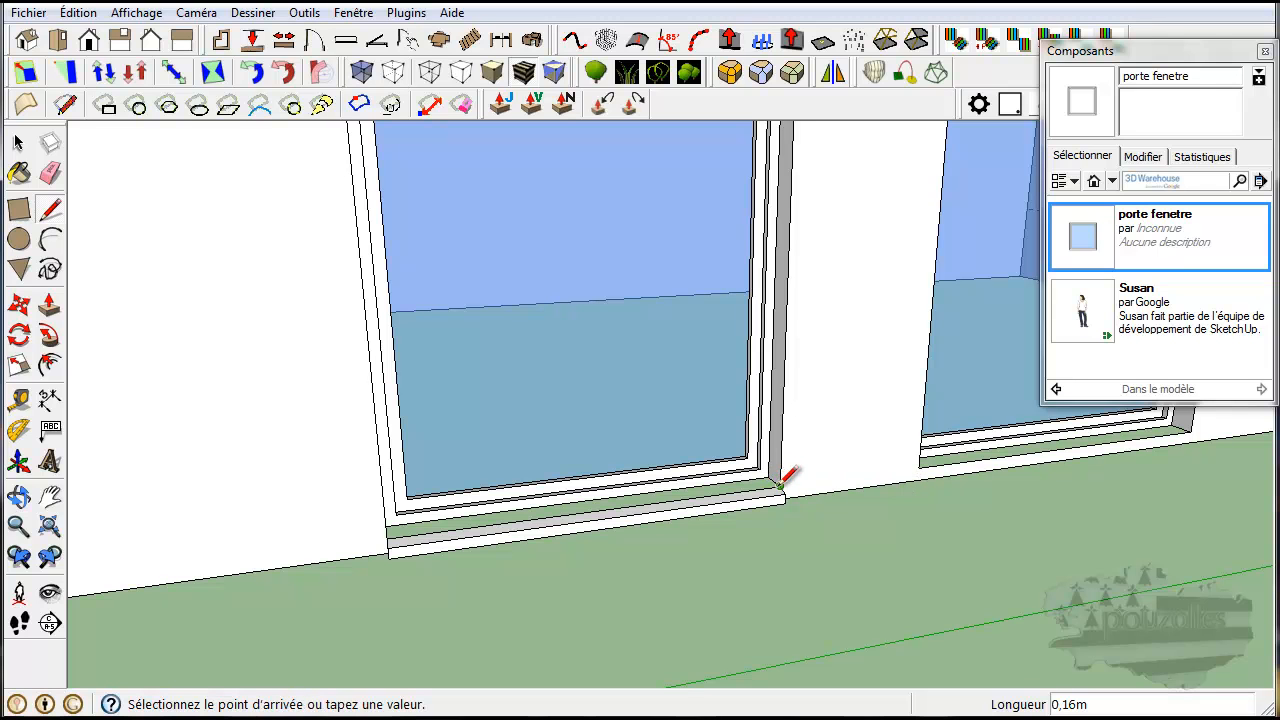
click(395, 534)
middle_drag(390, 537, 325, 536)
click(389, 506)
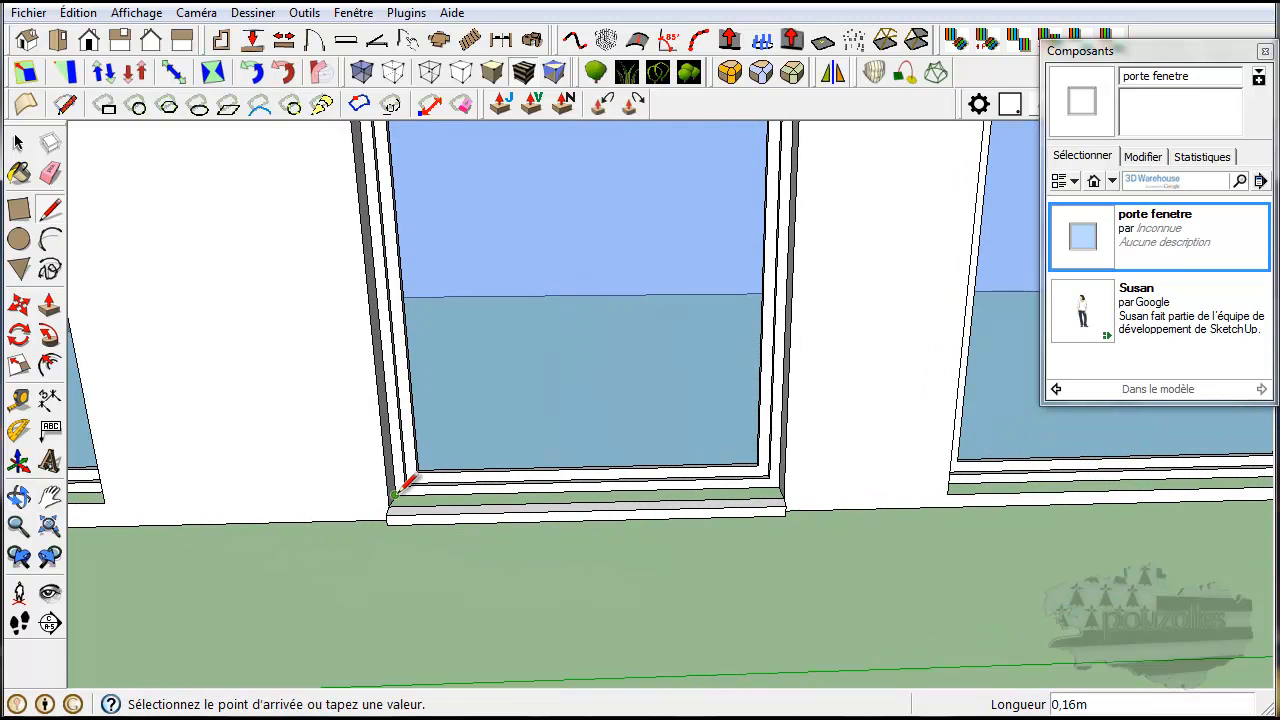
mouse_move(363, 549)
middle_down()
mouse_move(363, 580)
mouse_move(485, 413)
mouse_move(475, 436)
middle_up()
scroll(478, 450, down, 2)
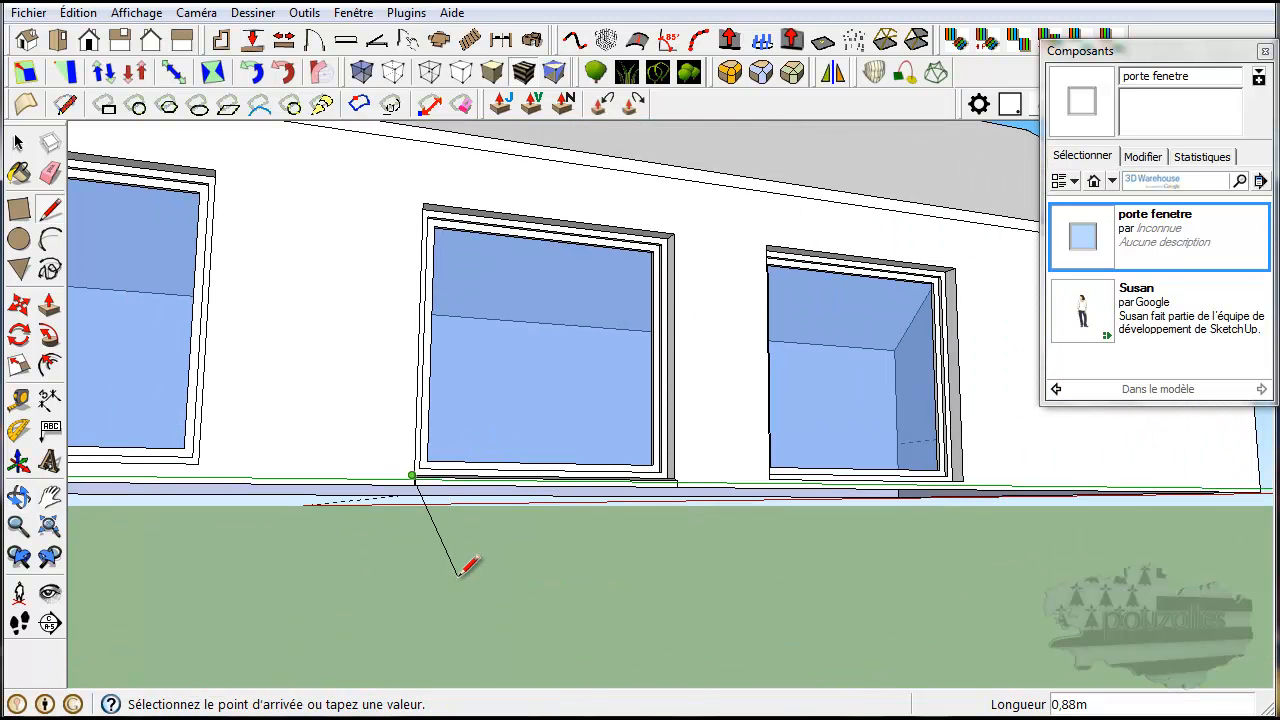
key(Escape)
Retrace the long wall's bottom edge from corner to corner to rebuild the floor face under the house
mouse_move(463, 569)
middle_down()
mouse_move(563, 491)
mouse_move(551, 449)
mouse_move(636, 481)
mouse_move(490, 435)
middle_up()
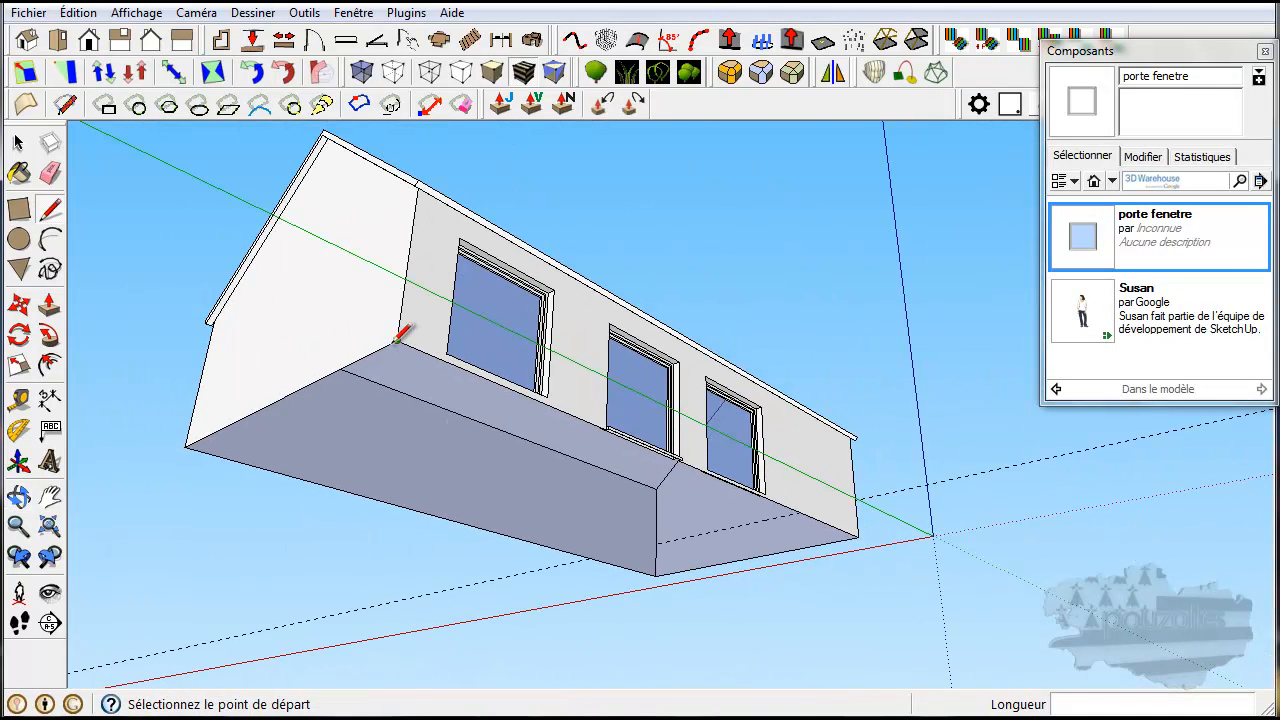
click(397, 341)
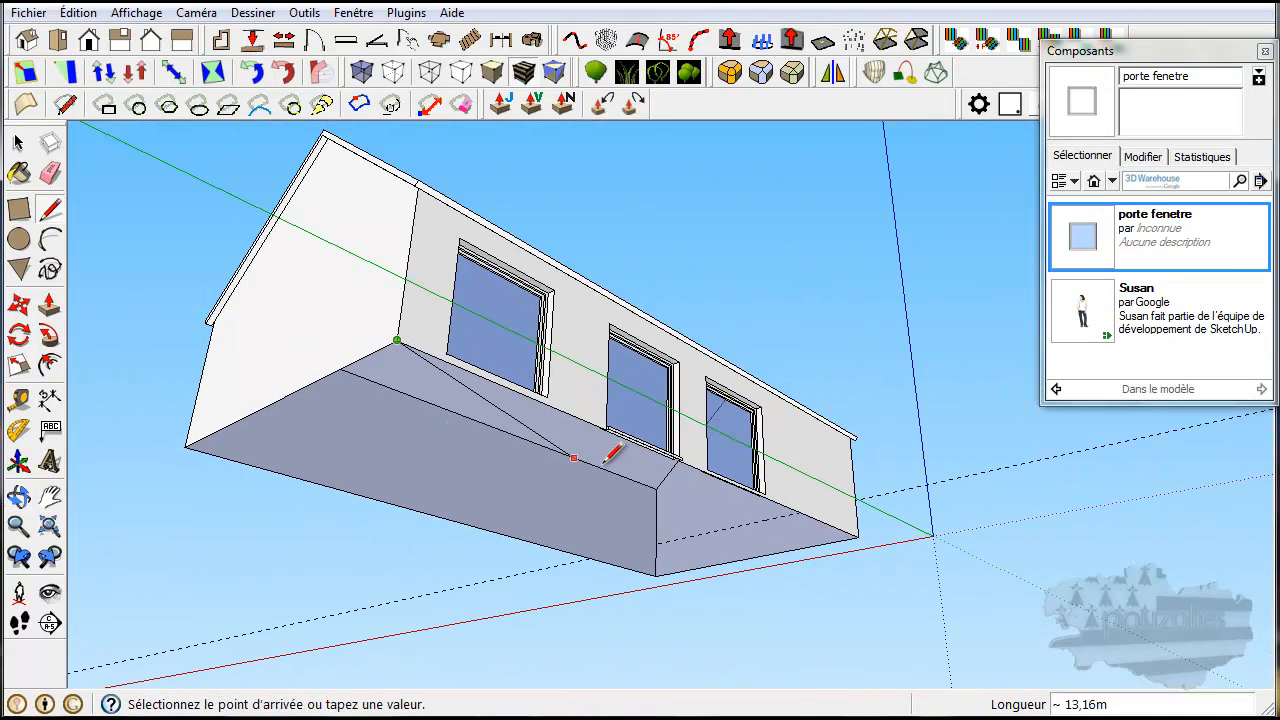
click(860, 533)
mouse_move(897, 608)
middle_down()
mouse_move(683, 563)
mouse_move(608, 685)
middle_up()
scroll(550, 552, up, 3)
mouse_move(545, 548)
middle_down()
mouse_move(567, 530)
mouse_move(560, 623)
mouse_move(554, 560)
mouse_move(760, 569)
mouse_move(922, 471)
mouse_move(997, 500)
mouse_move(1014, 443)
mouse_move(783, 517)
mouse_move(791, 594)
mouse_move(691, 577)
mouse_move(697, 562)
middle_up()
scroll(540, 535, up, 4)
scroll(785, 530, down, 3)
scroll(780, 545, down, 5)
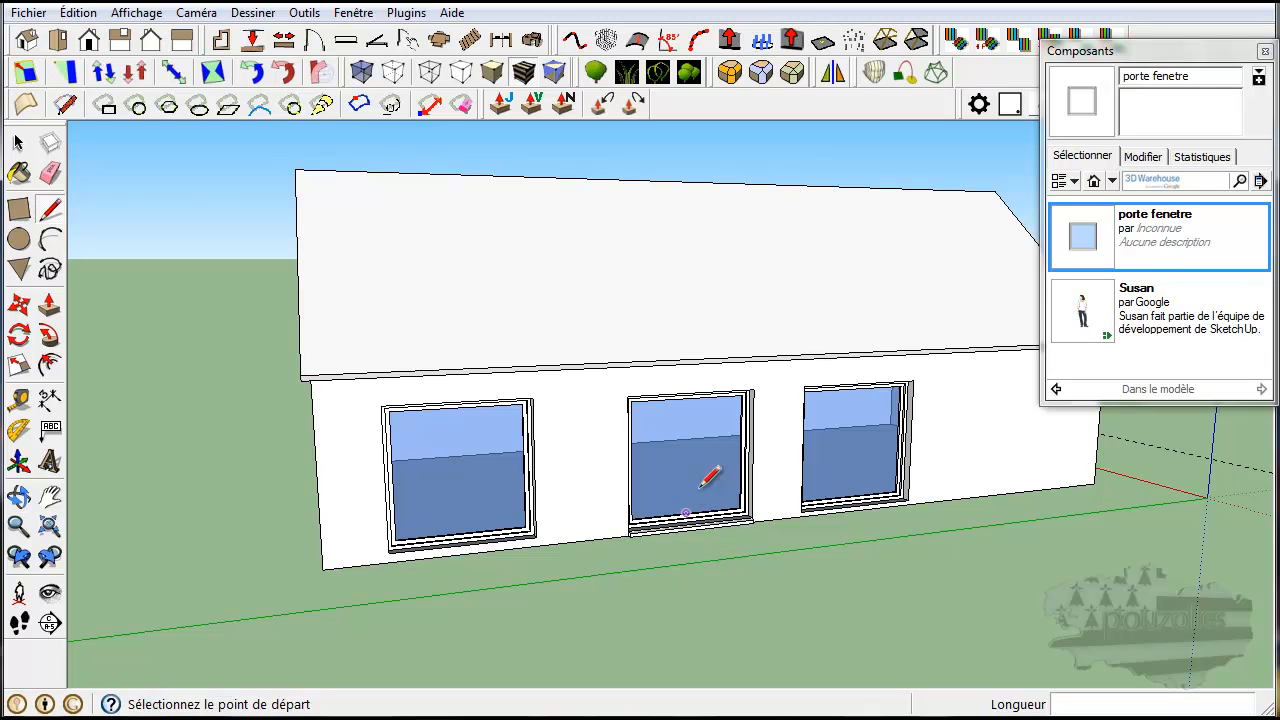
Draw a rectangle of about 13.03 m by 4.74 m on the ground beside the house's gable end
click(18, 143)
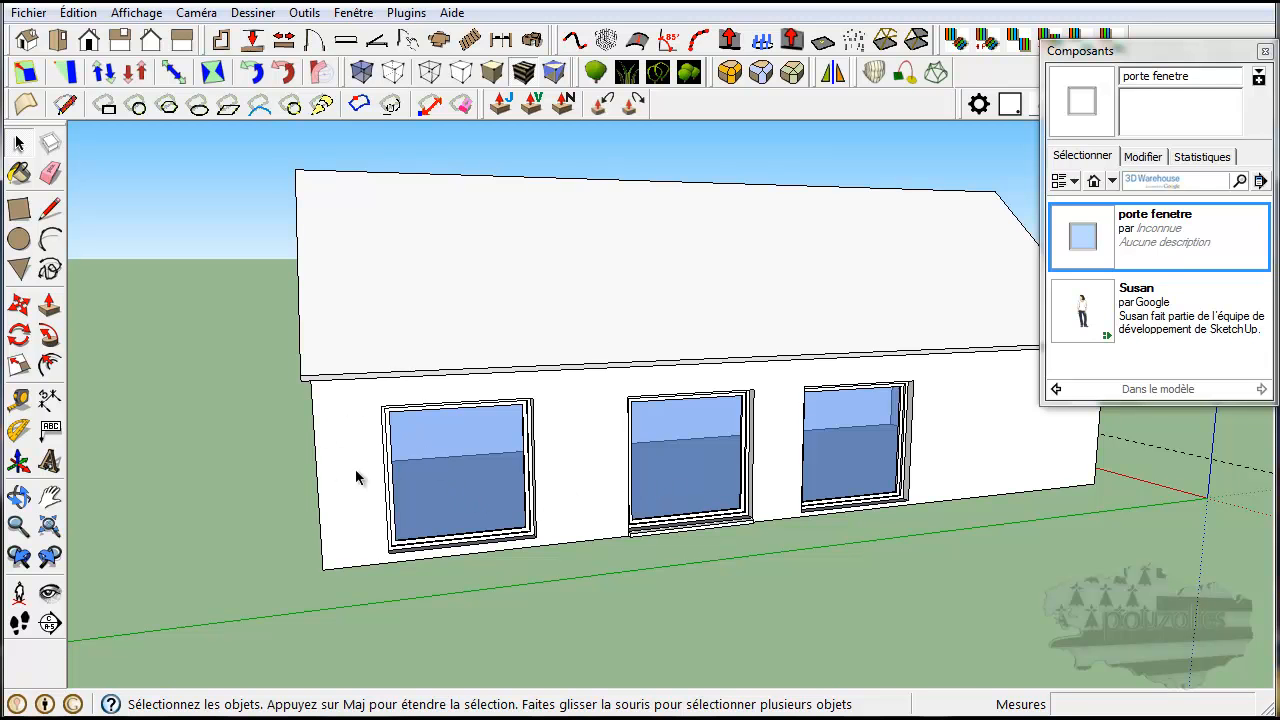
scroll(375, 458, down, 4)
click(18, 208)
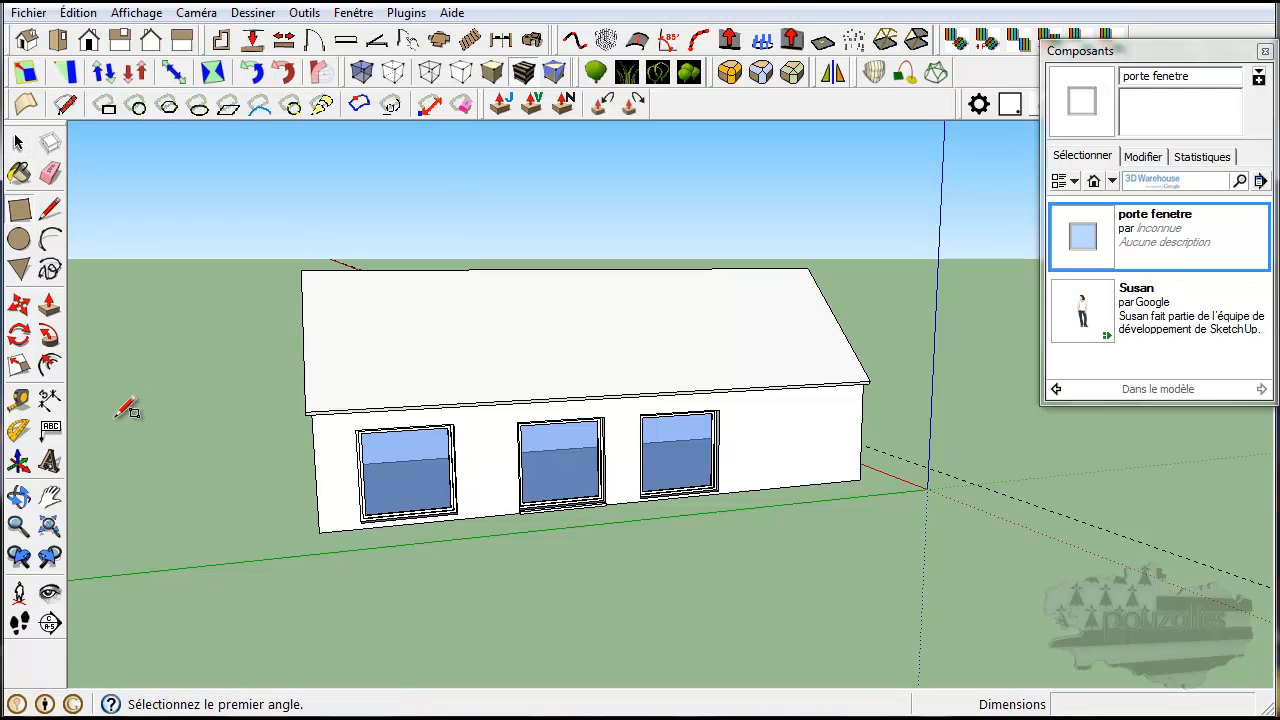
click(116, 417)
click(210, 486)
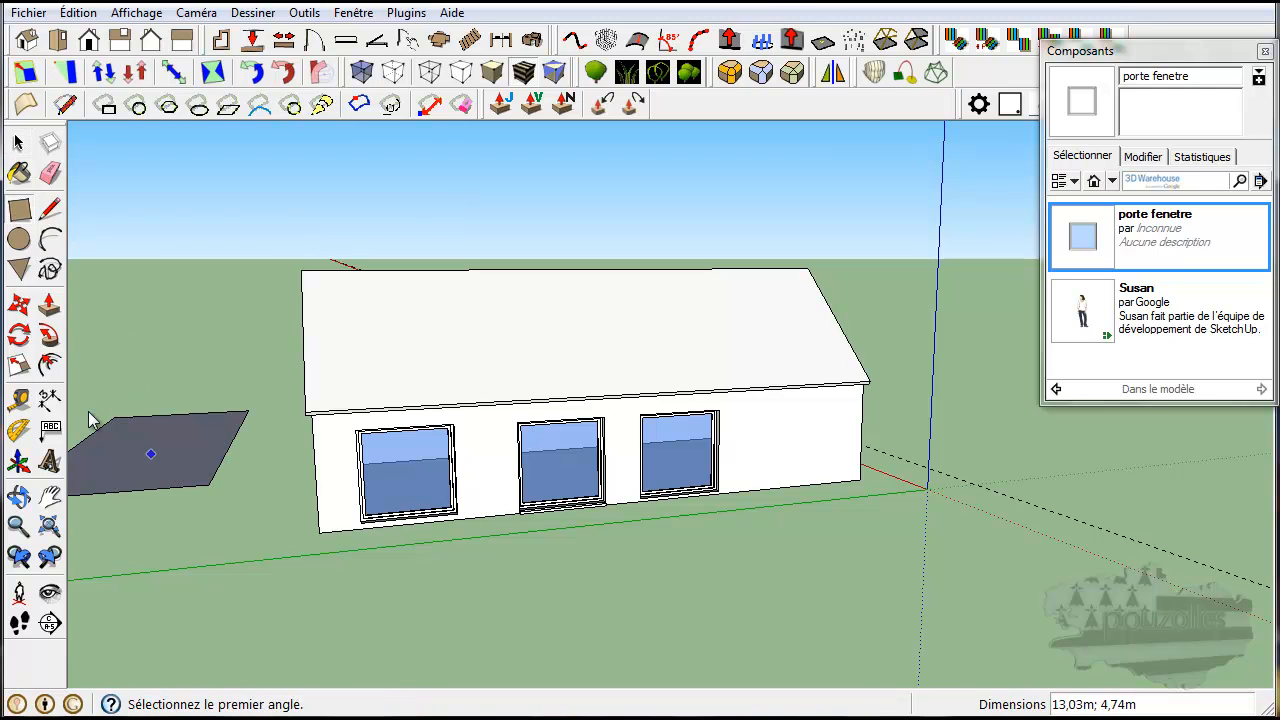
Push/Pull the rectangle up by 0.10 m and raise its top face about 1.86 m further to form a box
click(49, 305)
double_click(151, 479)
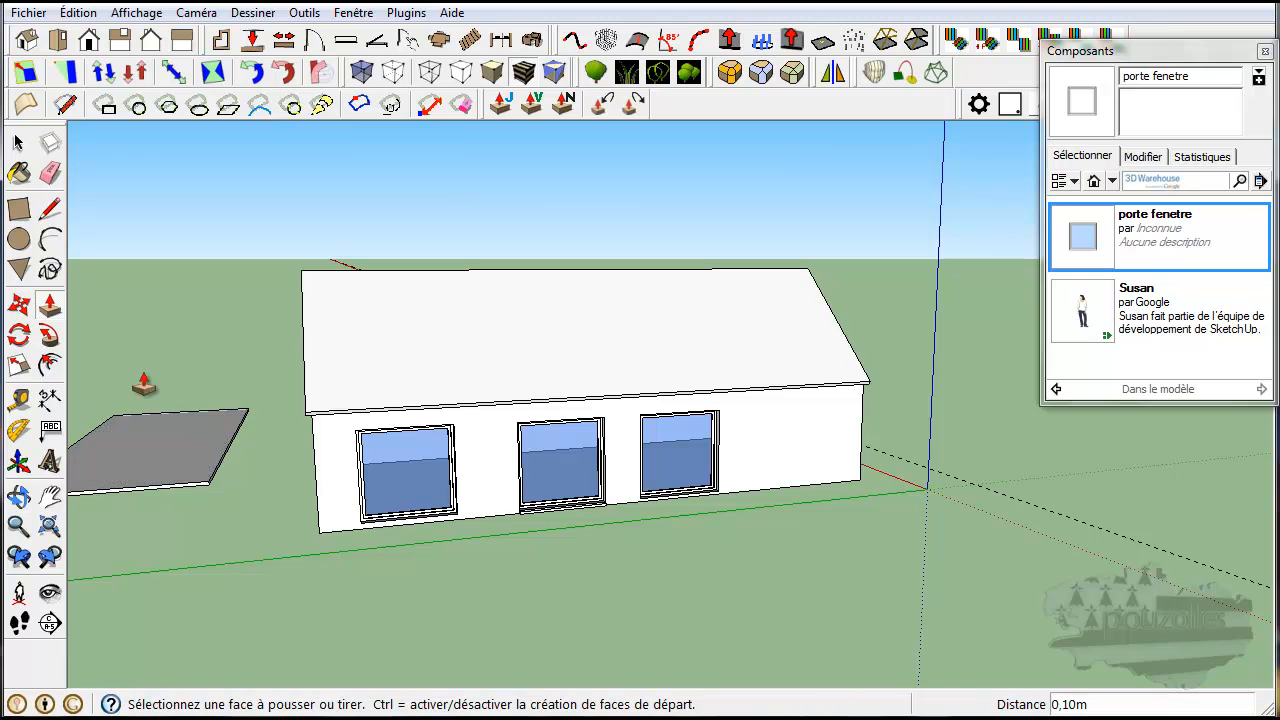
click(163, 440)
click(153, 389)
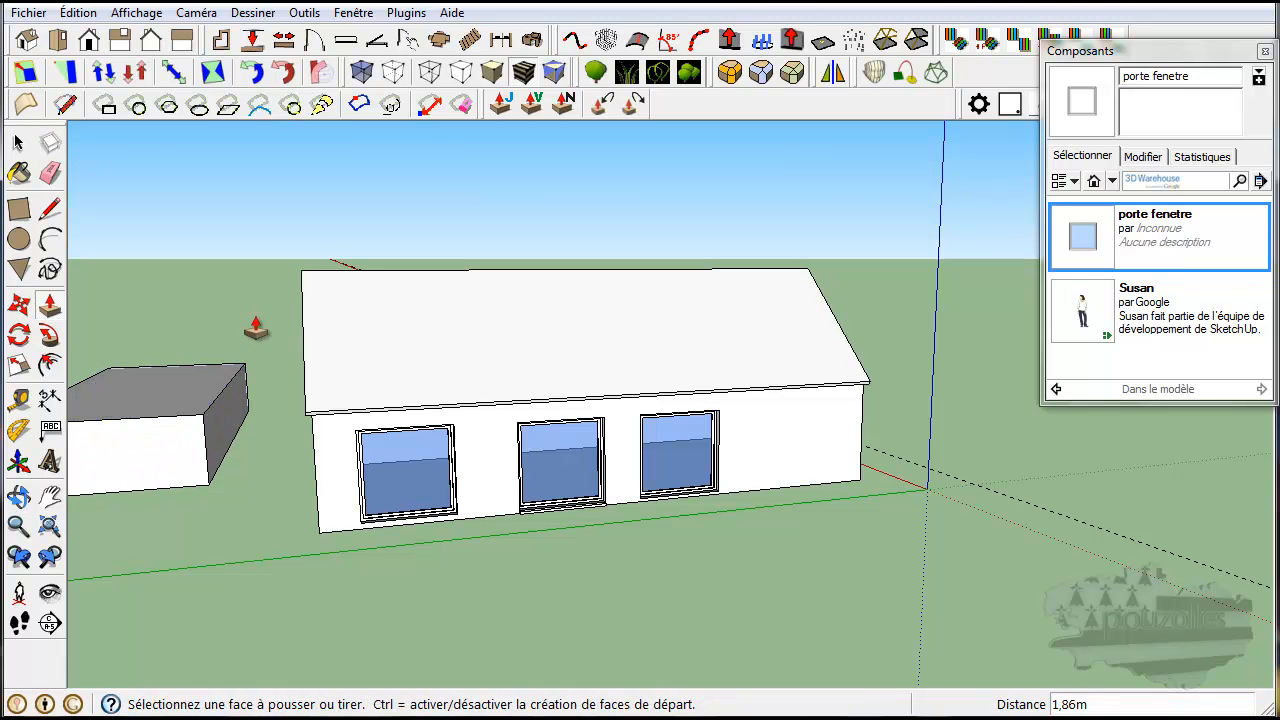
Select the whole box, start making it a component with the gluing set to Verticale, and cancel the creation
scroll(248, 388, down, 2)
middle_drag(179, 503, 351, 517)
click(18, 143)
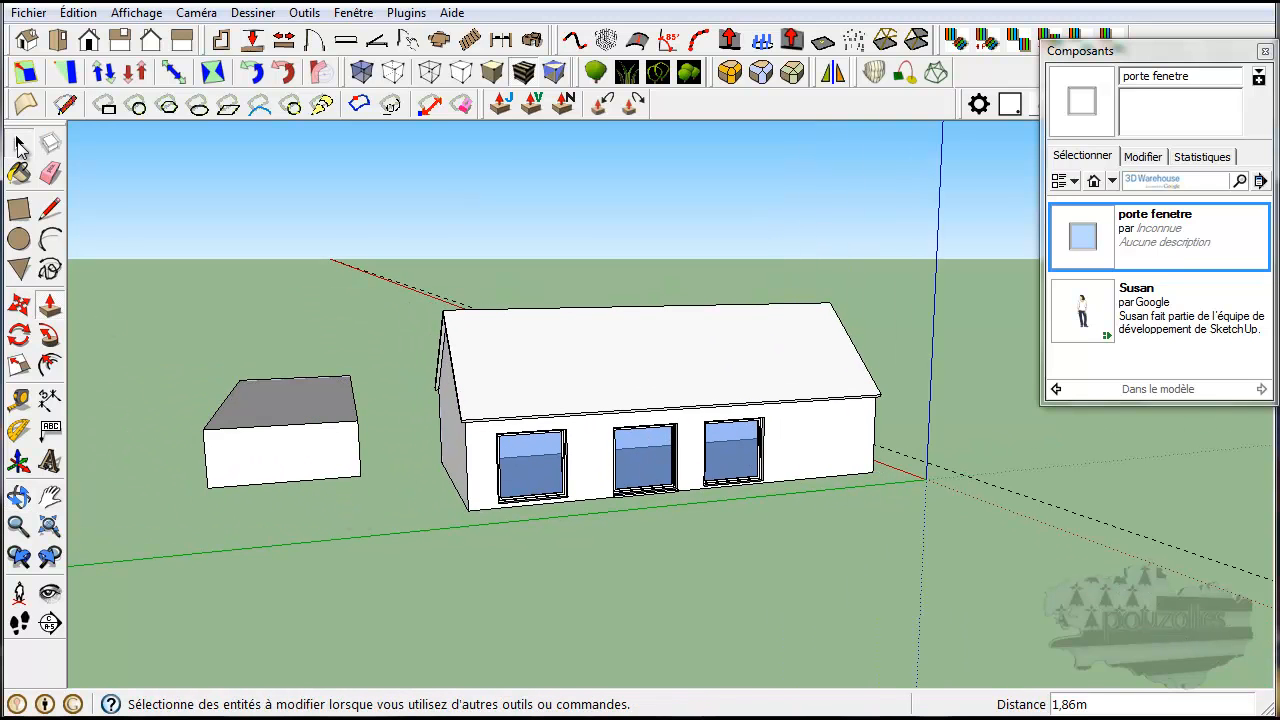
triple_click(268, 406)
right_click(268, 406)
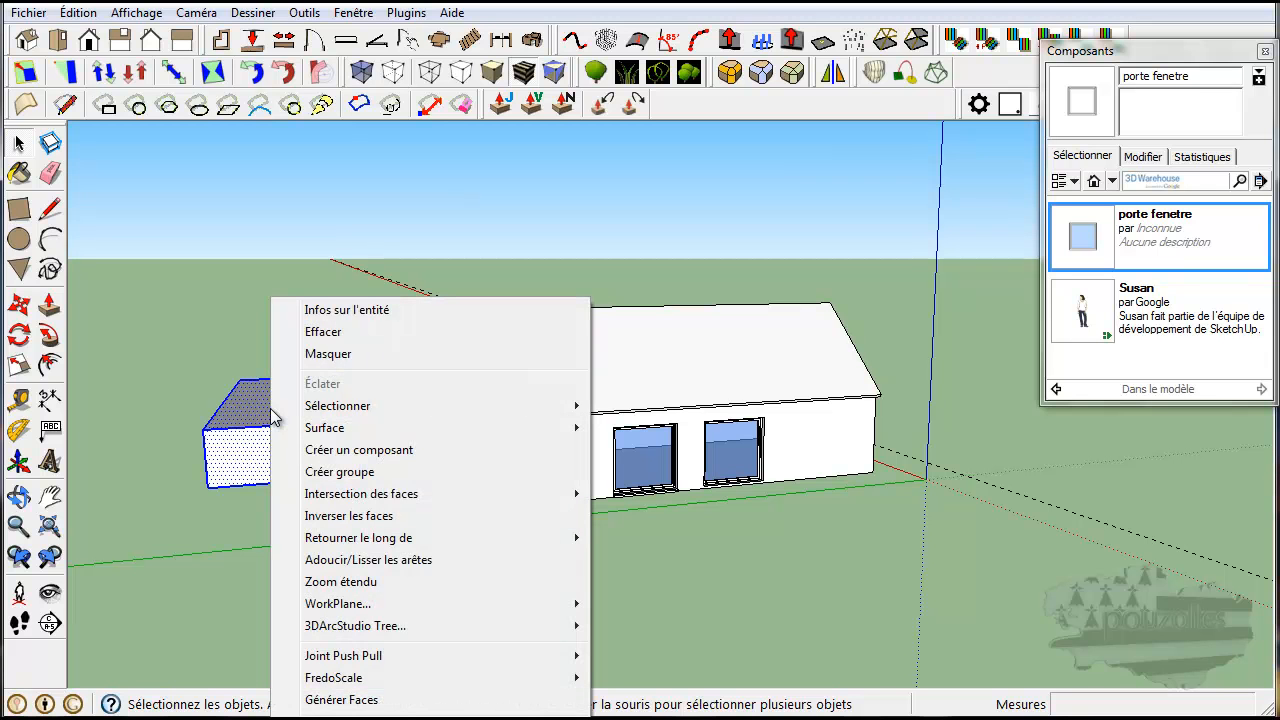
click(343, 449)
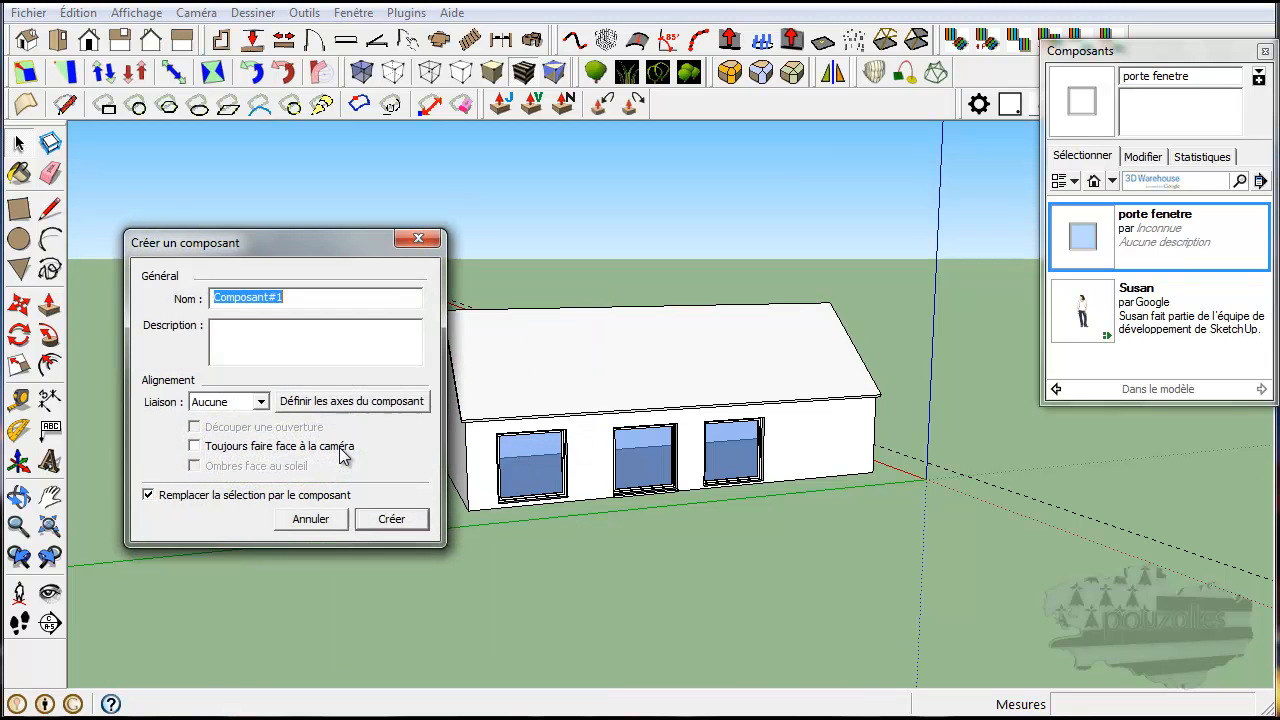
click(261, 402)
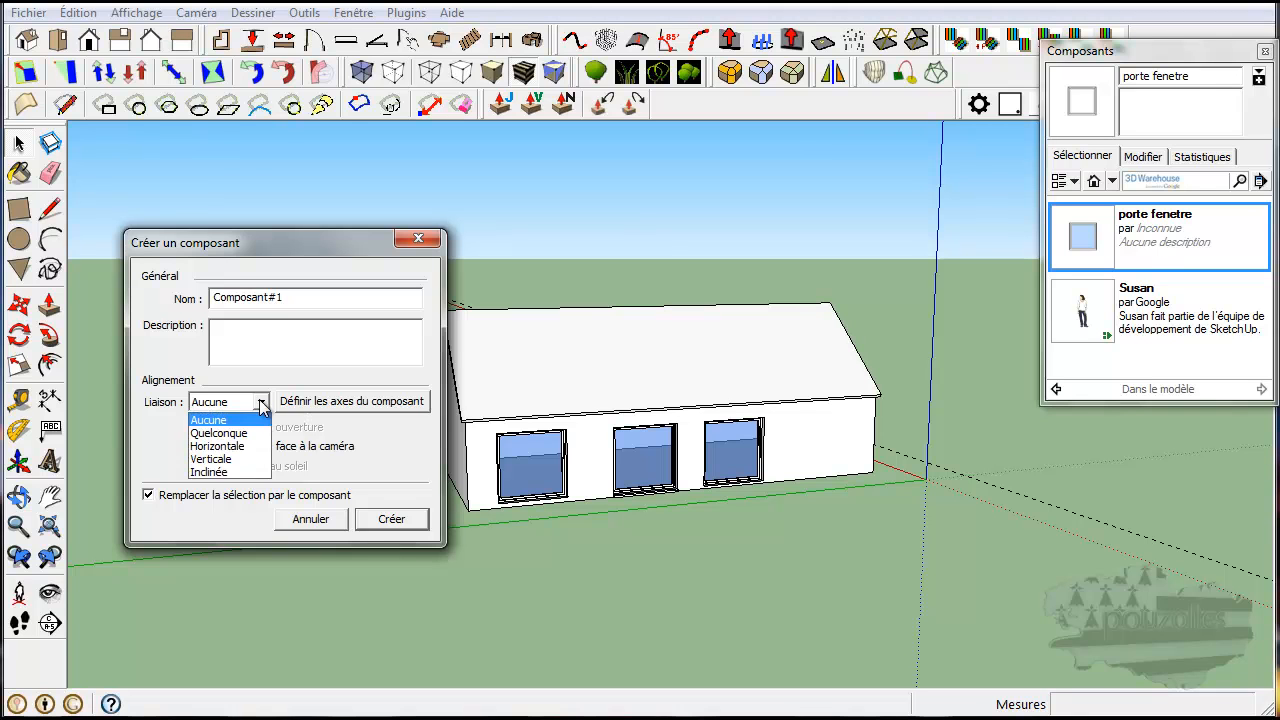
click(212, 459)
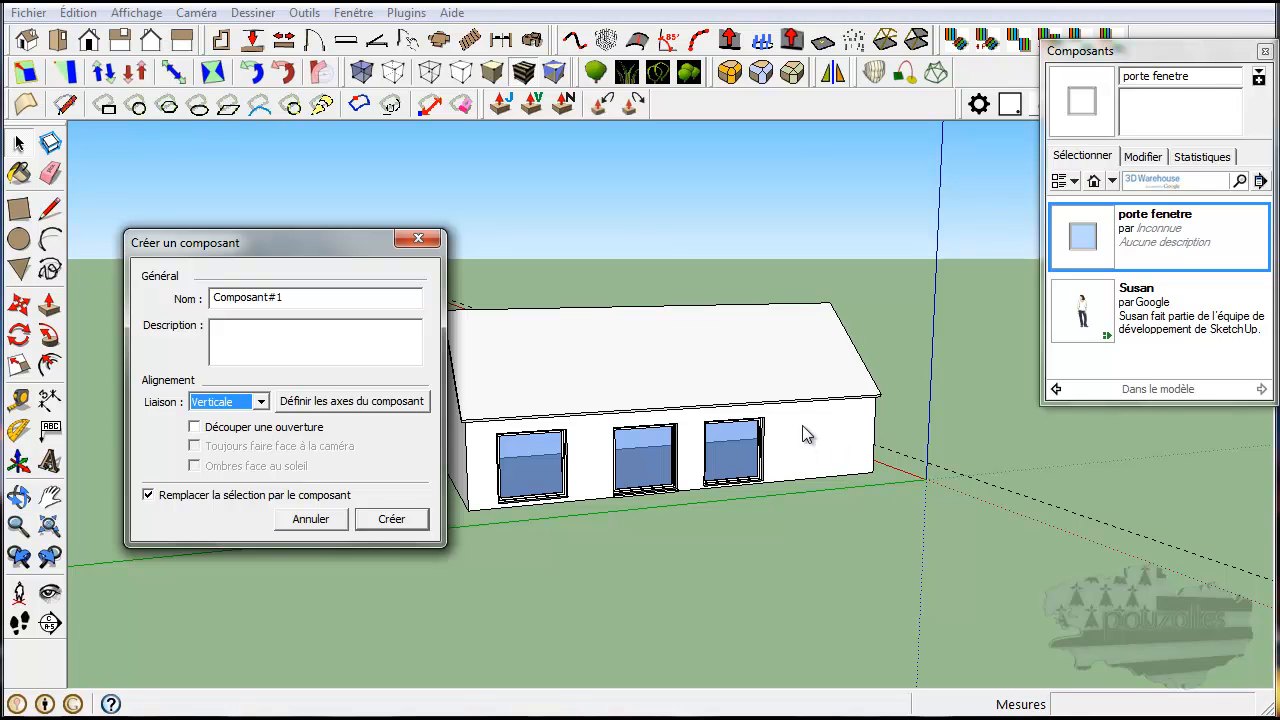
click(418, 241)
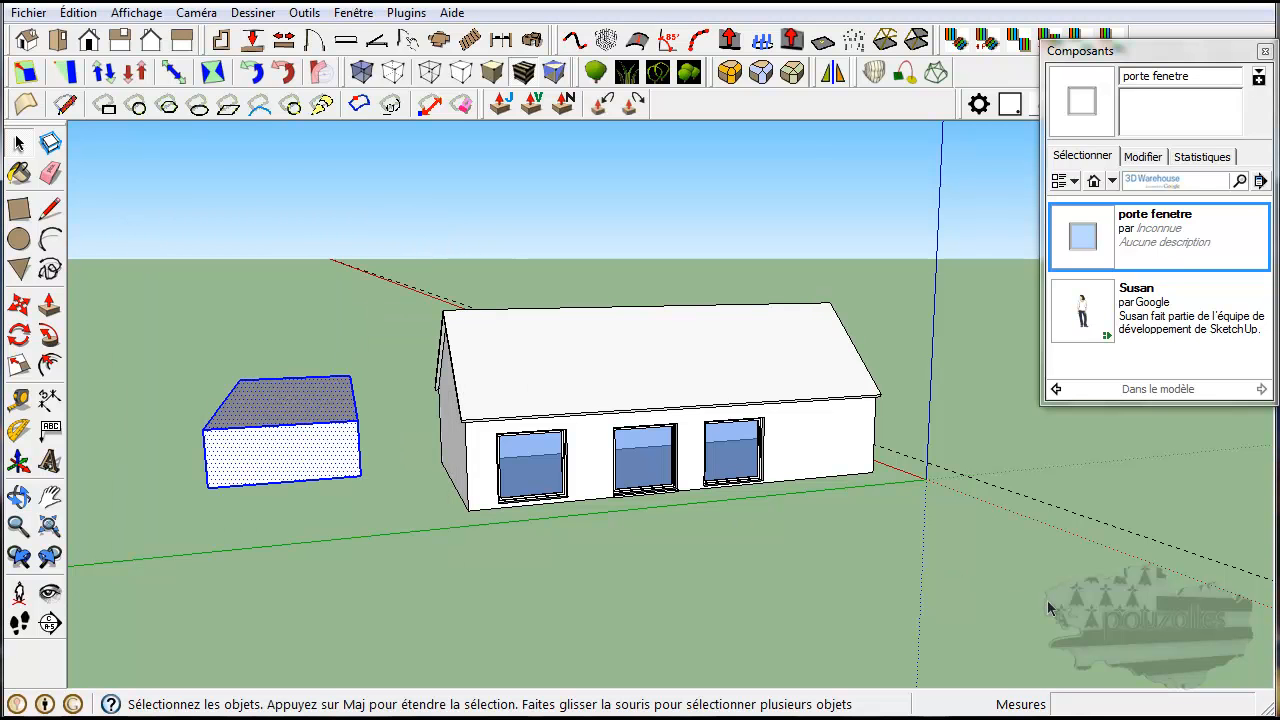